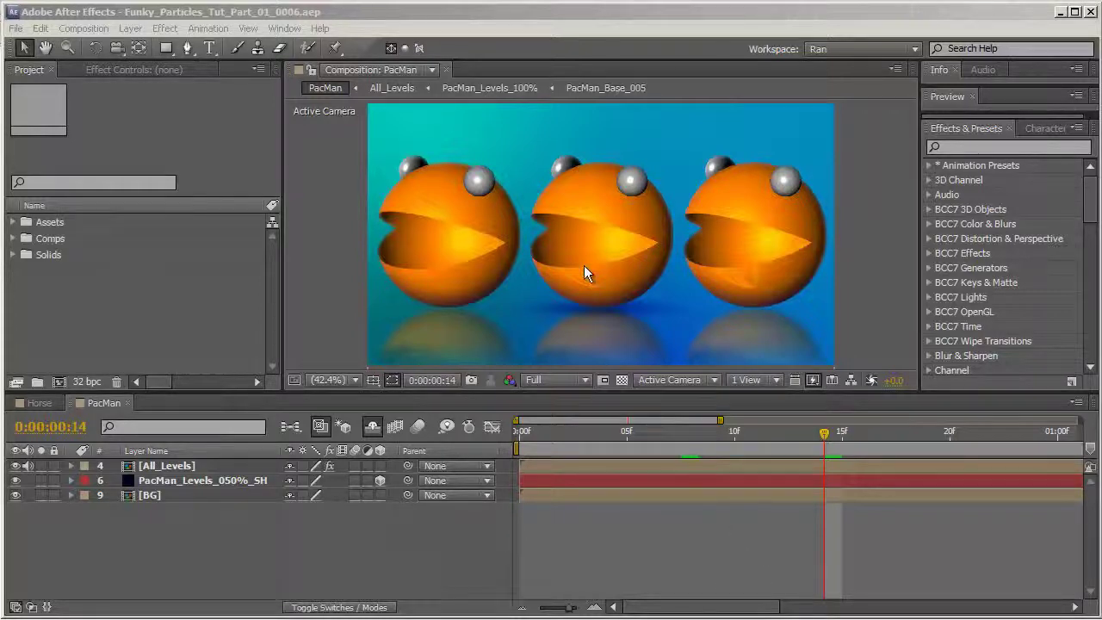
left_click(45, 403)
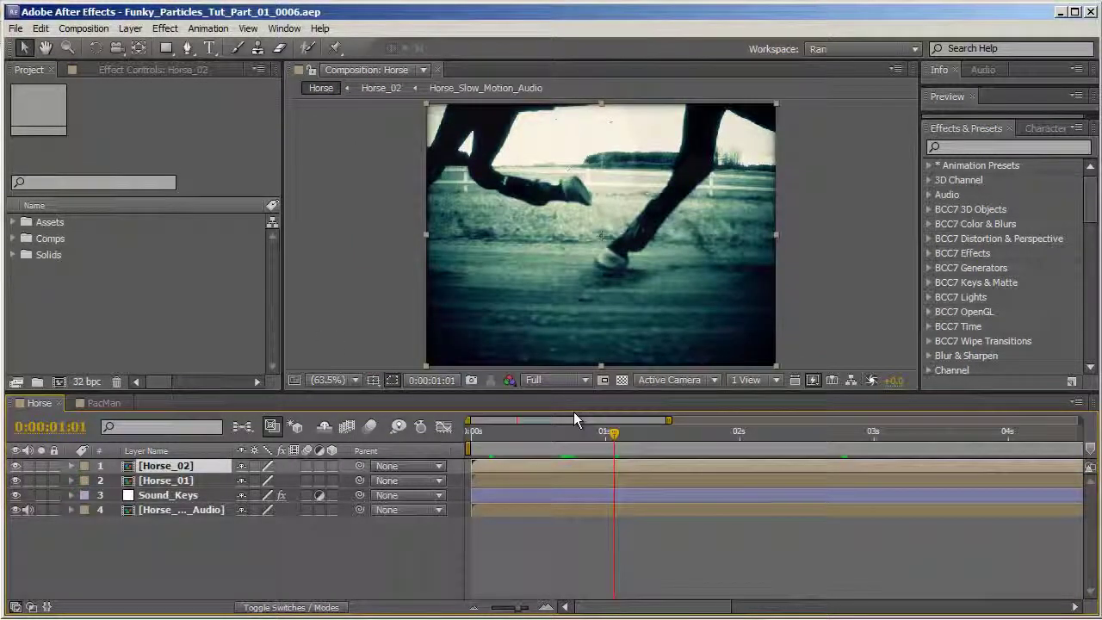
left_click_drag(614, 433, 579, 439)
left_click(103, 403)
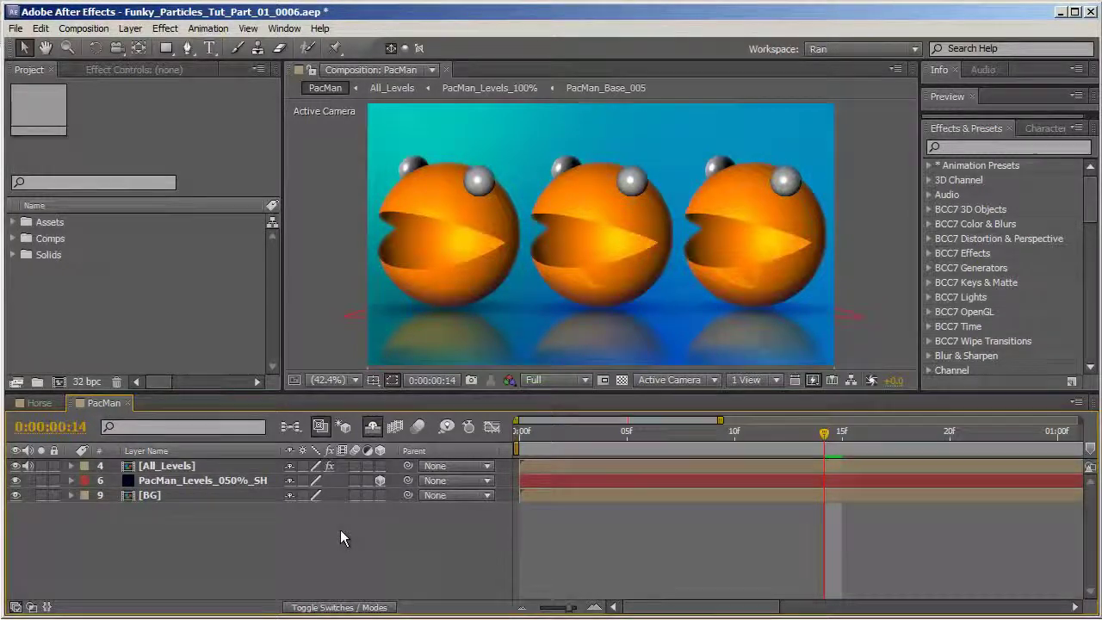
- Create a new 1280 x 720 composition at 30 fps with the default name, keeping the existing PacMan composition as reference
key("ctrl+n")
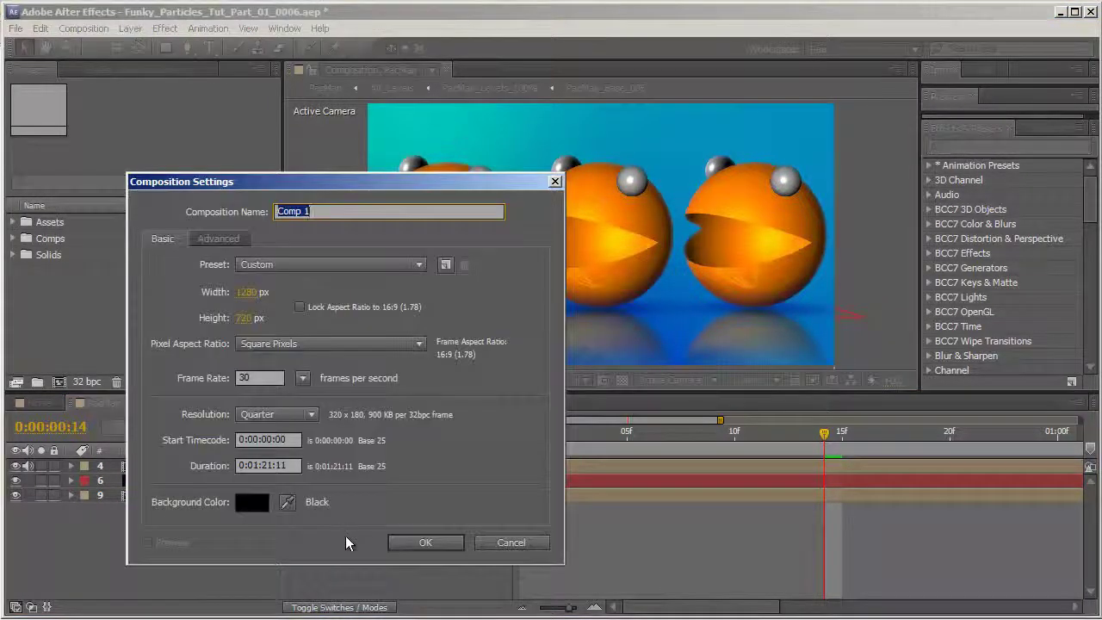
left_click(449, 543)
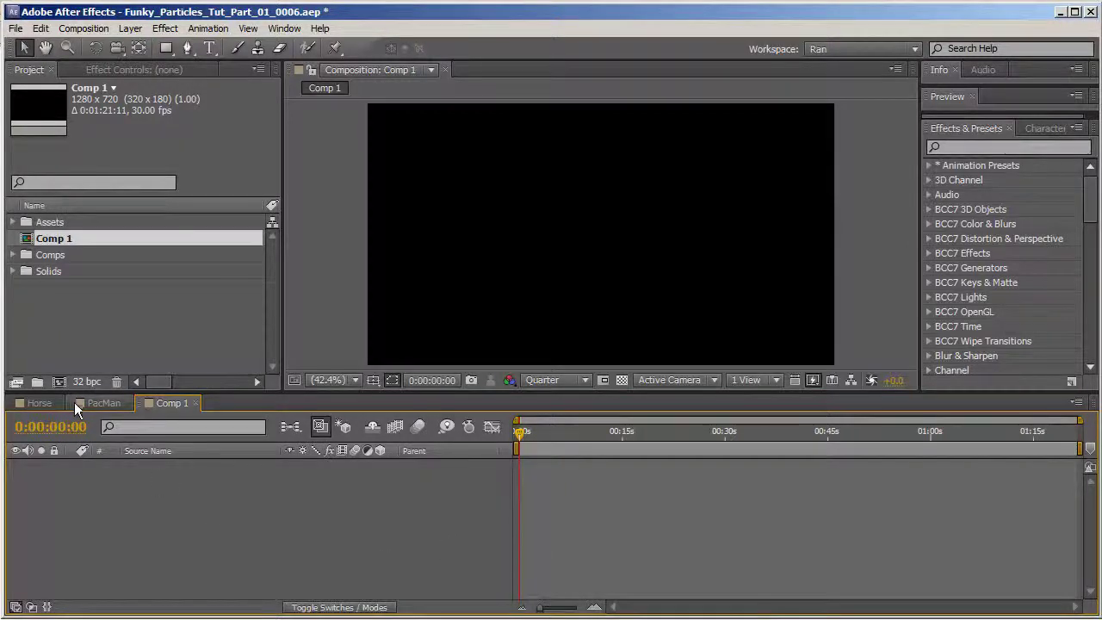
left_click(95, 402)
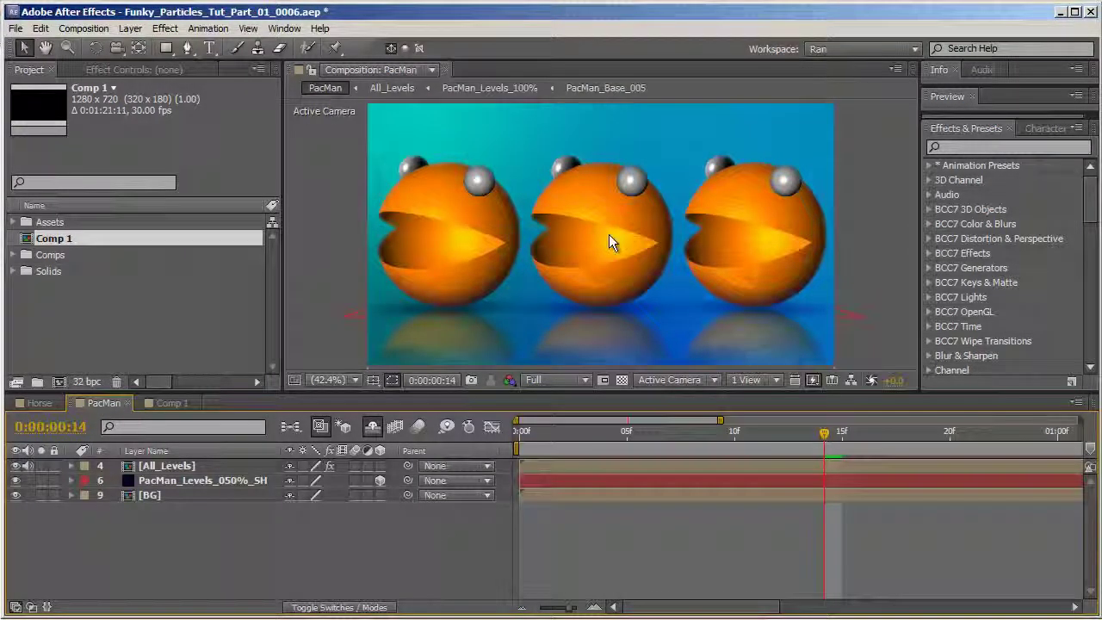
left_click(155, 407)
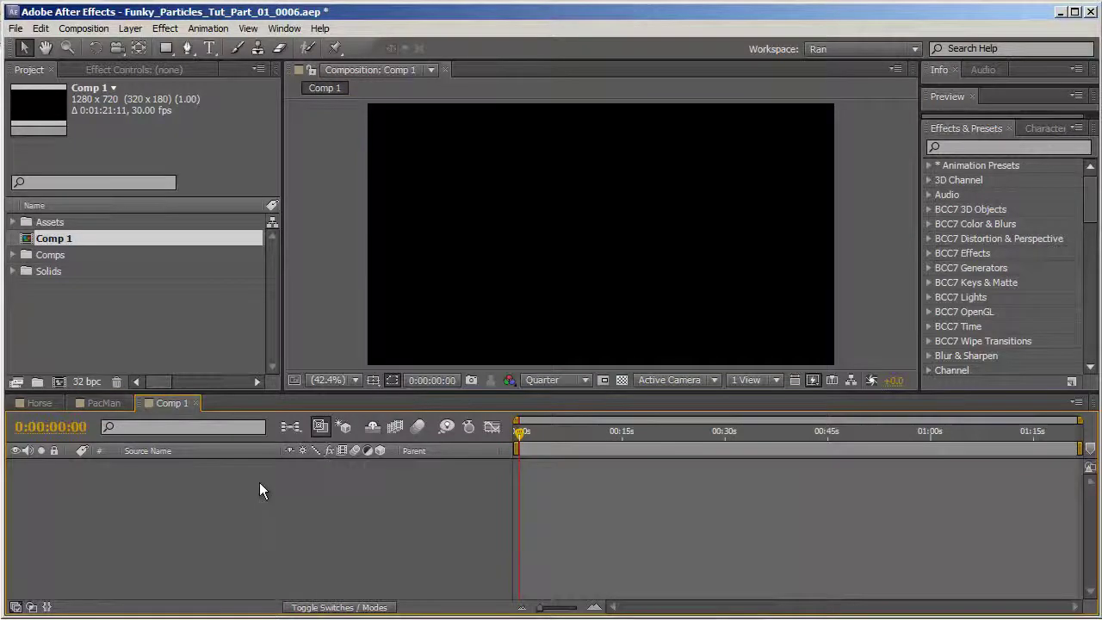
- Add a composition-sized solid layer in saturated green to the new composition
right_click(243, 512)
mouse_move(302, 520)
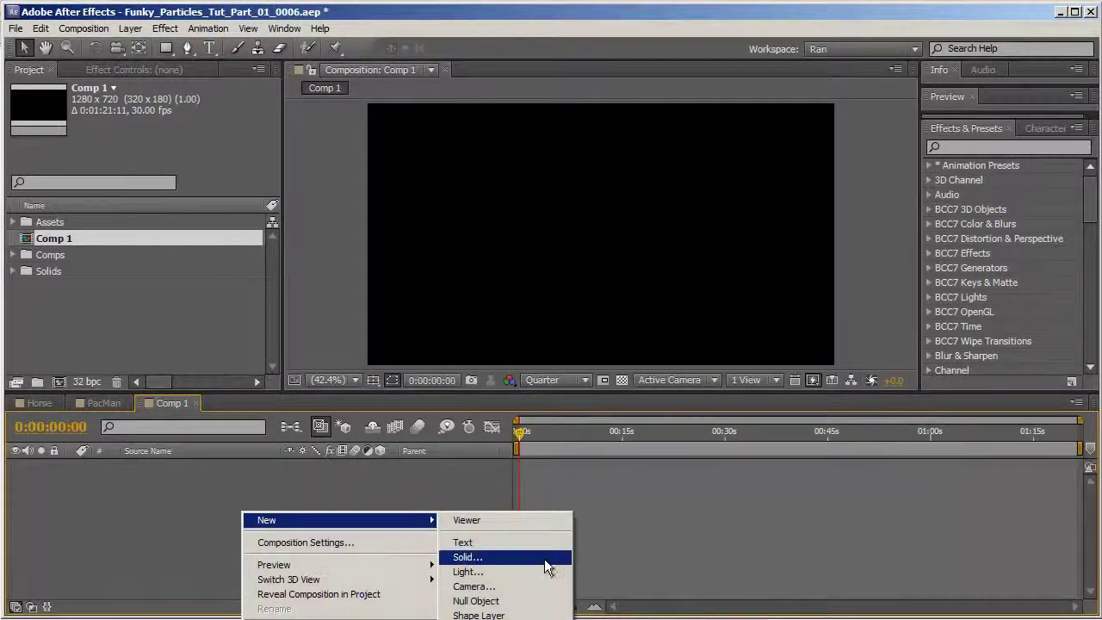
left_click(508, 558)
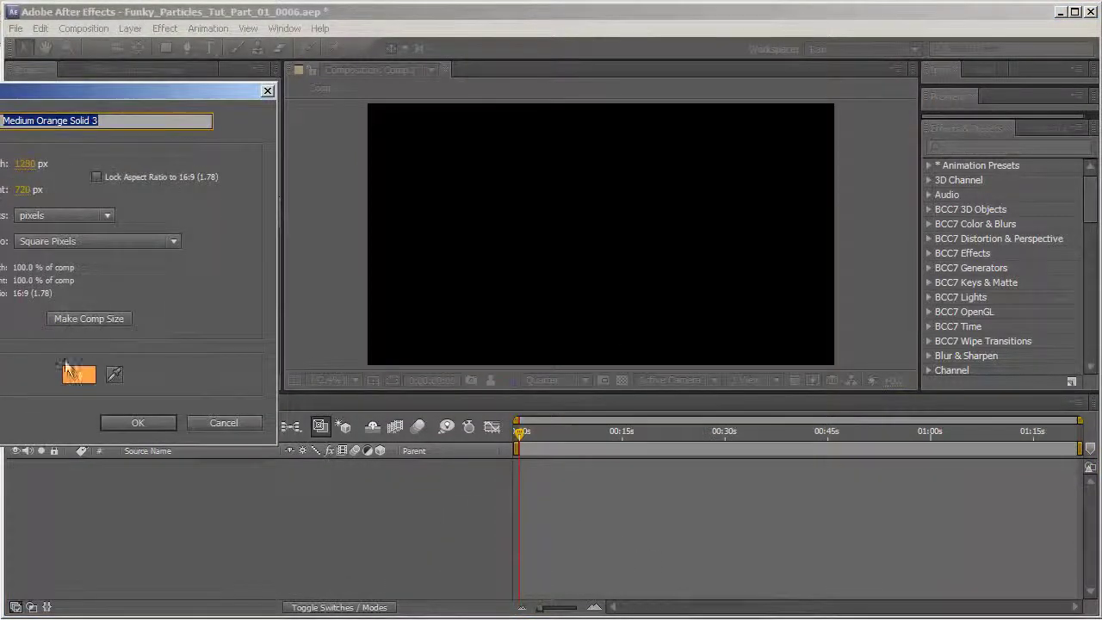
left_click(72, 371)
left_click_drag(690, 521, 690, 550)
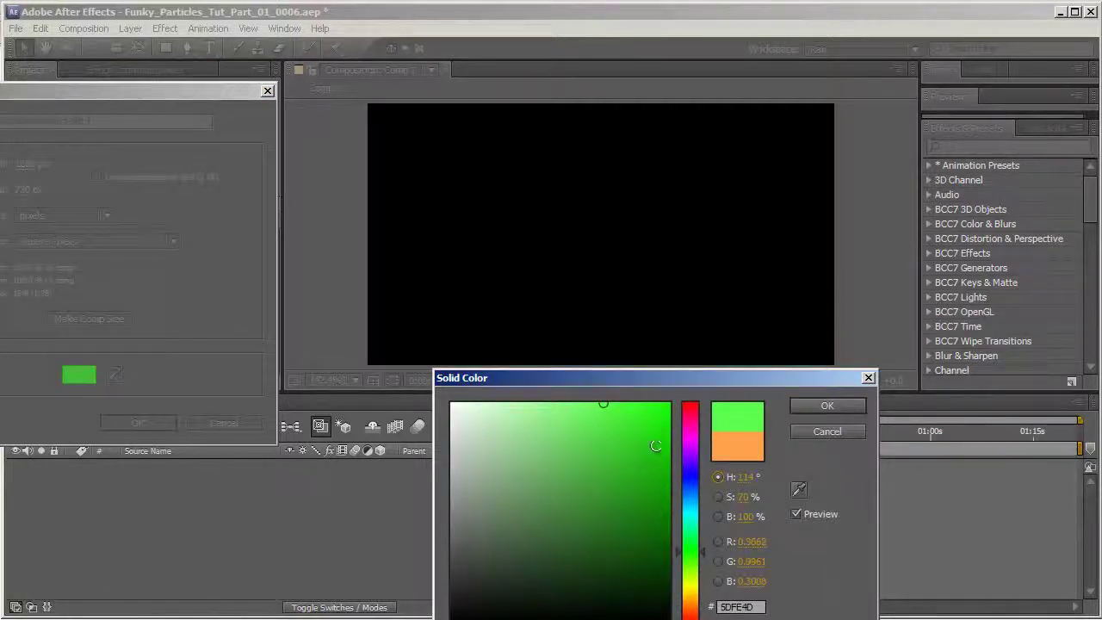
left_click(651, 421)
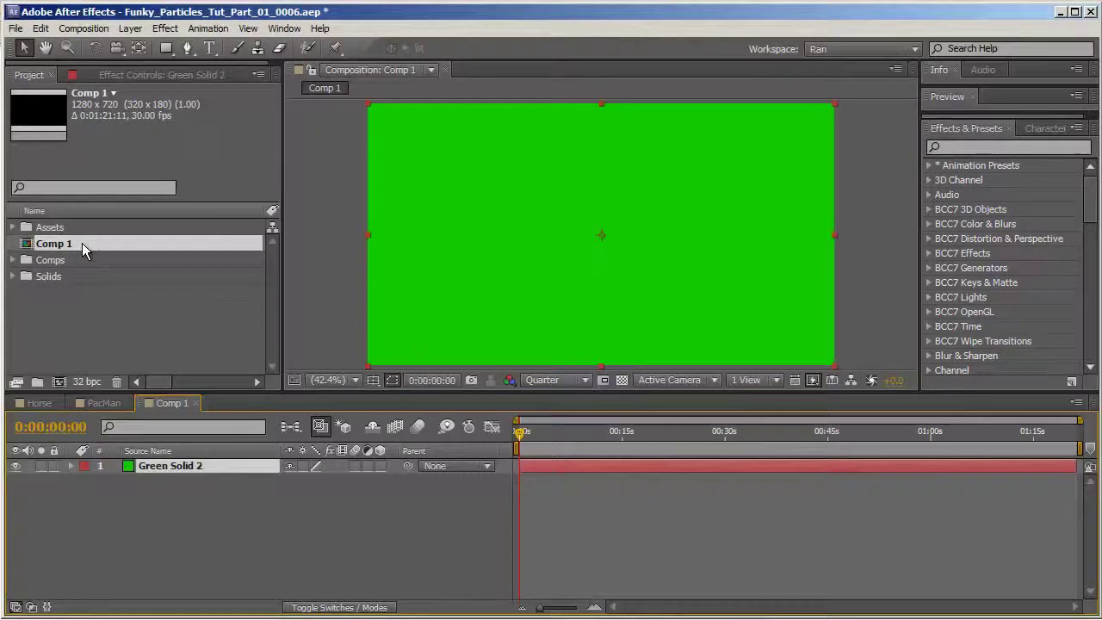
- Rename the new composition as Pac_Base_01
left_click(81, 242)
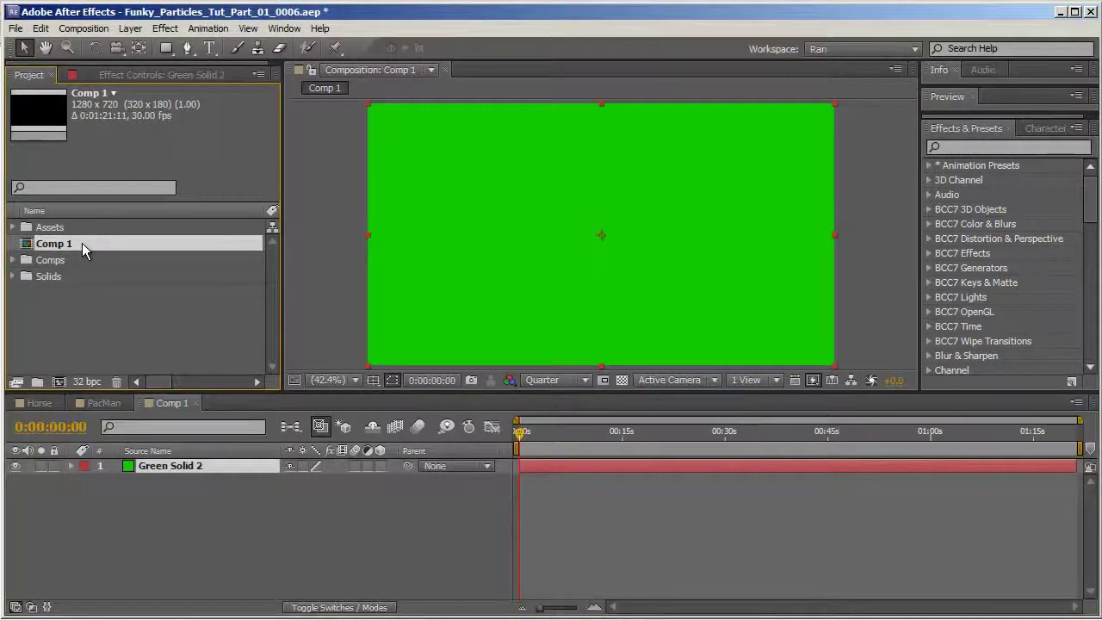
key("Return")
type("Pac_Base_01")
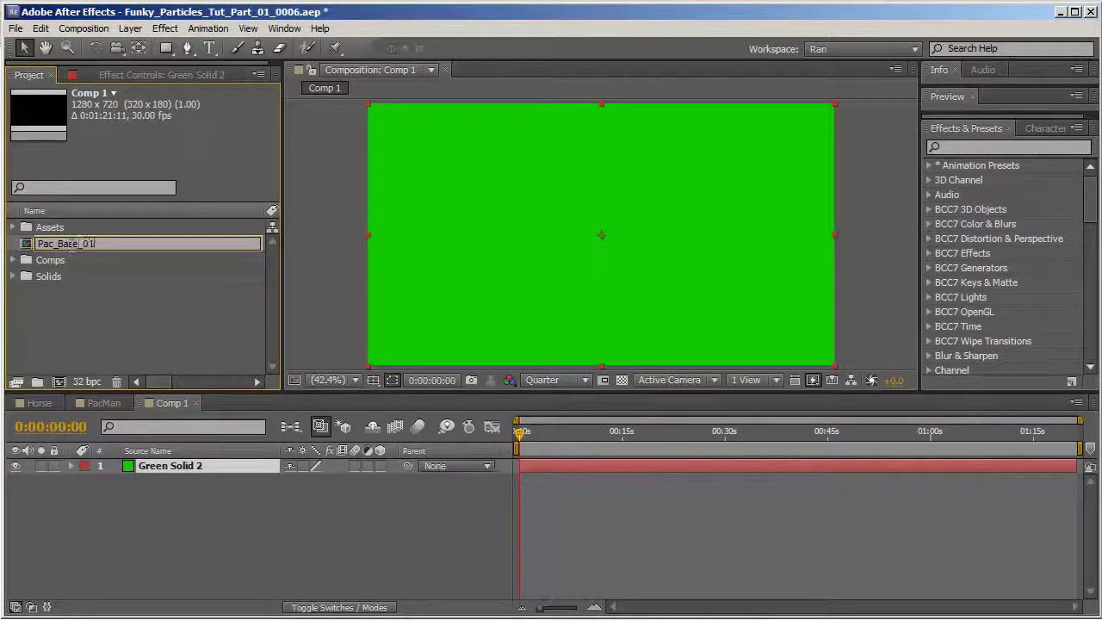
key("Return")
- Create another 1280 x 720 composition named PacMan and place Pac_Base_01 in it as a layer
key("ctrl+n")
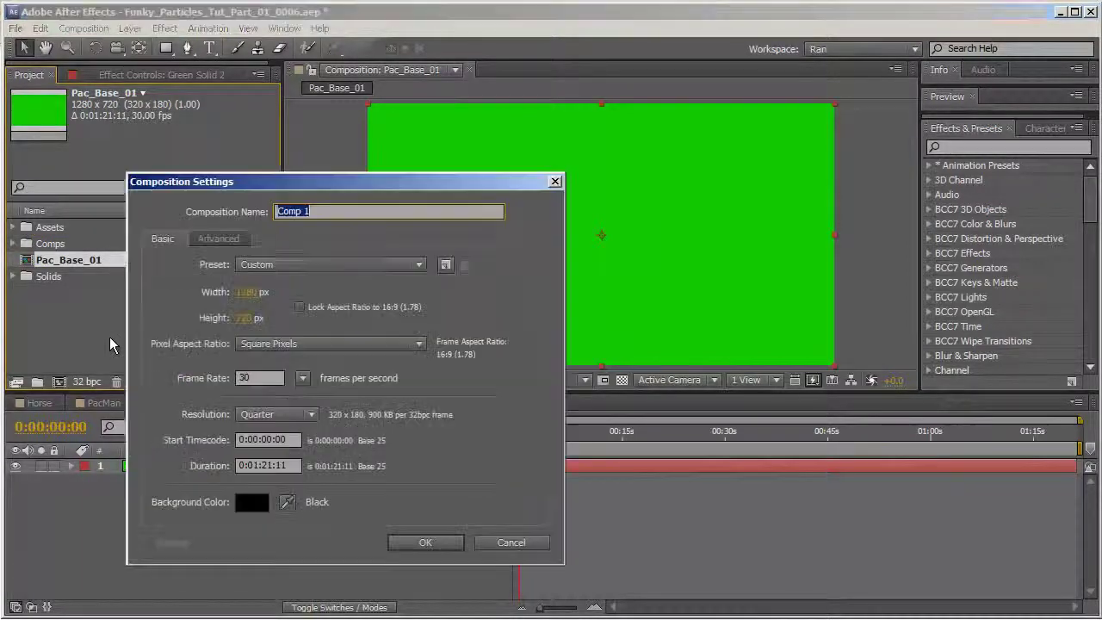
type("Pa")
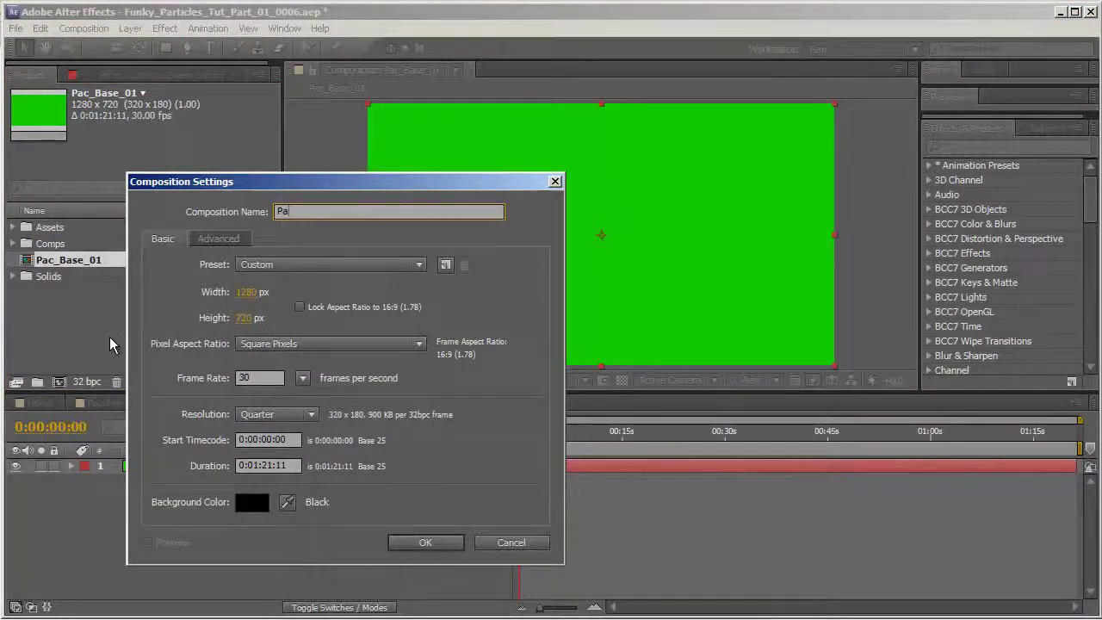
type("cMan")
key("Return")
left_click_drag(86, 257, 145, 540)
- Find the CC Sphere effect and apply it to the Pac_Base_01 layer in PacMan
left_click(978, 148)
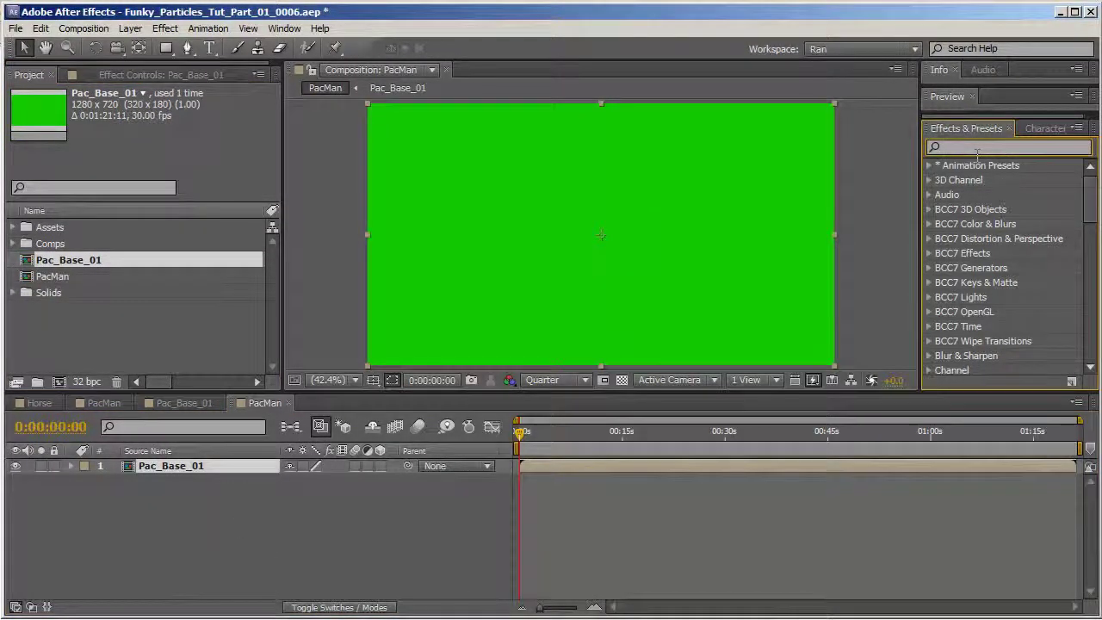
type("spher")
scroll(988, 344, "down", 5)
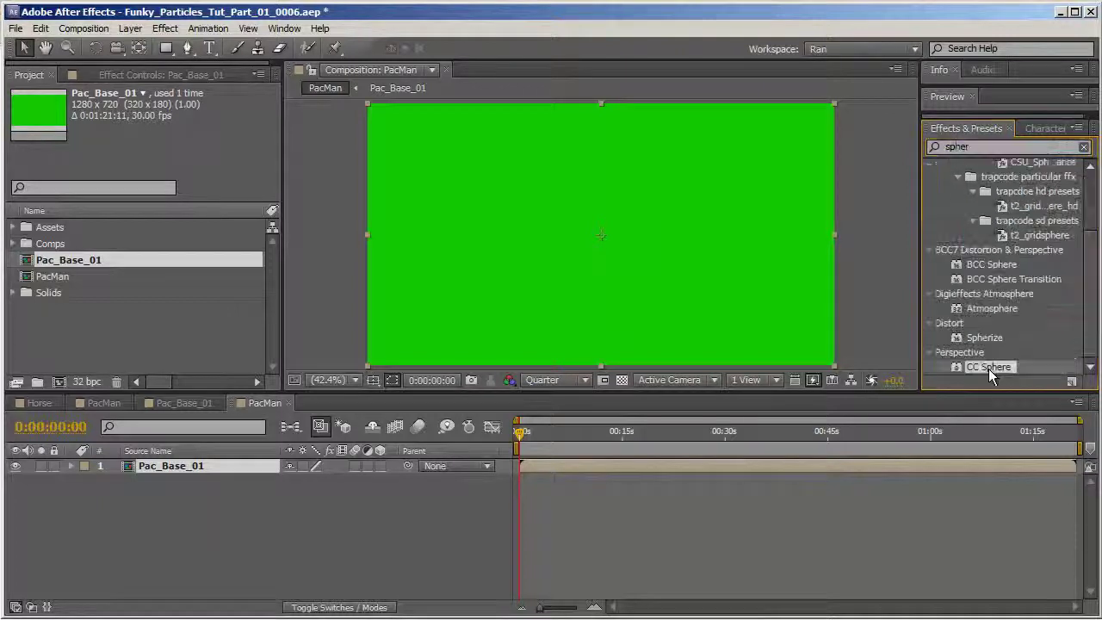
double_click(988, 366)
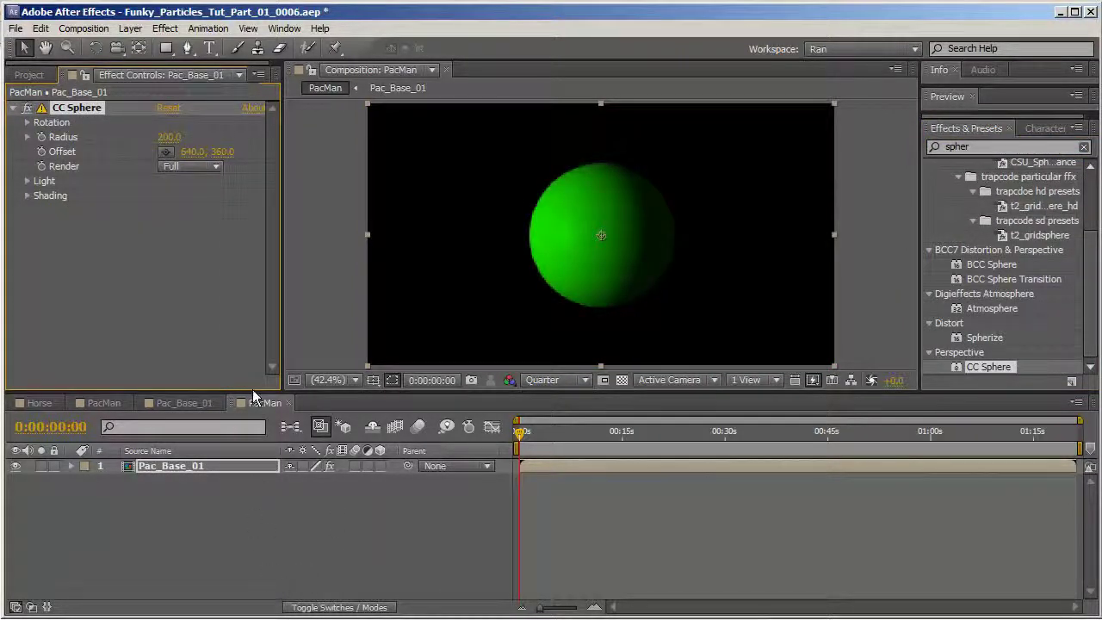
- Duplicate the Pac_Base_01 composition in the project and open the copy
left_click(43, 77)
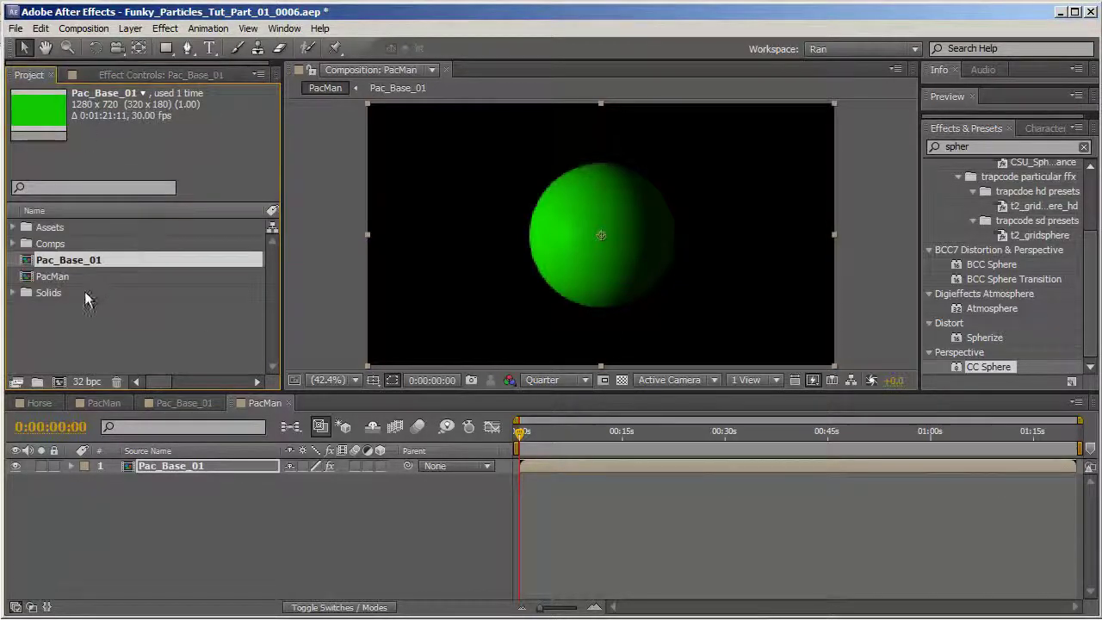
key("ctrl+d")
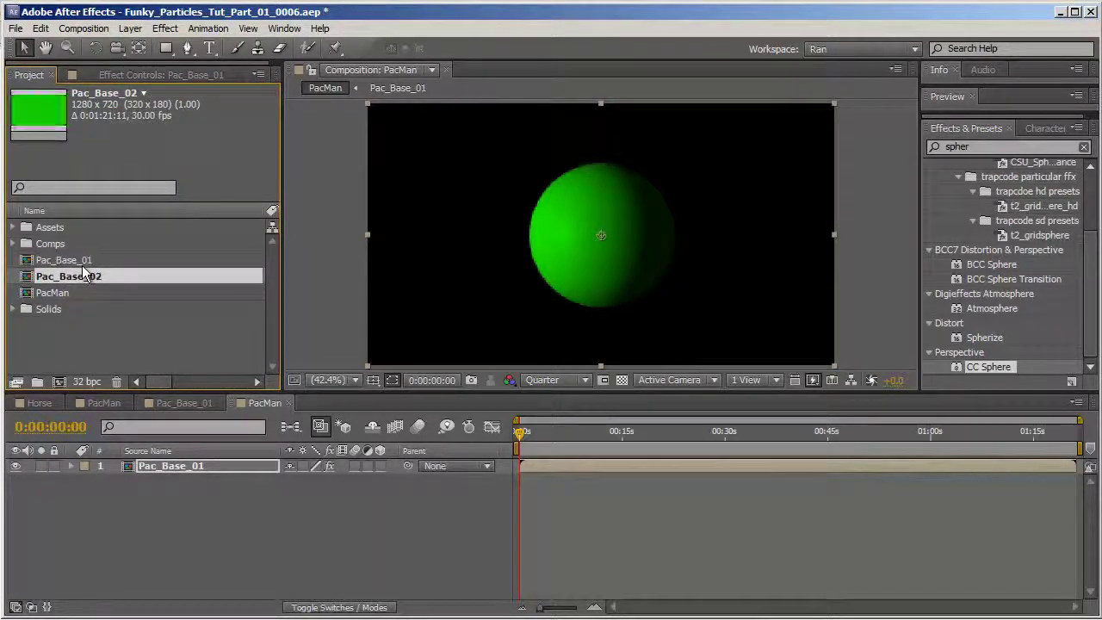
double_click(90, 277)
- Add a full-size rectangular mask to the green solid and move its top edge well above the frame
left_click(215, 469)
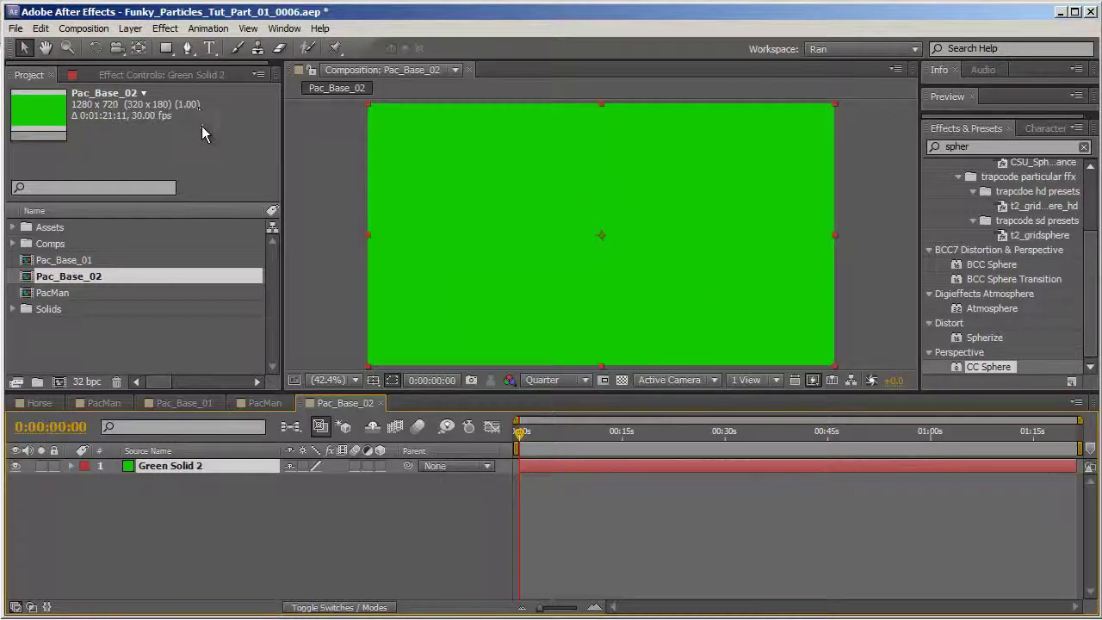
double_click(167, 49)
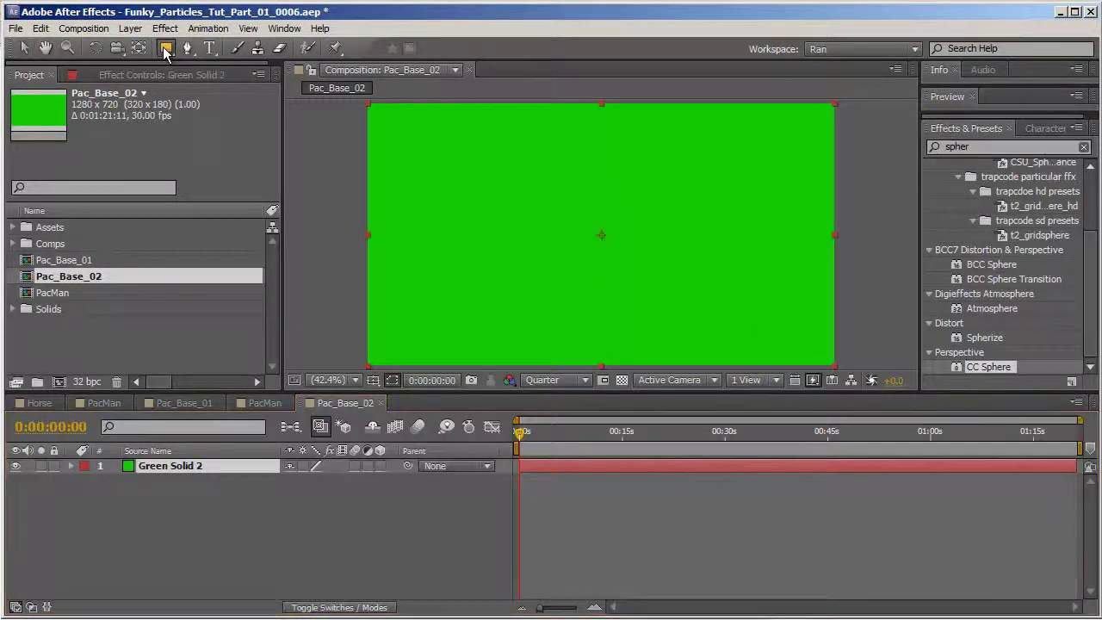
key("m")
scroll(731, 167, "down", 3)
left_click_drag(731, 165, 315, 234)
key("shift+Up")
key("shift+Up")
key("shift+Up")
key("shift+Up")
key("shift+Up")
key("shift+Up")
key("shift+Up")
key("shift+Up")
key("shift+Up")
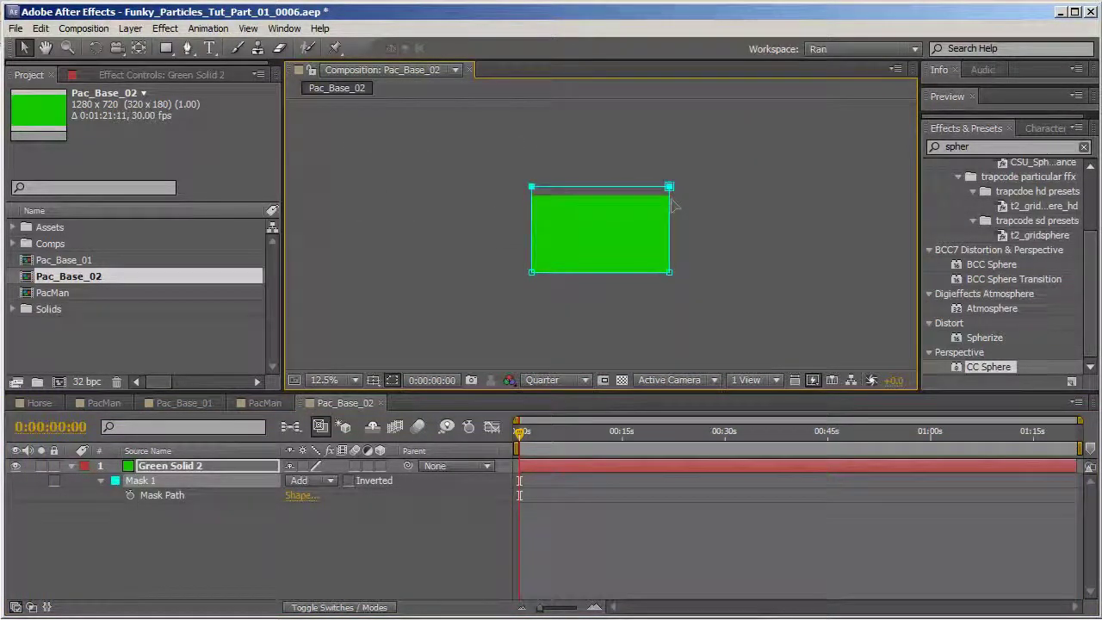
- Move the mask's bottom edge well below the frame and reveal all of the mask's properties
left_click_drag(673, 201, 508, 299)
key("shift+Down")
key("shift+Down")
key("shift+Down")
key("shift+Down")
key("shift+Down")
key("shift+Down")
key("shift+Down")
key("shift+Down")
key("shift+Down")
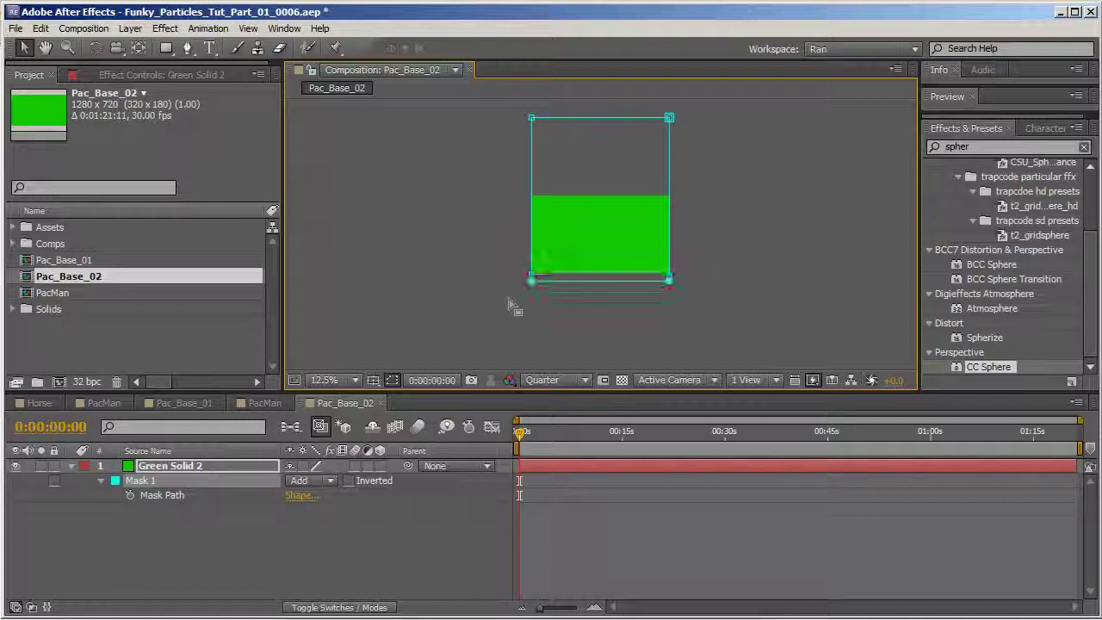
scroll(509, 300, "up", 1)
left_click_drag(615, 294, 592, 251)
key("m")
key("m")
- Try contracting the mask with negative Mask Expansion values, and reset the expansion to 0 pixels
left_click_drag(296, 539, 101, 544)
key("ctrl+z")
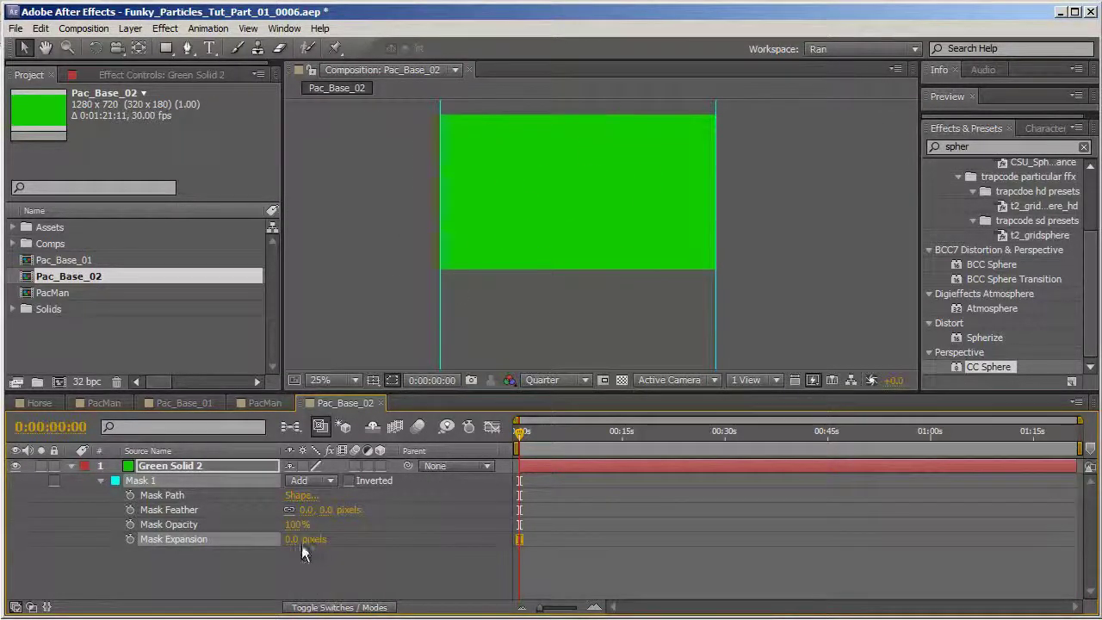
left_click_drag(303, 552, 286, 552)
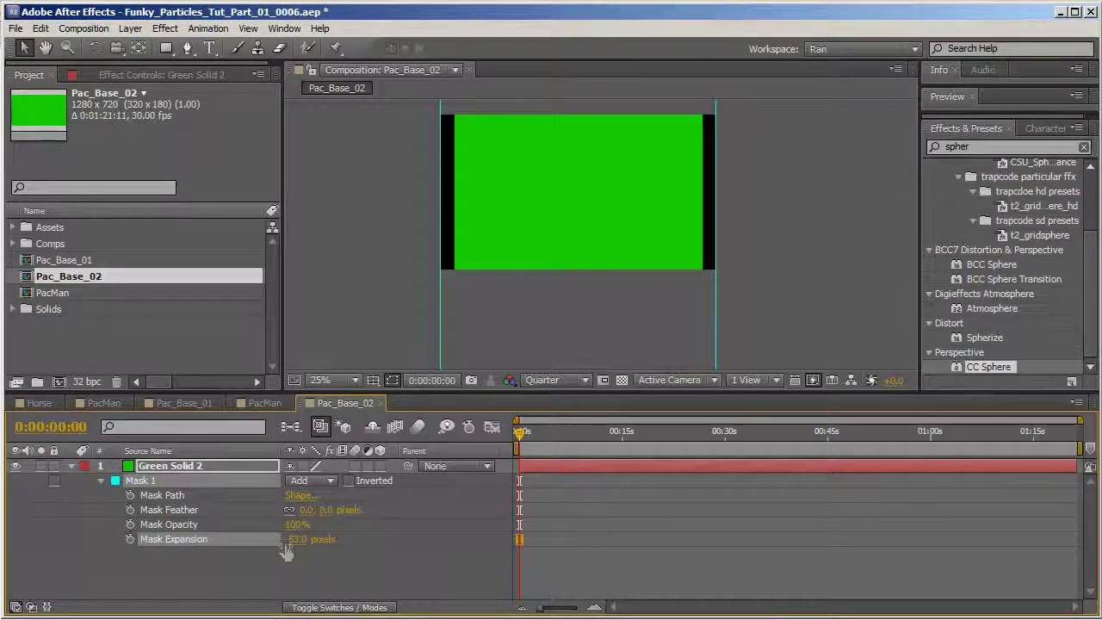
left_click(296, 540)
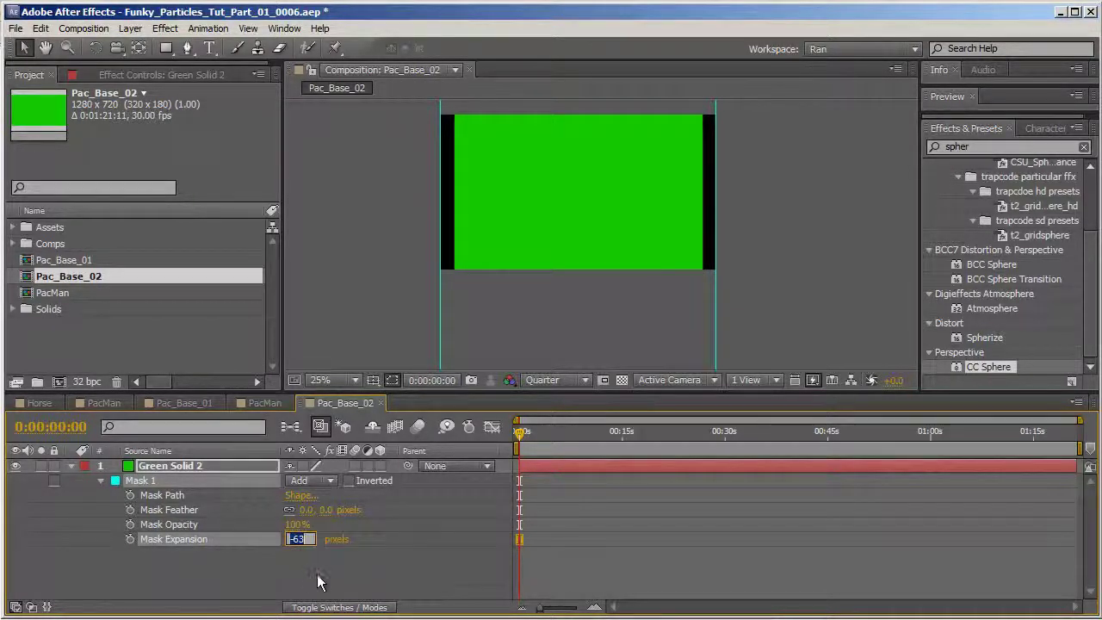
type("0")
key("Return")
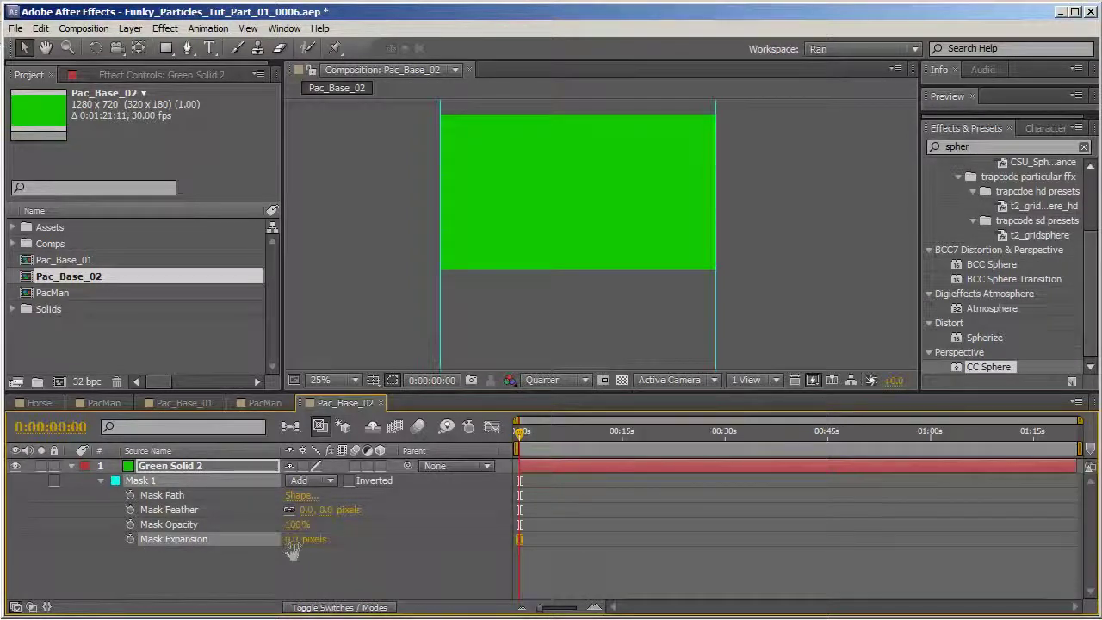
- Set the green solid's Mask Expansion to -50 pixels
left_click(293, 540)
type("-50")
key("Return")
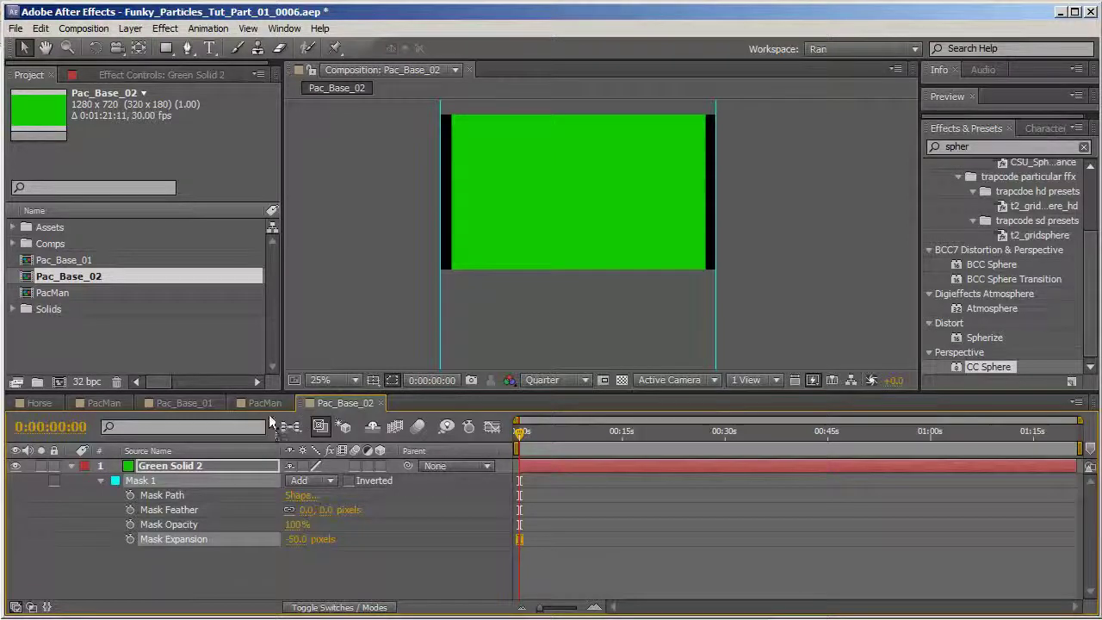
- In PacMan, duplicate the Pac_Base_01 layer, replace the copy's source with Pac_Base_02, hide the original layer and save the project
left_click(264, 403)
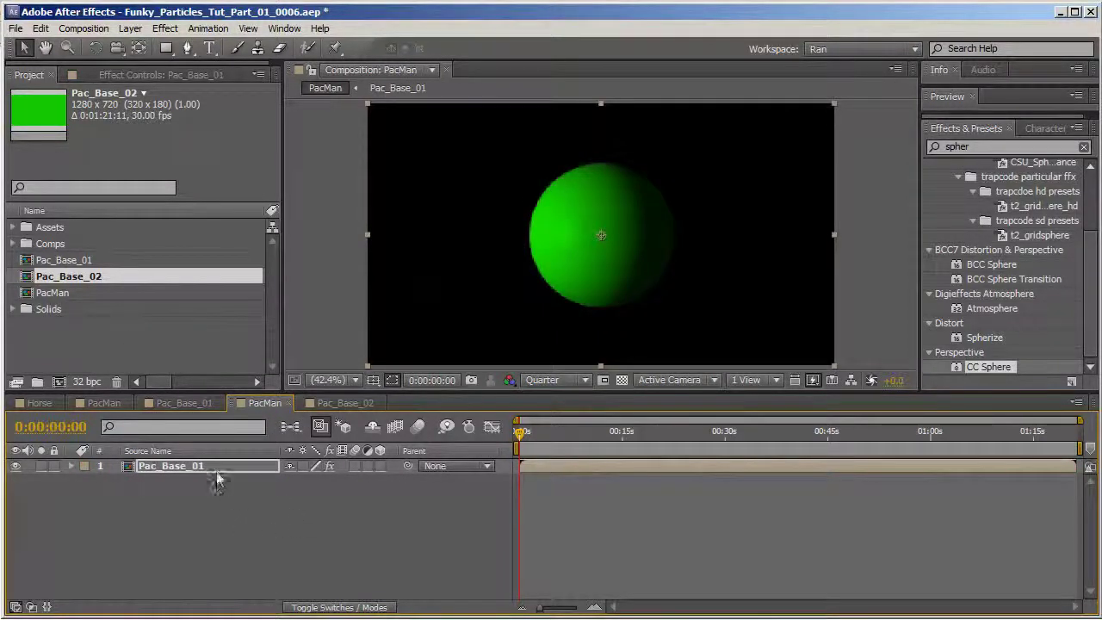
left_click(211, 466)
key("ctrl+d")
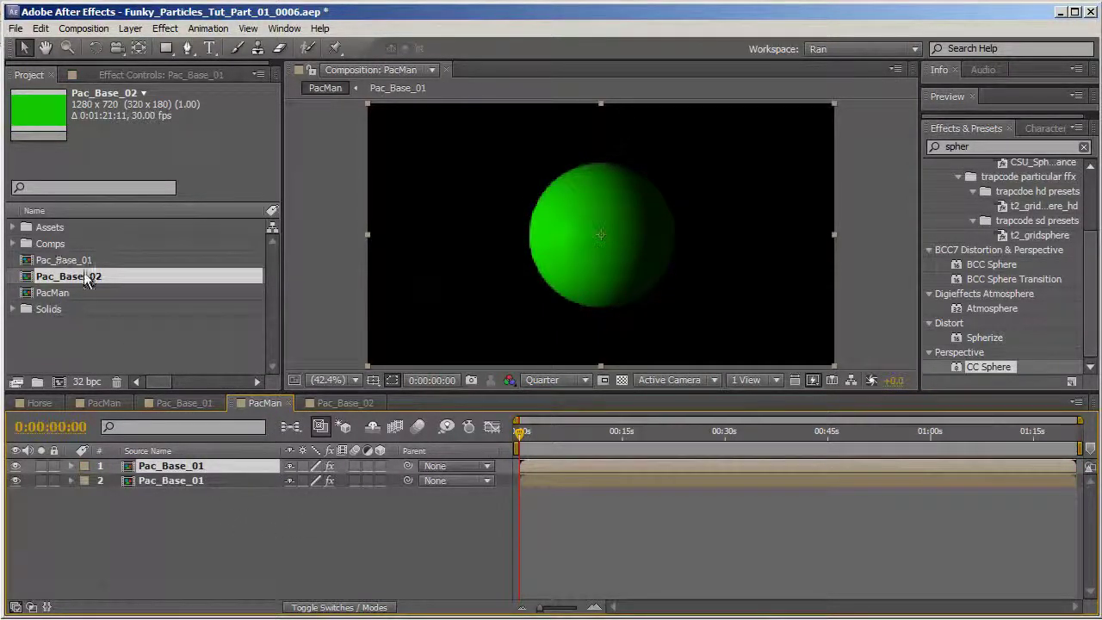
left_click_drag(86, 279, 169, 469)
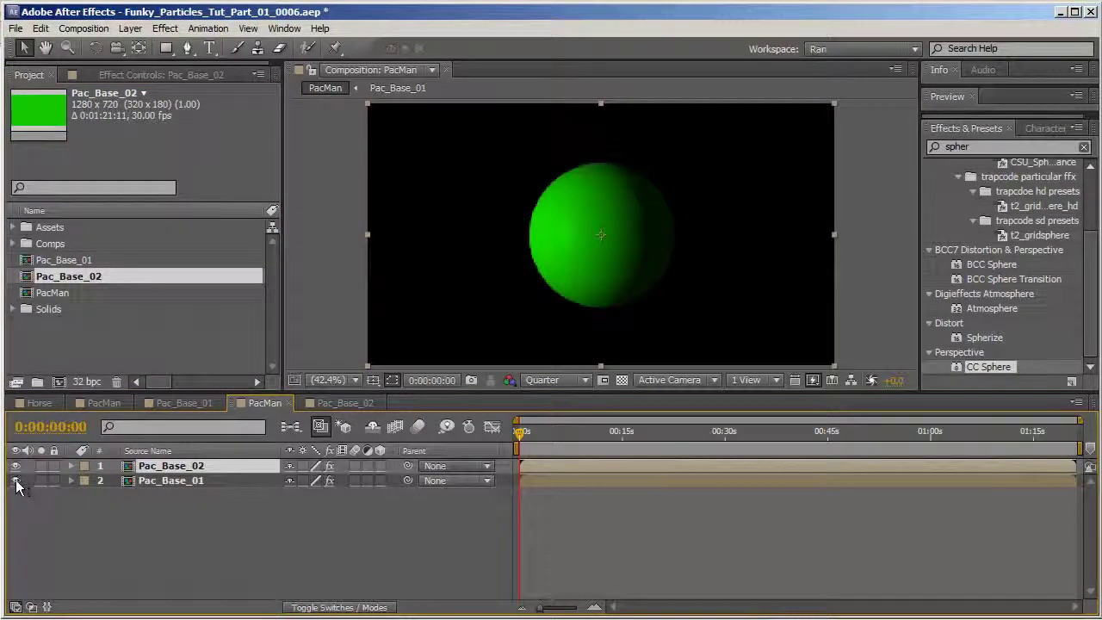
key("ctrl+s")
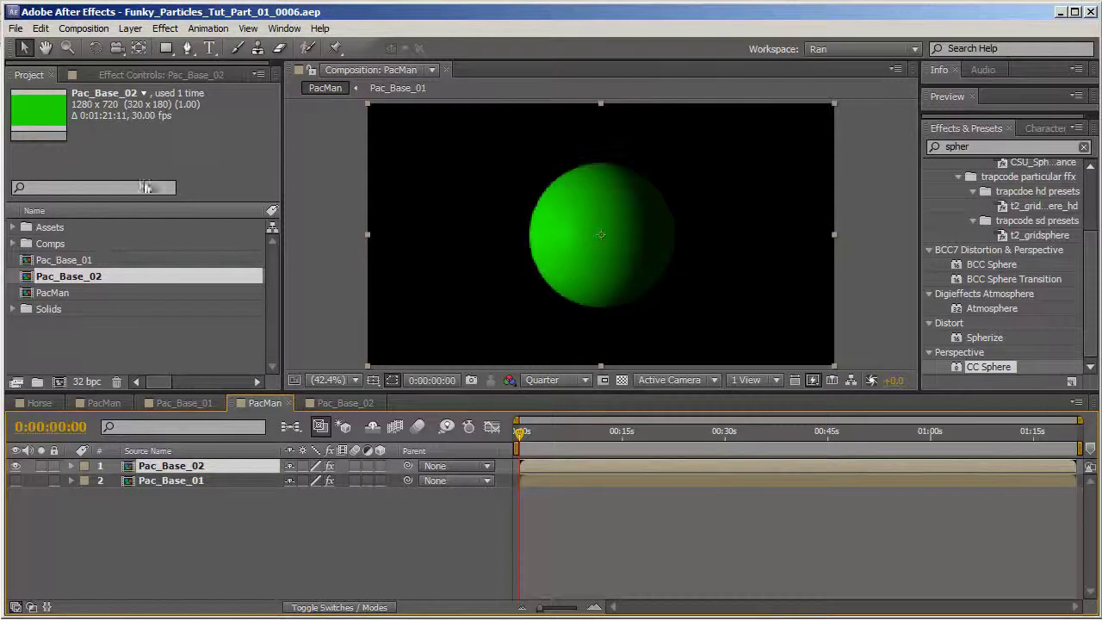
- Rotate the CC Sphere on the Pac_Base_02 layer around its Y and Z axes
left_click(161, 75)
left_click(28, 124)
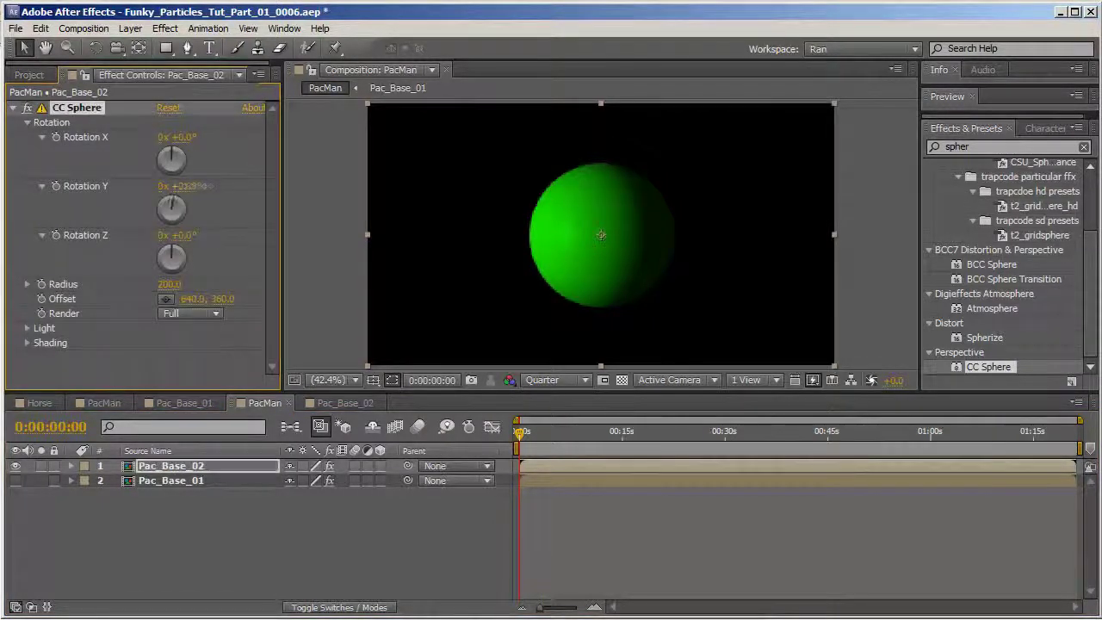
left_click_drag(182, 200, 165, 198)
left_click_drag(380, 205, 324, 205)
left_click_drag(184, 235, 258, 229)
mouse_move(189, 188)
left_mouse_down()
mouse_move(209, 186)
mouse_move(180, 186)
mouse_move(195, 186)
left_mouse_up()
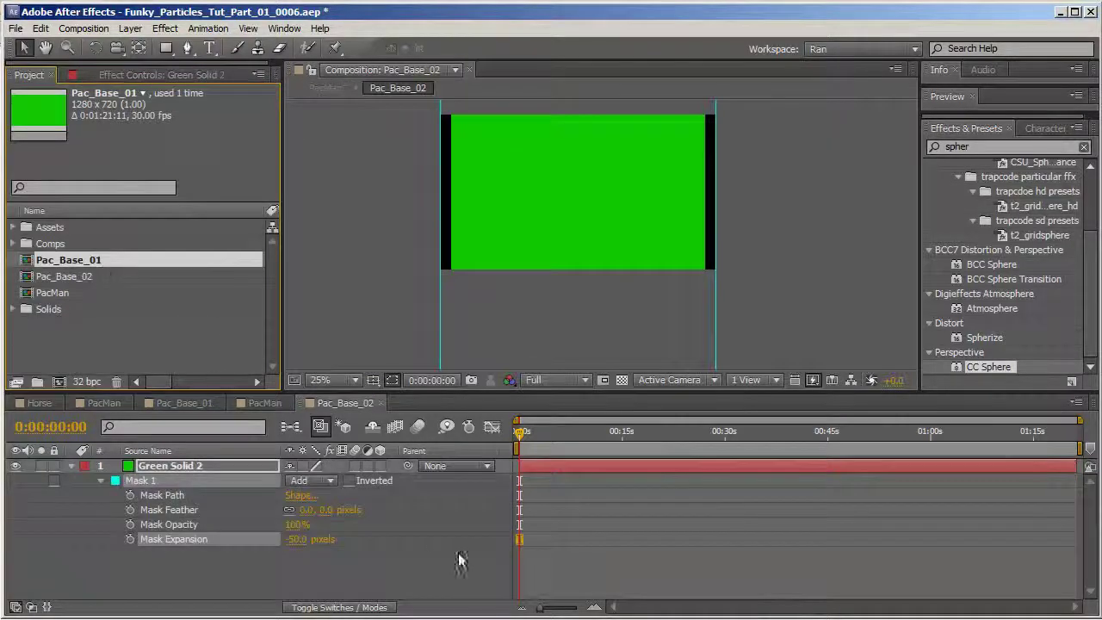
- Duplicate the Pac_Base_02 composition four times in the project
double_click(91, 263)
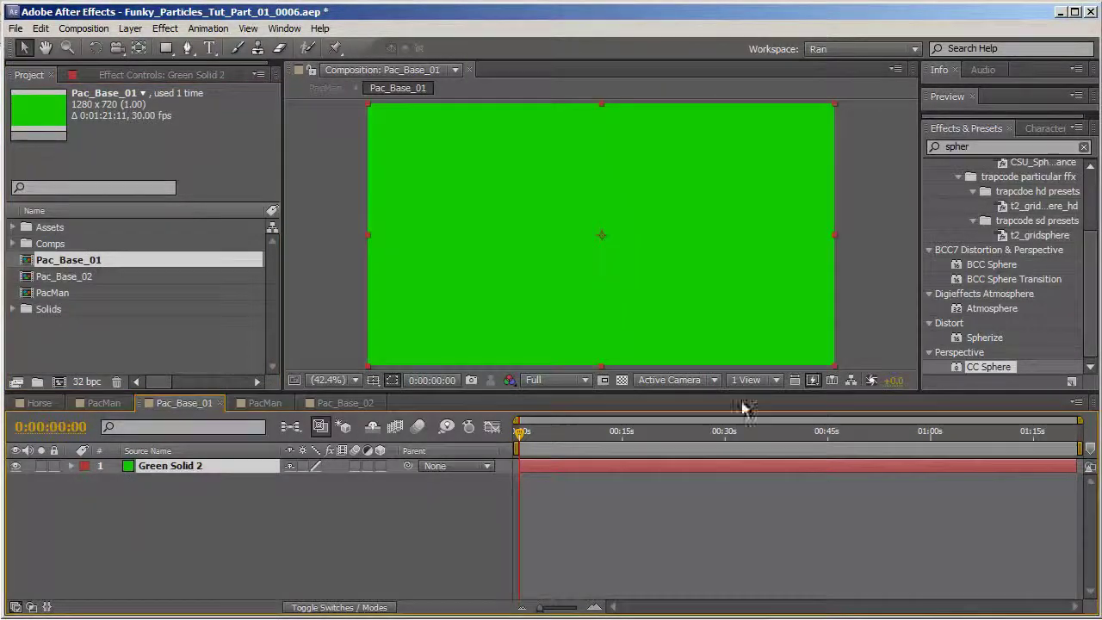
left_click(326, 404)
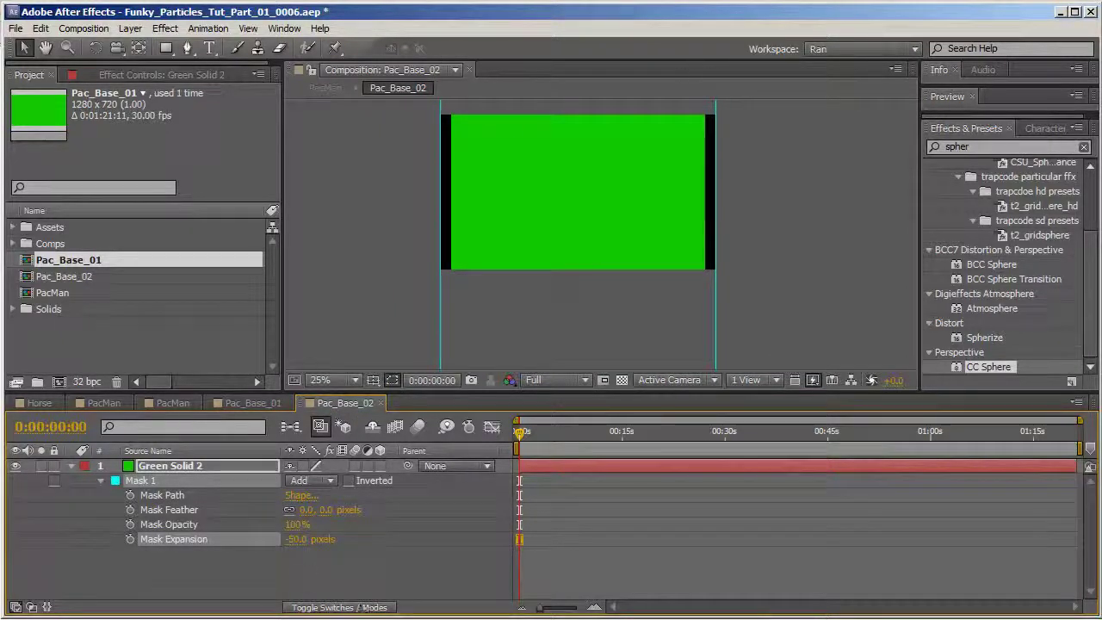
left_click(96, 276)
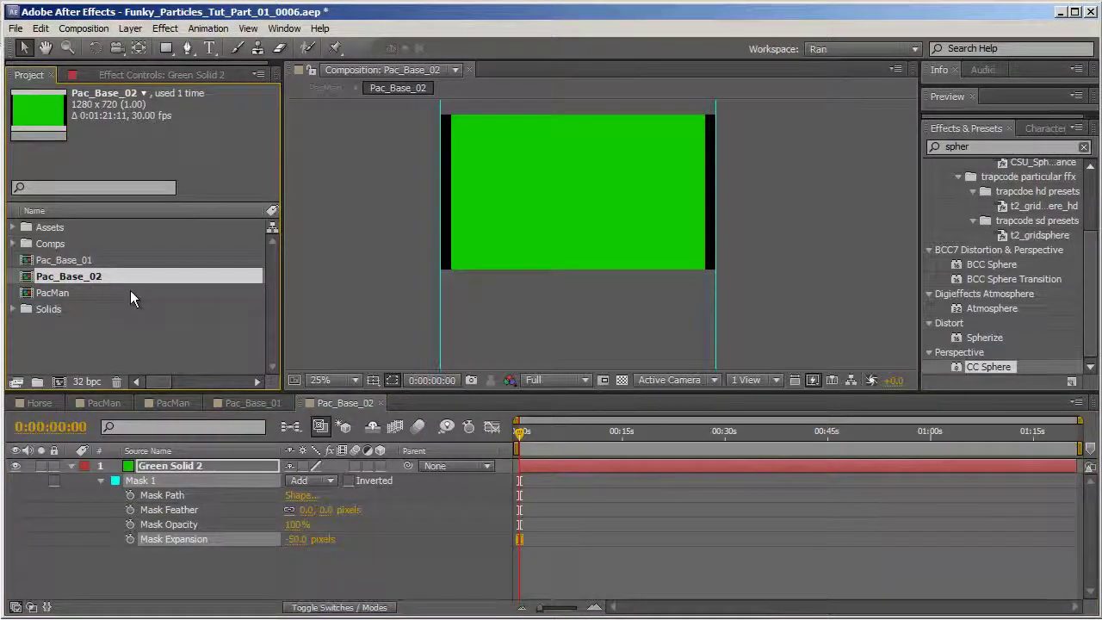
key("ctrl+d")
key("ctrl+d")
key("ctrl+d")
key("ctrl+d")
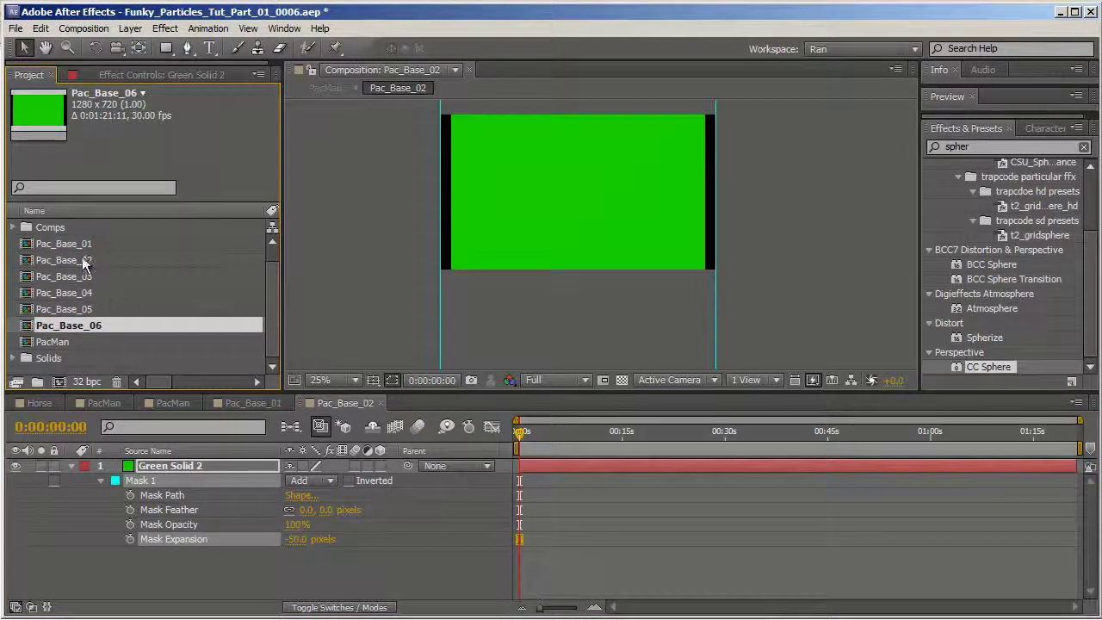
- In the Pac_Base_03 composition, set the green solid's Mask Expansion to -100 pixels
double_click(86, 275)
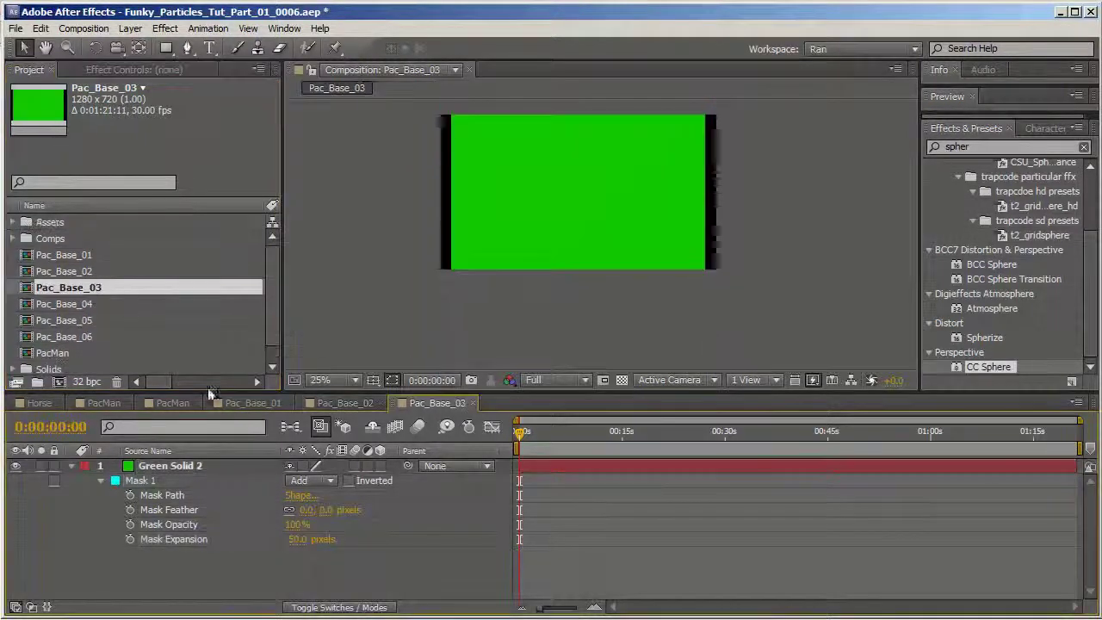
left_click(297, 539)
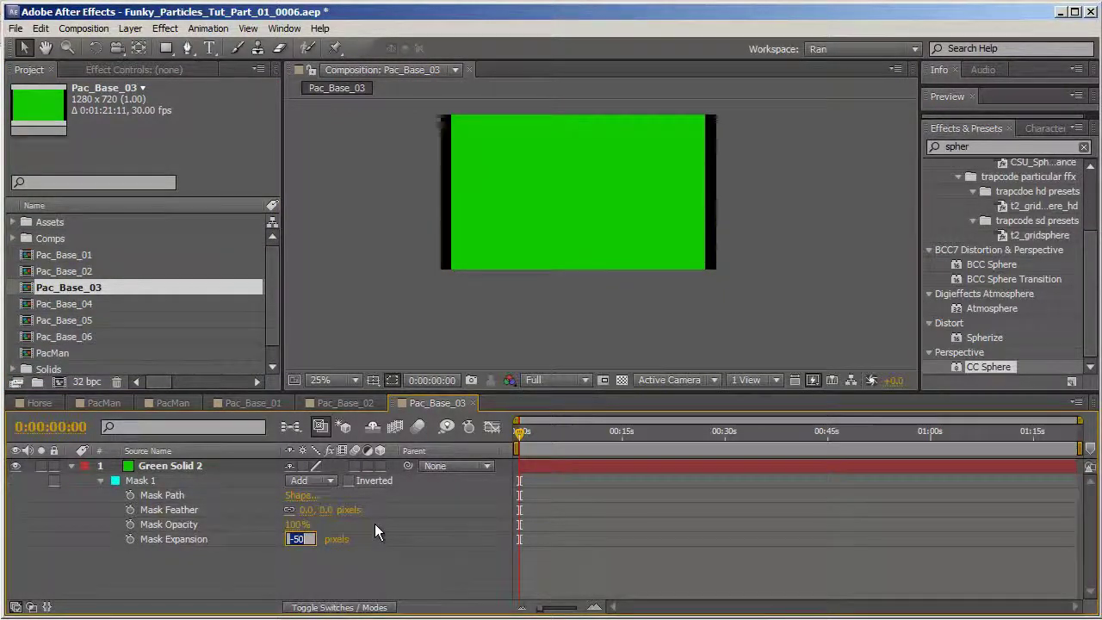
type("-100")
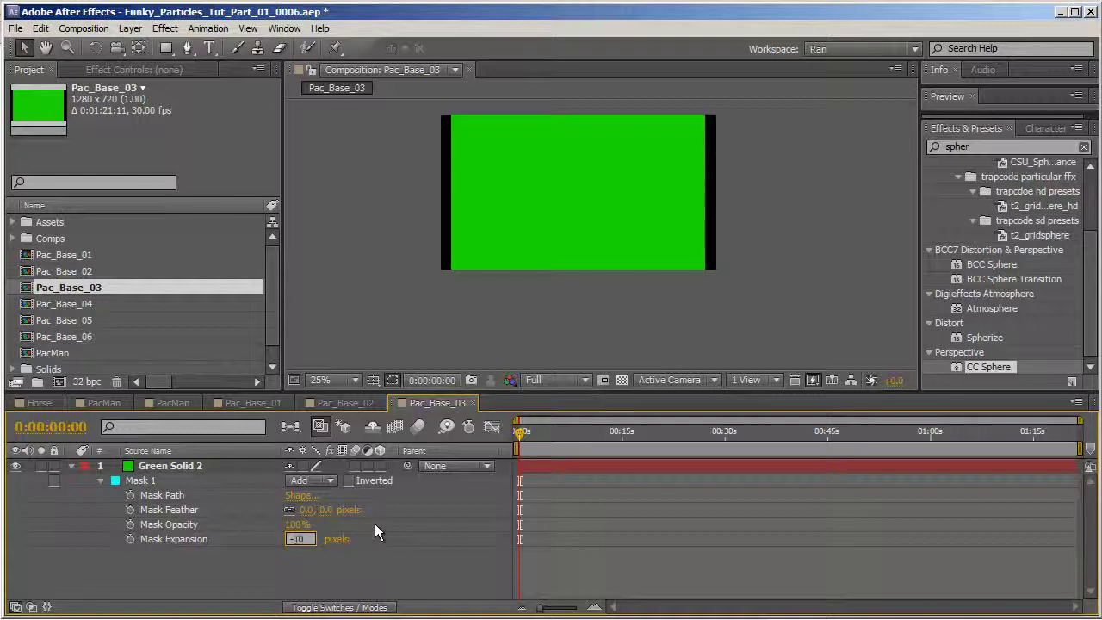
key("Return")
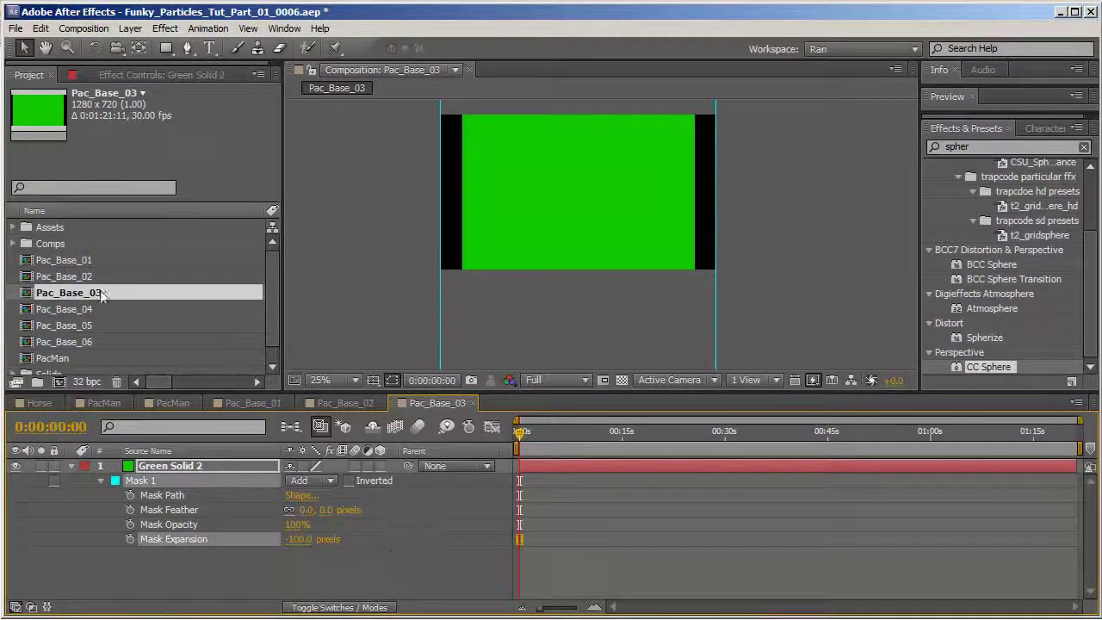
- Set the green solid's Mask Expansion to -150 pixels in Pac_Base_04 and -200 pixels in Pac_Base_05
double_click(65, 309)
left_click_drag(296, 542, 301, 548)
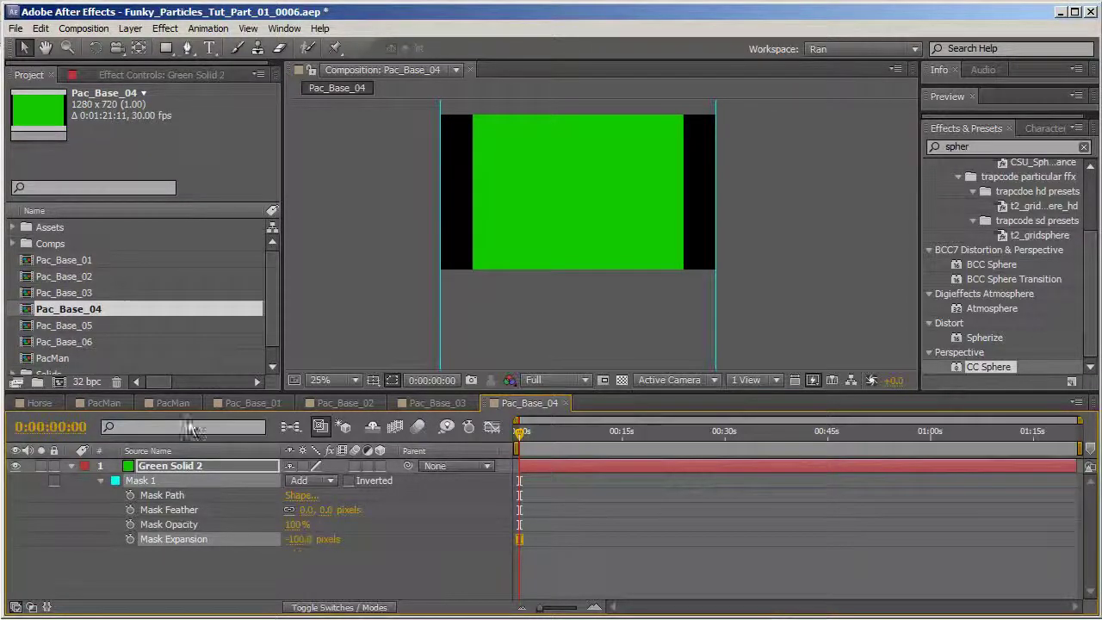
left_click(88, 327)
left_click(297, 539)
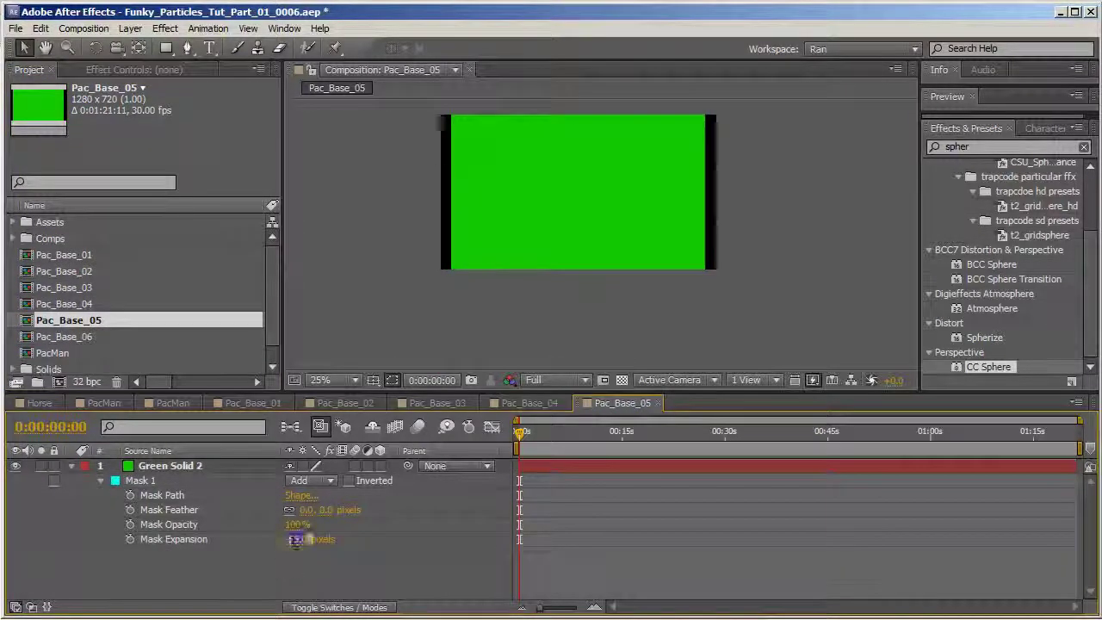
type("200")
key("Return")
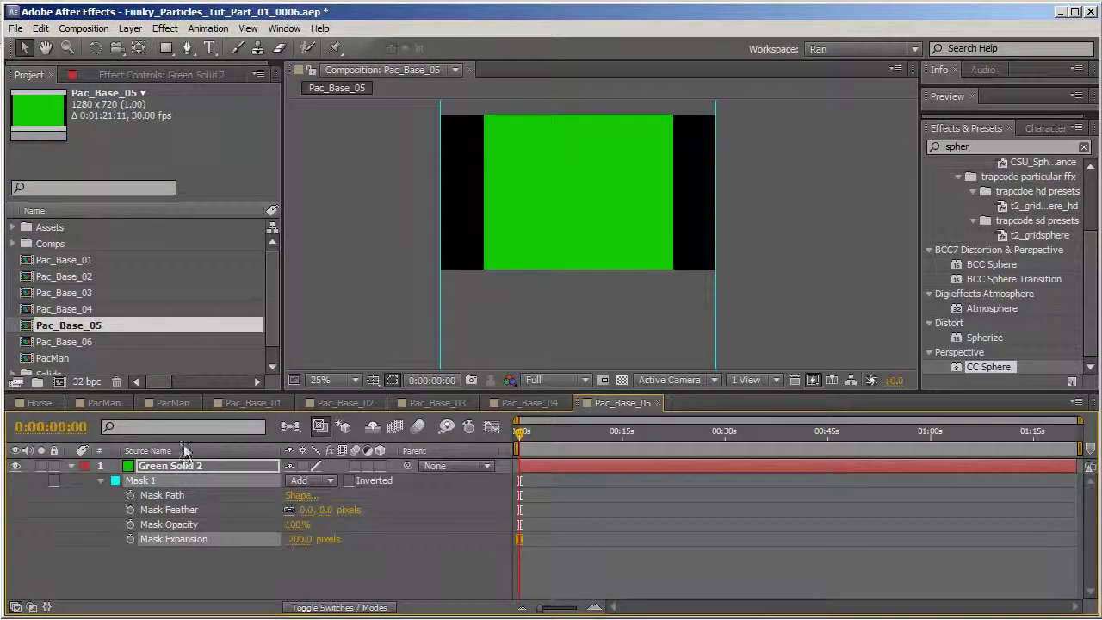
- In the Pac_Base_06 composition, set the green solid's Mask Expansion to -250 pixels
double_click(99, 336)
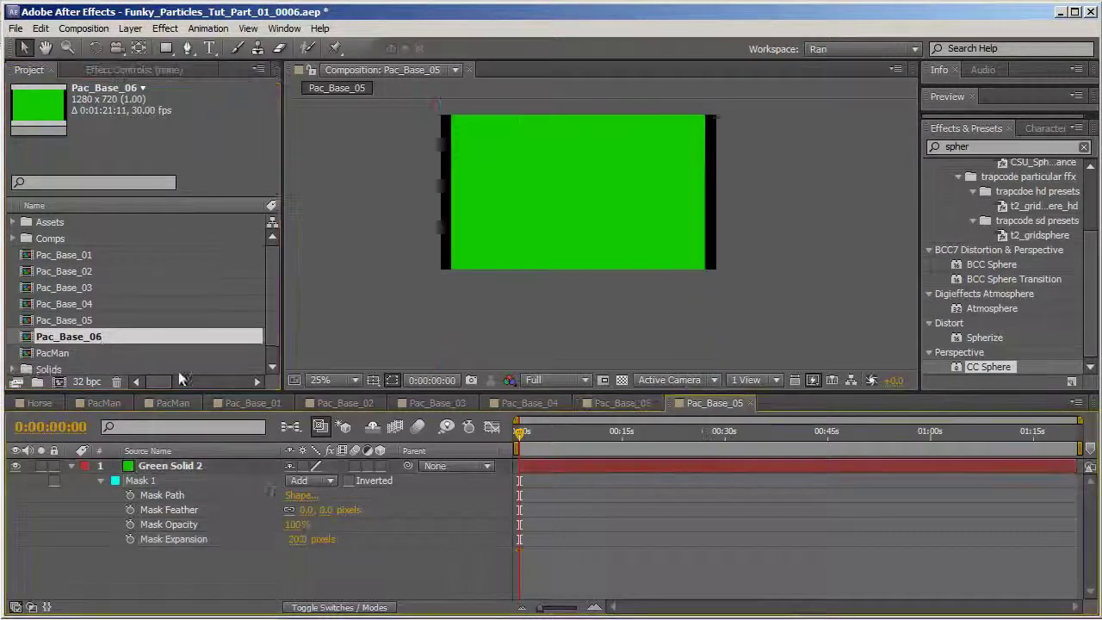
left_click(297, 544)
type("-250")
key("Return")
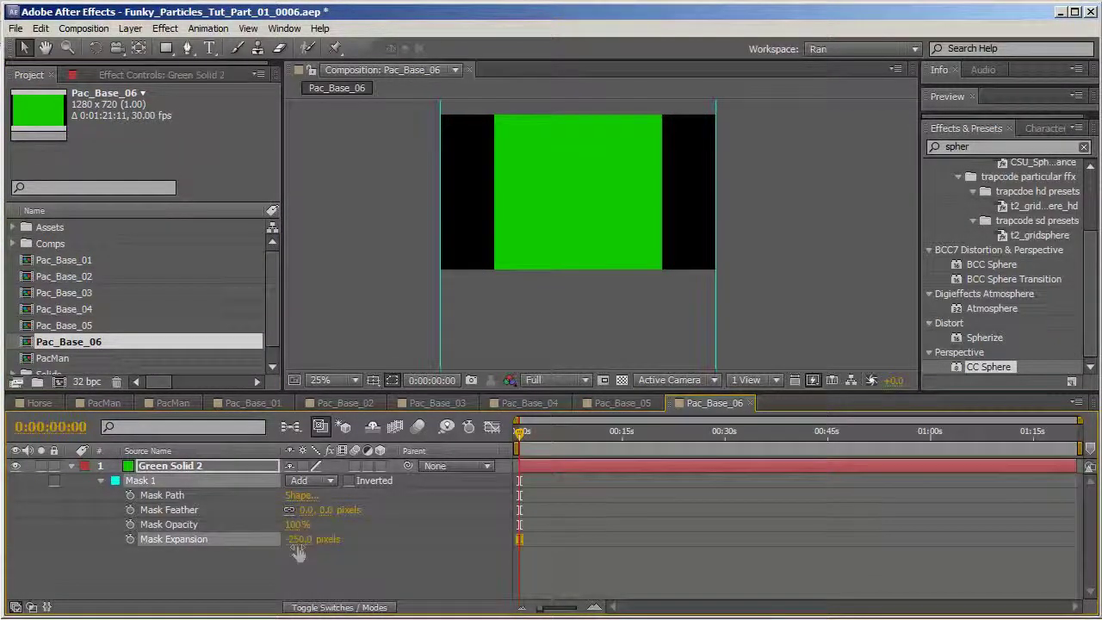
- Close the timelines of all Pac_Base compositions and return to the PacMan composition
left_click(749, 403)
left_click(657, 402)
left_click(566, 403)
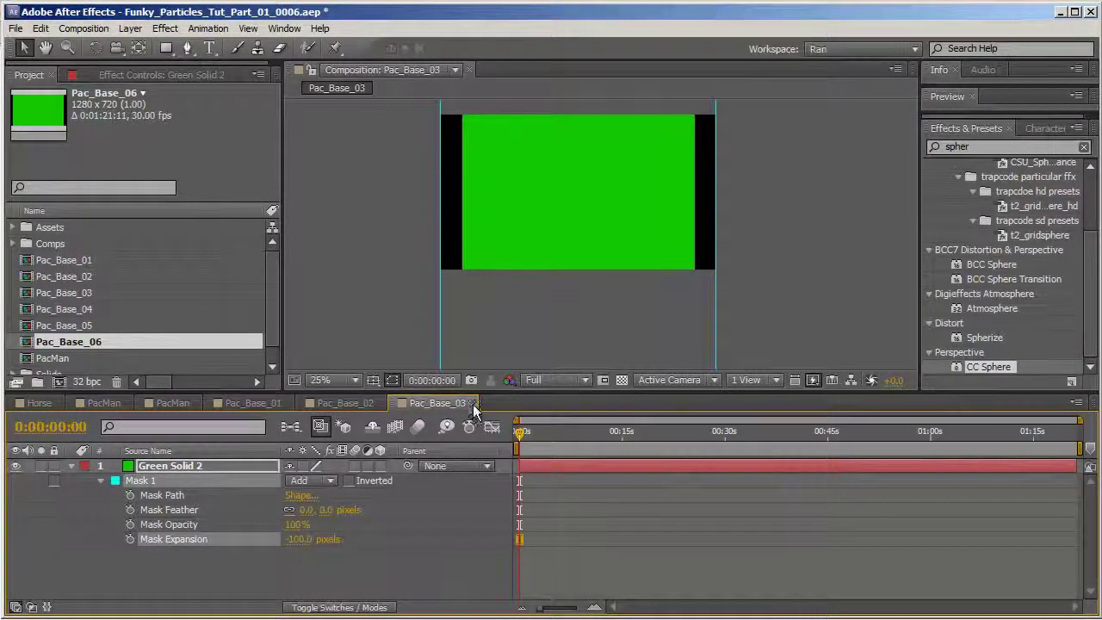
left_click(474, 403)
left_click(382, 404)
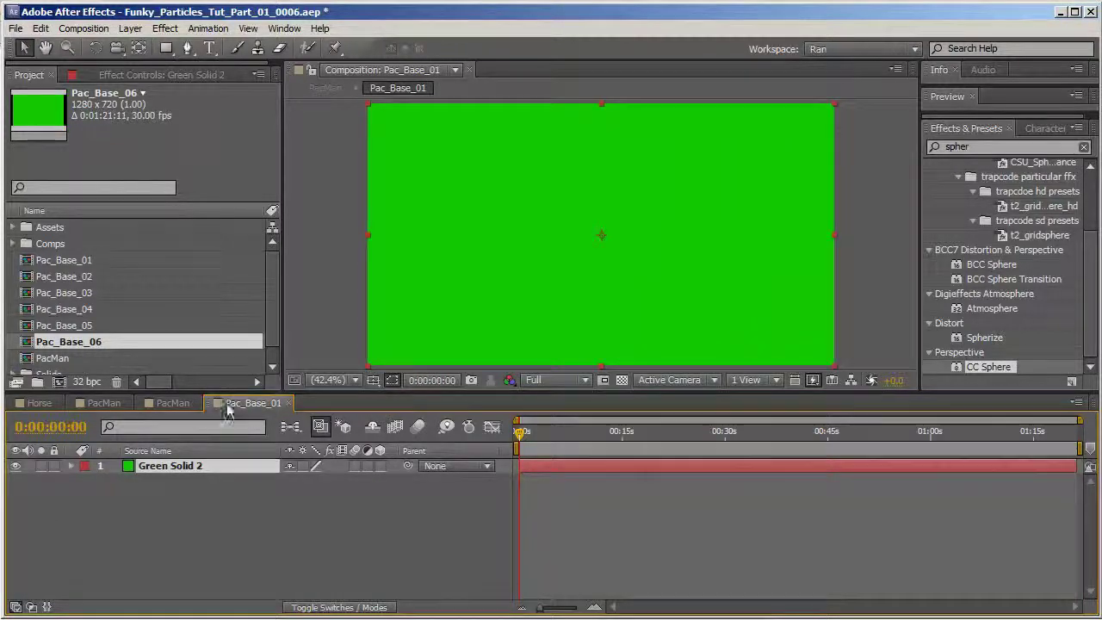
left_click(289, 403)
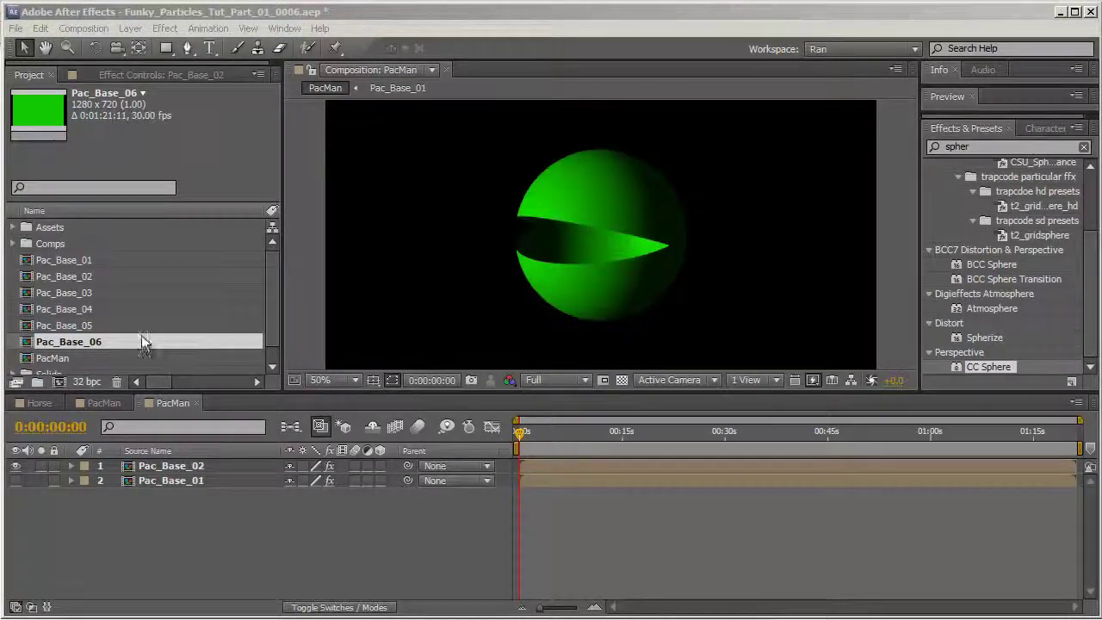
- Add Pac_Base_03 through Pac_Base_06 to PacMan above the existing layers and stack them in descending order with Pac_Base_06 on top
left_click(93, 292)
left_click(101, 340, "shift")
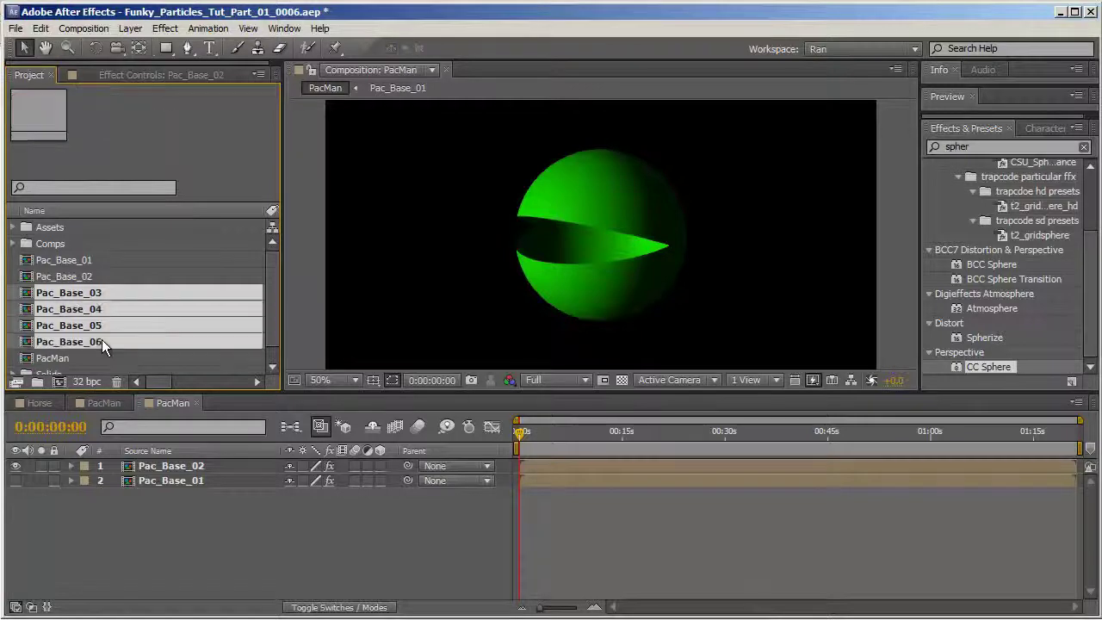
left_click_drag(102, 341, 195, 469)
left_click(199, 564)
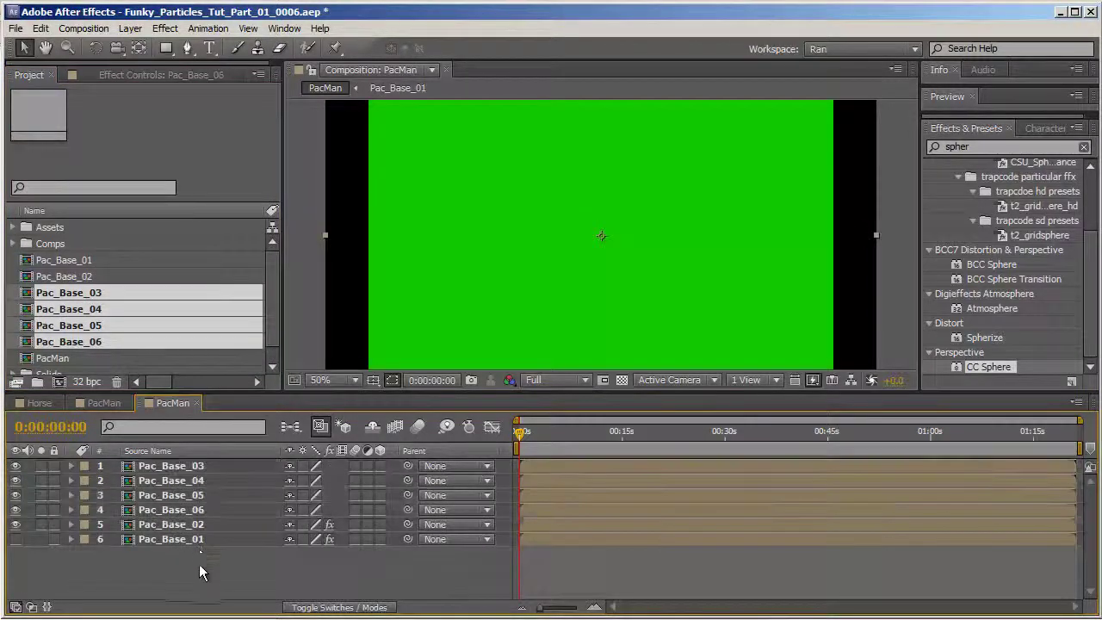
mouse_move(204, 507)
left_mouse_down()
mouse_move(209, 466)
mouse_move(210, 512)
mouse_move(212, 493)
left_mouse_up()
left_click(217, 577)
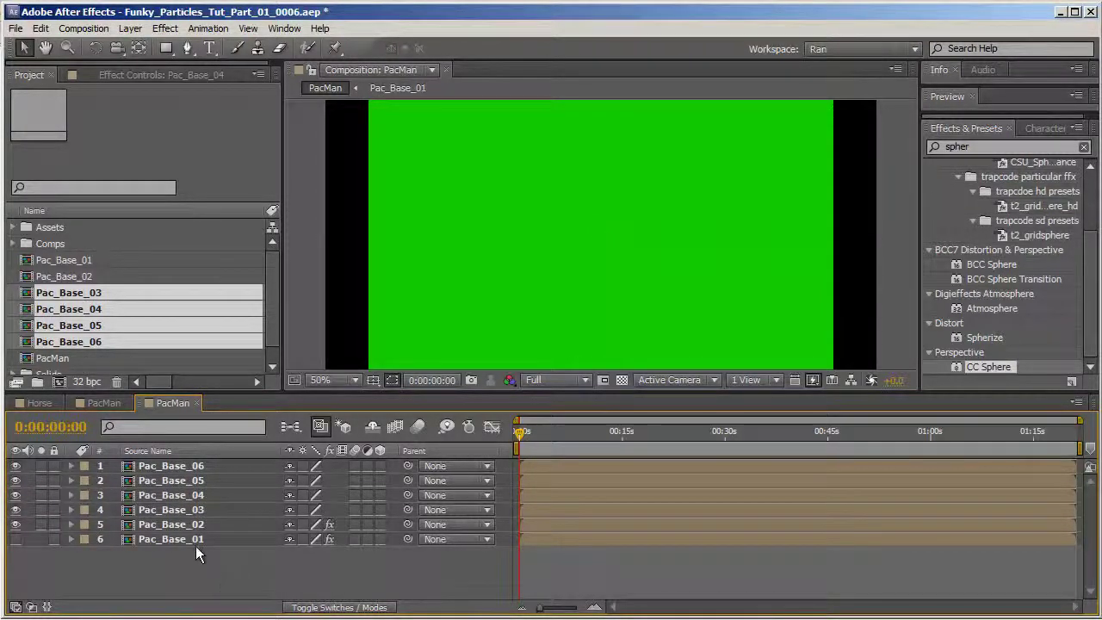
- Make the hidden Pac_Base_01 layer visible again in PacMan
left_click(15, 539)
left_click(207, 525)
left_click(288, 587)
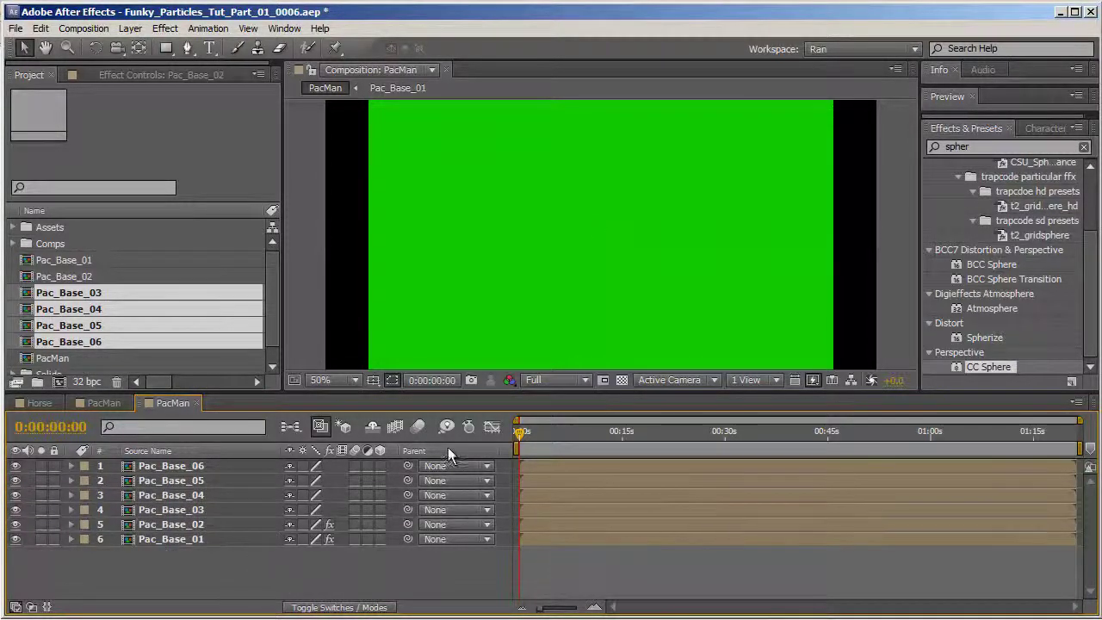
- Go to time 0:00:00:01 and trim the out points of all six PacMan layers to that frame
left_click(54, 426)
type("1")
key("Return")
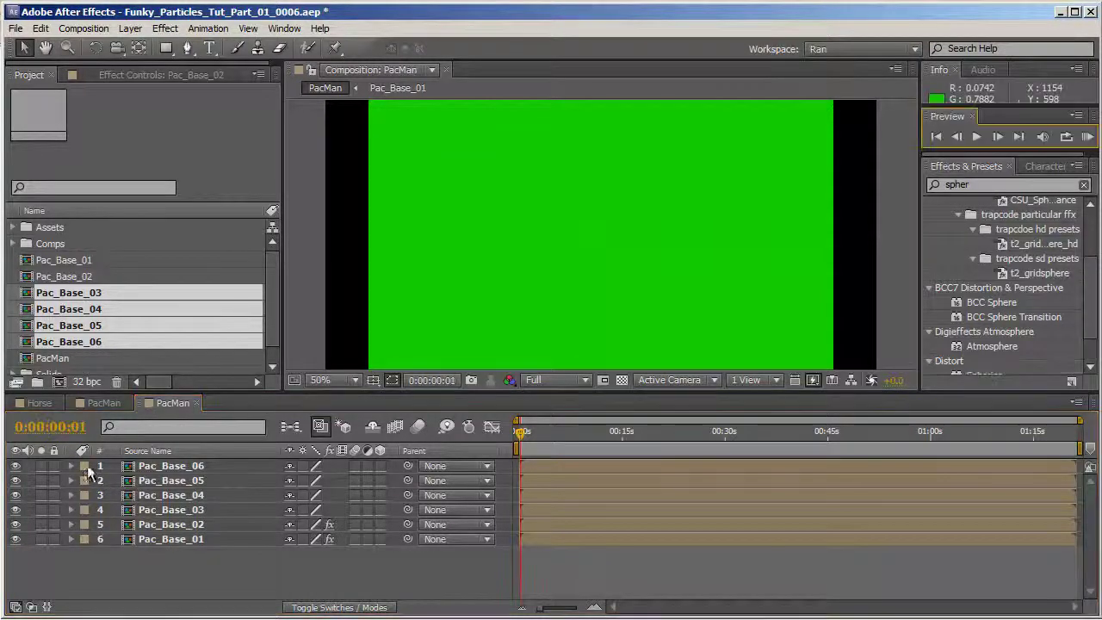
left_click(186, 467)
left_click(188, 539, "shift")
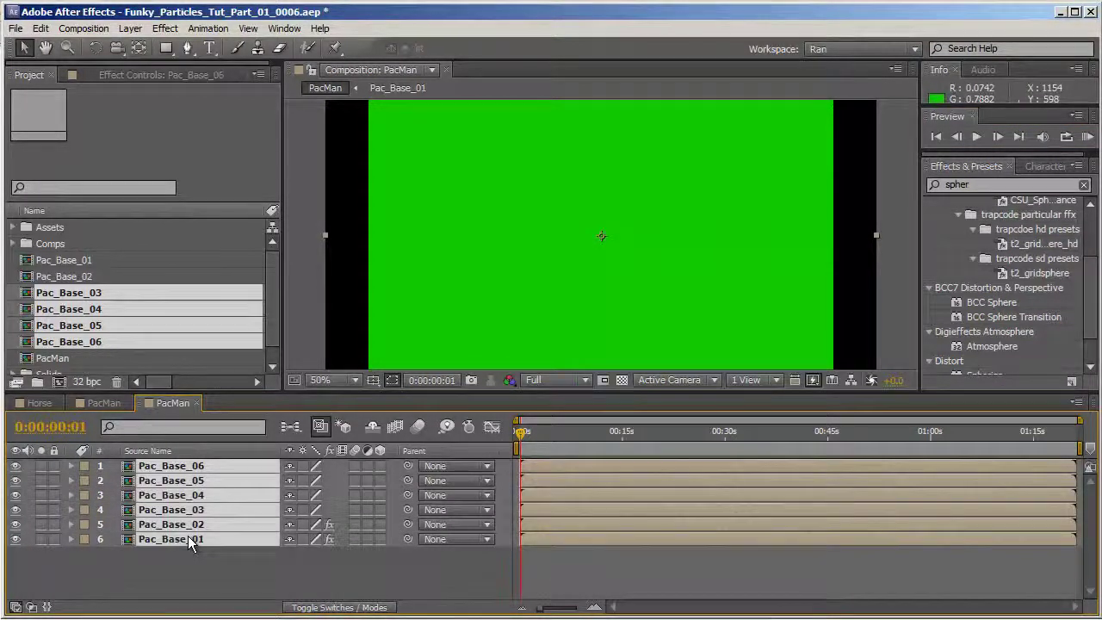
key("alt+]")
left_click_drag(541, 608, 628, 613)
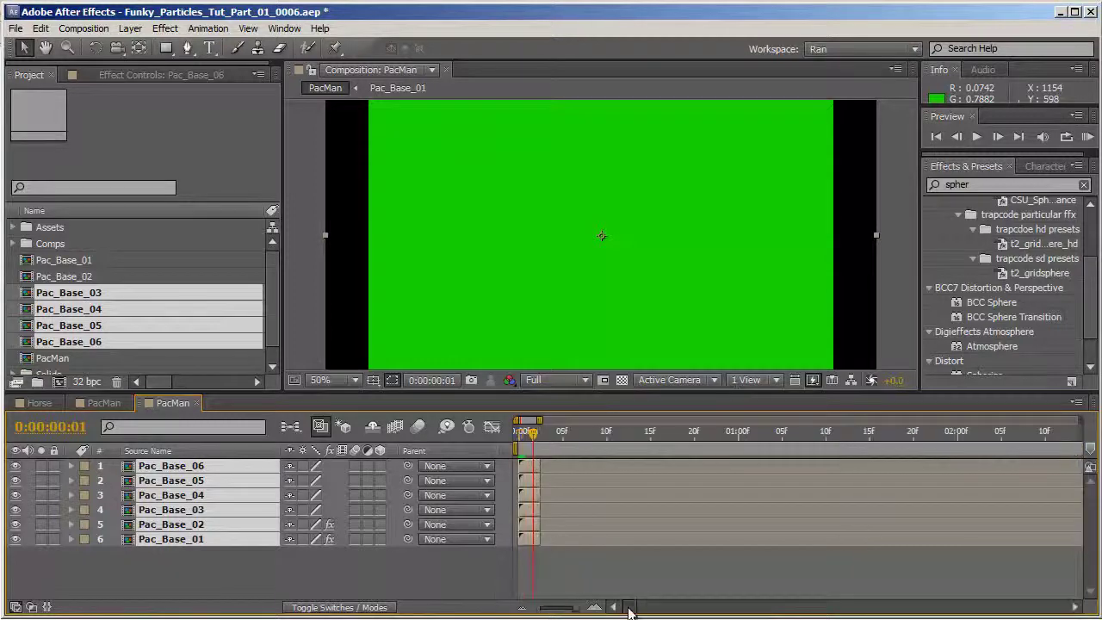
key("F2")
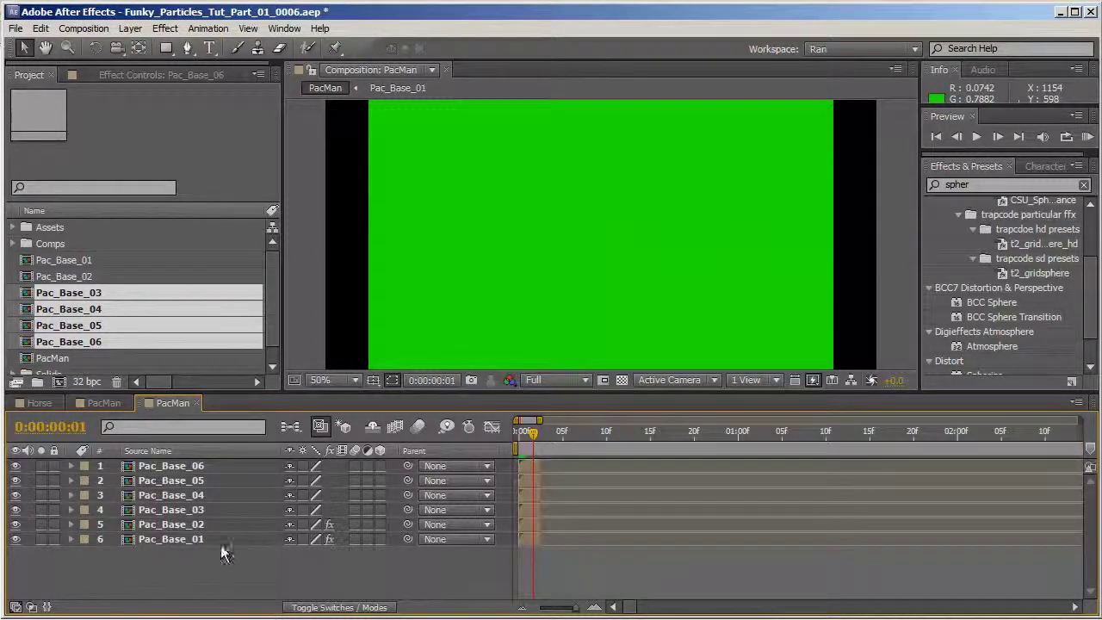
- Try staggering the Pac_Base_05 and Pac_Base_04 layers along the timeline by hand, and undo both moves
left_click(528, 483)
left_click_drag(527, 483, 578, 501)
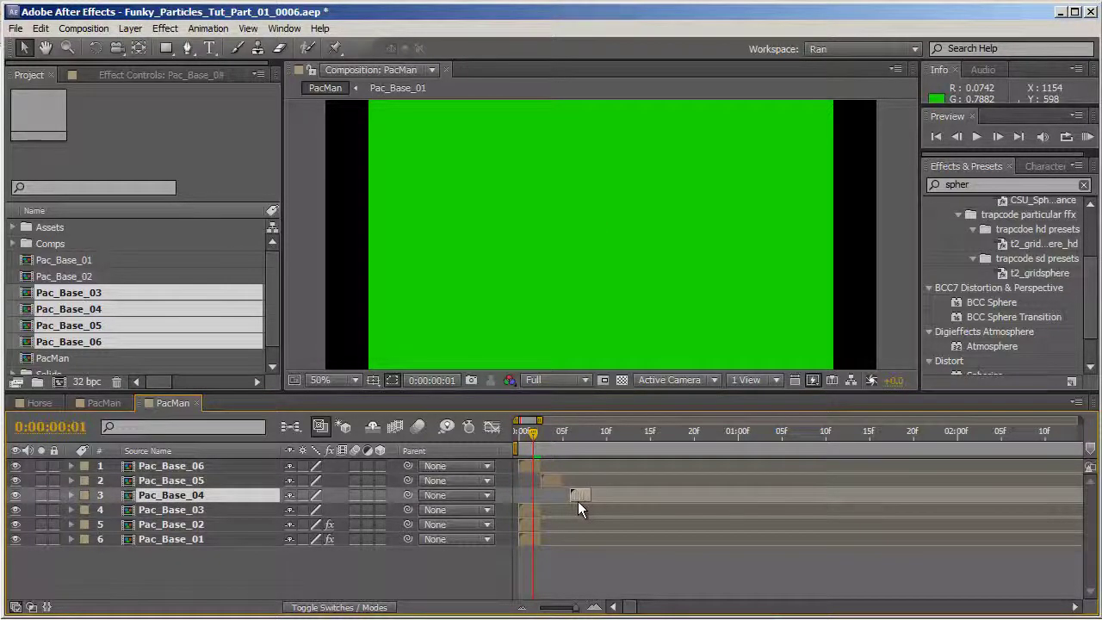
key("ctrl+z")
key("ctrl+z")
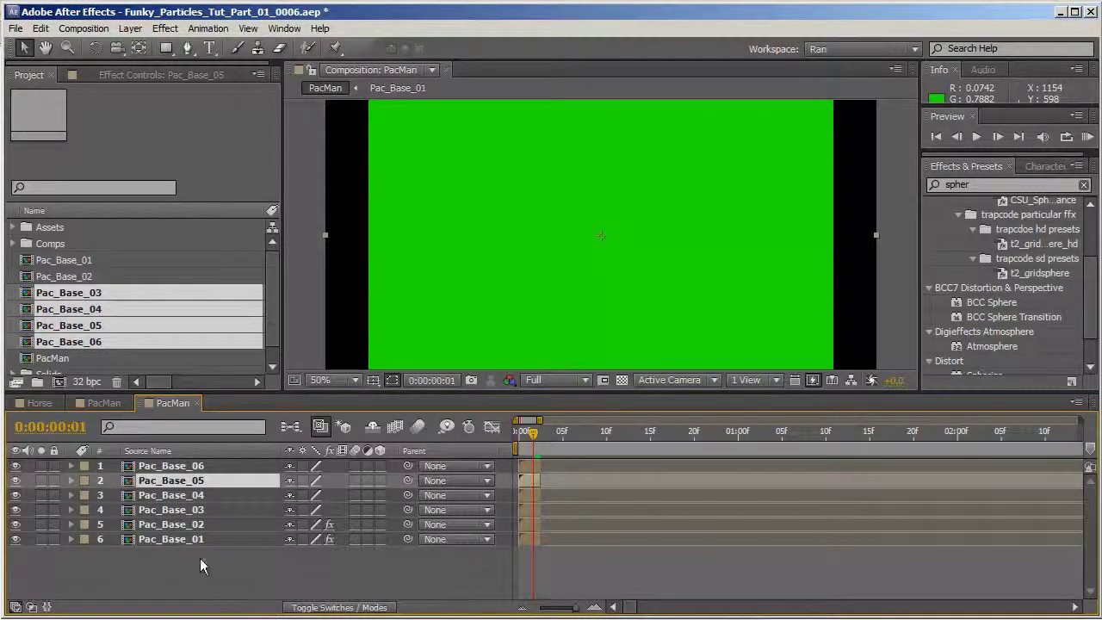
- Try the Sequence Layers keyframe assistant without overlap on all six layers, starting with Pac_Base_06
left_click_drag(136, 577, 209, 469)
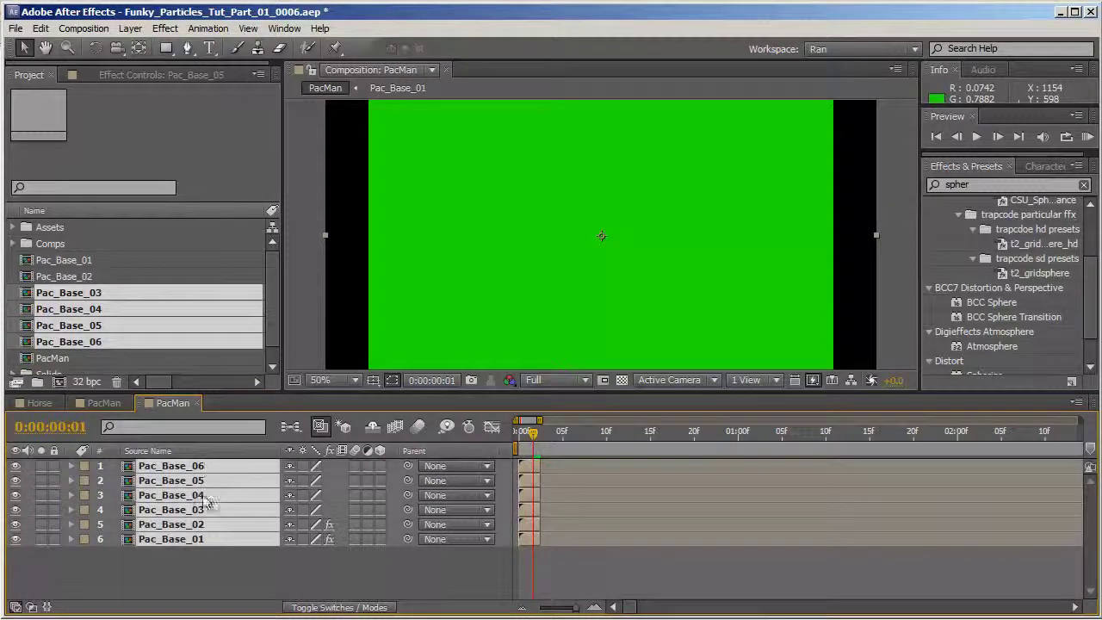
right_click(195, 485)
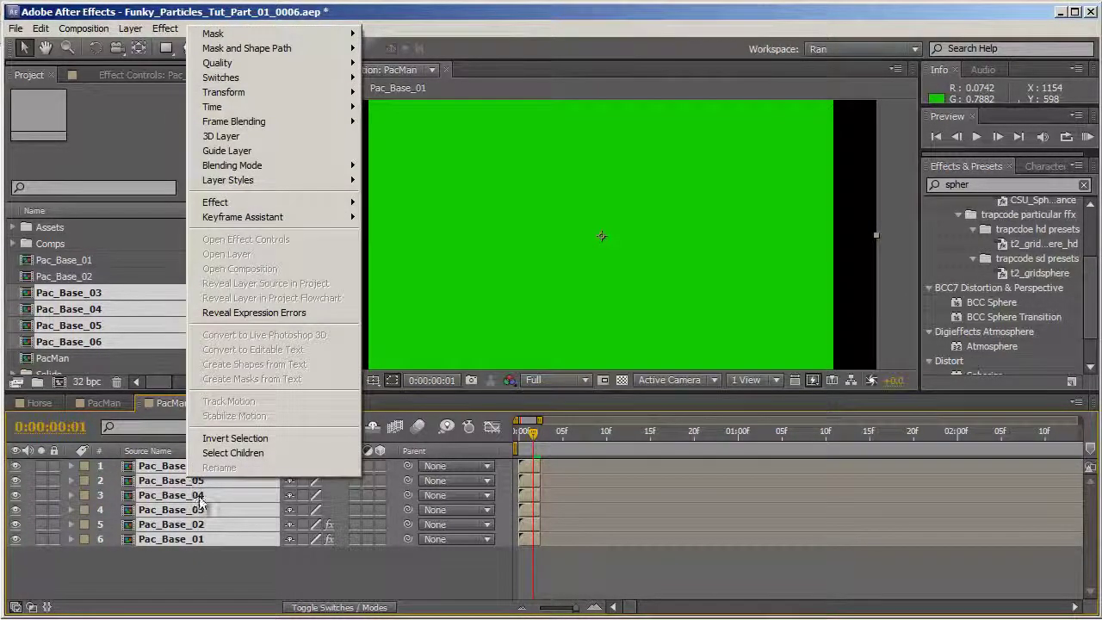
mouse_move(316, 219)
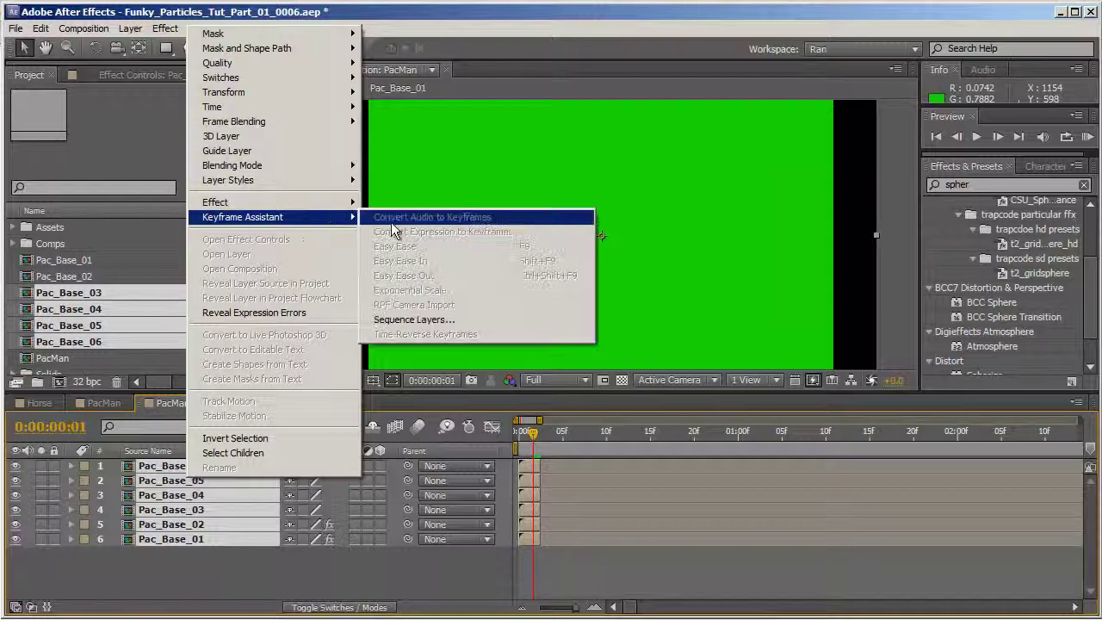
left_click(506, 319)
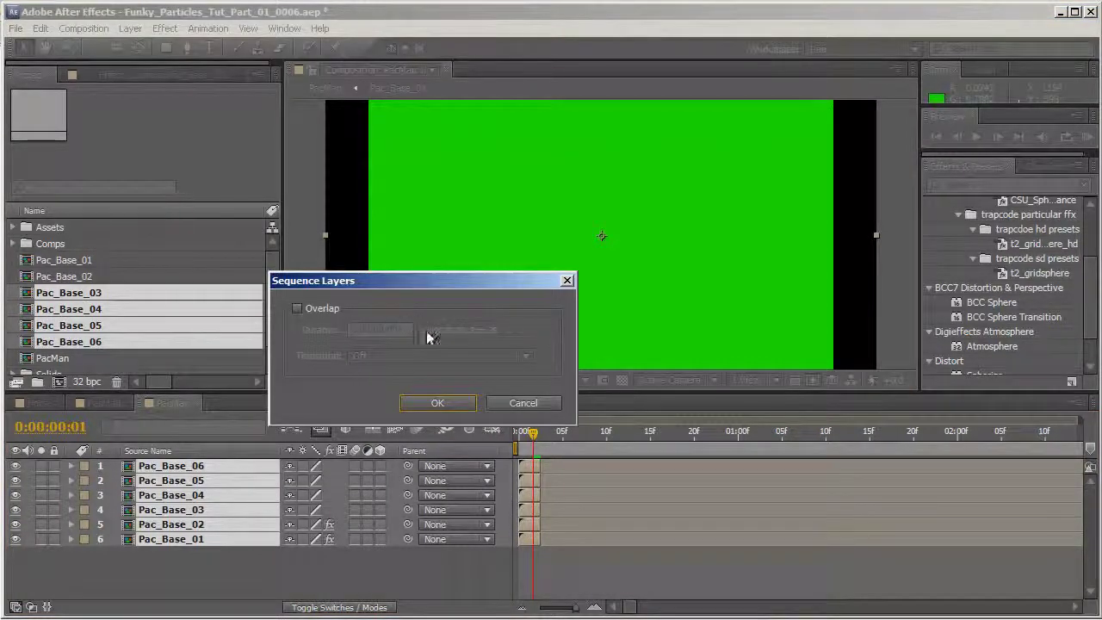
left_click(441, 404)
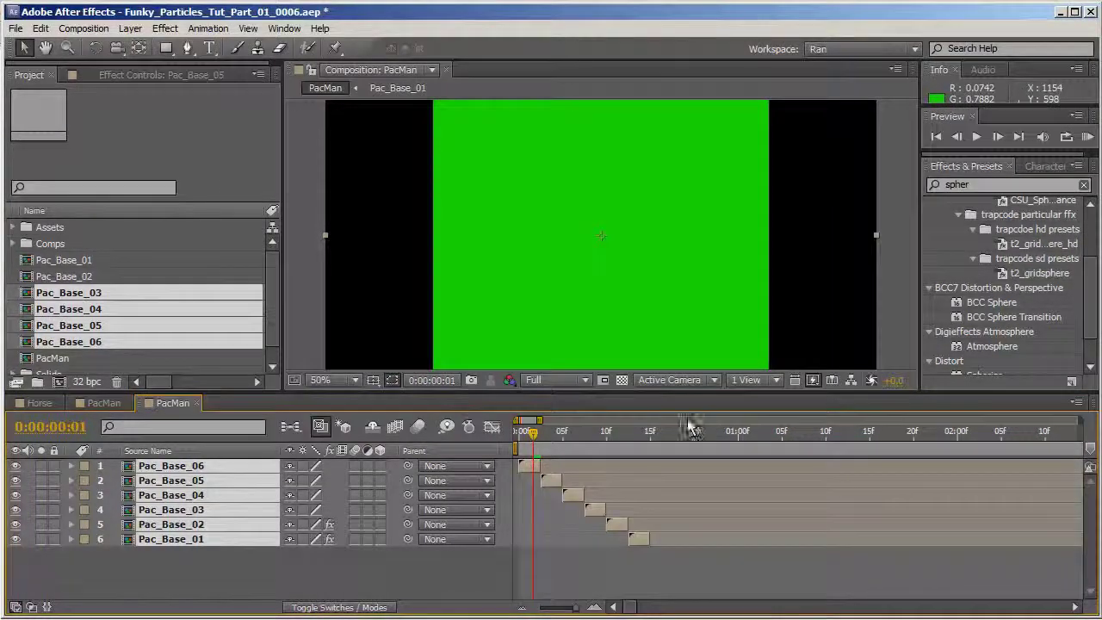
left_click(436, 548)
mouse_move(525, 451)
left_mouse_down()
mouse_move(635, 465)
mouse_move(523, 455)
mouse_move(534, 454)
left_mouse_up()
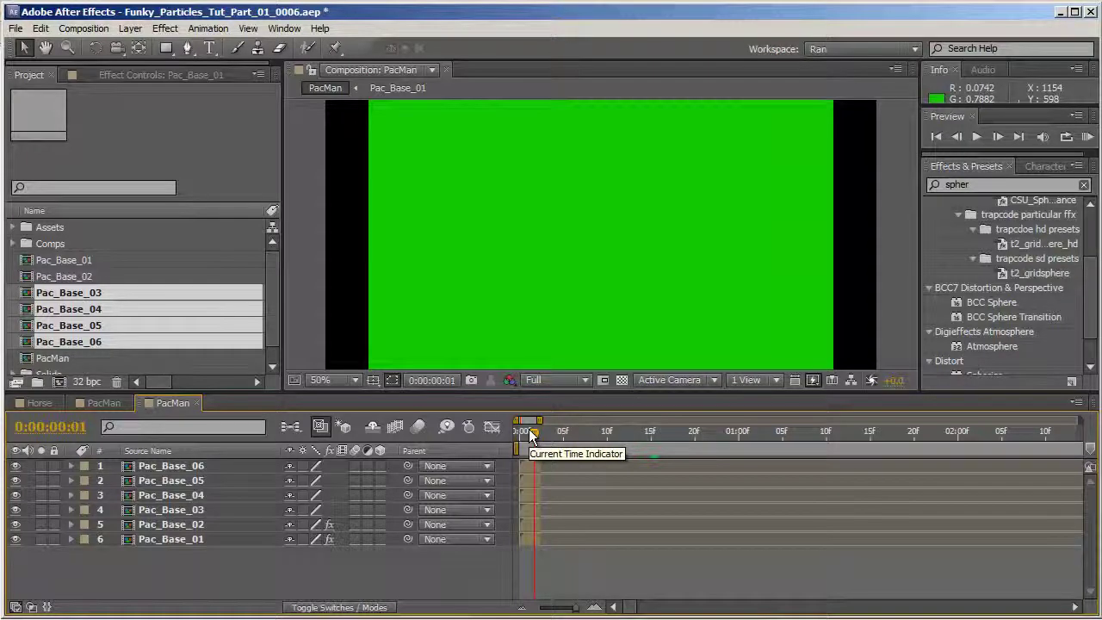
left_click(206, 468)
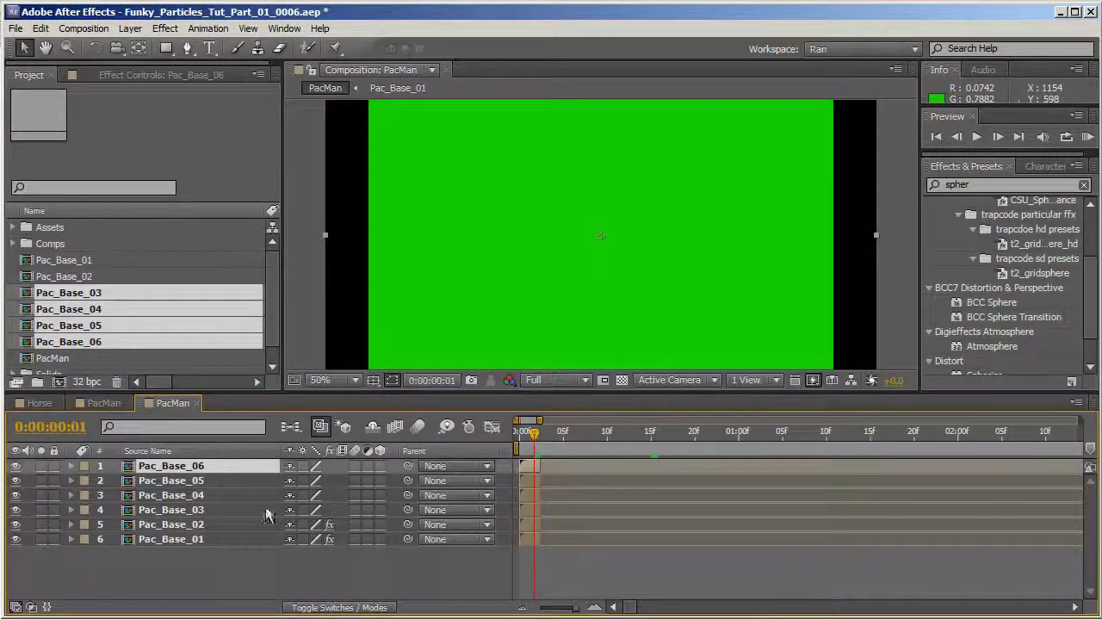
left_click(195, 542, "shift")
left_click(191, 563)
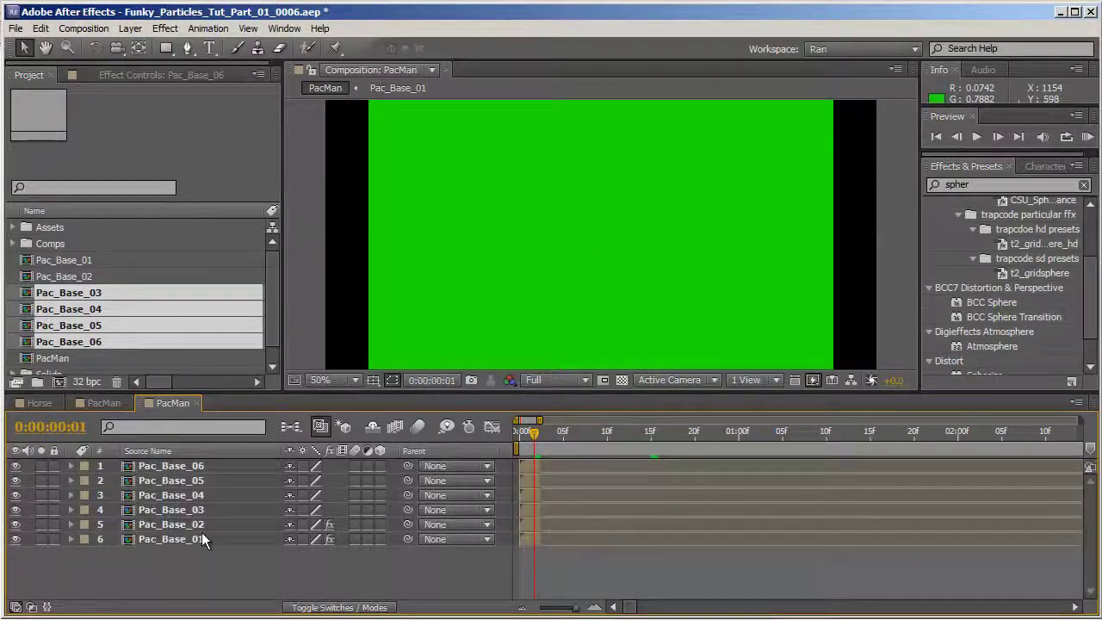
- Select all six layers starting with Pac_Base_01 and run the Sequence Layers keyframe assistant without overlap
left_click(199, 542)
left_click(201, 466, "shift")
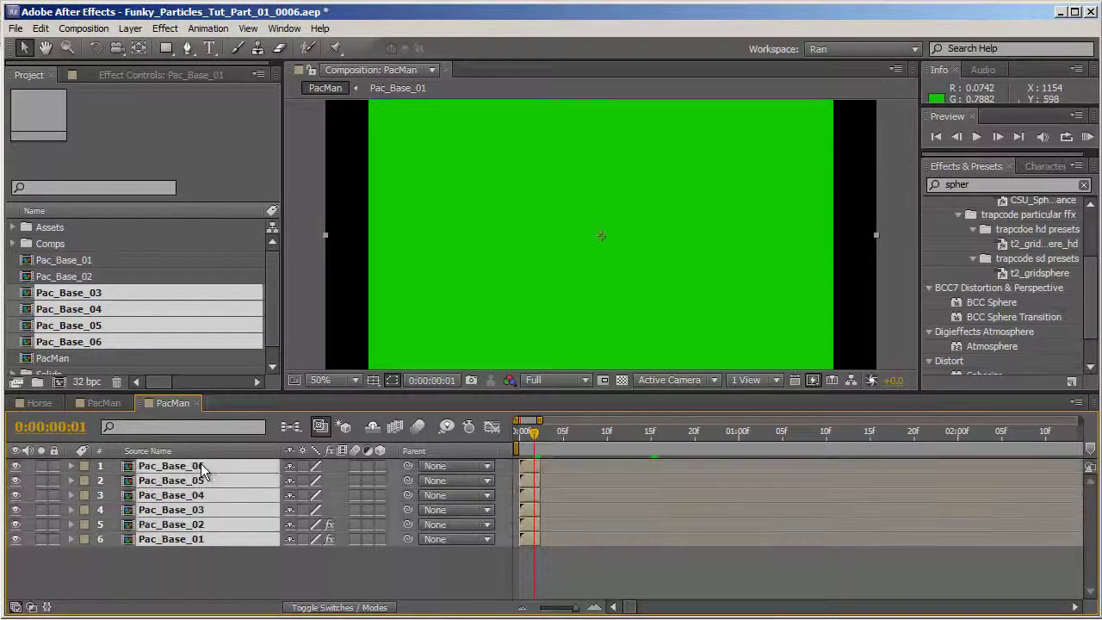
right_click(201, 466)
mouse_move(357, 219)
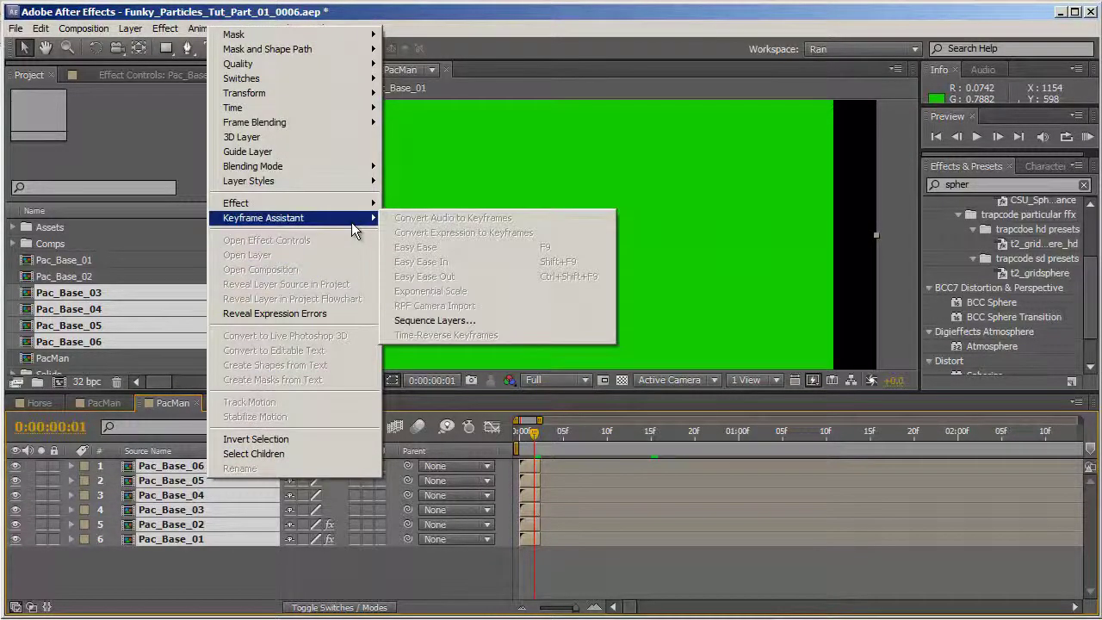
left_click(488, 322)
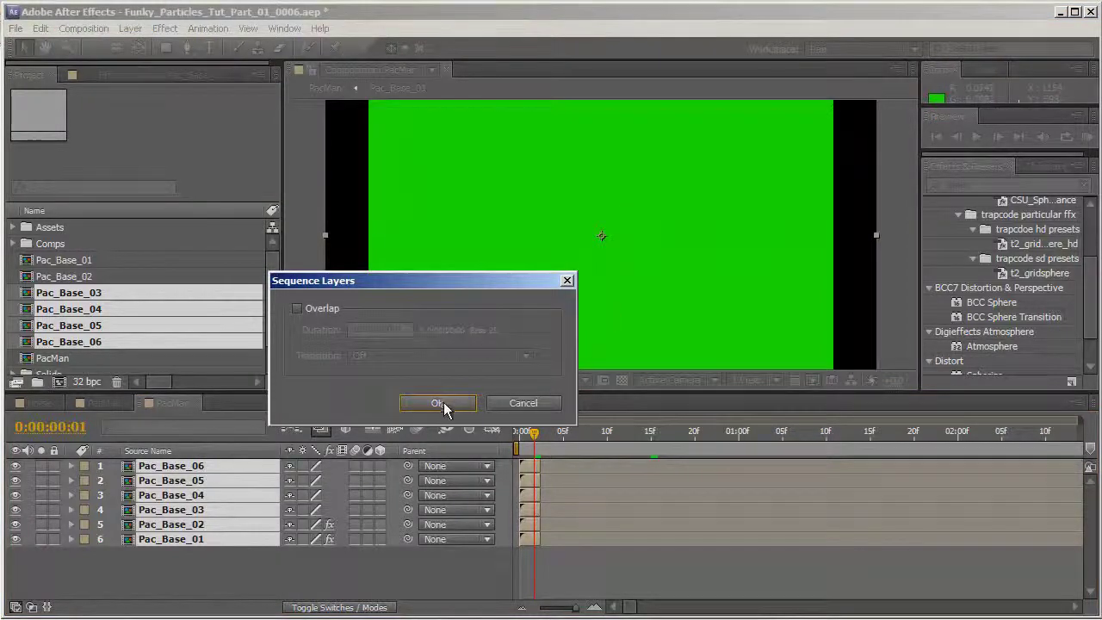
left_click(438, 403)
- Go to 0:00:00:04 and set the CC Sphere Light Height on Pac_Base_02 to 70
left_click(528, 468)
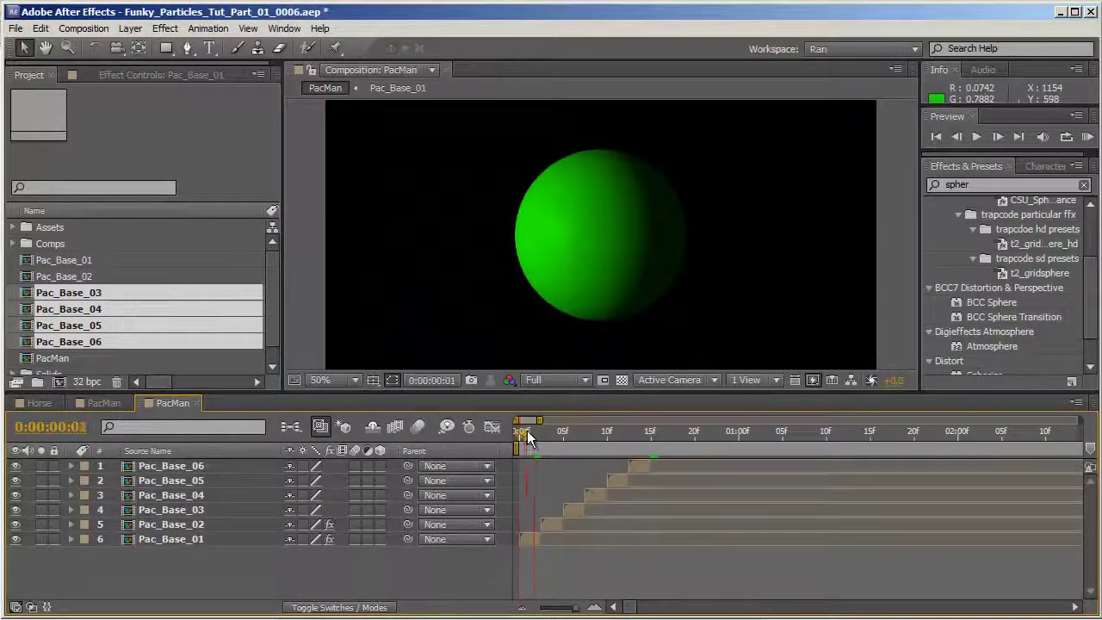
left_click_drag(529, 432, 556, 432)
left_click(170, 524)
left_click(135, 76)
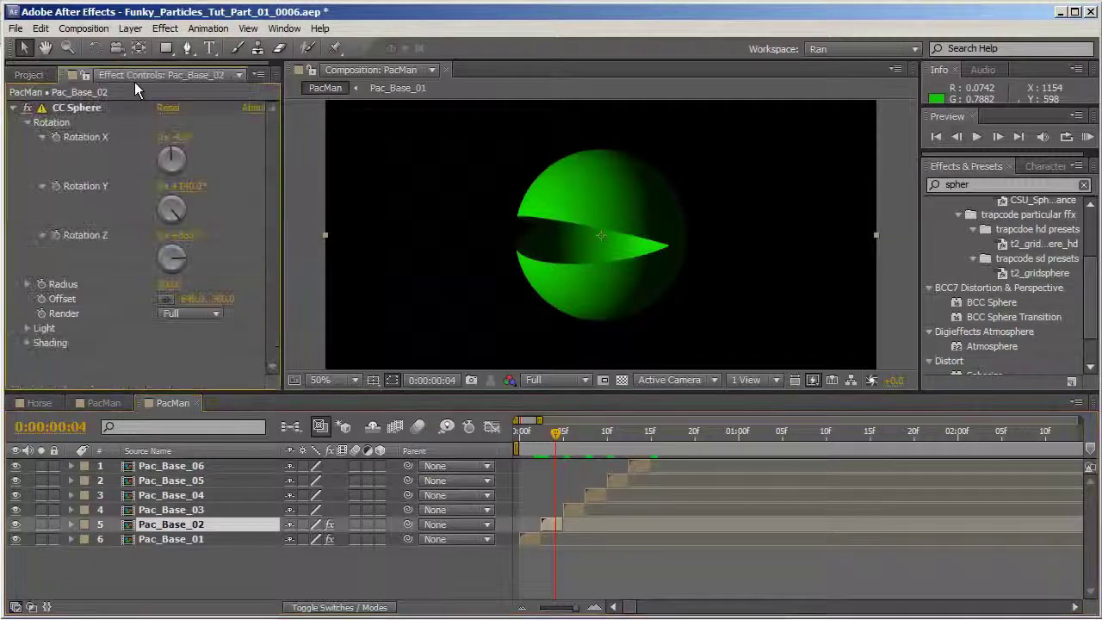
left_click(27, 328)
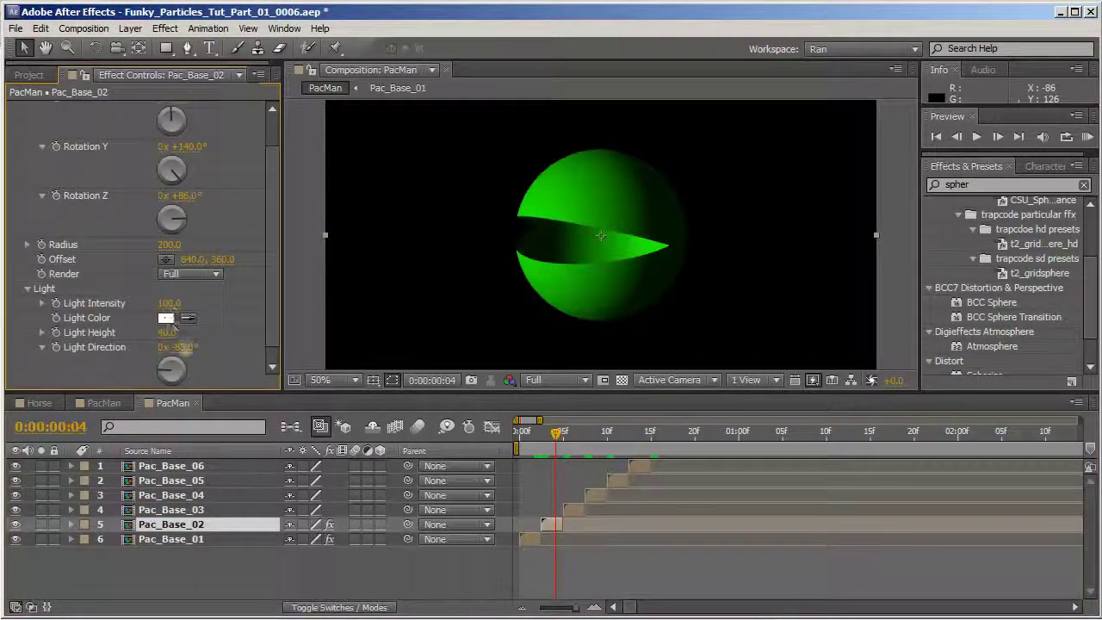
mouse_move(166, 332)
left_mouse_down()
mouse_move(198, 333)
mouse_move(181, 347)
left_mouse_up()
scroll(178, 342, "down", 1)
scroll(150, 291, "up", 2)
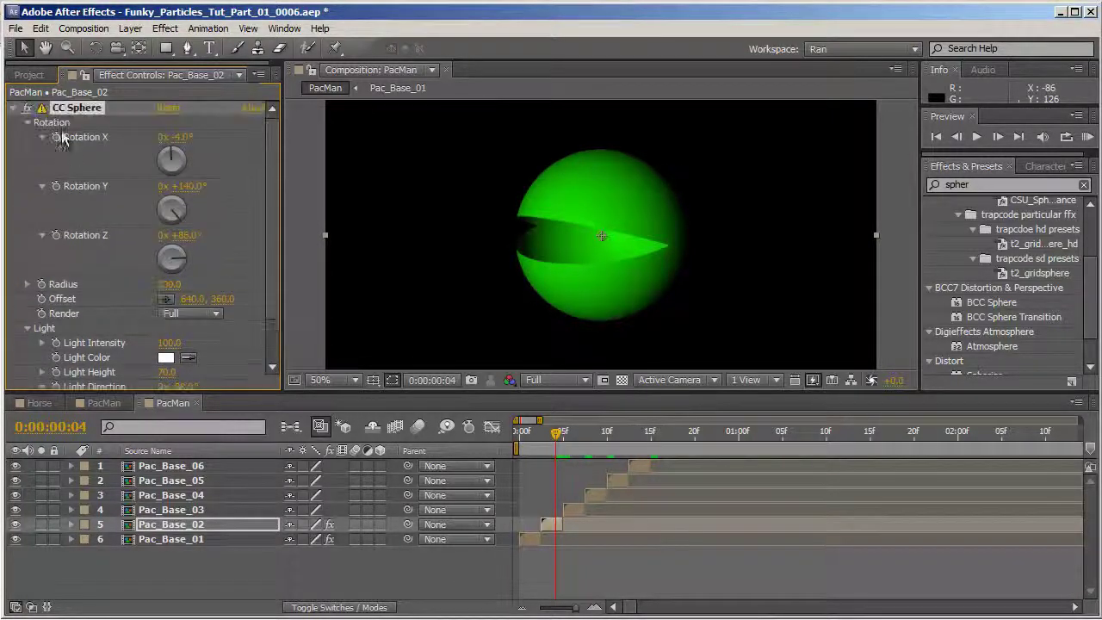
- Copy the CC Sphere effect from Pac_Base_02 to all layers in PacMan and scrub to 0:00:00:13 to check the sequence
left_click(73, 110)
left_click(171, 580)
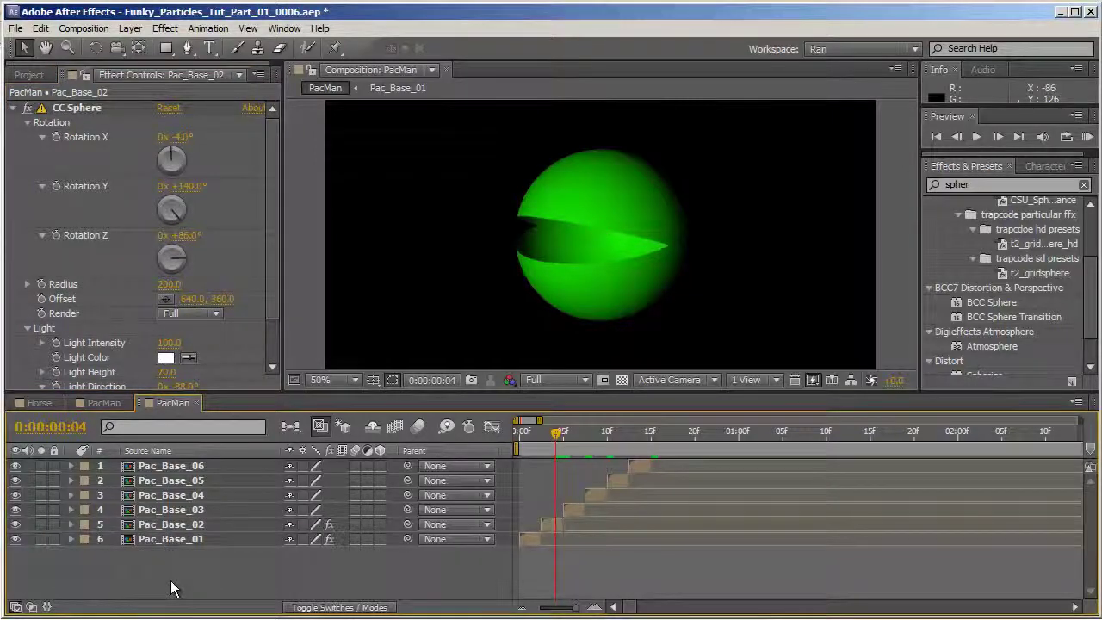
key("ctrl+a")
key("ctrl+v")
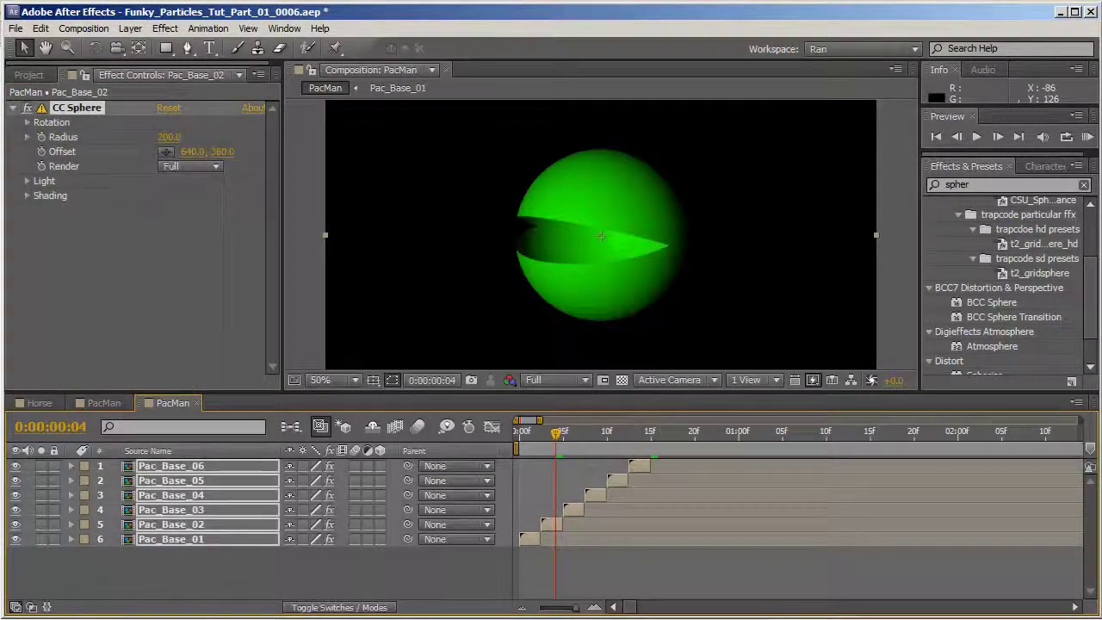
left_click(362, 565)
left_click_drag(553, 436, 635, 479)
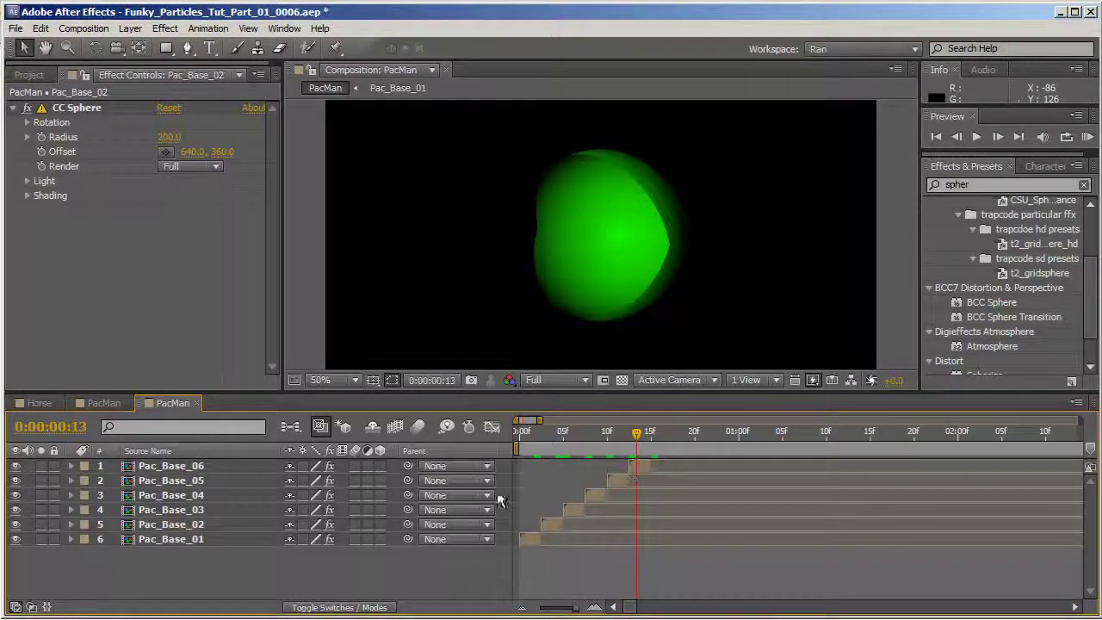
- Open compositions Pac_Base_02 through Pac_Base_06 and set the Mask 1 expansion to -10 pixels in Pac_Base_02 and -20 pixels in Pac_Base_03
left_click(209, 466)
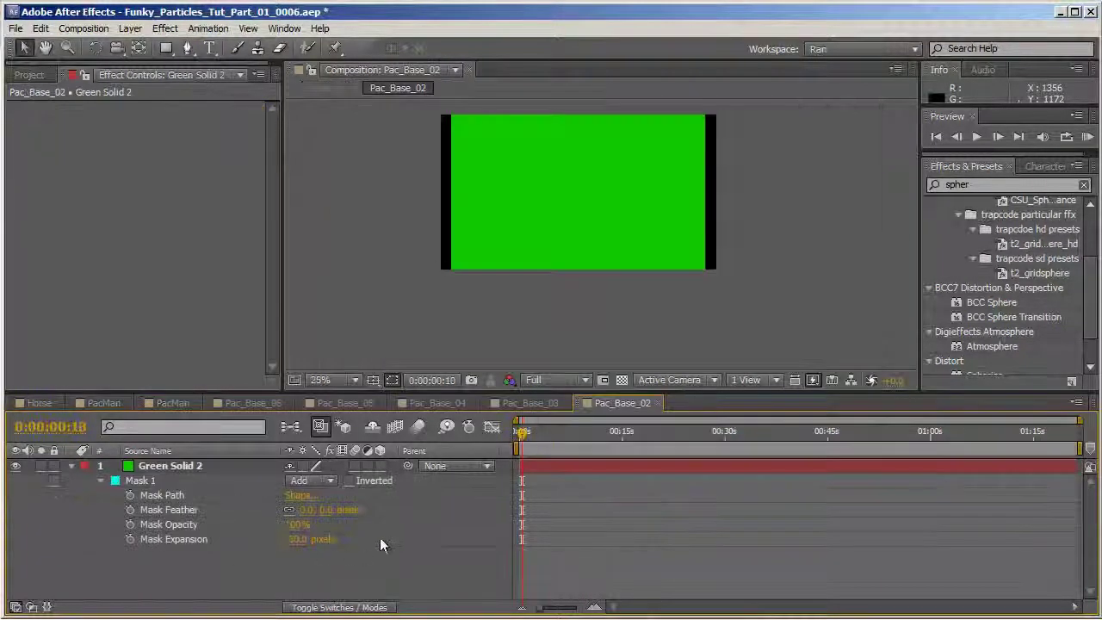
left_click(297, 539)
type("-50")
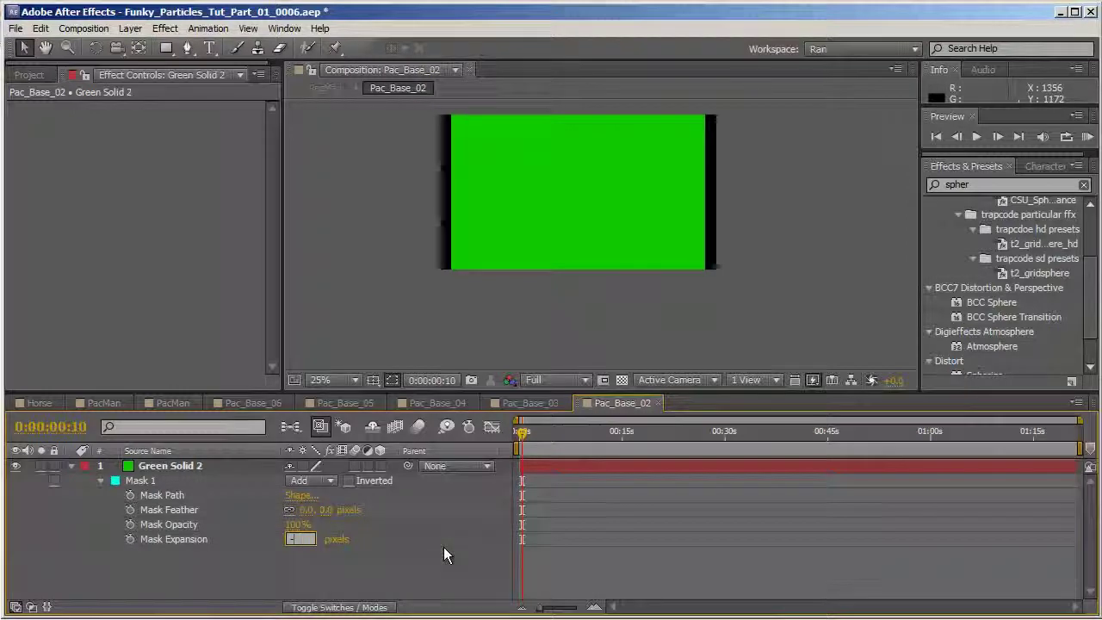
key("Return")
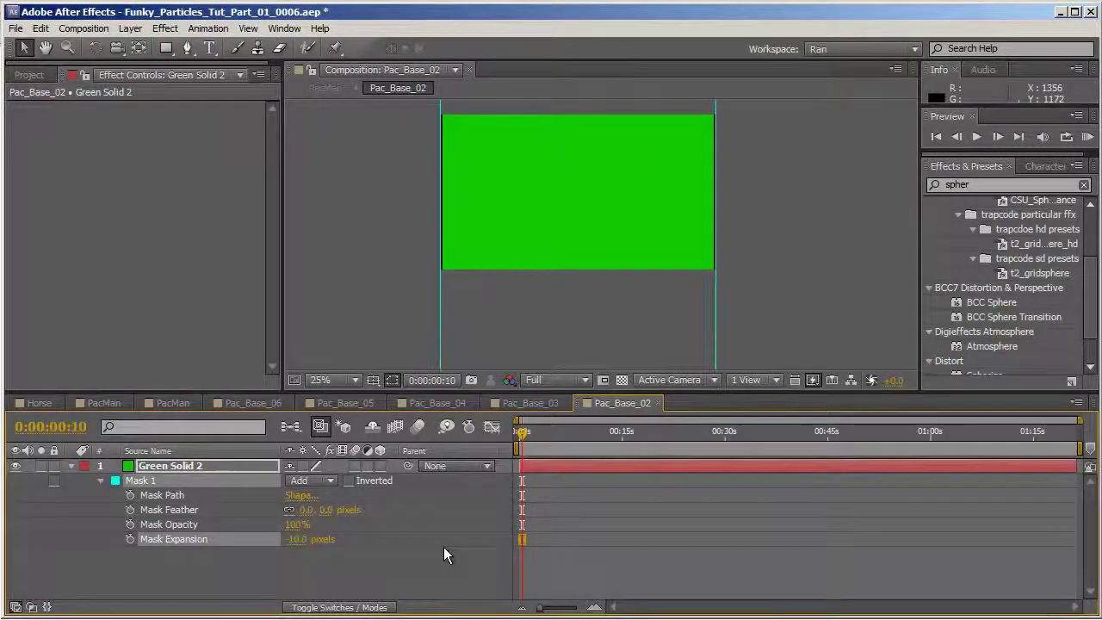
left_click(528, 402)
left_click(298, 539)
type("-20")
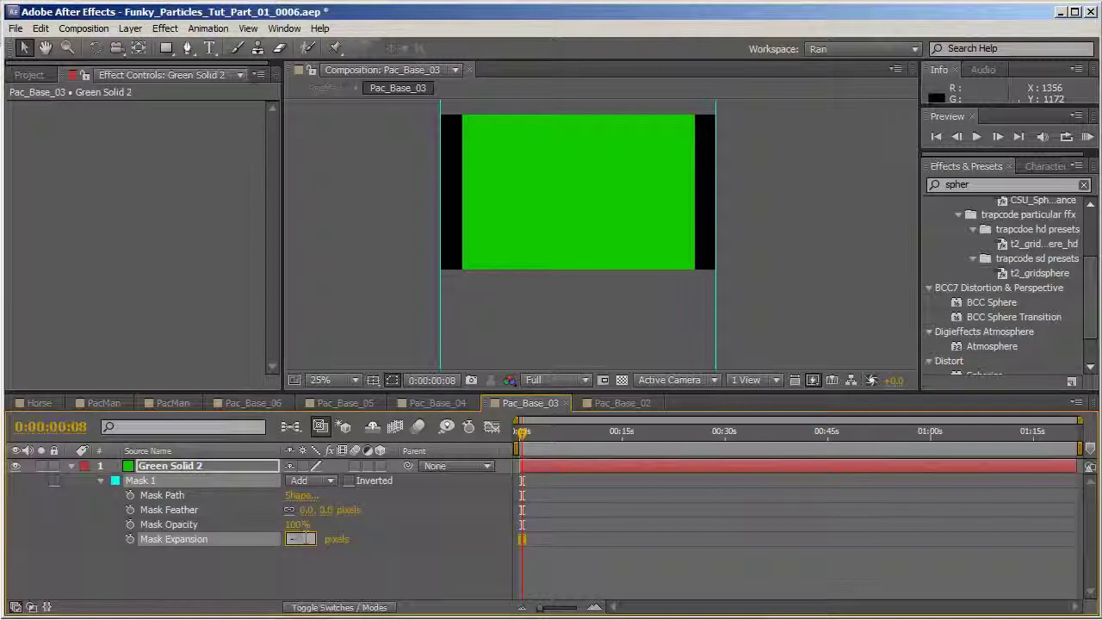
key("Return")
- Set the Mask 1 expansion of the green solid in Pac_Base_04 to -30 pixels
left_click(437, 402)
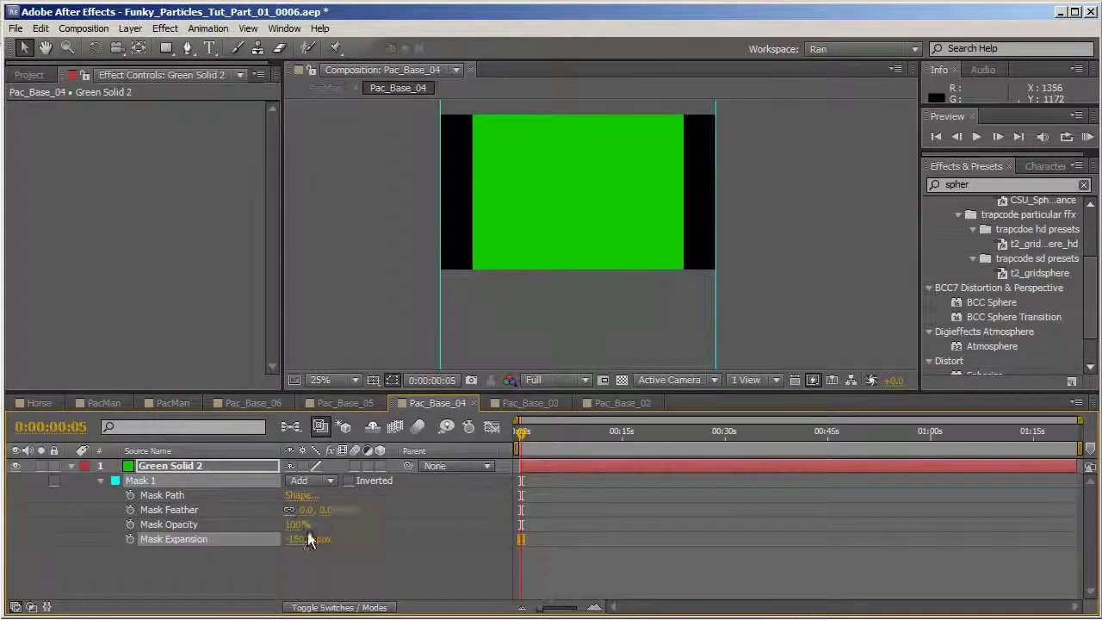
left_click(299, 539)
type("-30")
key("Return")
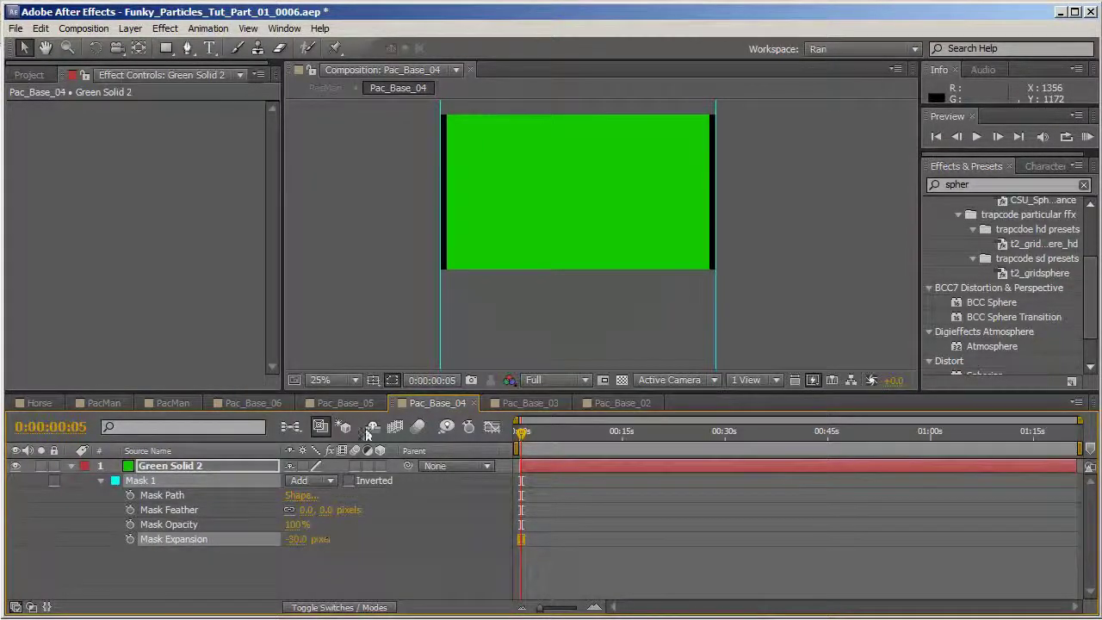
- Continue the 10-pixel mask expansion progression on the green solids in Pac_Base_05 and Pac_Base_06, ending at -50 pixels
left_click(363, 405)
left_click(297, 538)
type("-")
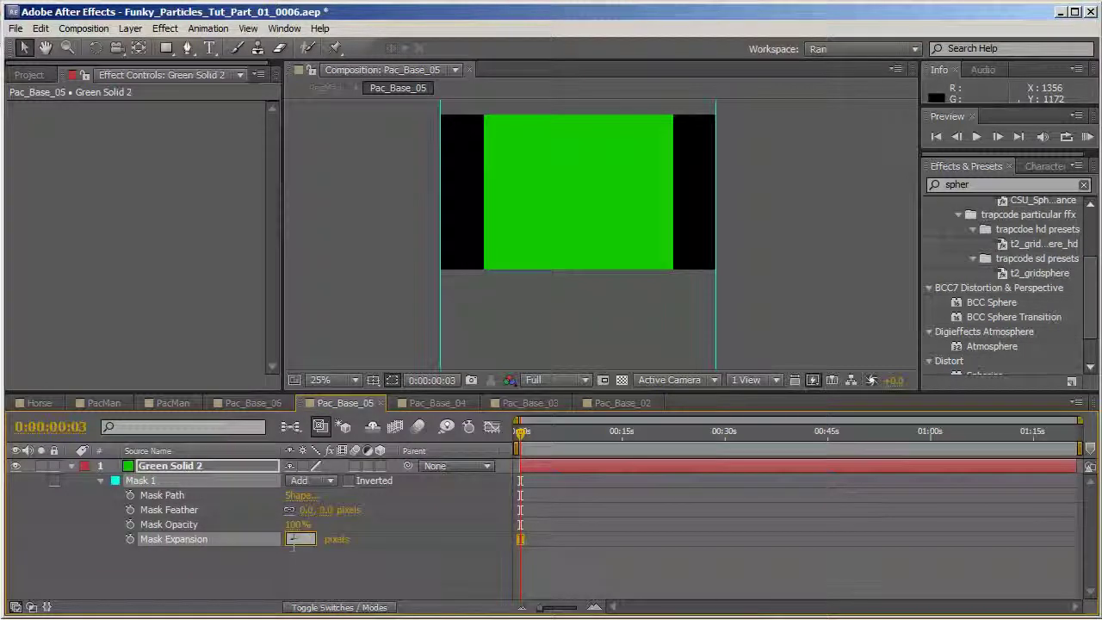
type("250")
key("Return")
left_click(253, 402)
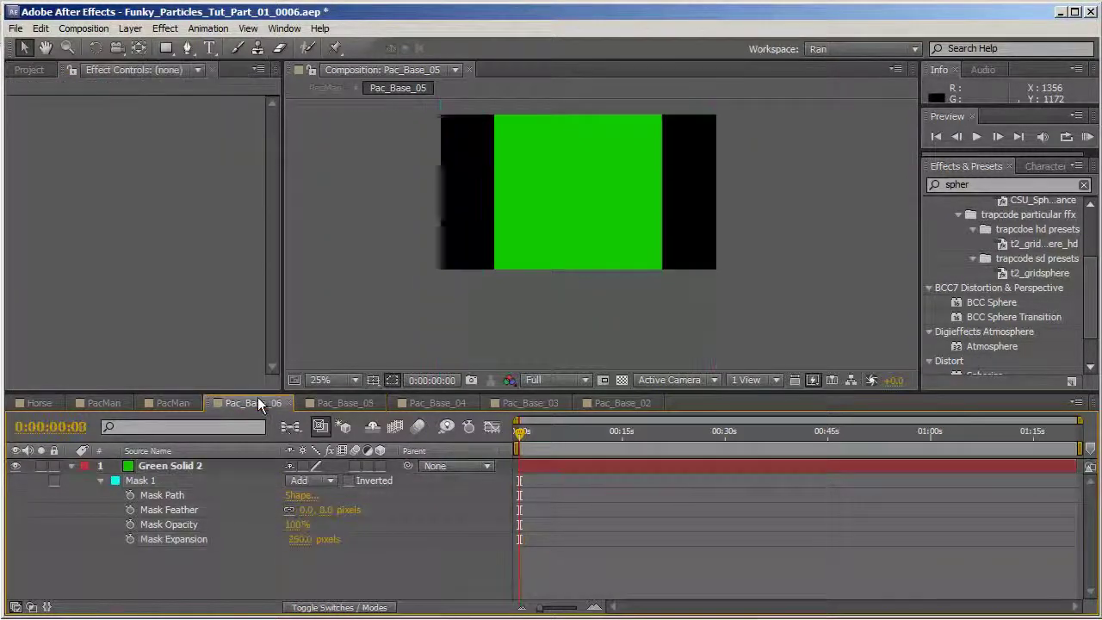
left_click(292, 539)
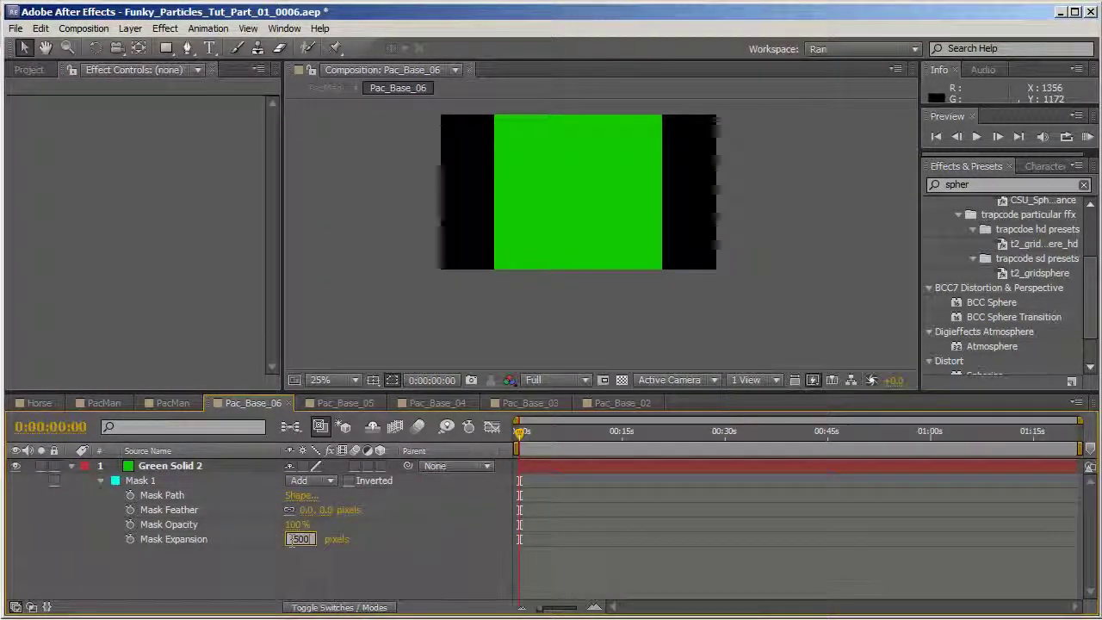
key("Return")
- Return to the PacMan composition and scrub through the sequenced layers to check the mouth opening
left_click(173, 403)
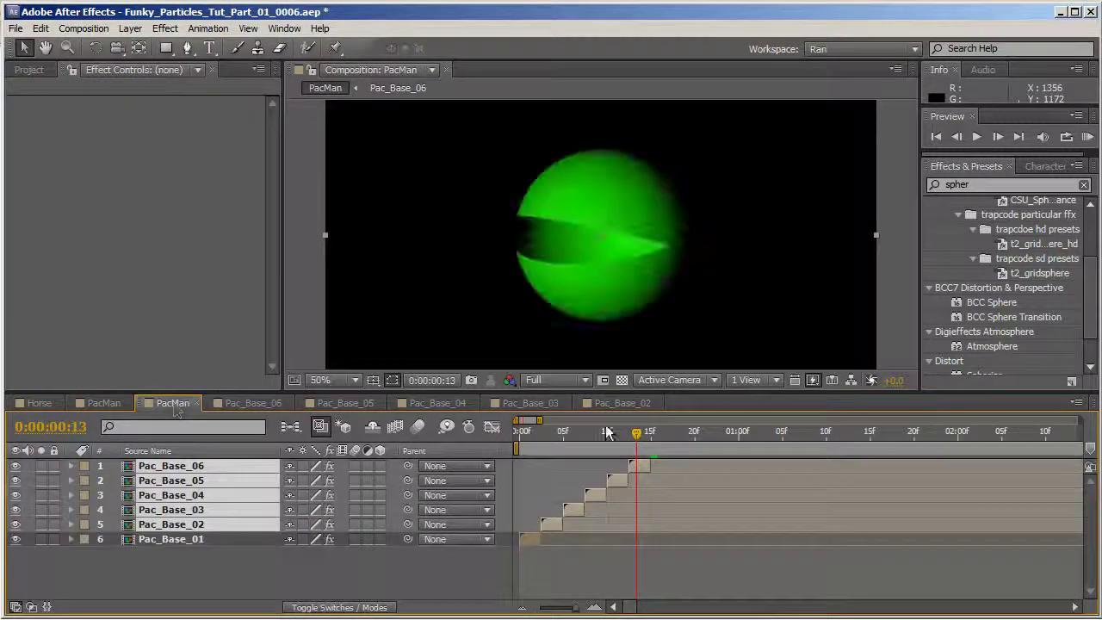
left_click_drag(606, 432, 578, 462)
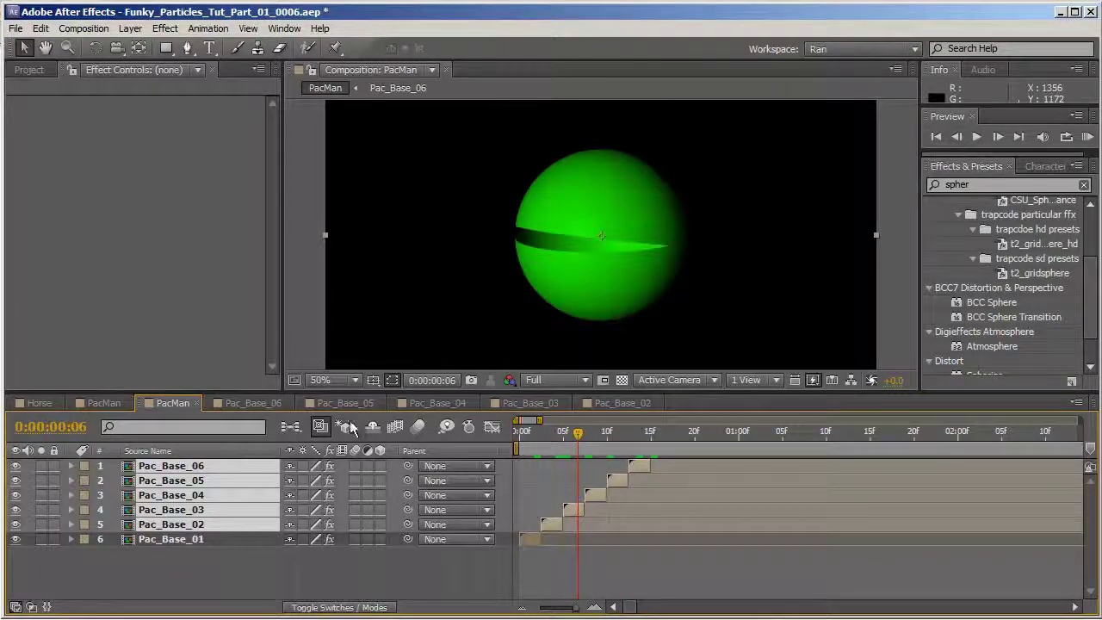
left_click(404, 577)
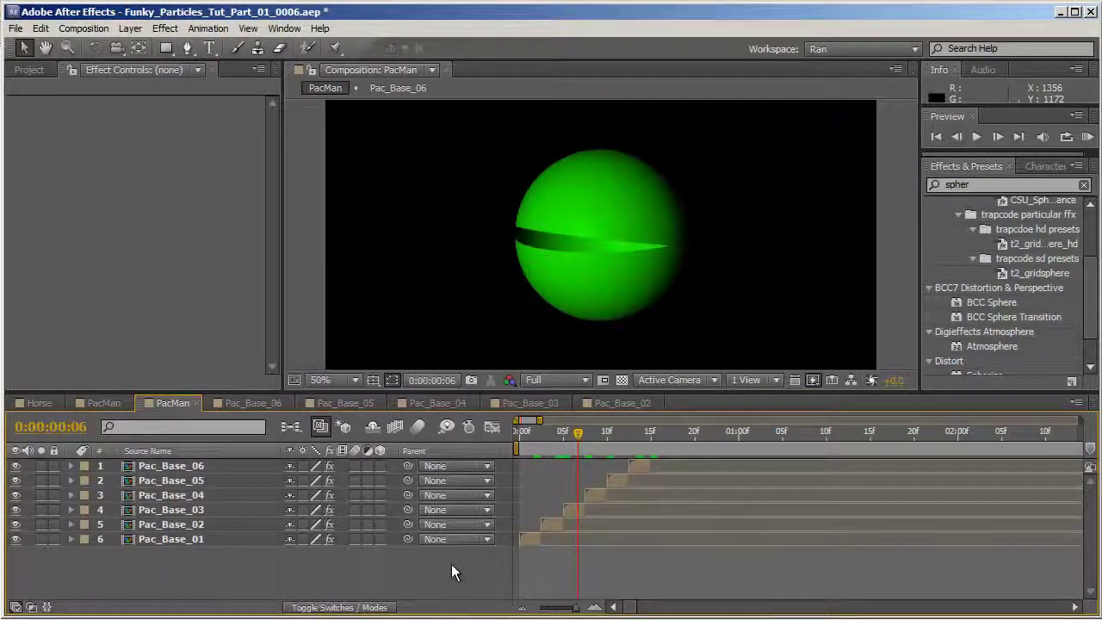
mouse_move(572, 433)
left_mouse_down()
mouse_move(563, 435)
mouse_move(620, 429)
mouse_move(563, 444)
mouse_move(643, 434)
mouse_move(565, 447)
left_mouse_up()
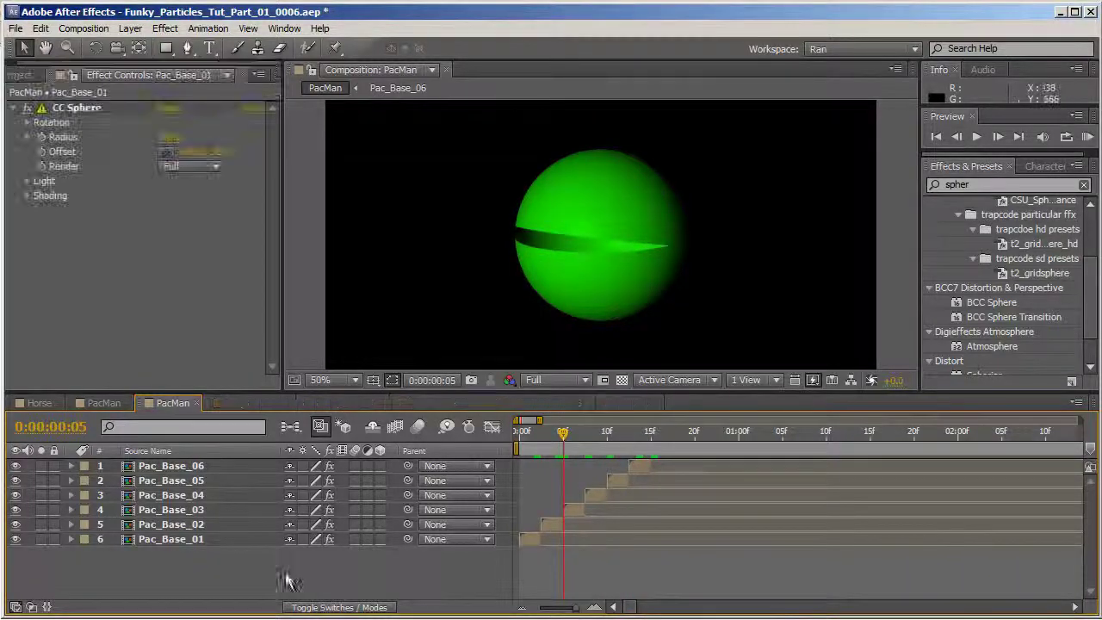
- Pre-compose all six Pac_Base layers as PacMan_Levels, moving all attributes into the new composition
left_click_drag(226, 582, 233, 447)
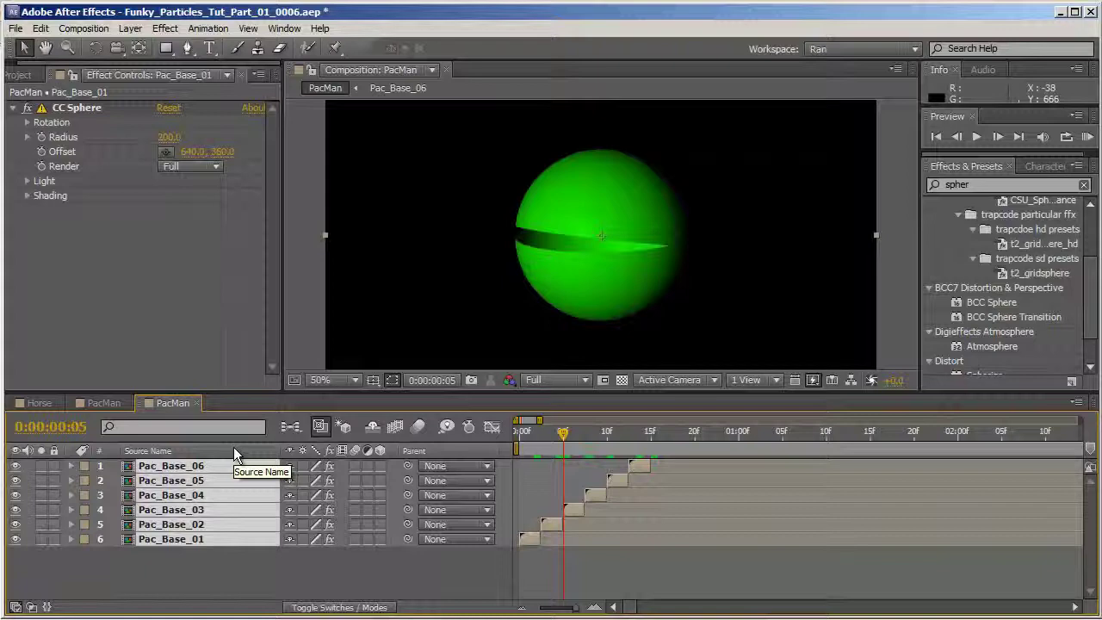
key("ctrl+shift+c")
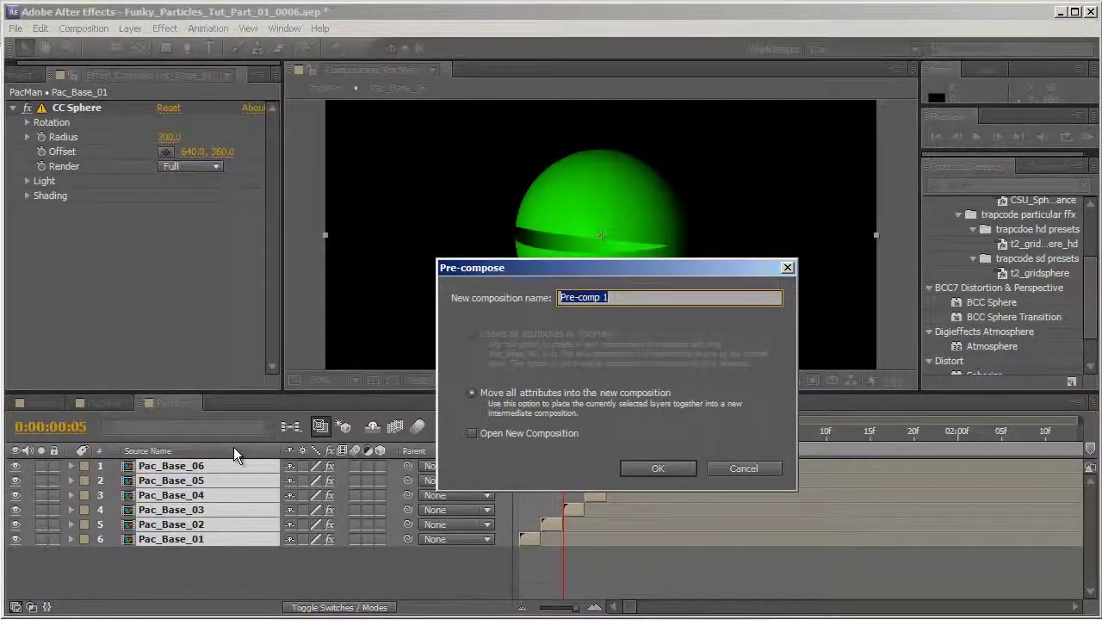
type("PacMan_Le")
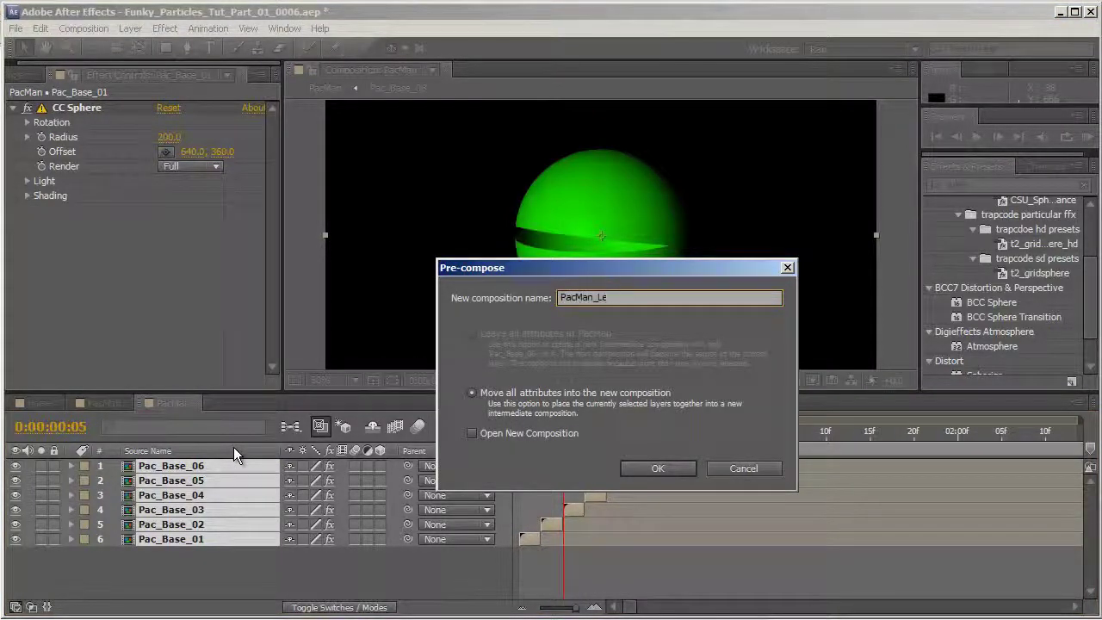
type("vels")
key("Return")
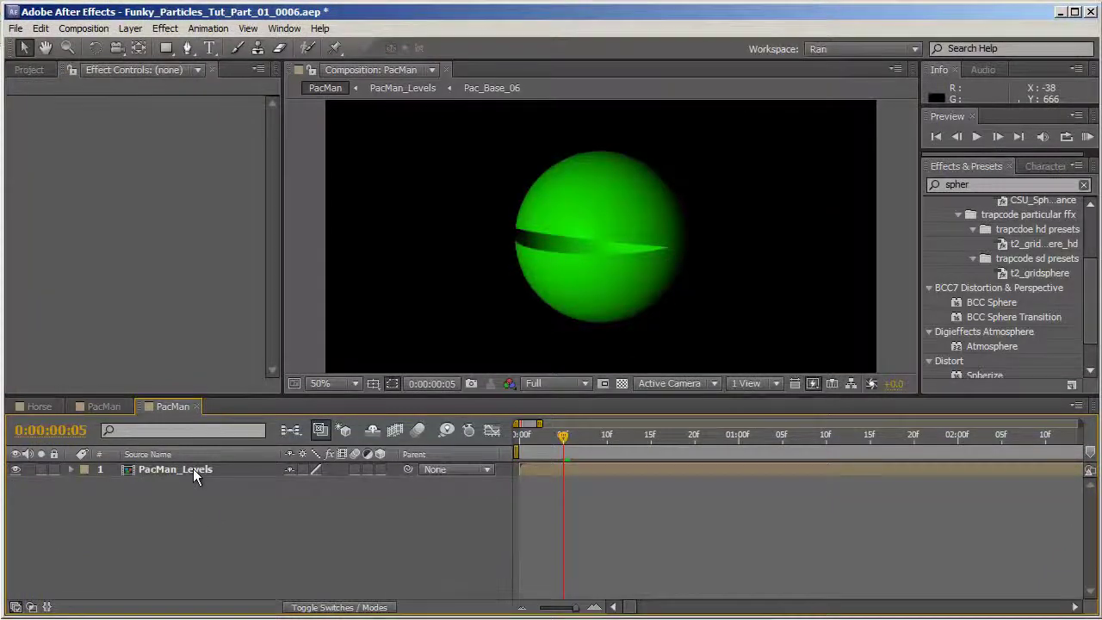
- Open PacMan_Levels, extend the Pac_Base_06 layer to the composition's end at 0:01:21:10, and close PacMan_Levels
double_click(193, 469)
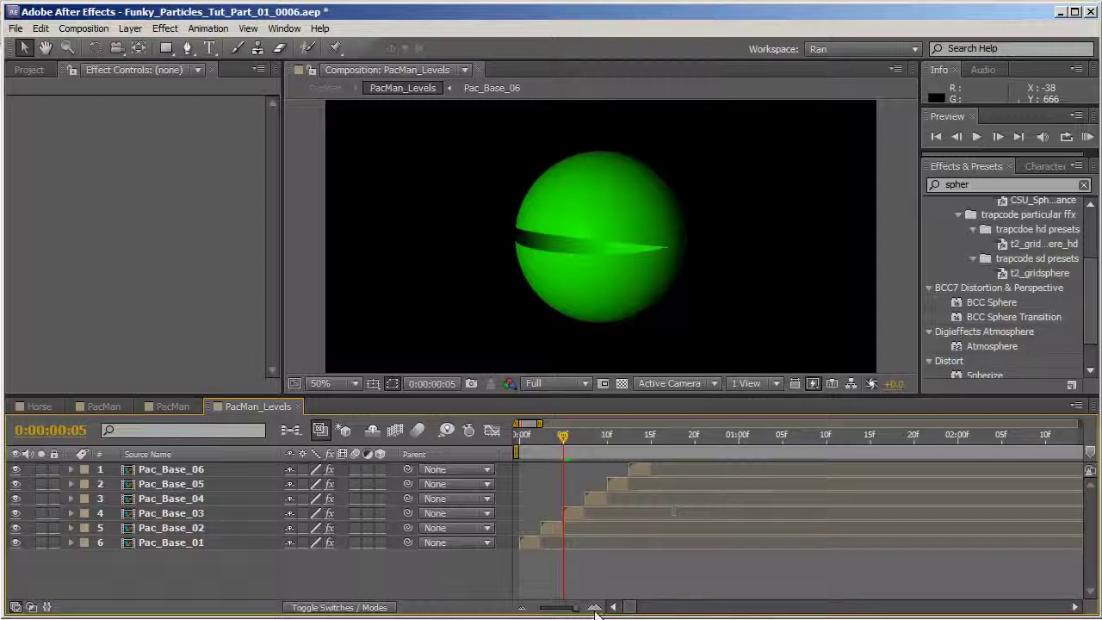
mouse_move(582, 608)
left_mouse_down()
mouse_move(561, 608)
mouse_move(576, 610)
left_mouse_up()
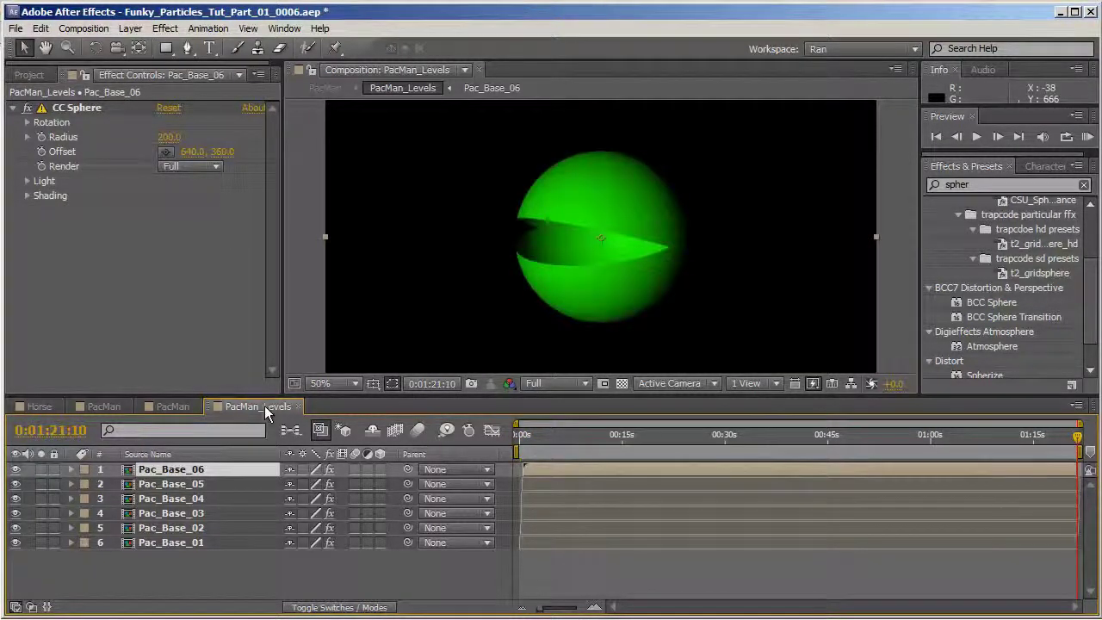
left_click(298, 406)
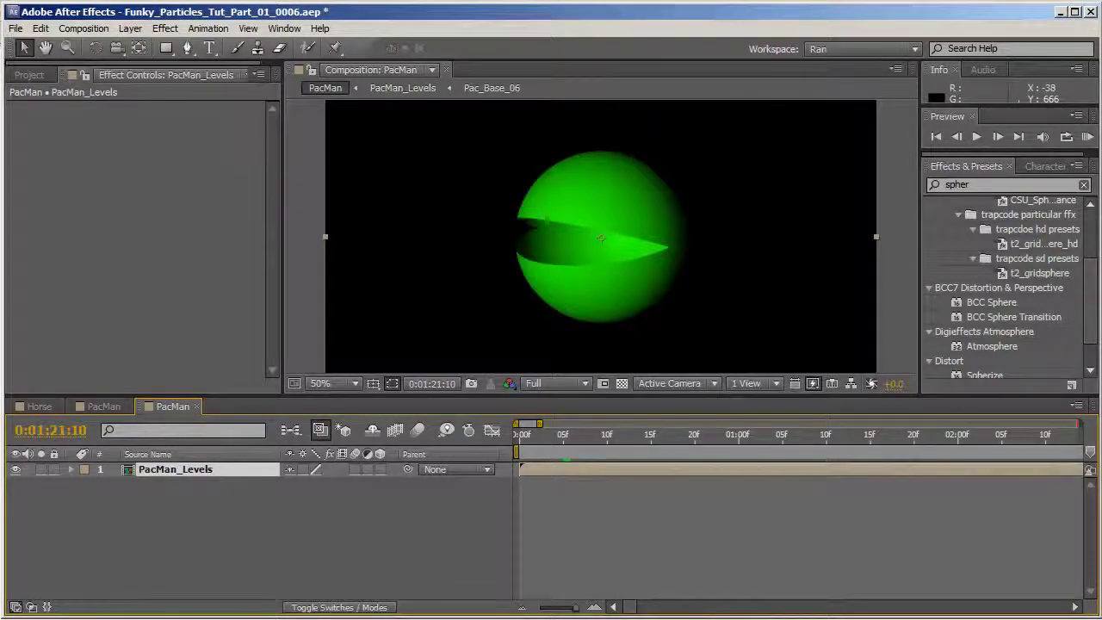
- Add Lip_Sync_Audio.wav from the Assets folder below PacMan_Levels in PacMan, go to 0:00:02:21, and select the audio layer
left_click(29, 74)
scroll(59, 256, "up", 1)
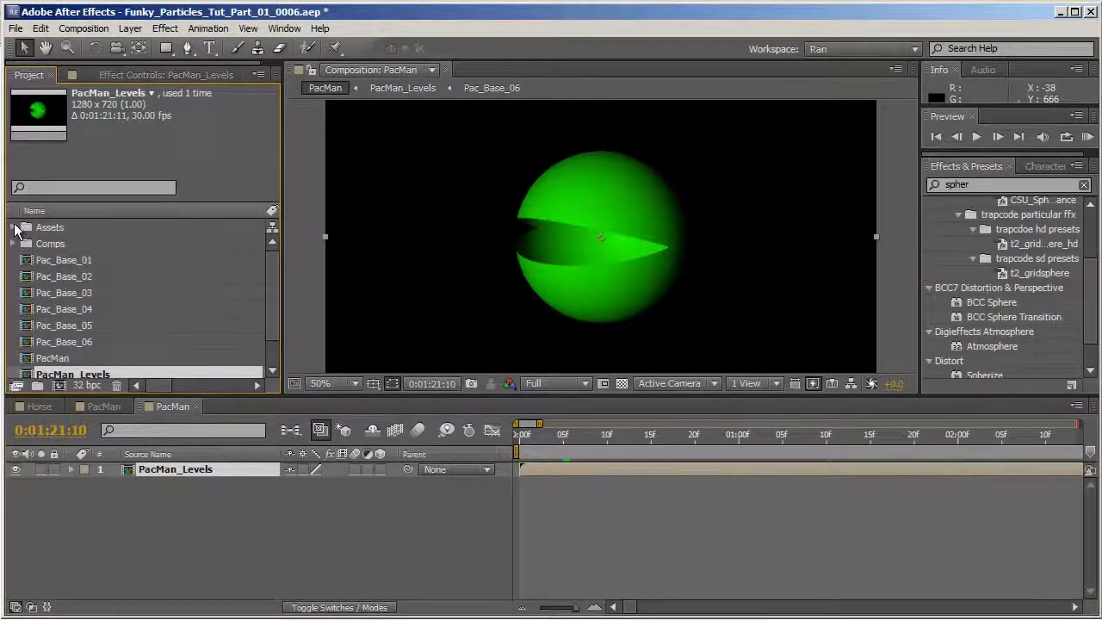
left_click(14, 228)
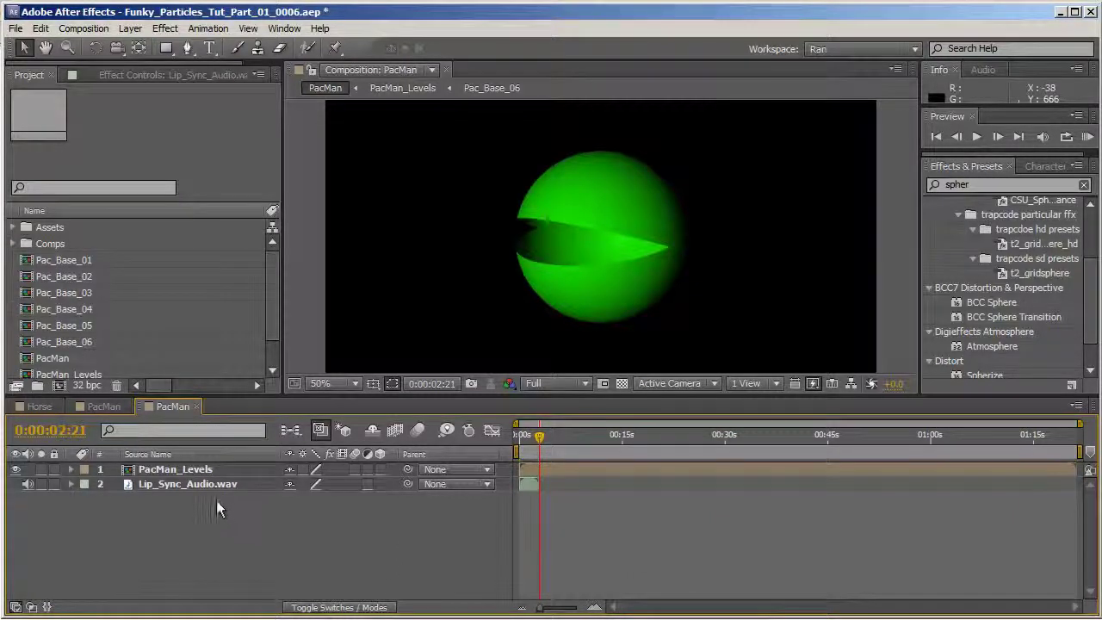
left_click(210, 488)
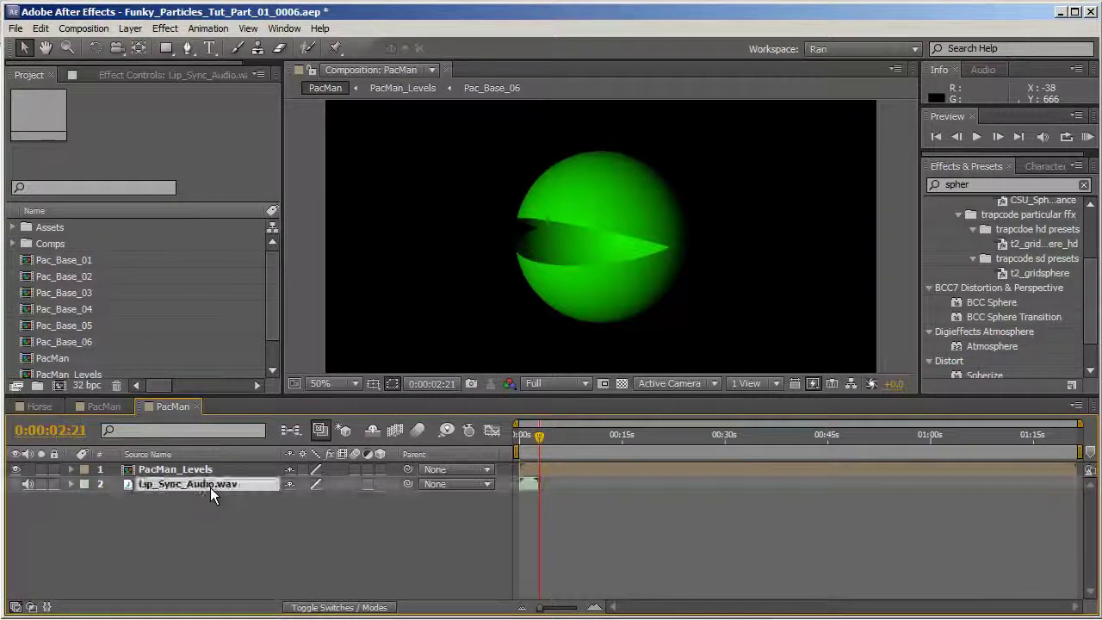
- Try a work area running from the Lip_Sync_Audio.wav layer's end at 0:00:02:21 to 0:00:10:01
key("Return")
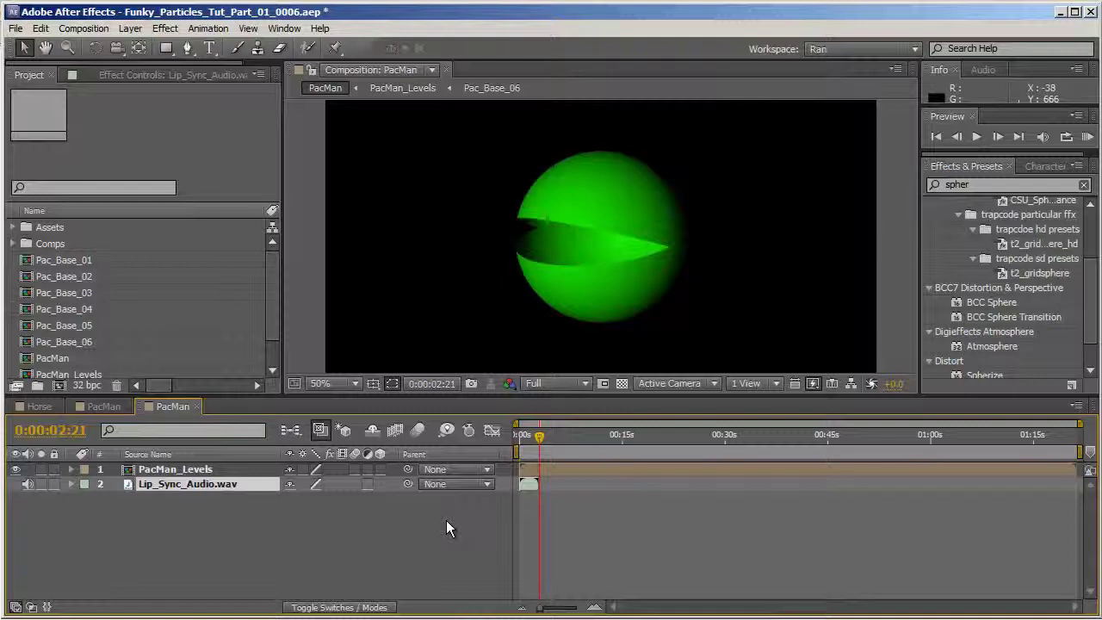
left_click(236, 502)
left_click(228, 486)
key("Home")
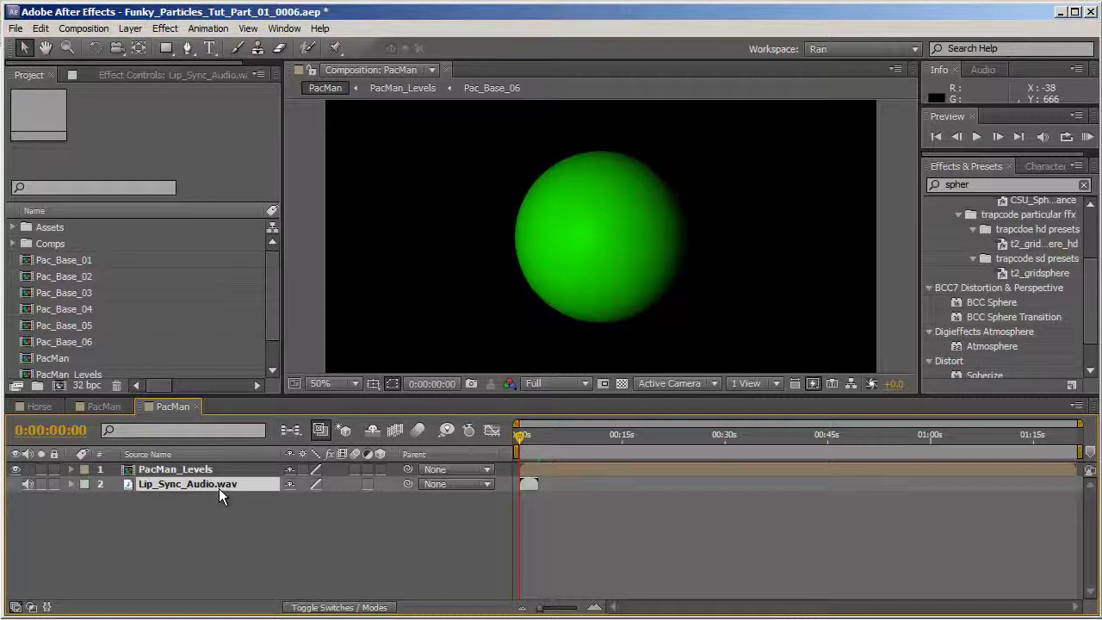
key("o")
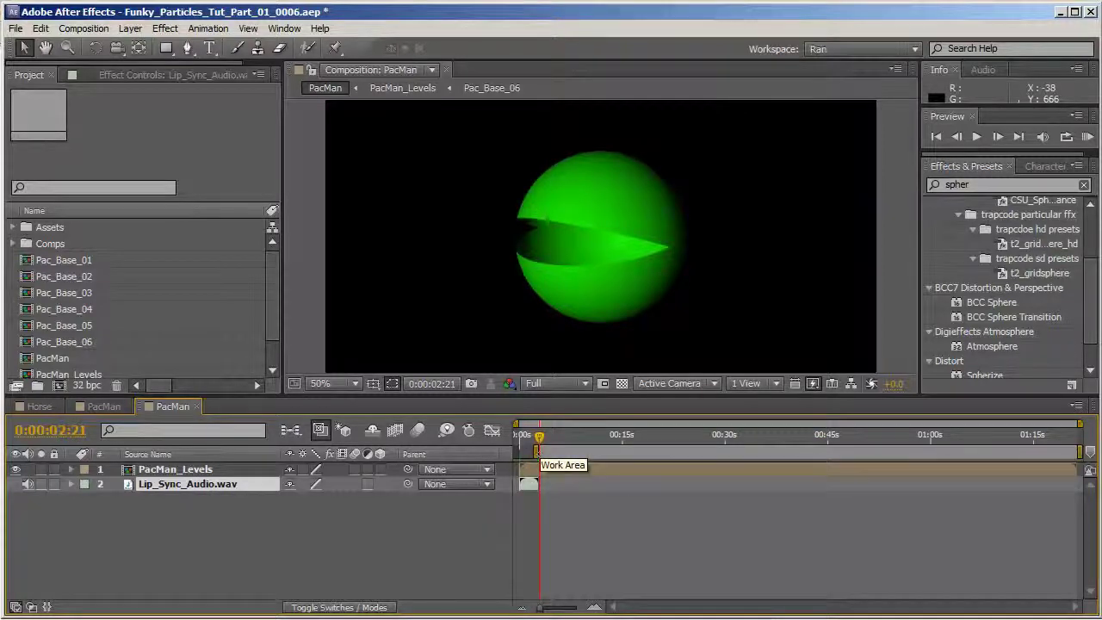
left_click_drag(539, 437, 588, 439)
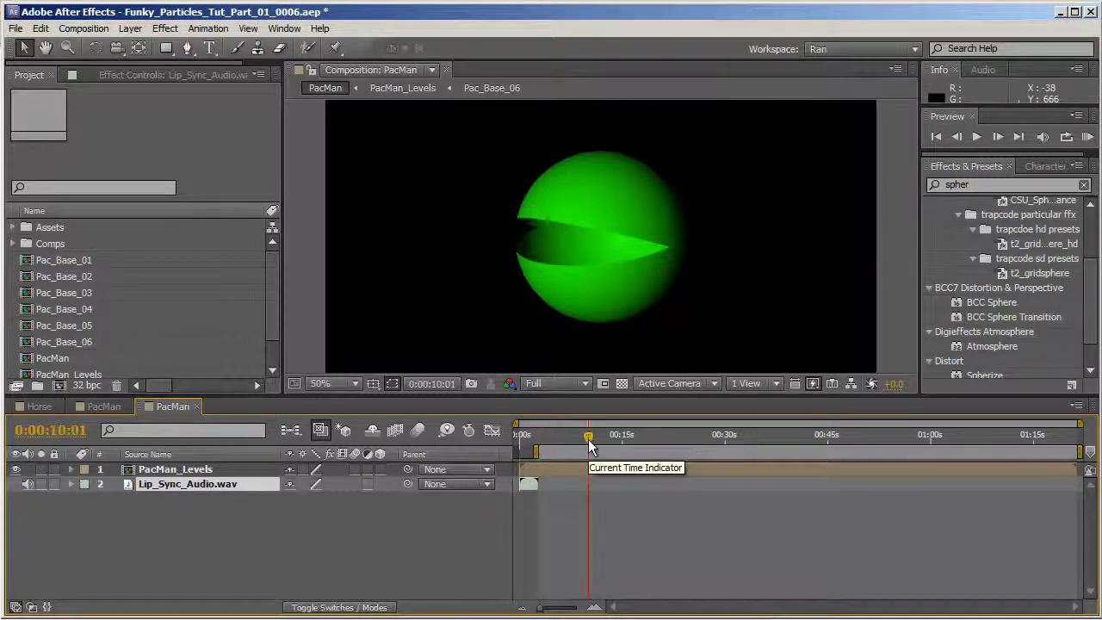
key("n")
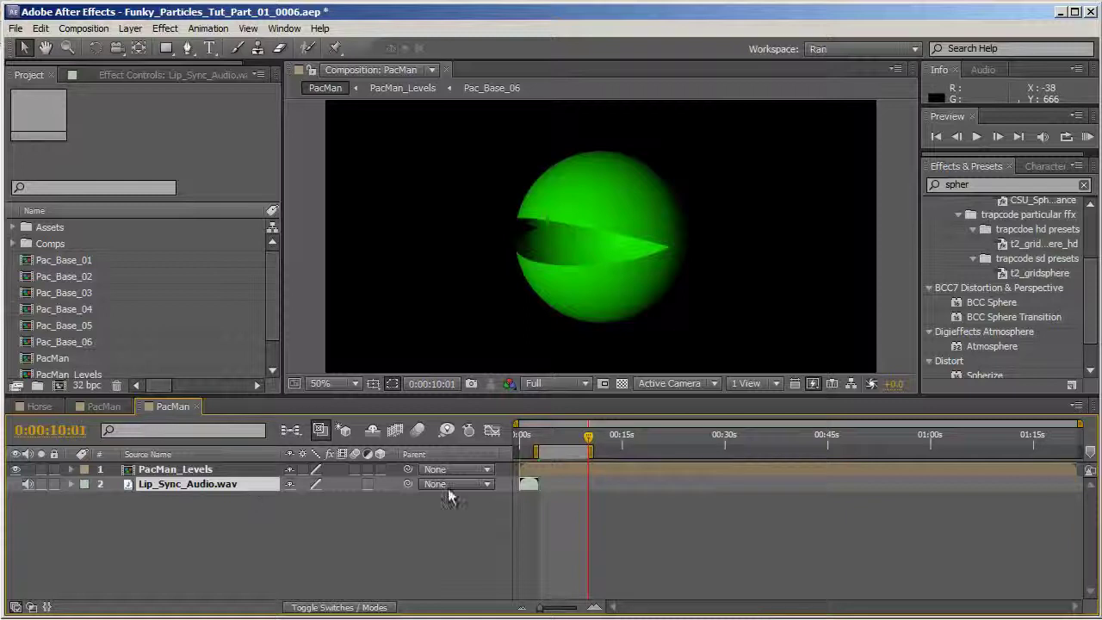
- Set the work area from the composition start to the audio layer's end at 0:00:02:21 and trim the composition to it
left_click(153, 546)
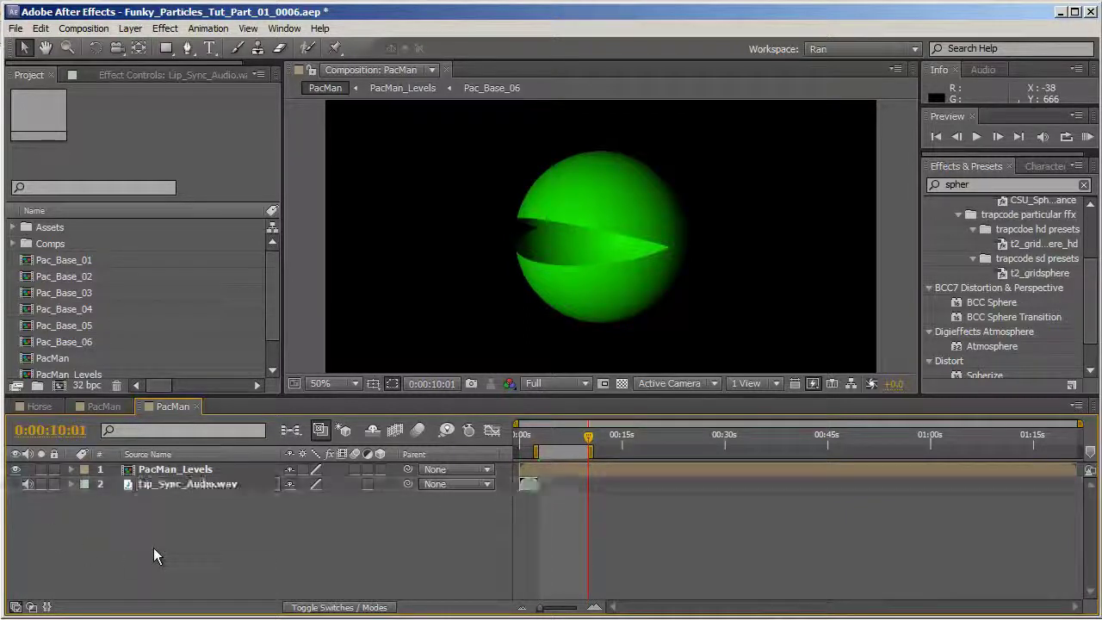
left_click(207, 487)
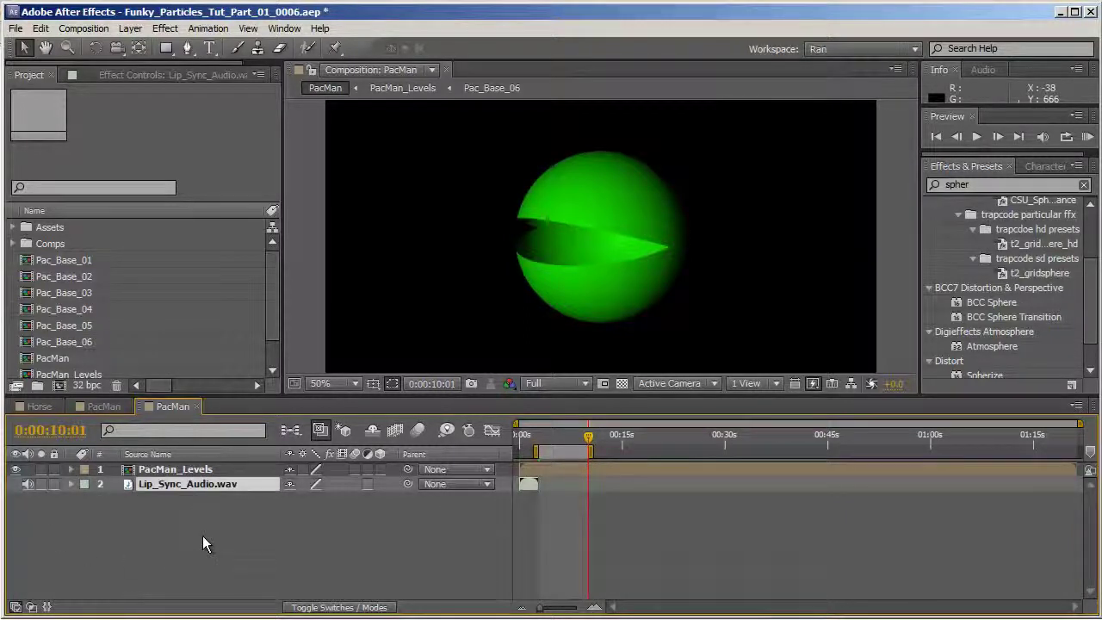
key("KP_0")
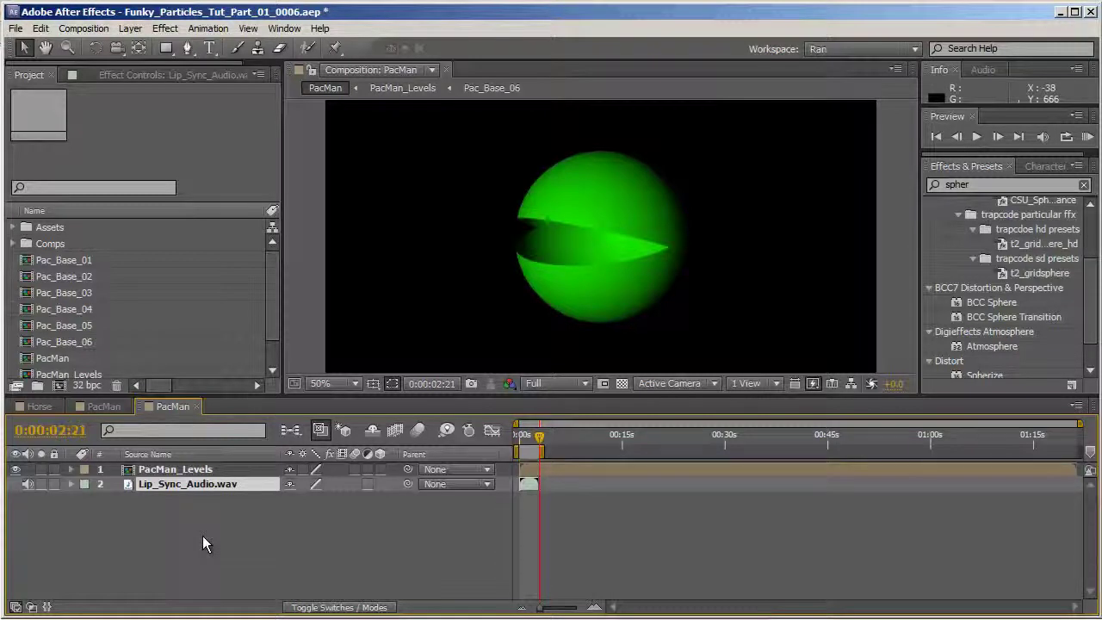
right_click(527, 457)
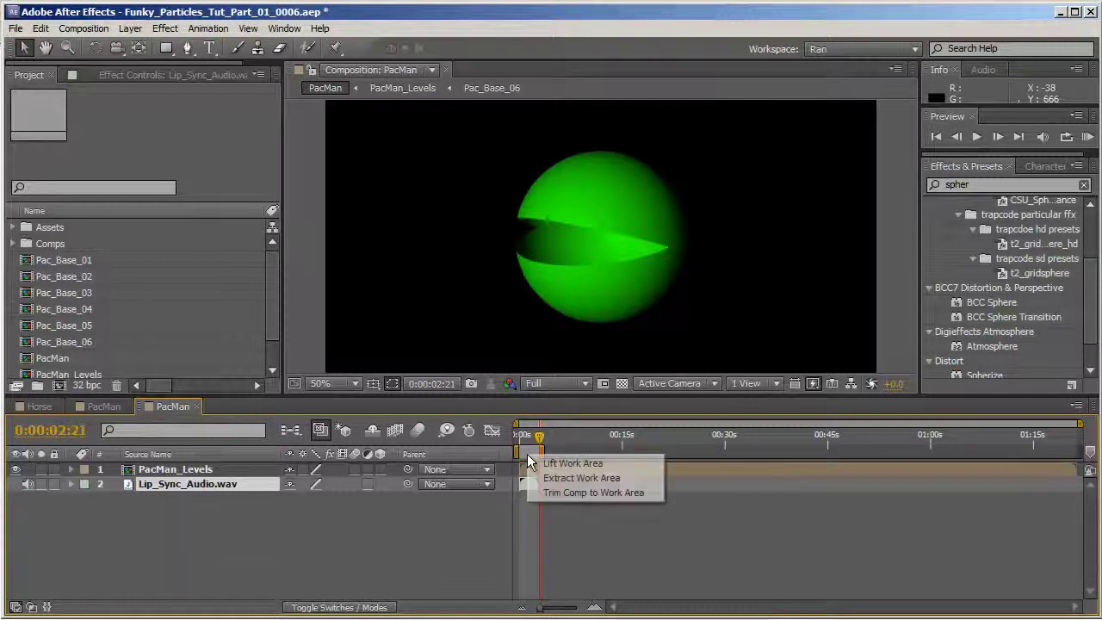
left_click(562, 494)
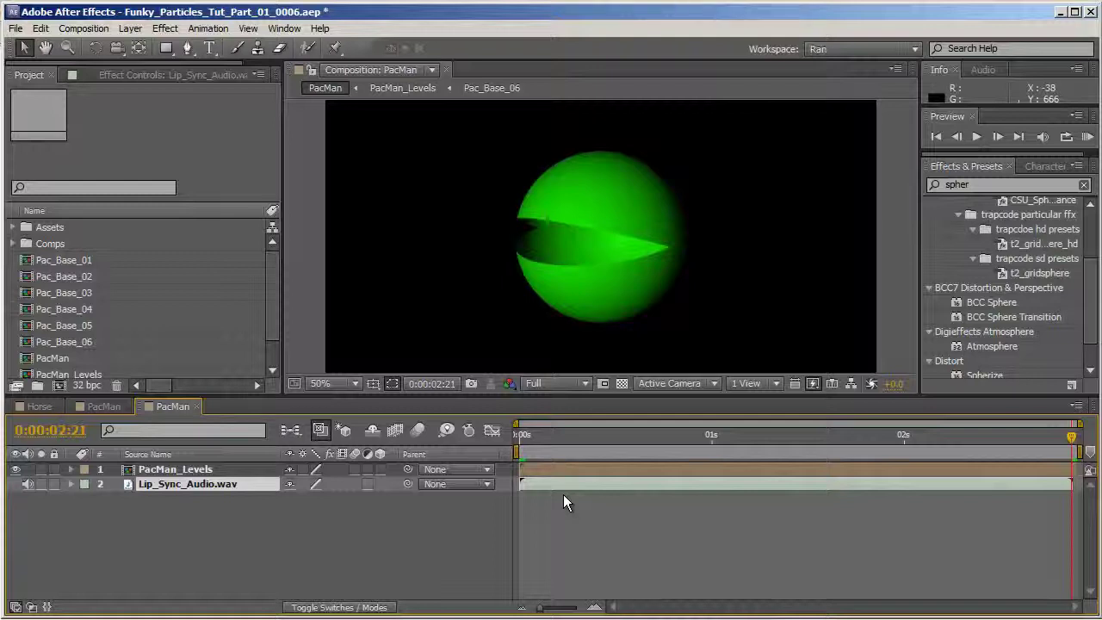
- Add an adjustment layer to the PacMan composition and rename it SoundKeys
right_click(339, 523)
mouse_move(364, 532)
left_click(585, 619)
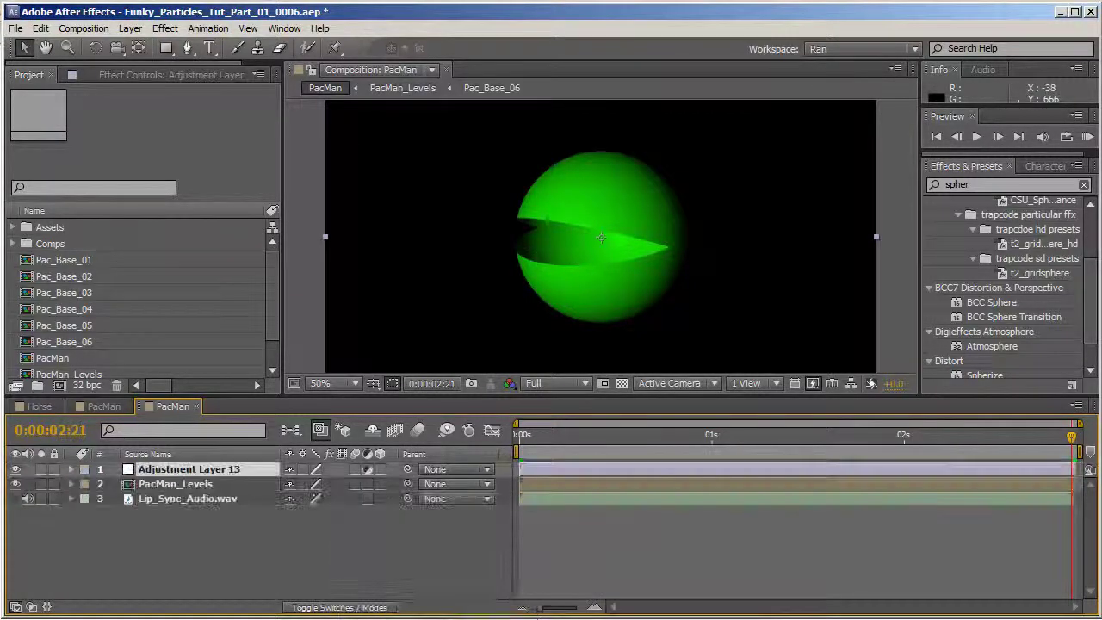
key("Return")
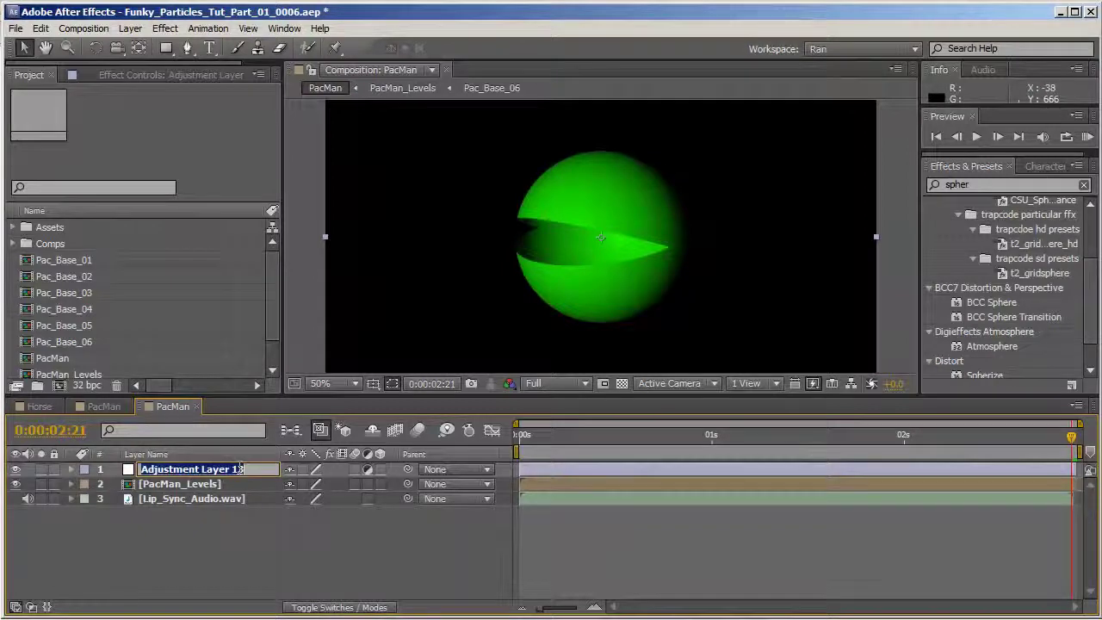
type("SoundKeys")
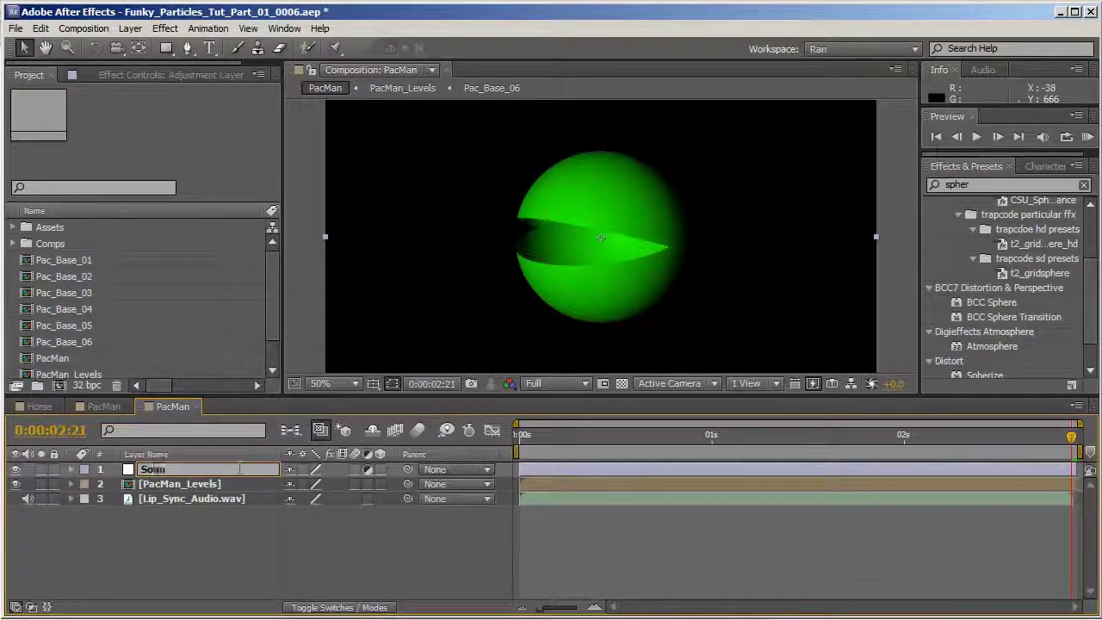
key("Return")
- Apply the Trapcode Sound Keys effect to the SoundKeys layer and set its Audio Layer to Lip_Sync_Audio.wav
left_click(979, 184)
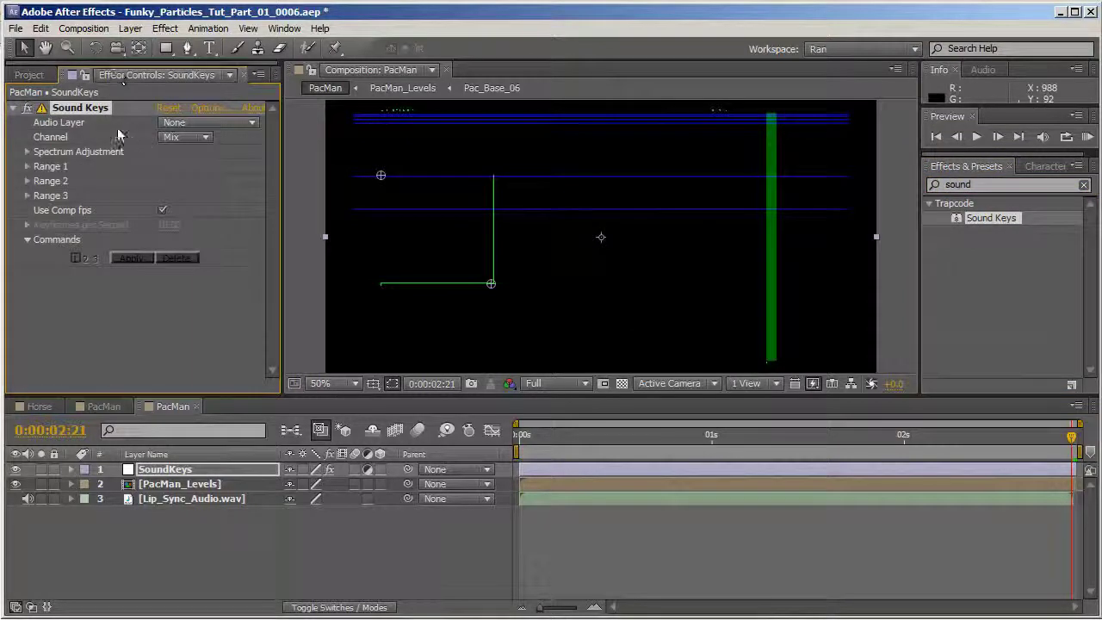
left_click(220, 122)
left_click(249, 194)
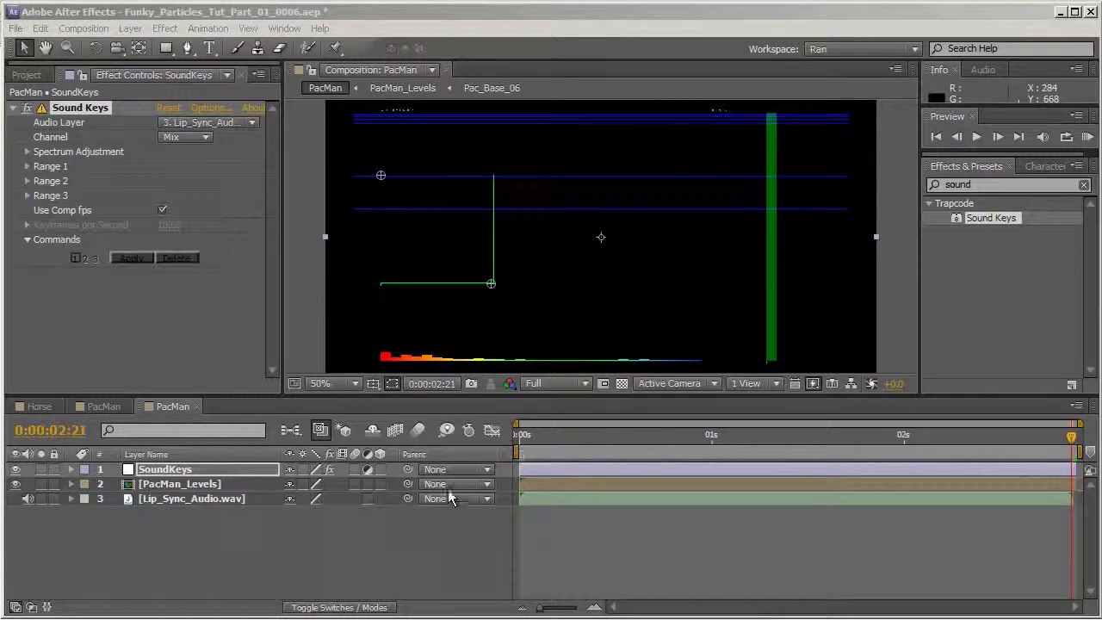
- Preview the audio spectrum and, at 0:00:00:22, fit the Sound Keys range box around the tall yellow and green peaks
key("KP_0")
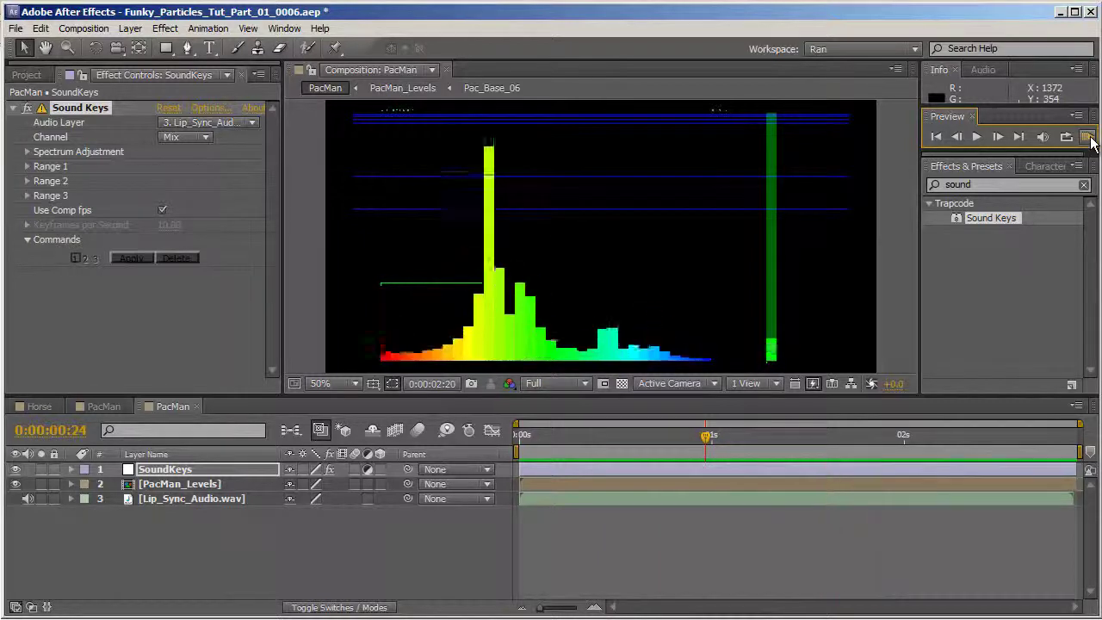
key("space")
left_click_drag(646, 435, 691, 443)
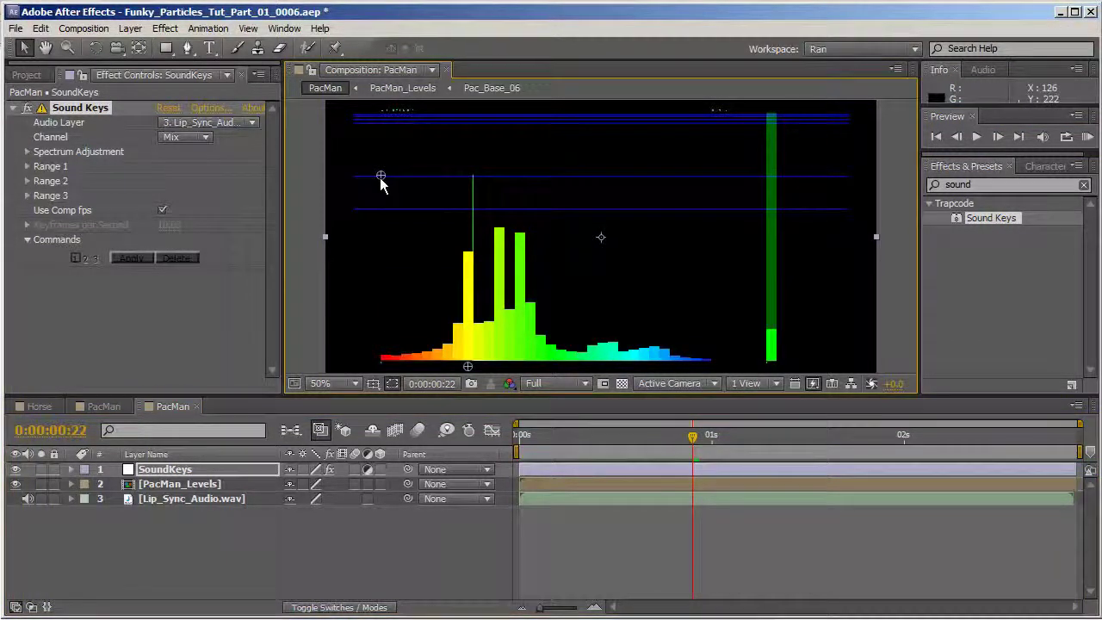
left_click_drag(380, 177, 467, 179)
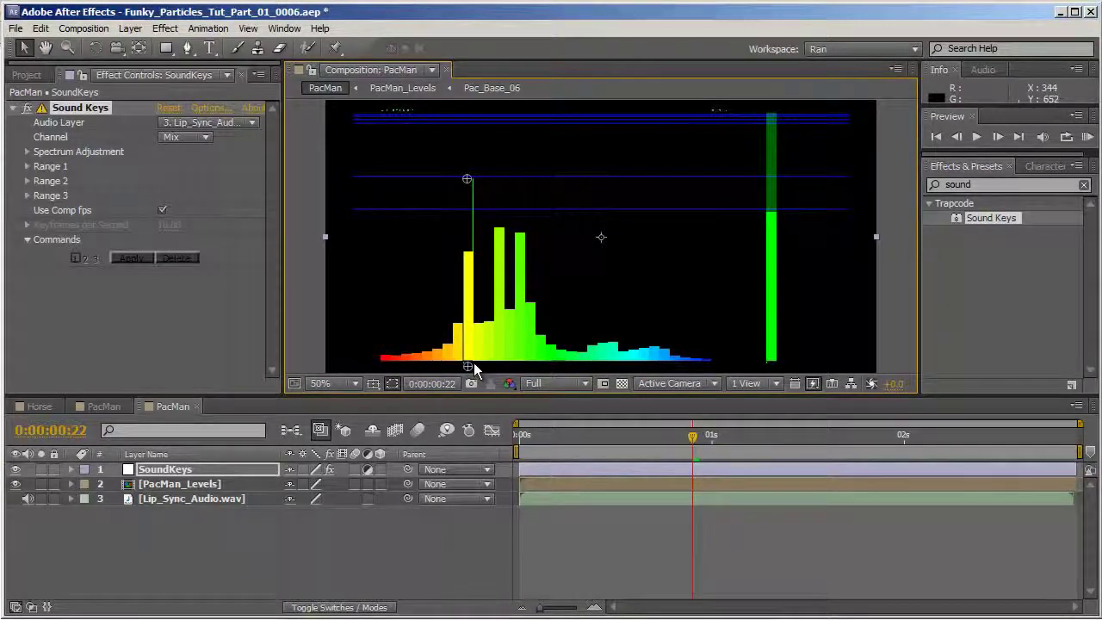
left_click_drag(470, 363, 566, 380)
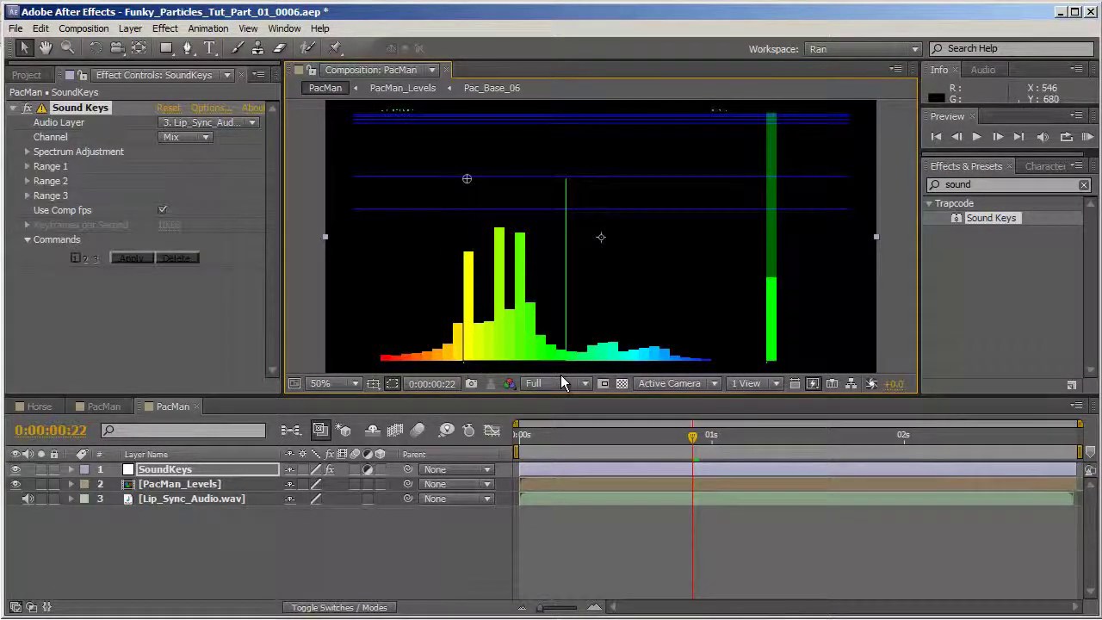
left_click_drag(467, 179, 446, 192)
- Switch the preview resolution to Half and enlarge the range box to the spectrum's low-frequency edge and above the tallest peak at 0:00:00:11
left_click_drag(644, 435, 898, 475)
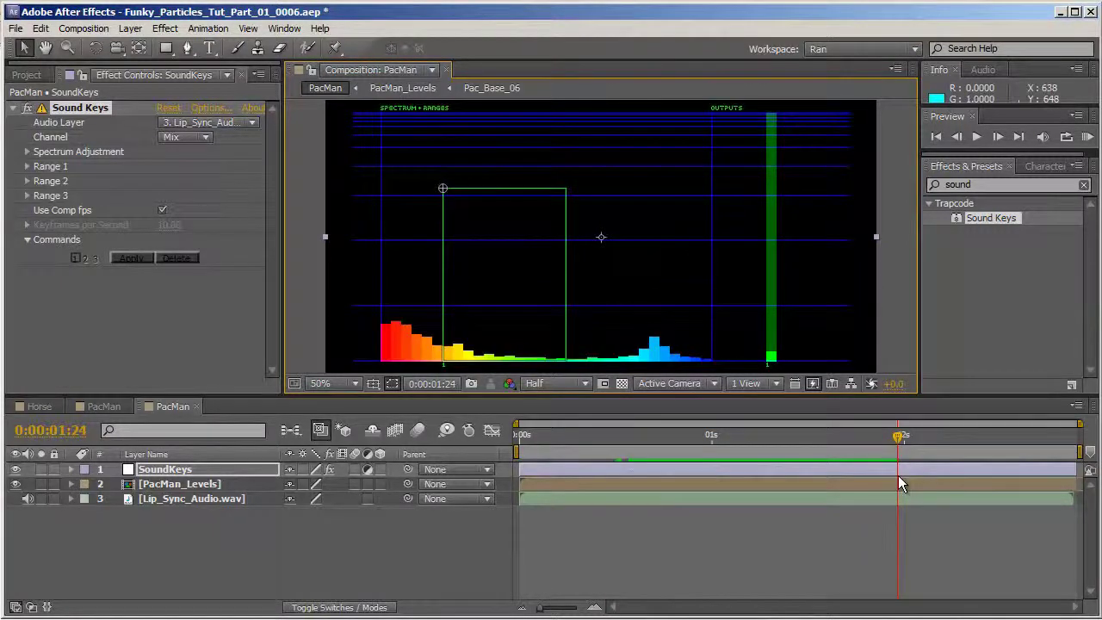
key("ctrl+shift+j")
left_click_drag(443, 191, 377, 195)
left_click_drag(628, 445, 609, 431)
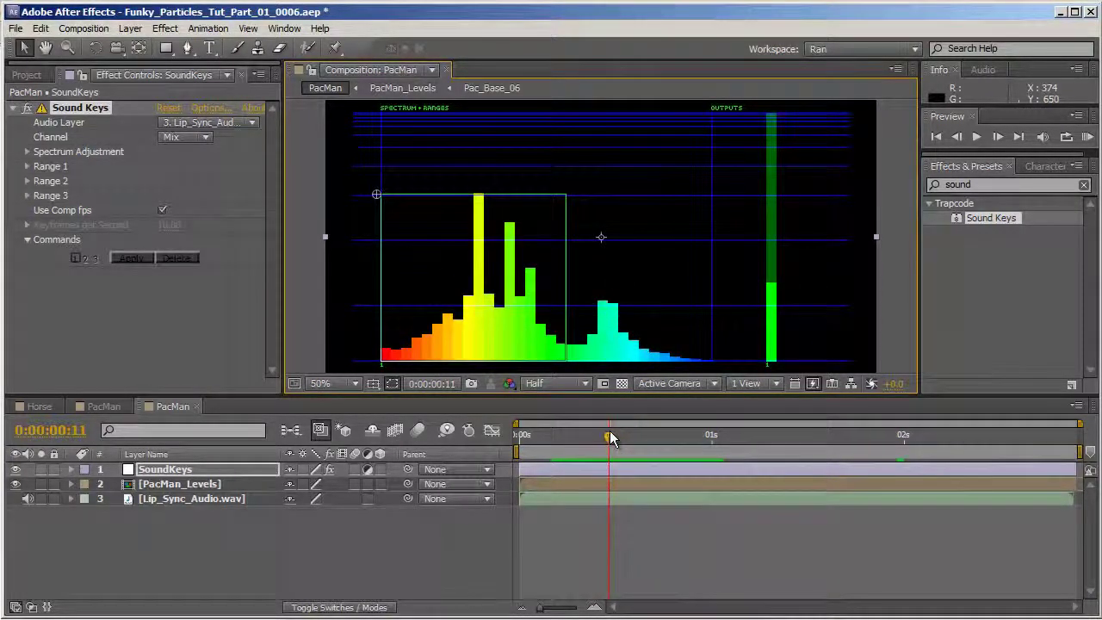
left_click_drag(377, 196, 378, 186)
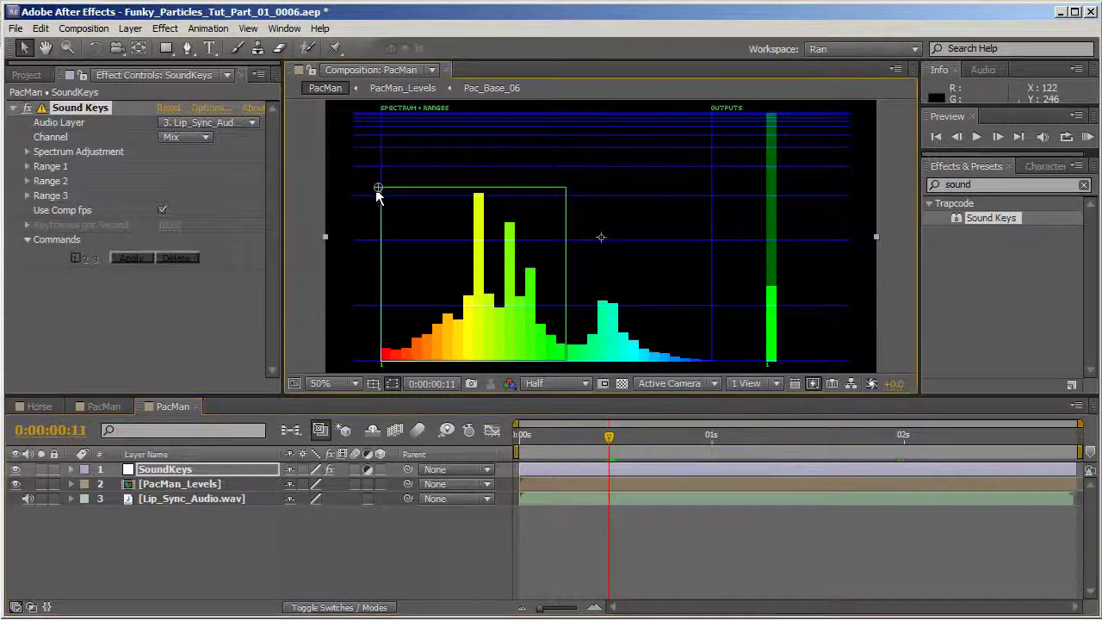
- Place the SoundKeys layer beneath PacMan_Levels and scrub to 0:00:00:09 to compare the mouth with the audio spectrum
left_click_drag(625, 445, 860, 460)
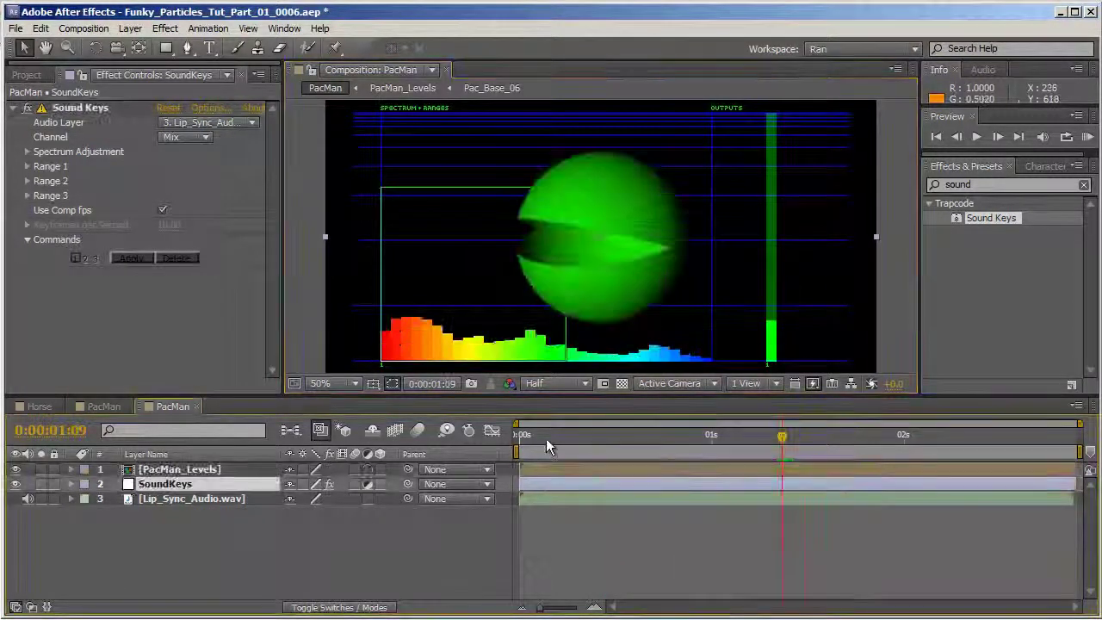
left_click_drag(546, 439, 621, 439)
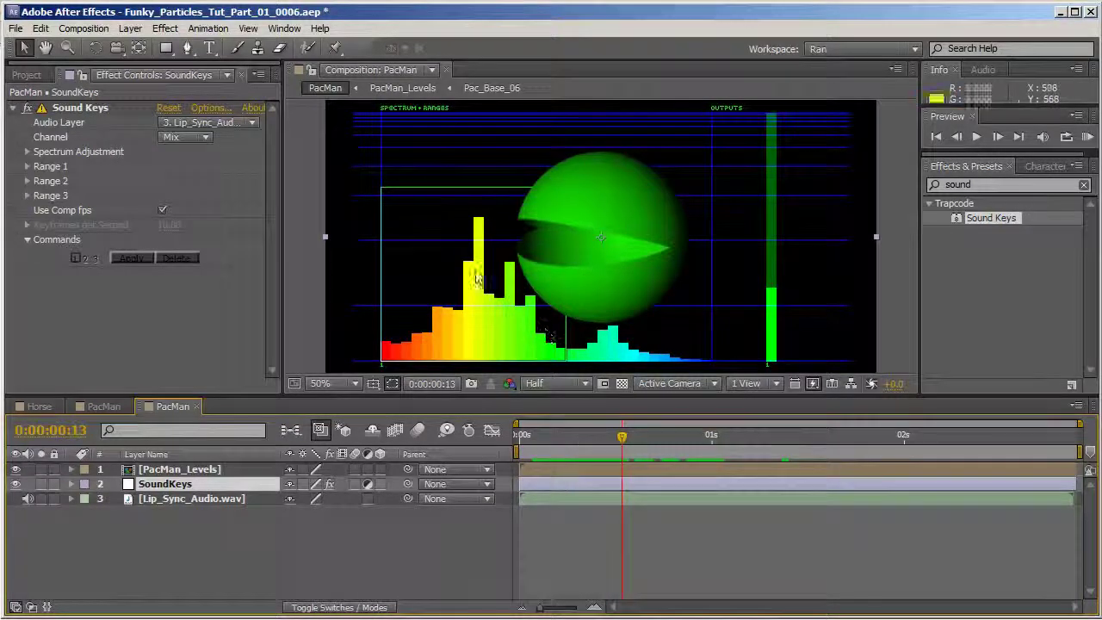
left_click_drag(563, 436, 590, 432)
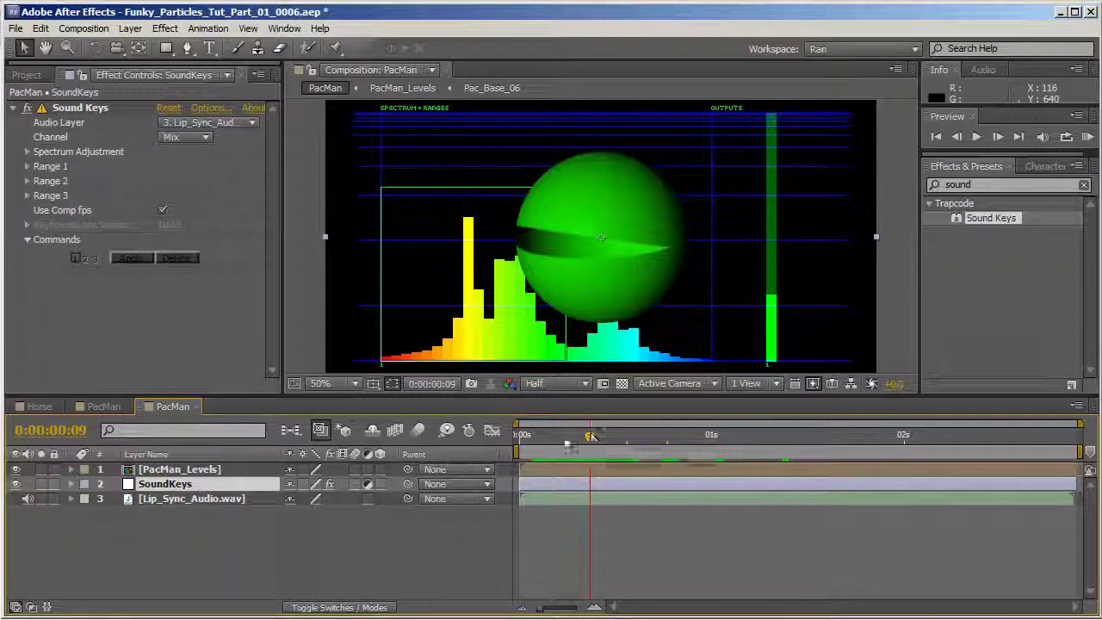
- Enable time remapping on the PacMan_Levels layer
left_click(177, 470)
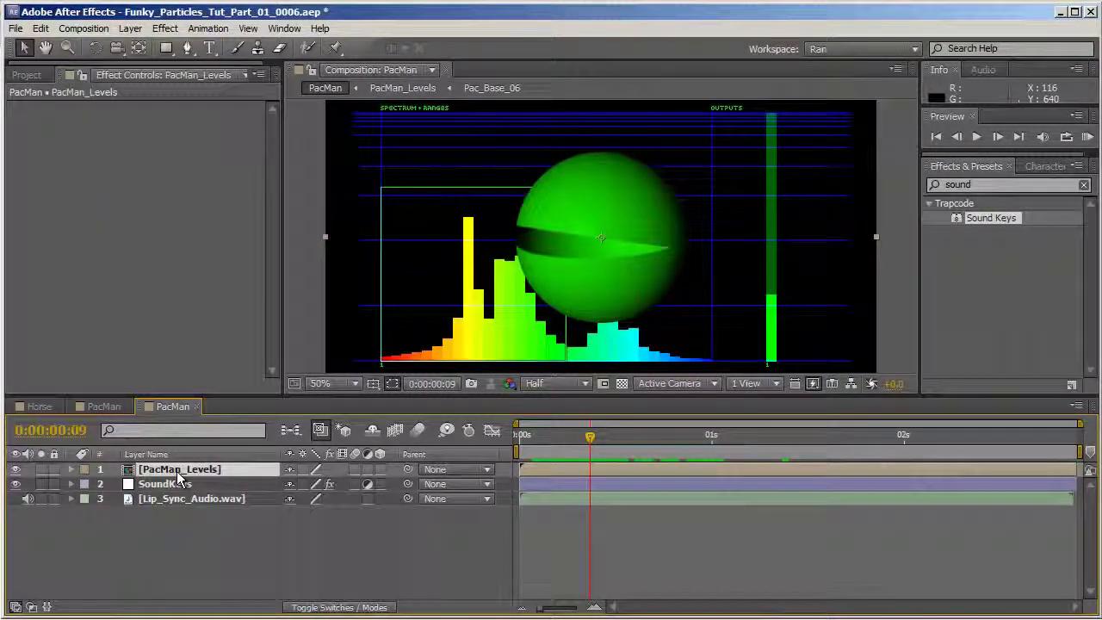
right_click(176, 471)
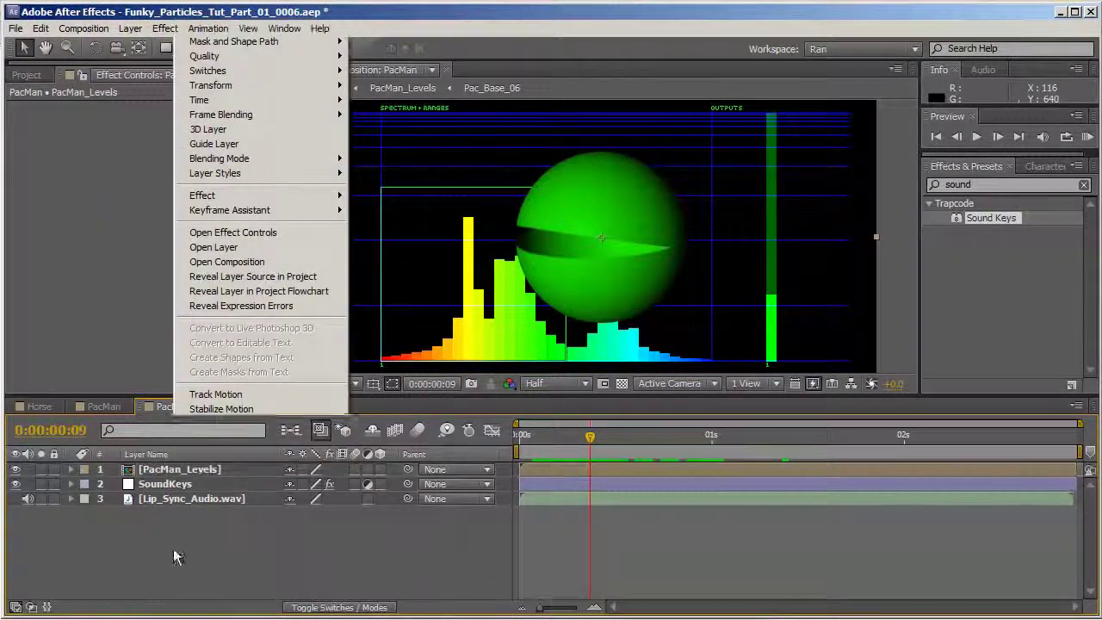
left_click(176, 557)
right_click(198, 473)
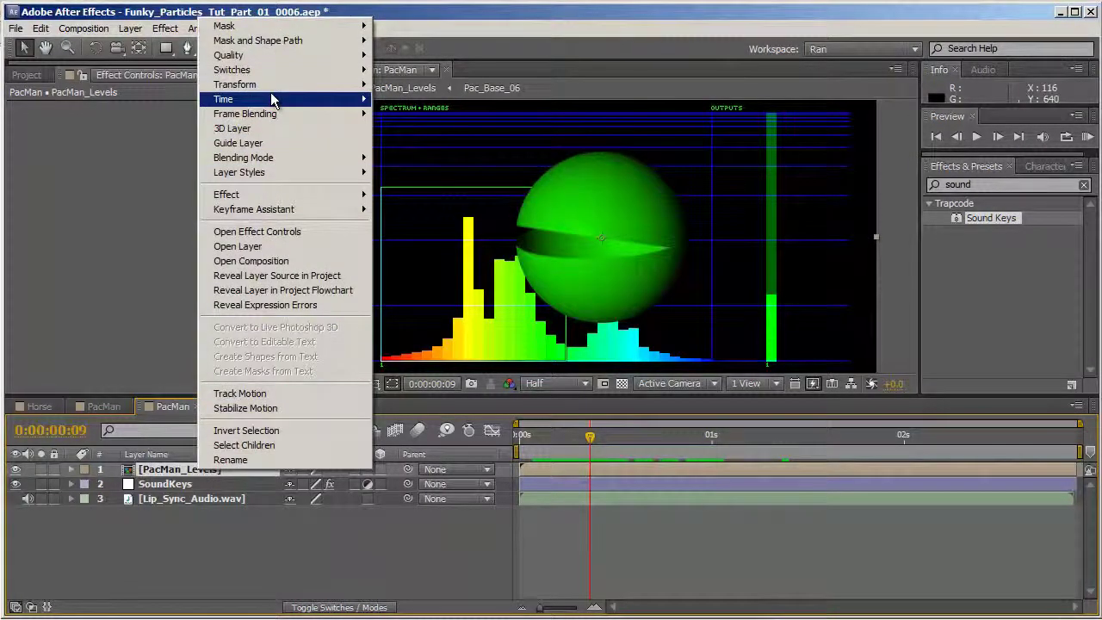
mouse_move(294, 100)
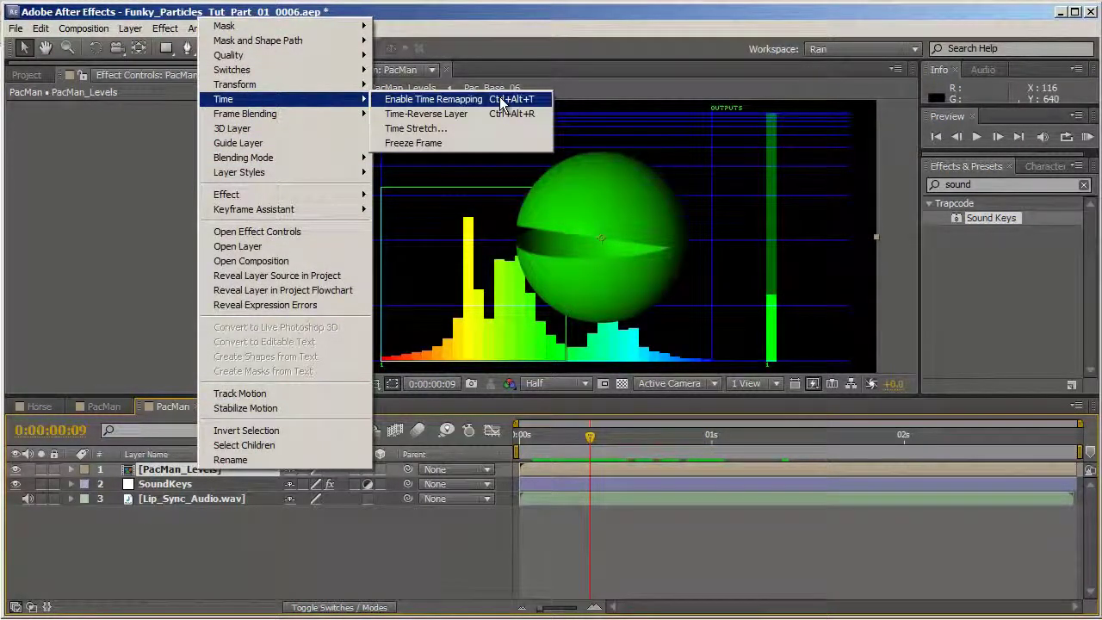
left_click(433, 99)
- Remove the PacMan_Levels Time Remap keyframe at 0:01:21:10 and go back to 0:00:00:02
left_click(40, 484)
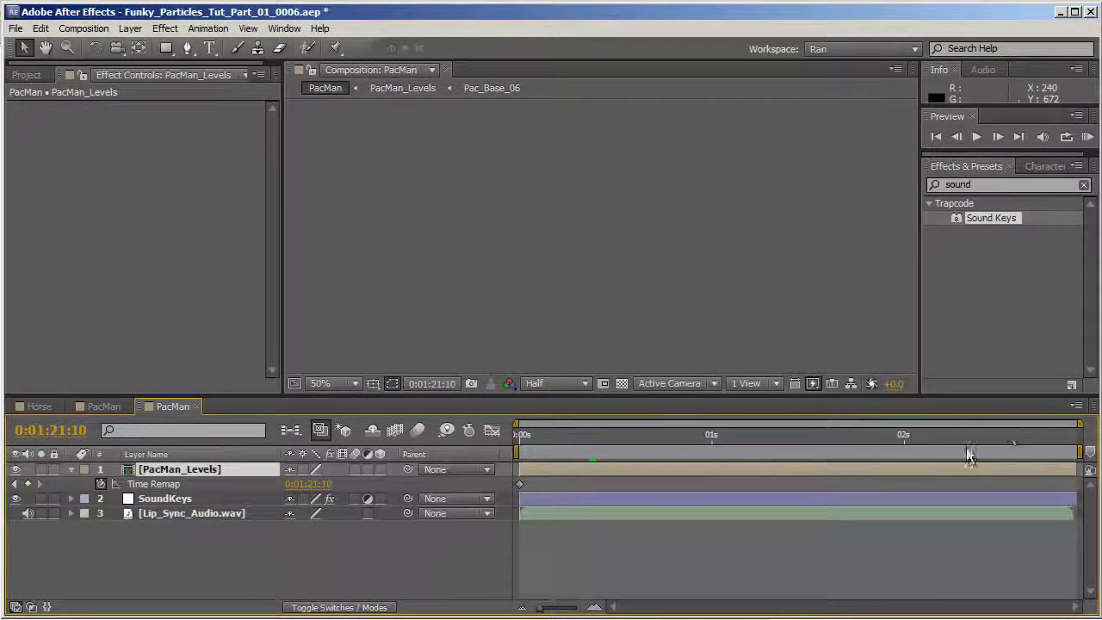
left_click(28, 483)
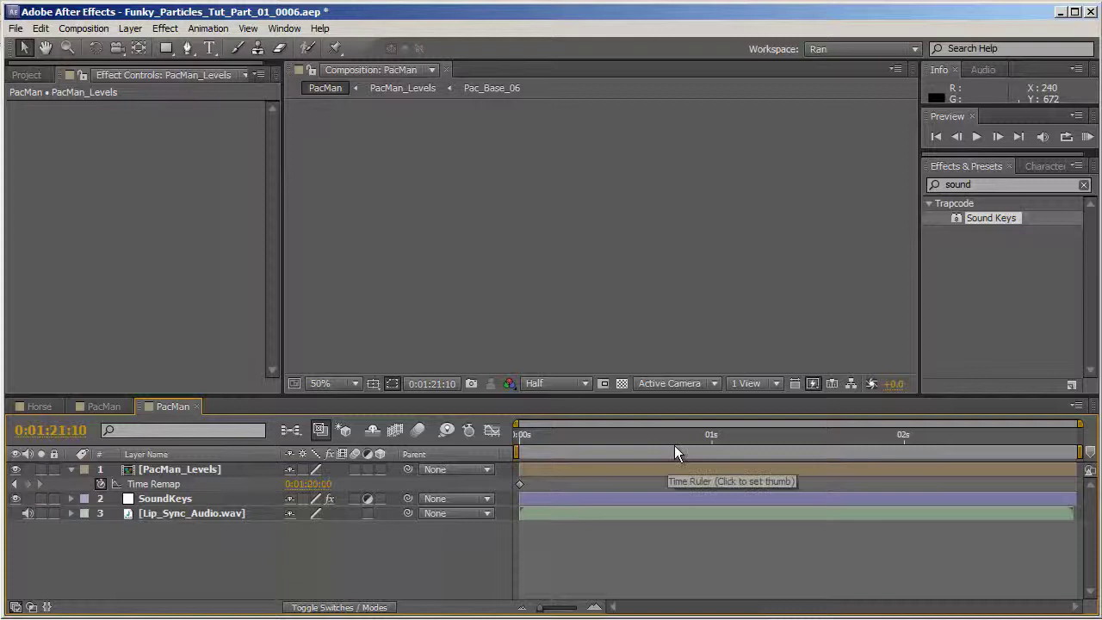
left_click_drag(579, 440, 542, 436)
- Apply Sound Keys on the SoundKeys layer to generate the Output 1 keyframes from the audio
left_click(179, 501)
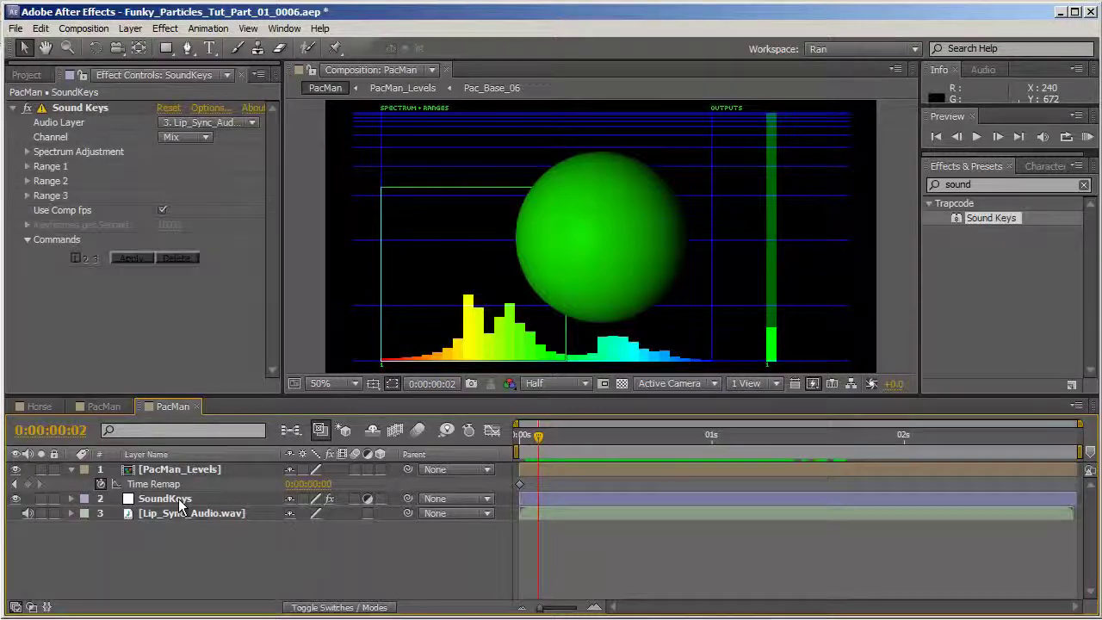
left_click(179, 501)
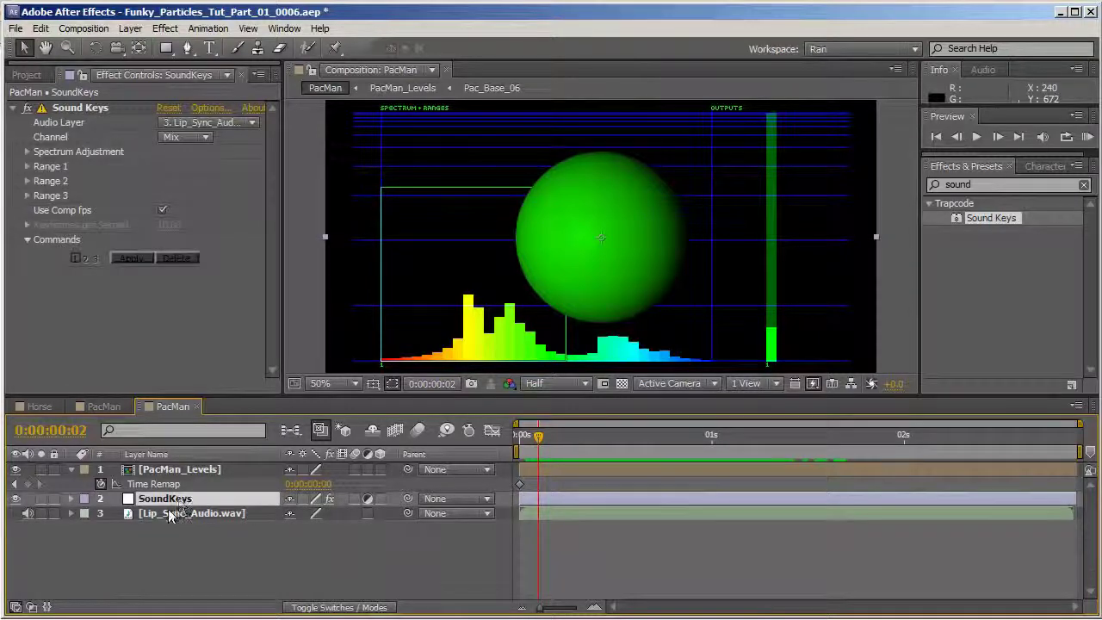
left_click(134, 257)
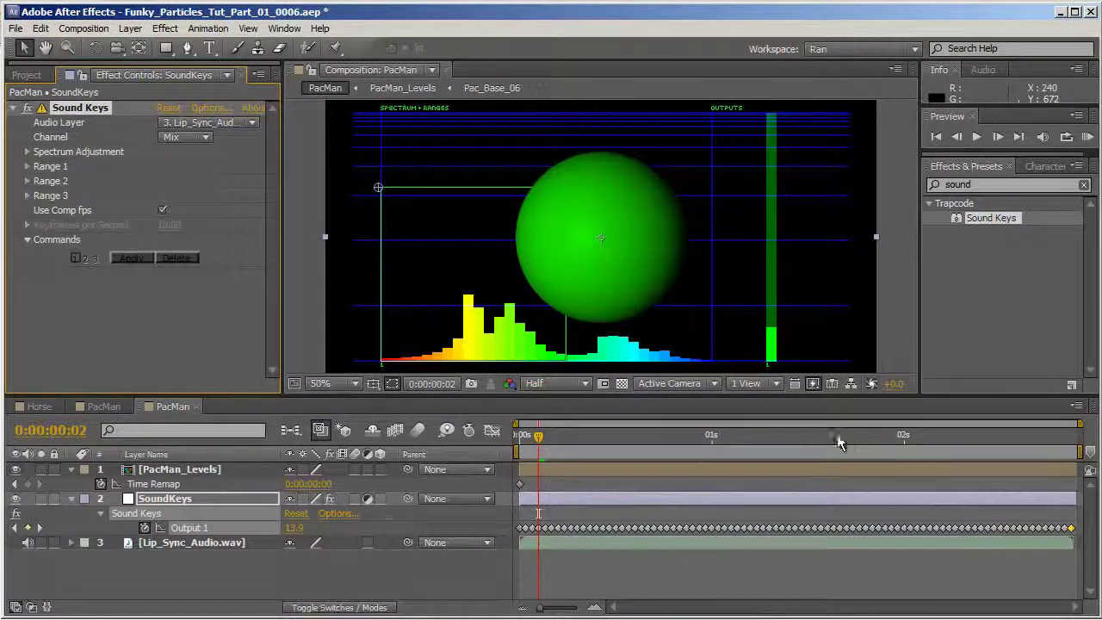
- Link the PacMan_Levels Time Remap by expression to Sound Keys Output 1 and scrub to 0:00:00:08 to check the mouth
left_click(100, 485, "alt")
left_click_drag(337, 500, 219, 541)
left_click_drag(538, 436, 583, 443)
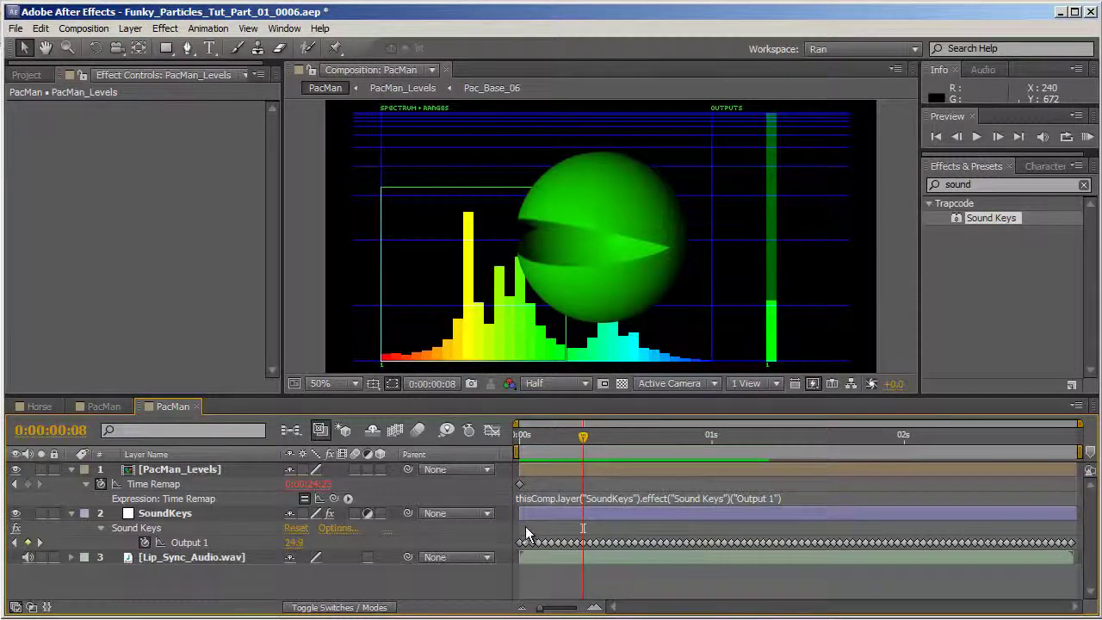
- Add a second line linear(x,0,0,0,0) to the PacMan_Levels Time Remap expression and dismiss the warning
left_click_drag(584, 505, 587, 523)
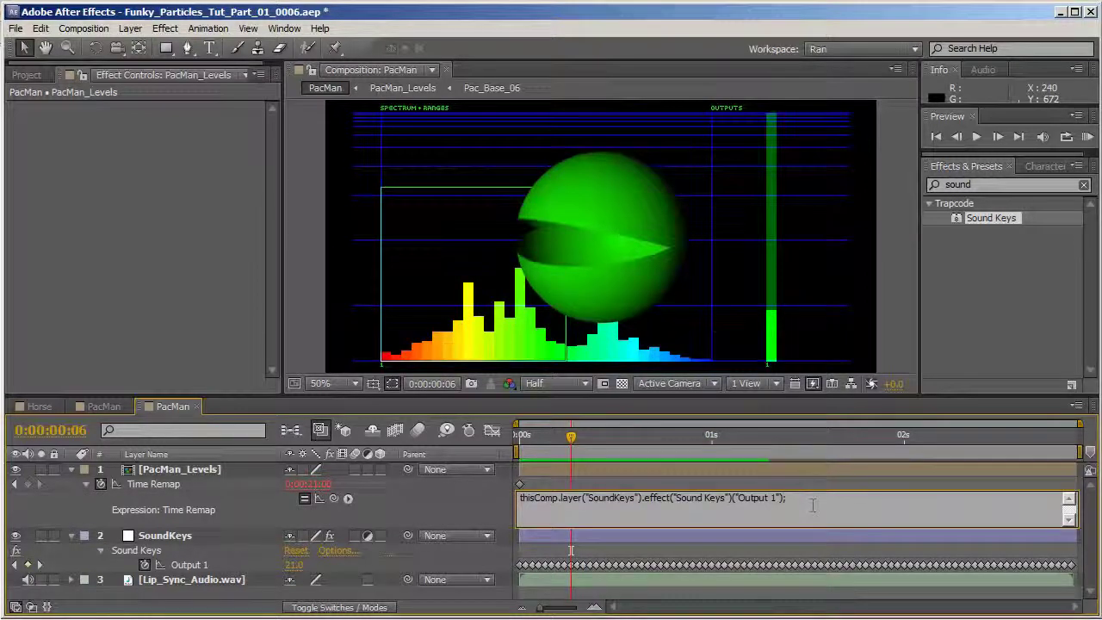
key("Return")
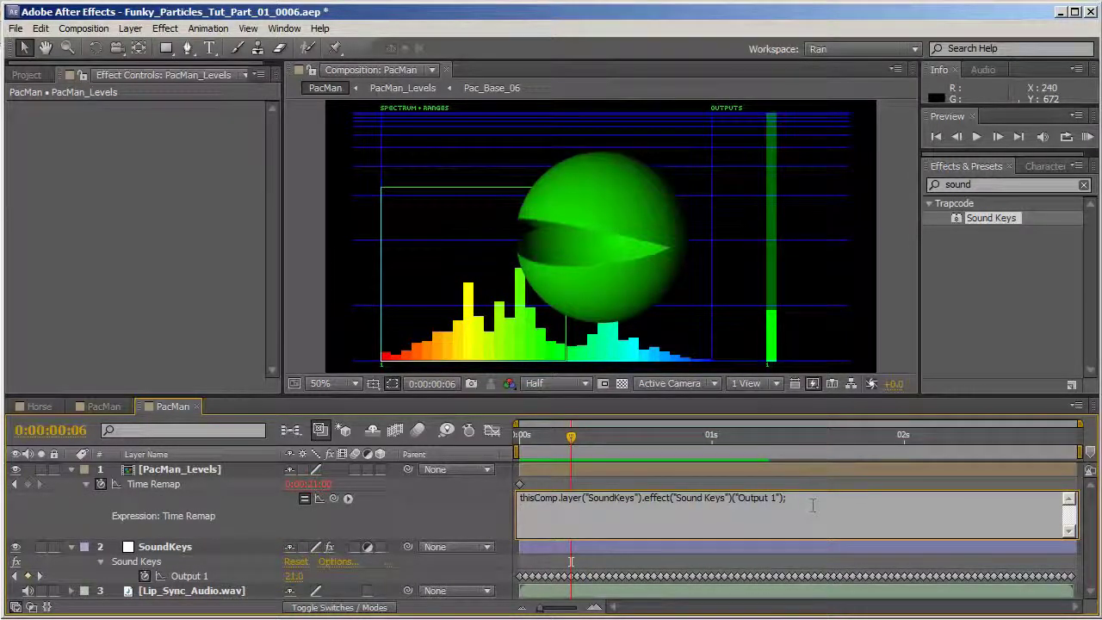
type("linear(x,0")
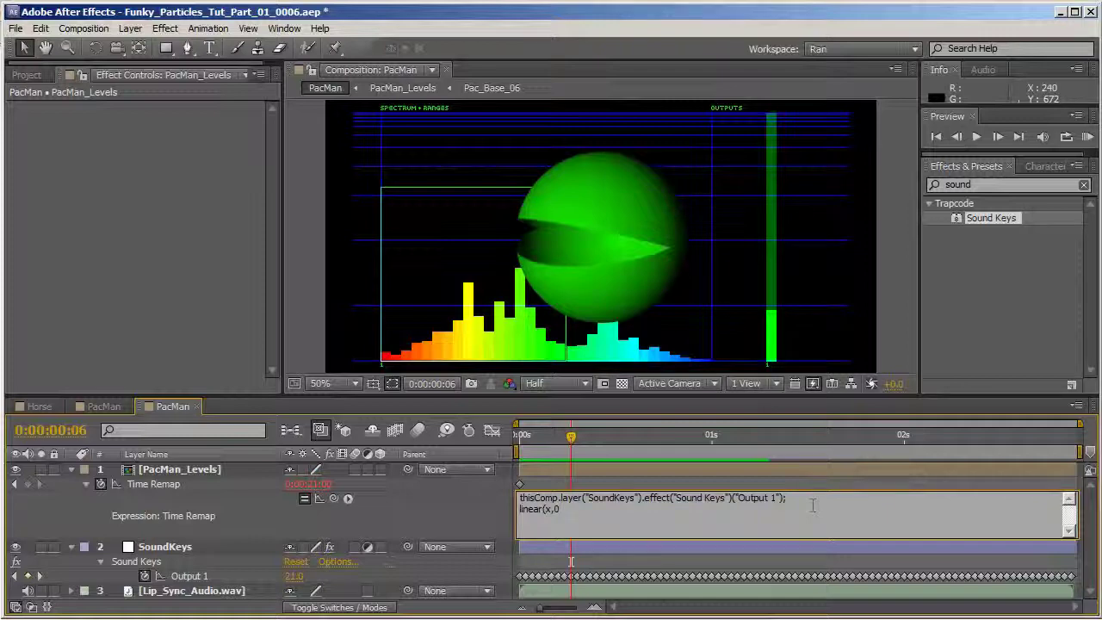
type(",0,0,0")
left_click(472, 511)
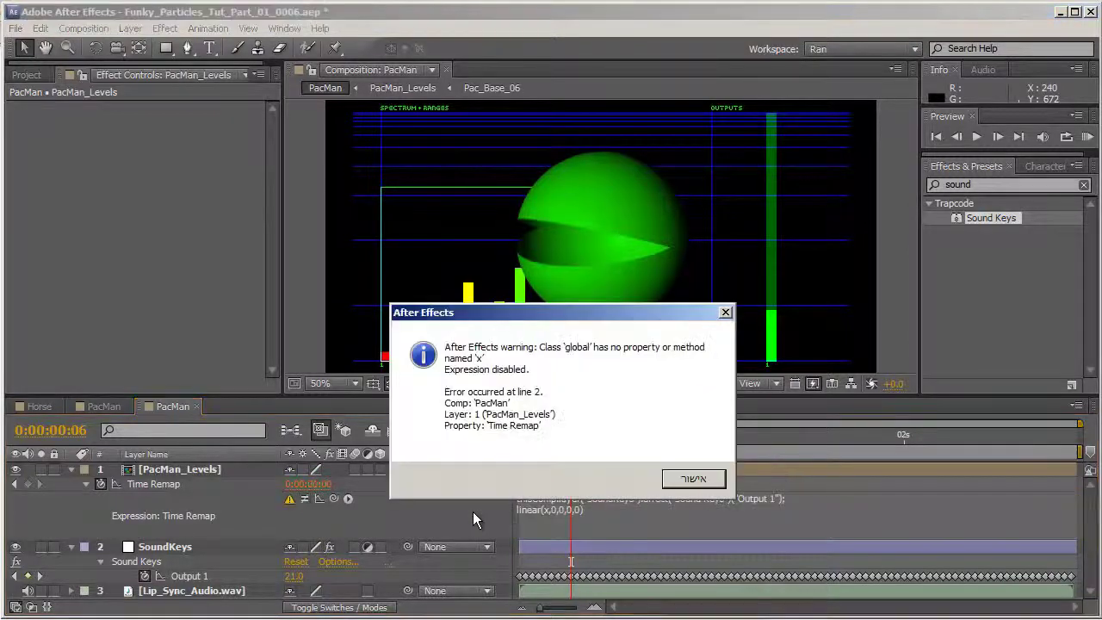
left_click(710, 482)
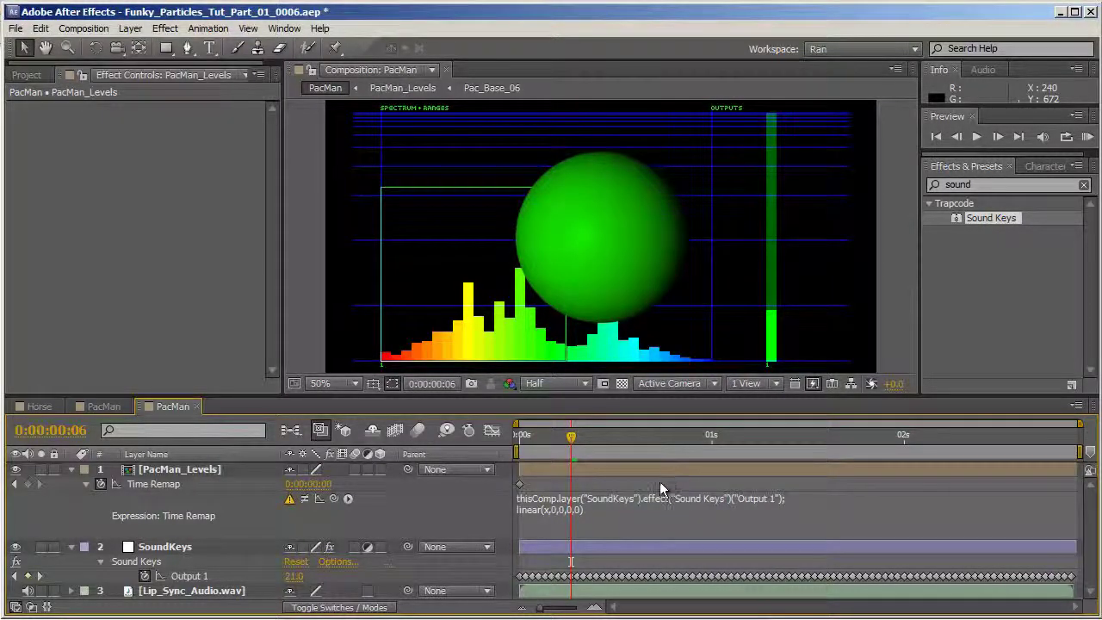
- Prefix the first line of the Time Remap expression with x= so Output 1 is stored as variable x
left_click(552, 512)
left_click(672, 529)
type("x=")
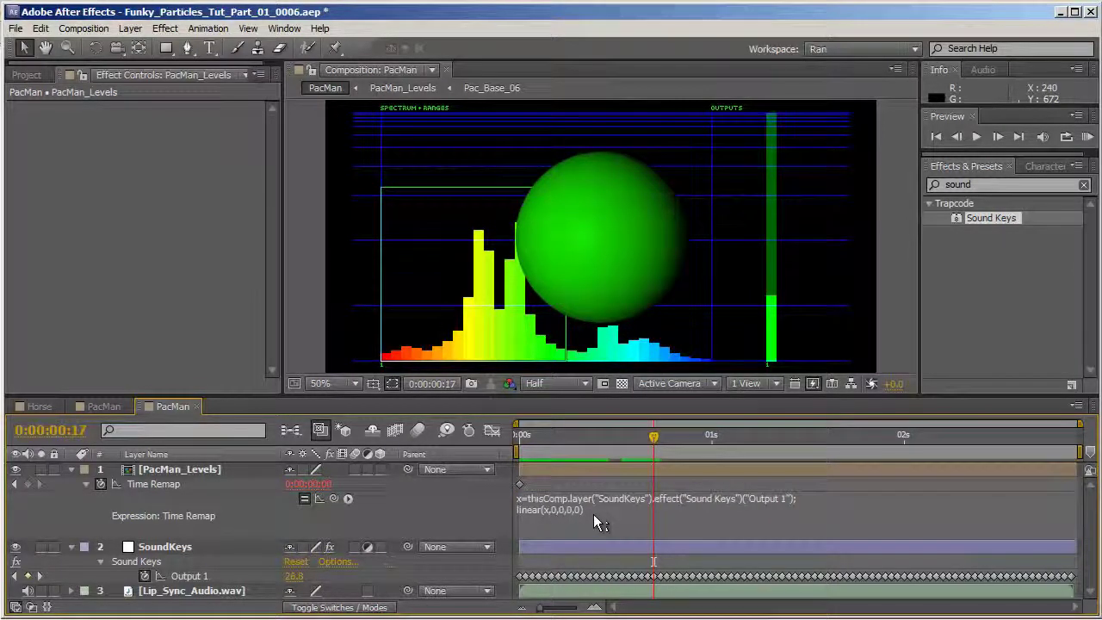
- Review the four zero arguments of the linear function in the Time Remap expression and move the time back to the start
left_click(568, 518)
left_click(556, 511)
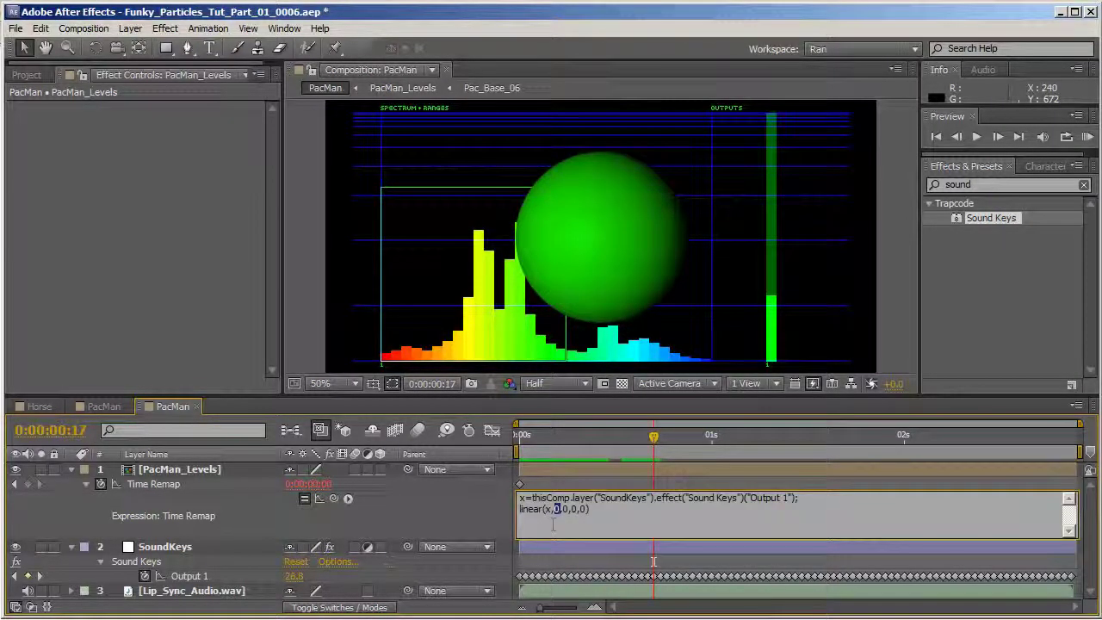
left_click_drag(559, 437, 526, 435)
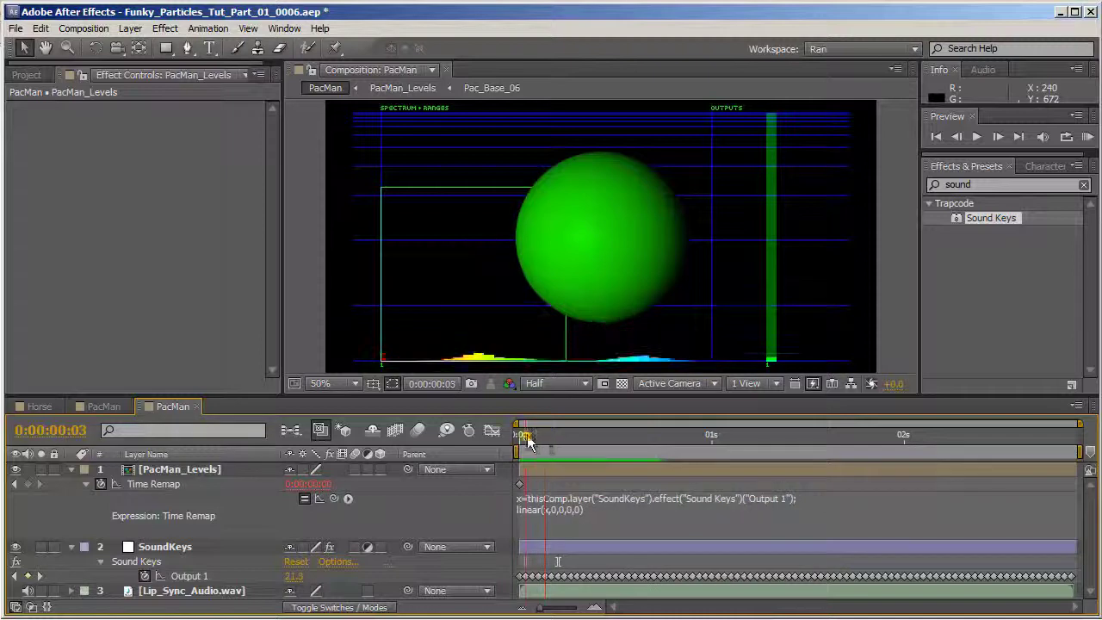
left_click(570, 512)
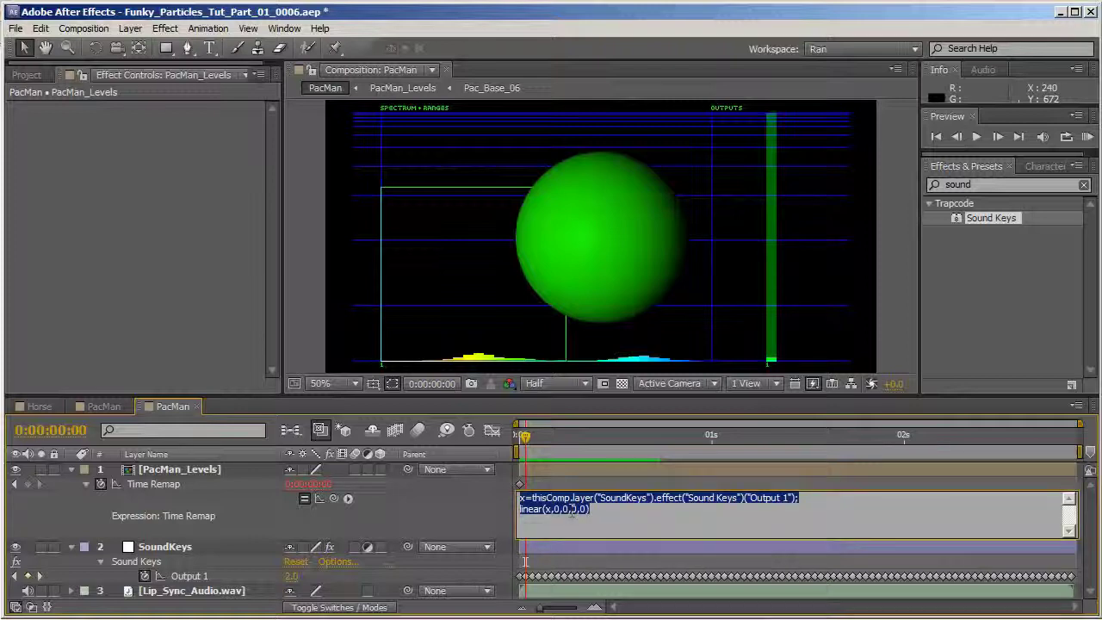
double_click(572, 508)
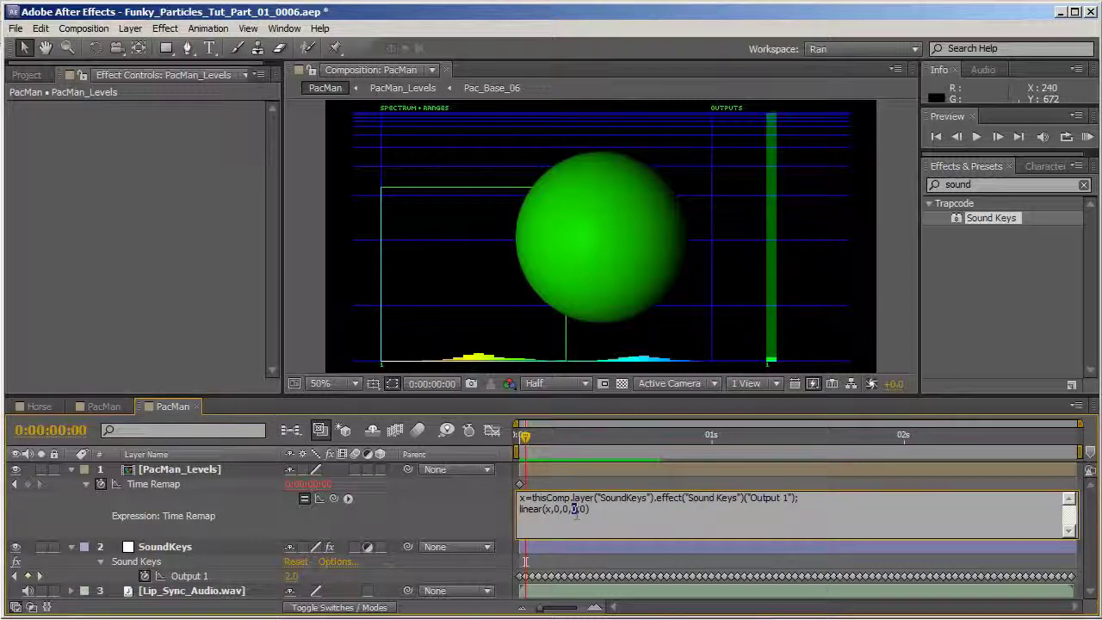
type("0")
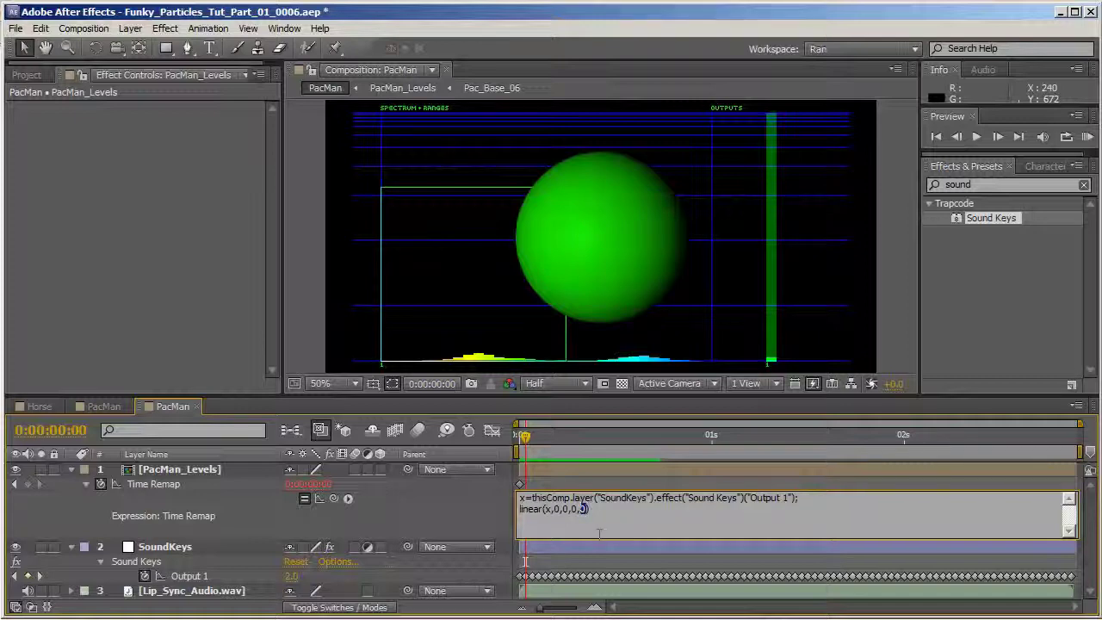
left_click(494, 517)
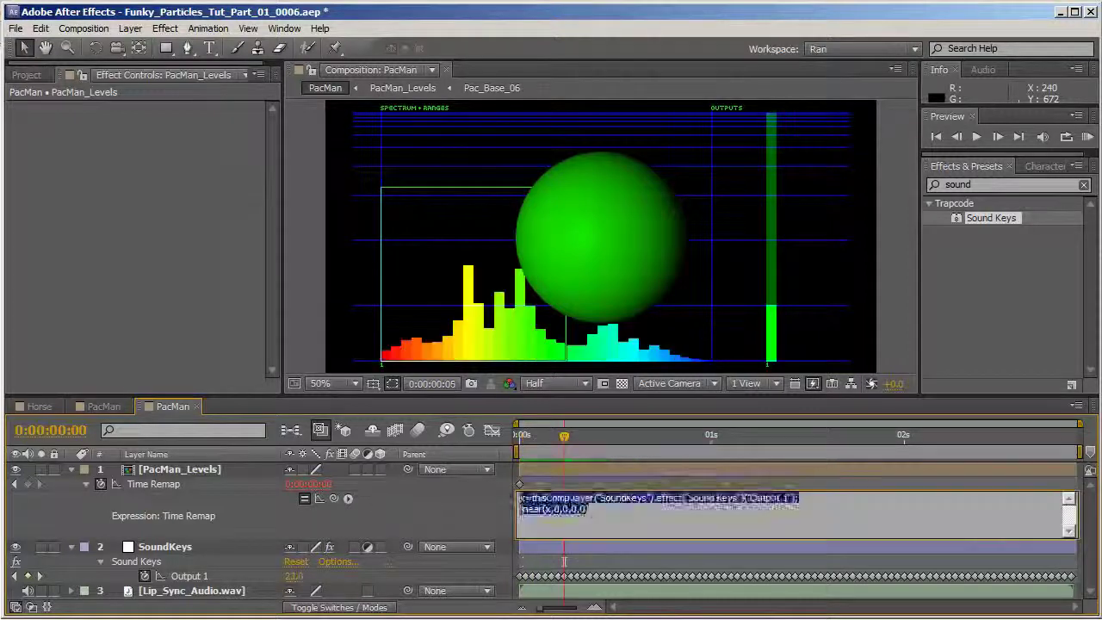
- Copy the linear(x,0,0,0,0) line and remove it from the Time Remap expression
left_click_drag(591, 509, 519, 509)
key("ctrl+c")
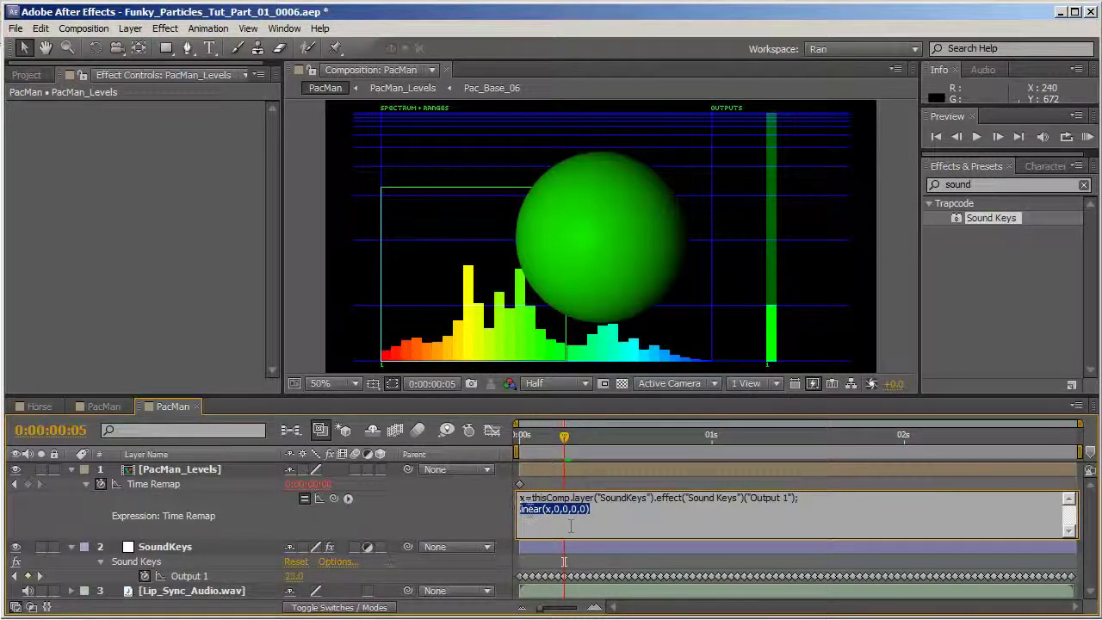
key("BackSpace")
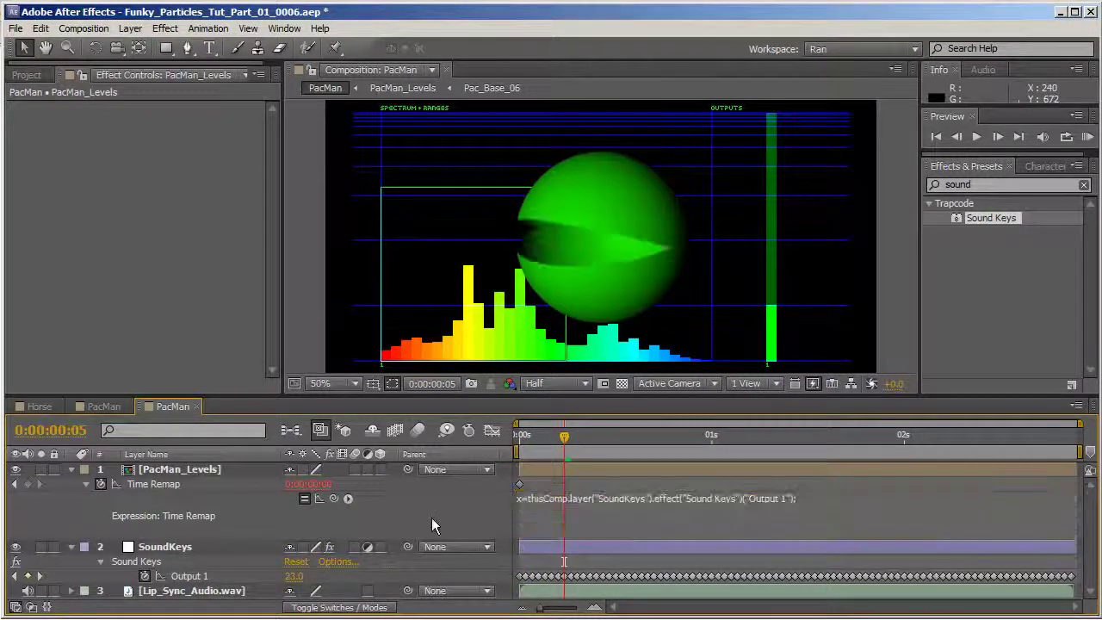
- Scrub between 0:00:00:00 and 0:00:00:17 to compare the Output 1 values of quiet and loud frames with the mouth opening
left_click(525, 439)
left_click_drag(525, 439, 654, 451)
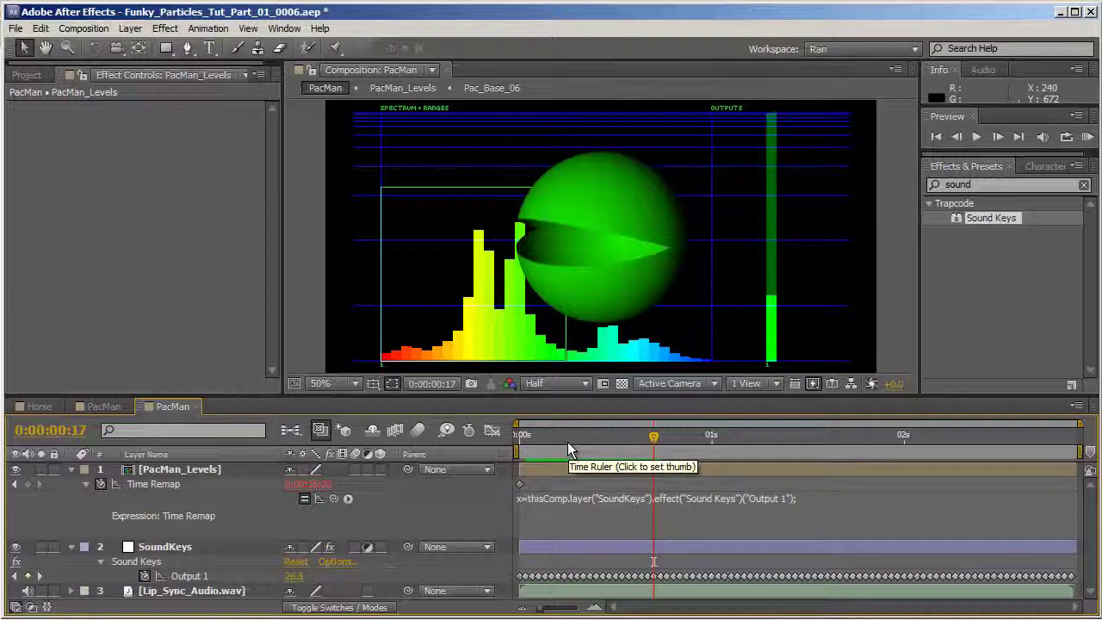
left_click_drag(558, 437, 481, 437)
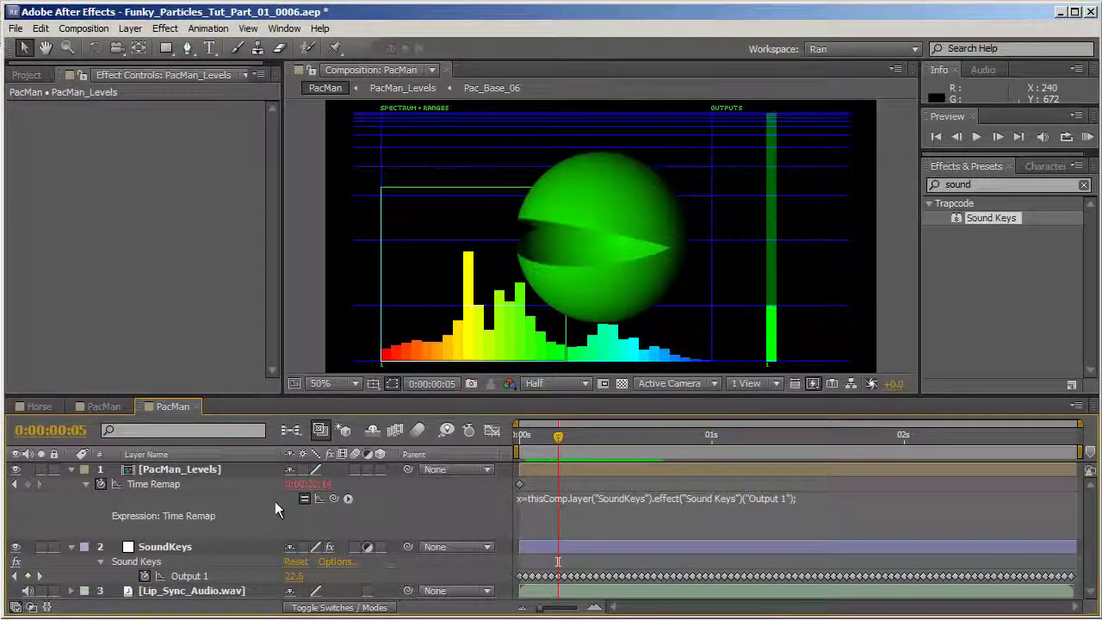
mouse_move(532, 440)
left_mouse_down()
mouse_move(521, 441)
mouse_move(538, 441)
left_mouse_up()
left_click_drag(546, 448, 628, 451)
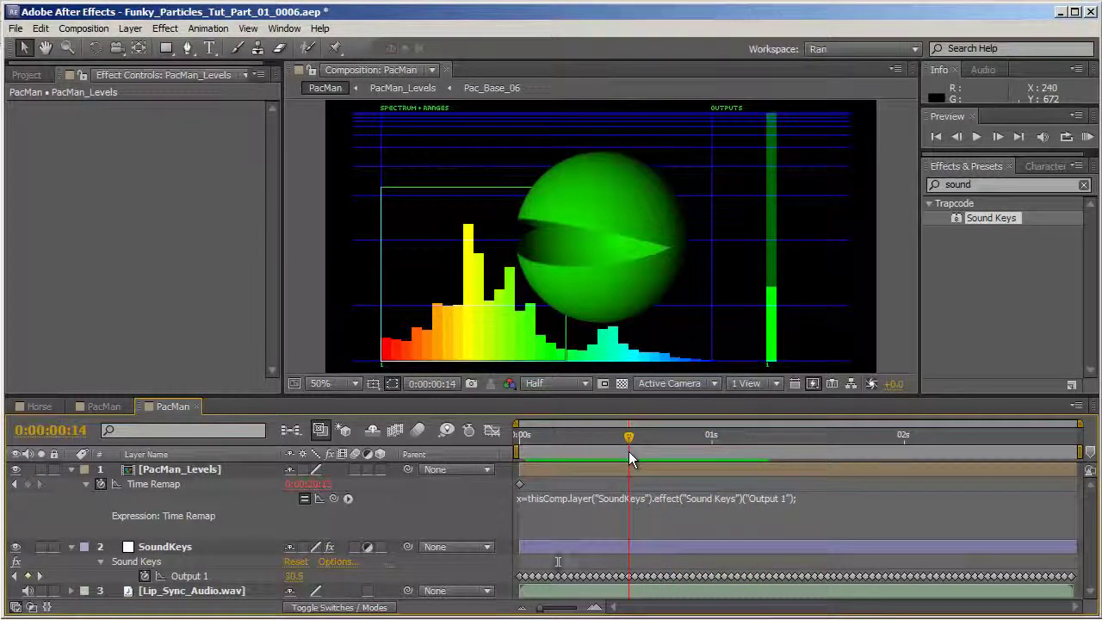
left_click(567, 433)
left_click_drag(567, 434, 521, 436)
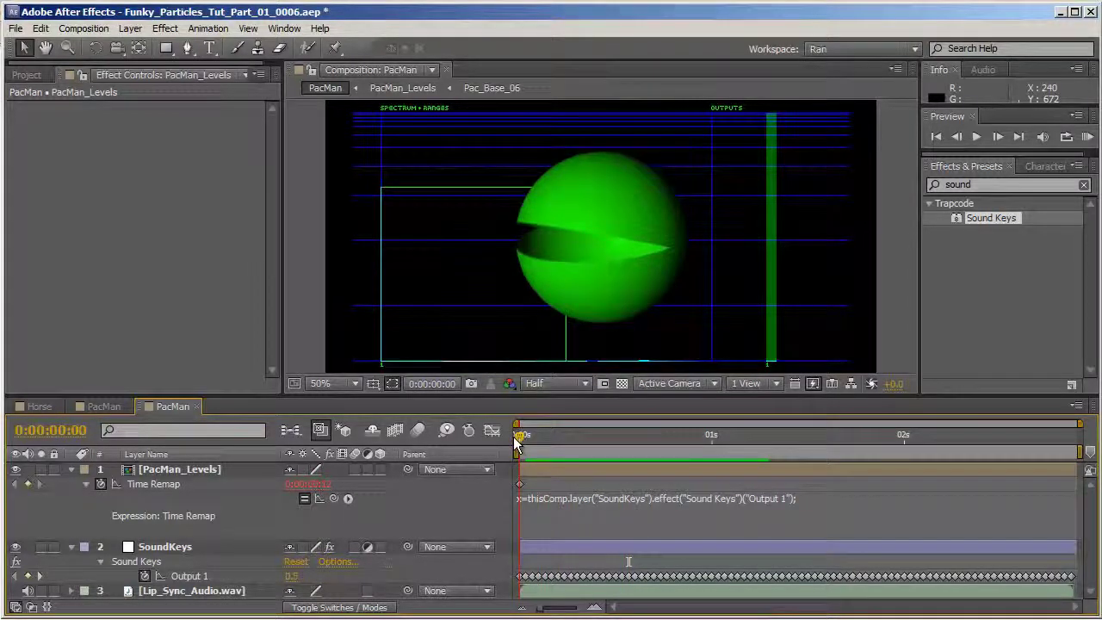
- Paste the linear(x,0,0,0,0) line back as the second line of the Time Remap expression
left_click(530, 522)
left_click(551, 520)
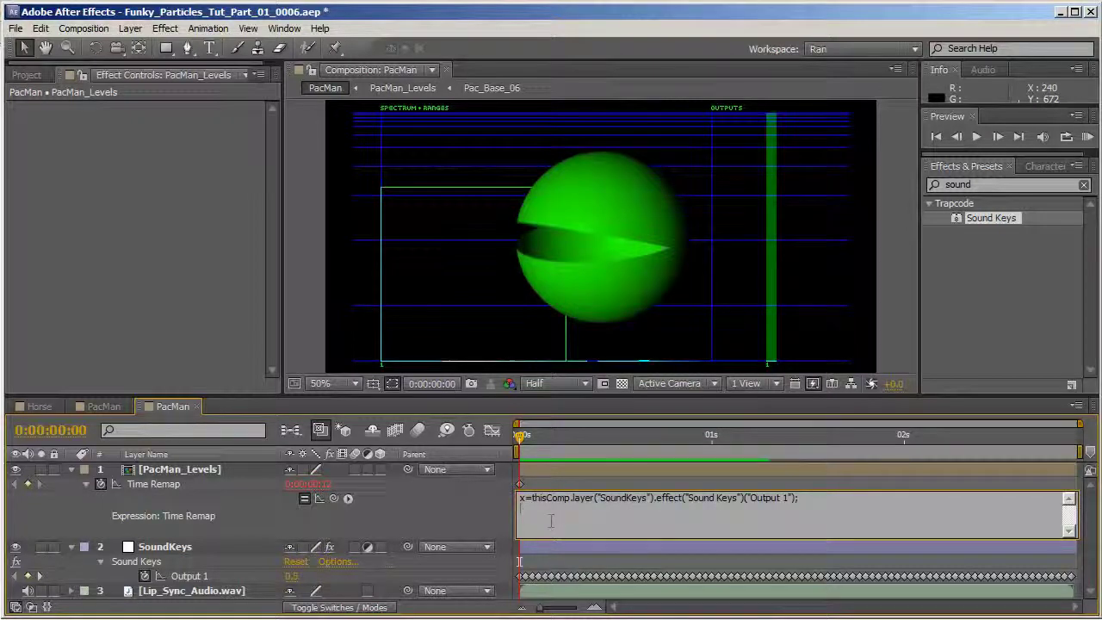
key("ctrl+v")
left_click(474, 529)
- Change the linear line to linear(x,30,0,0,0) and scrub to 0:00:00:16 to check the mouth
left_click(551, 514)
left_click(557, 508)
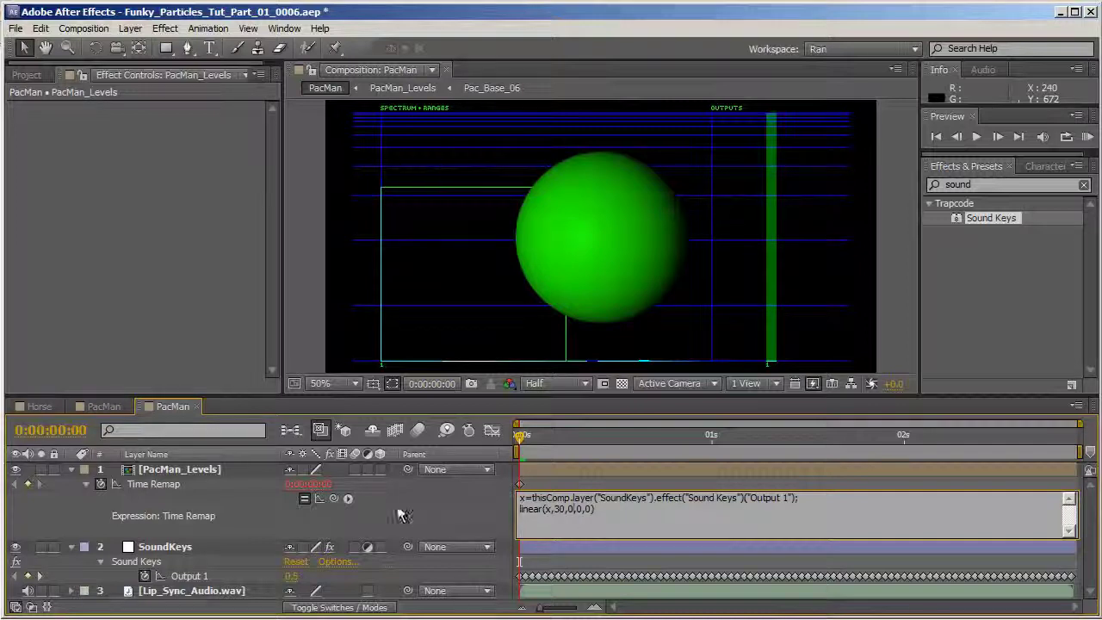
left_click(462, 532)
left_click_drag(519, 437, 647, 439)
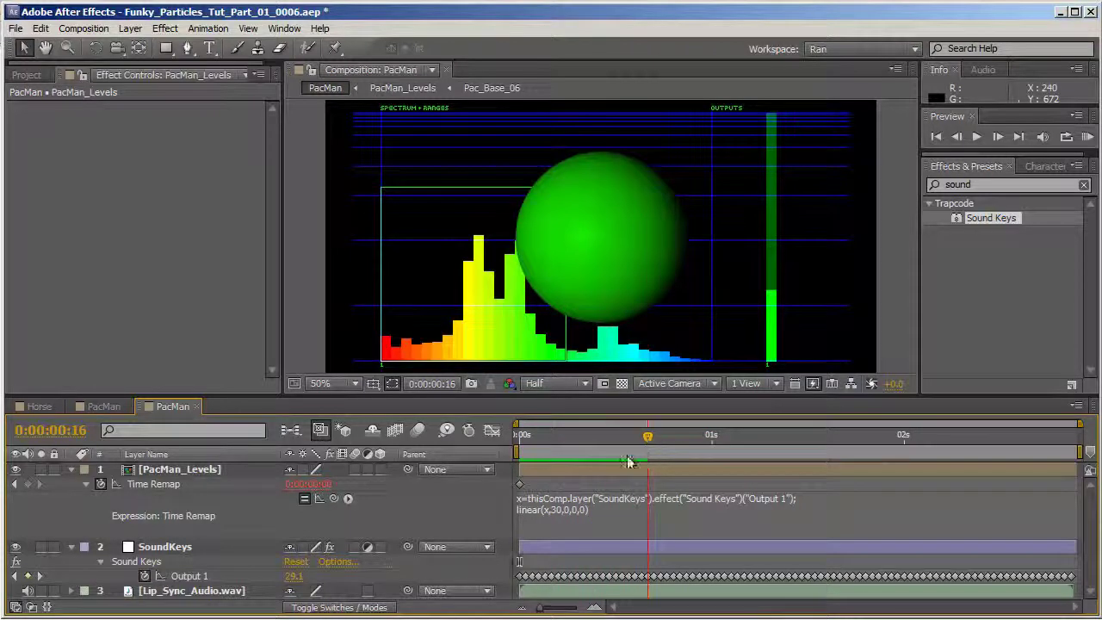
- Change the linear line to linear(x,30,0,100,0) and scrub from the start to 0:00:00:12 to check the mouth
left_click(575, 512)
left_click(577, 510)
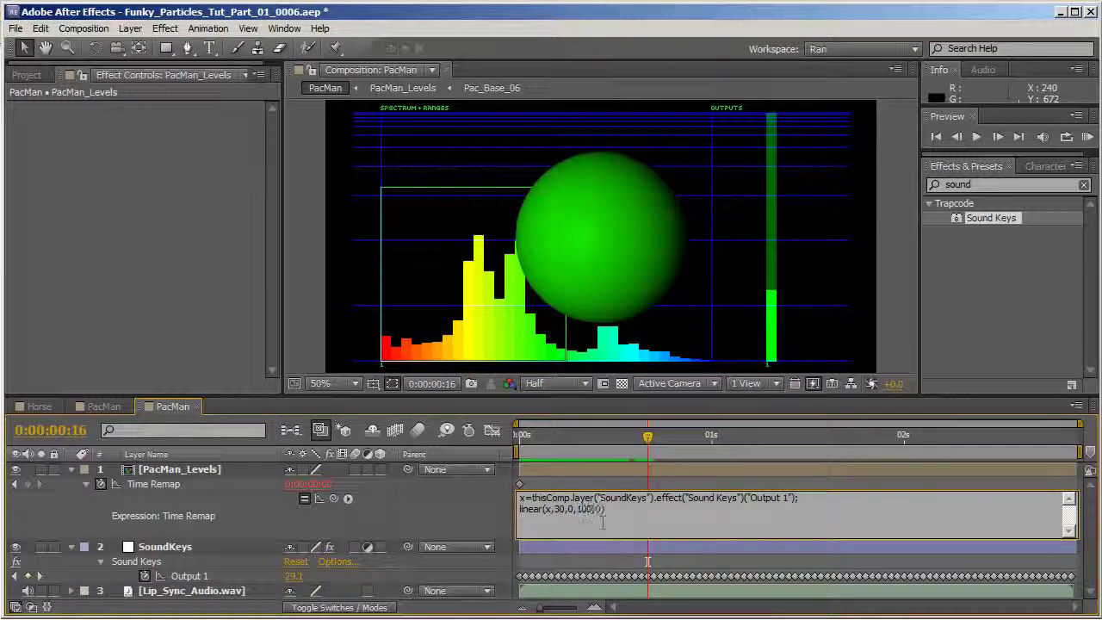
left_click(454, 499)
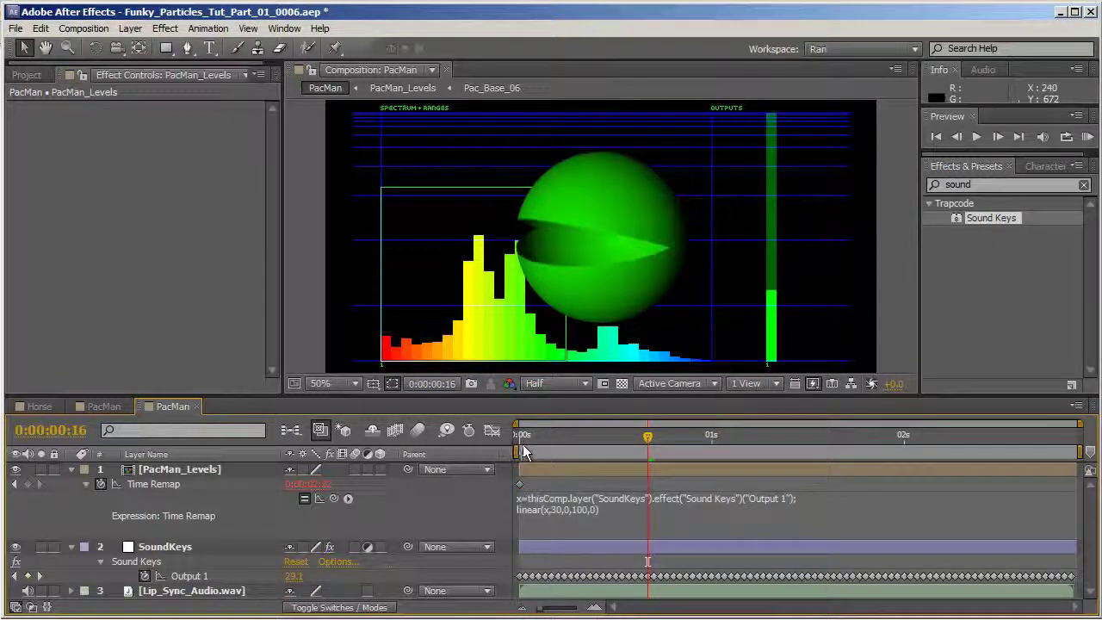
left_click(519, 444)
left_click_drag(519, 443, 616, 454)
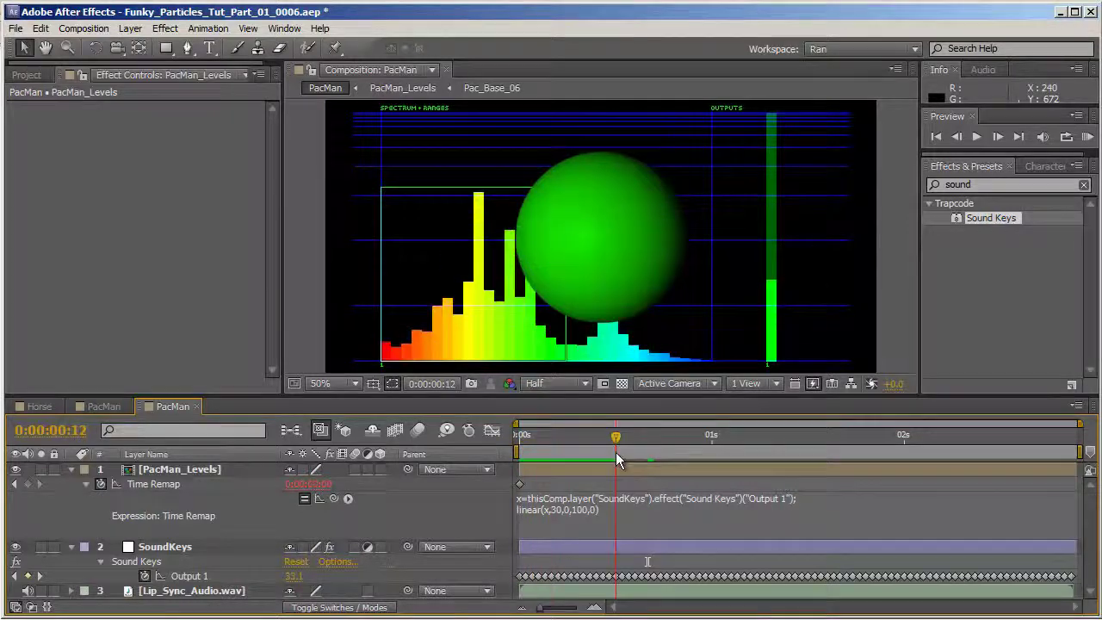
- Change the linear line to linear(x,30,0,1,0), return to the first frame and run a RAM preview
double_click(578, 509)
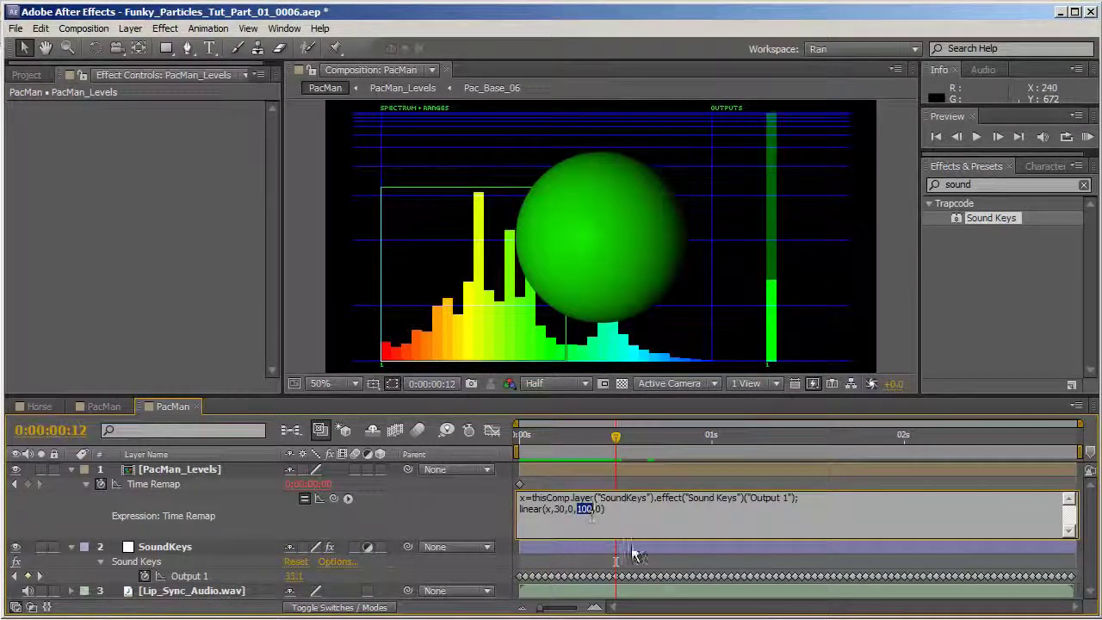
type("1")
left_click(726, 327)
key("Home")
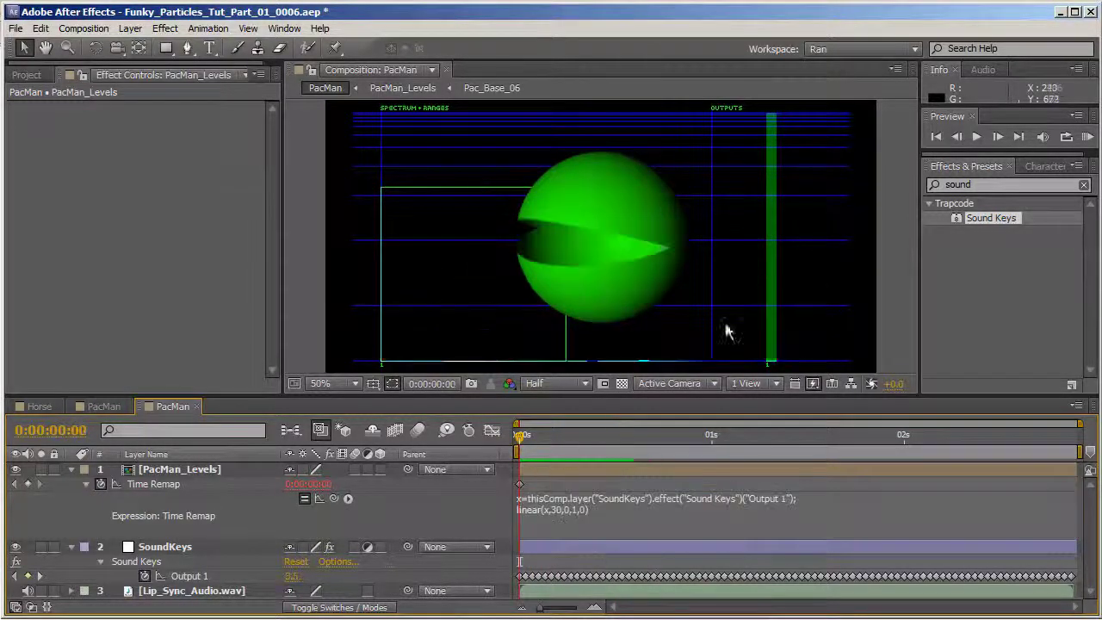
left_click(1088, 137)
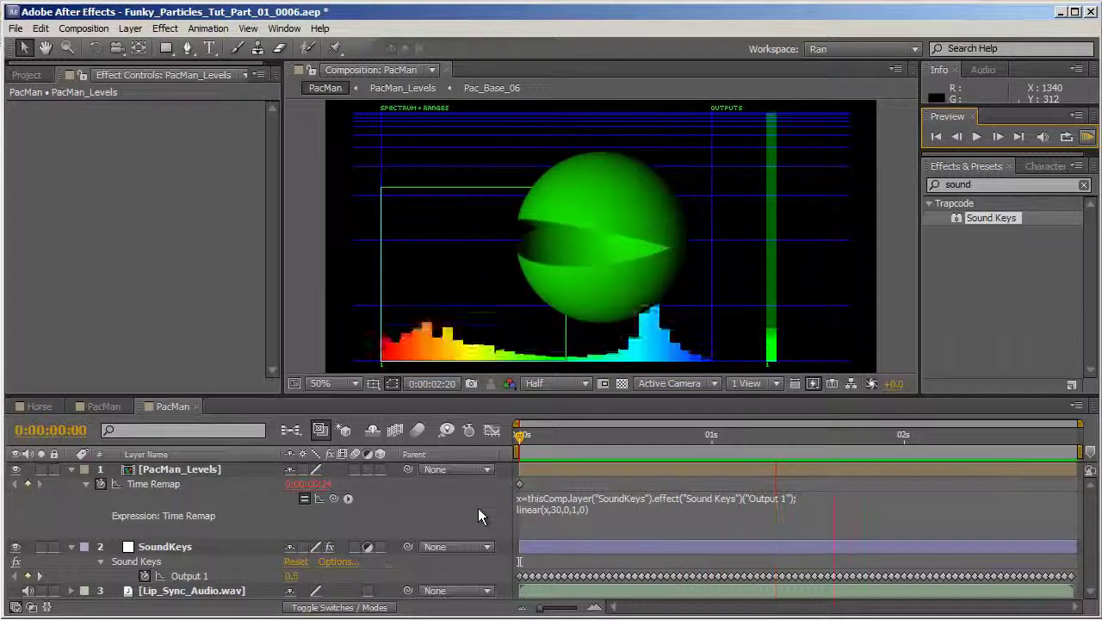
key("space")
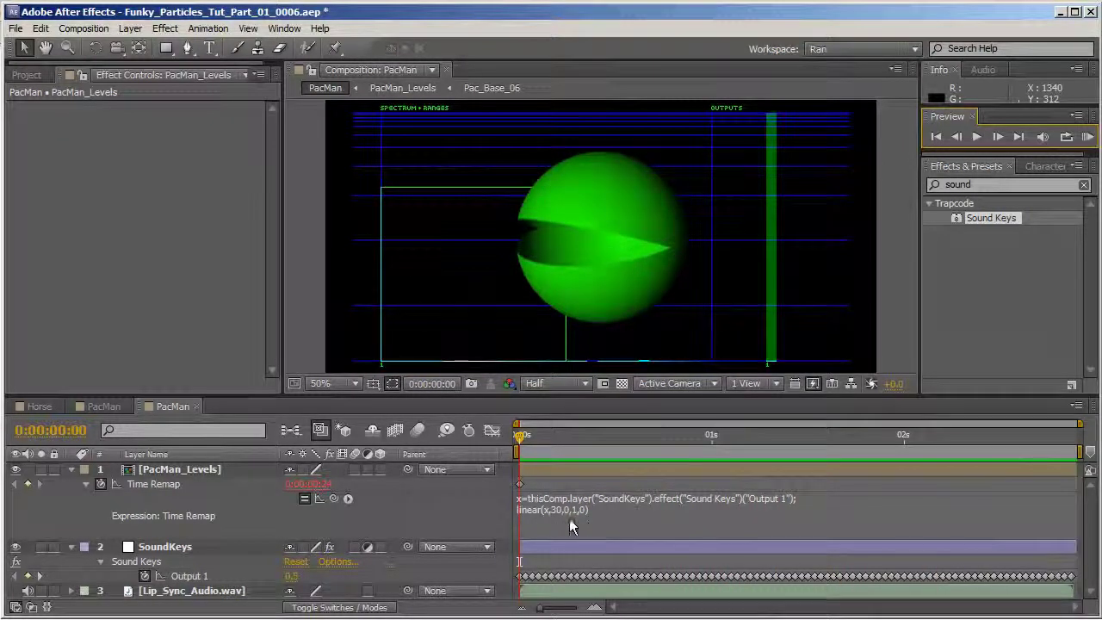
- Change the linear line to linear(x,30,0,1.5,0), run a RAM preview and scrub through the first second to check the lip sync
left_click(576, 509)
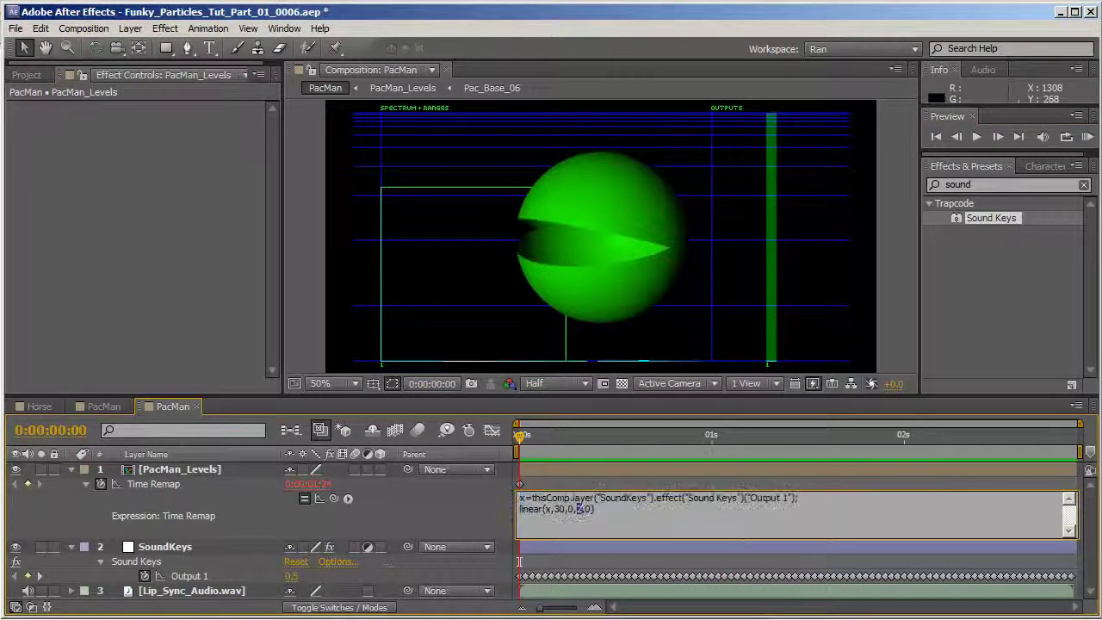
double_click(579, 509)
type("2")
left_click(1087, 137)
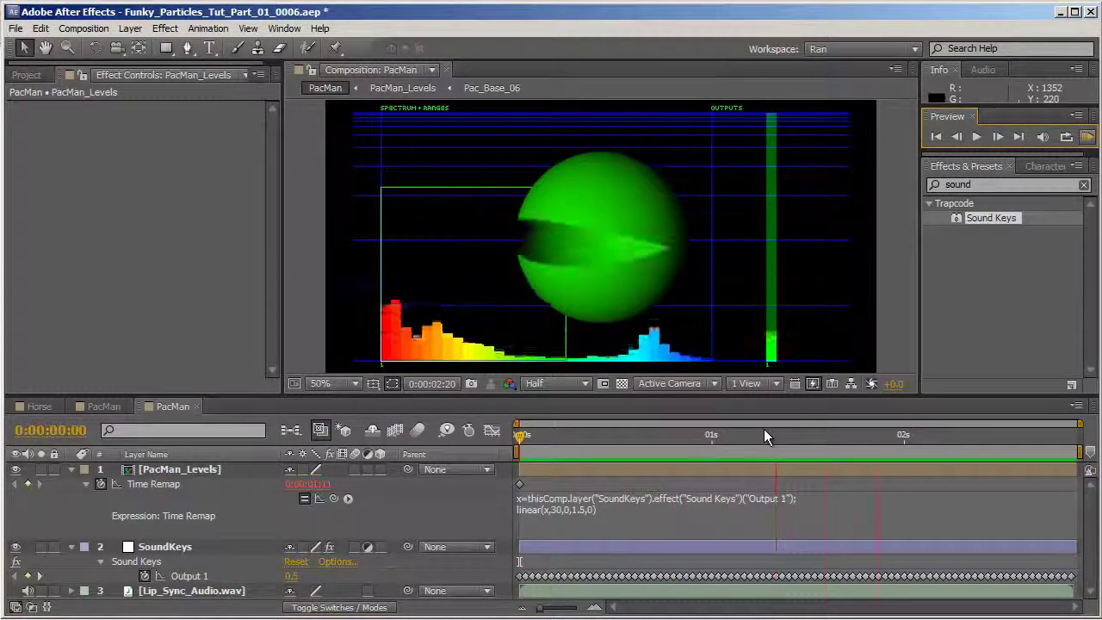
key("space")
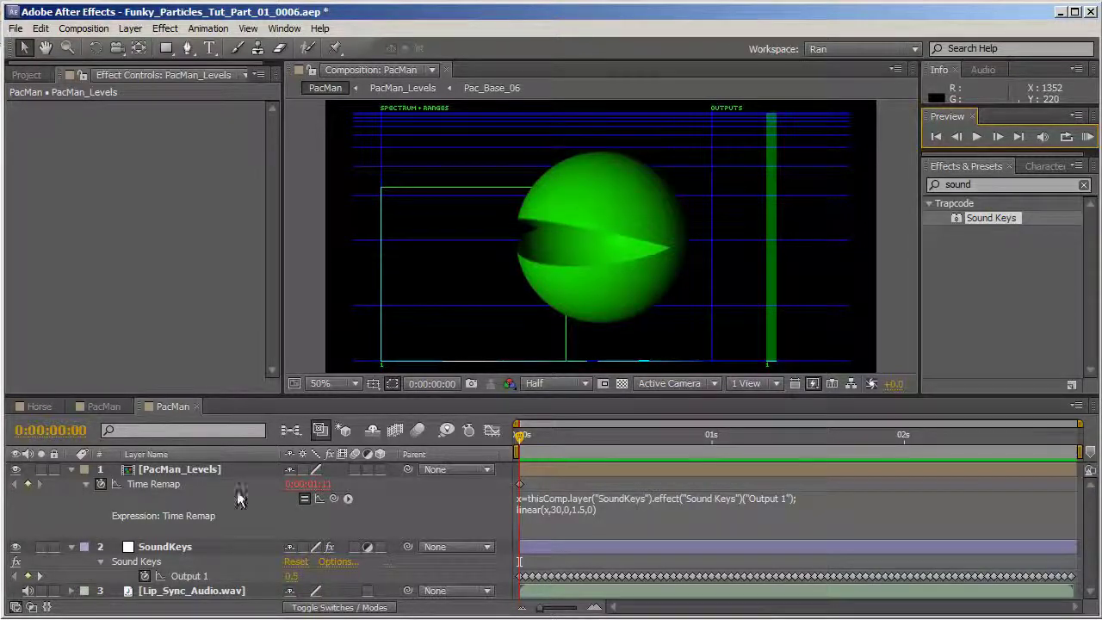
left_click_drag(560, 437, 692, 440)
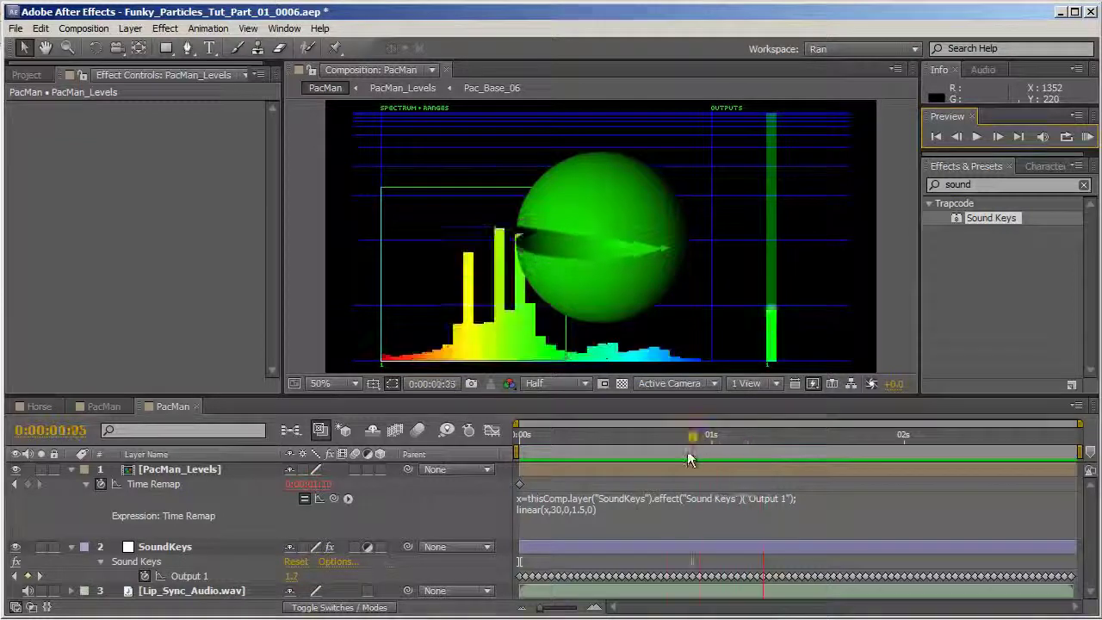
- Look inside the PacMan_Levels composition, switch to the finished PacMan composition with the three orange characters and open its All_Levels precomp
double_click(180, 470)
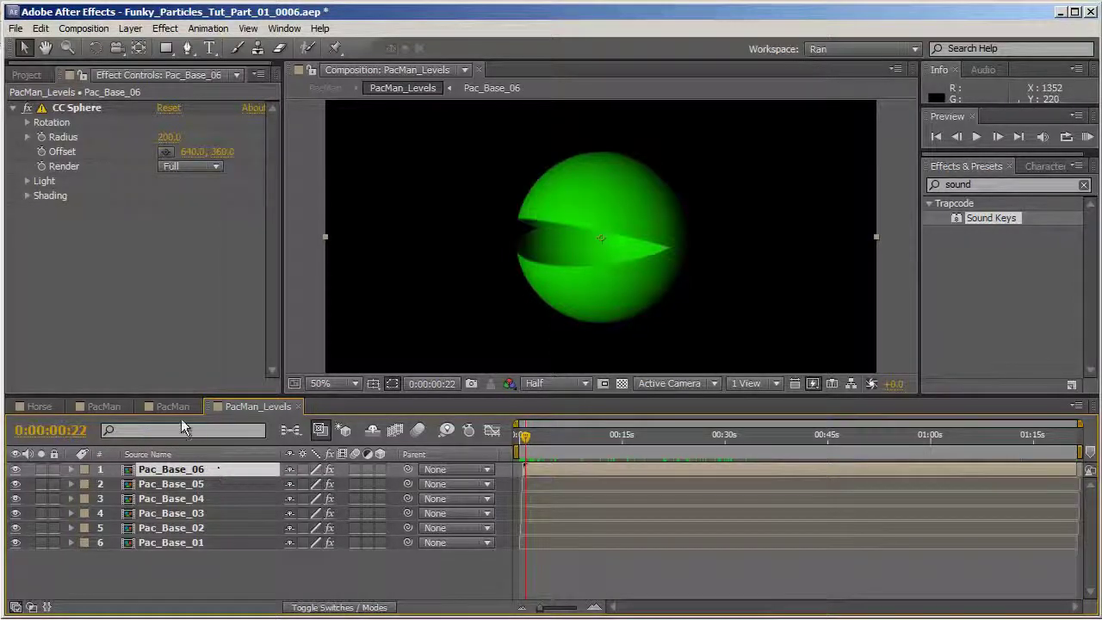
left_click(104, 406)
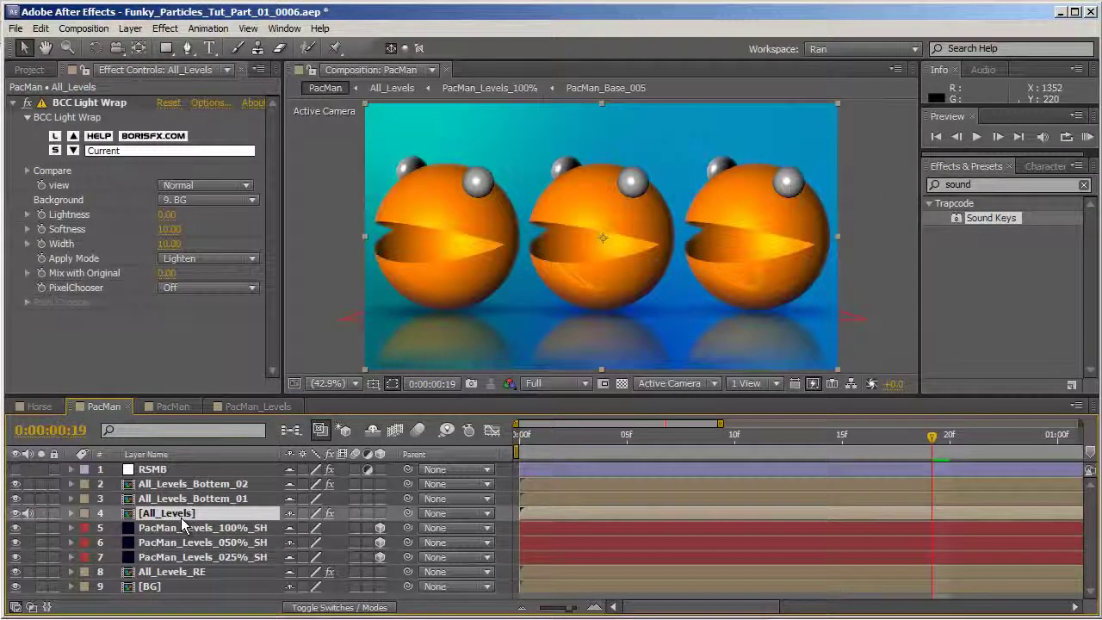
double_click(184, 517)
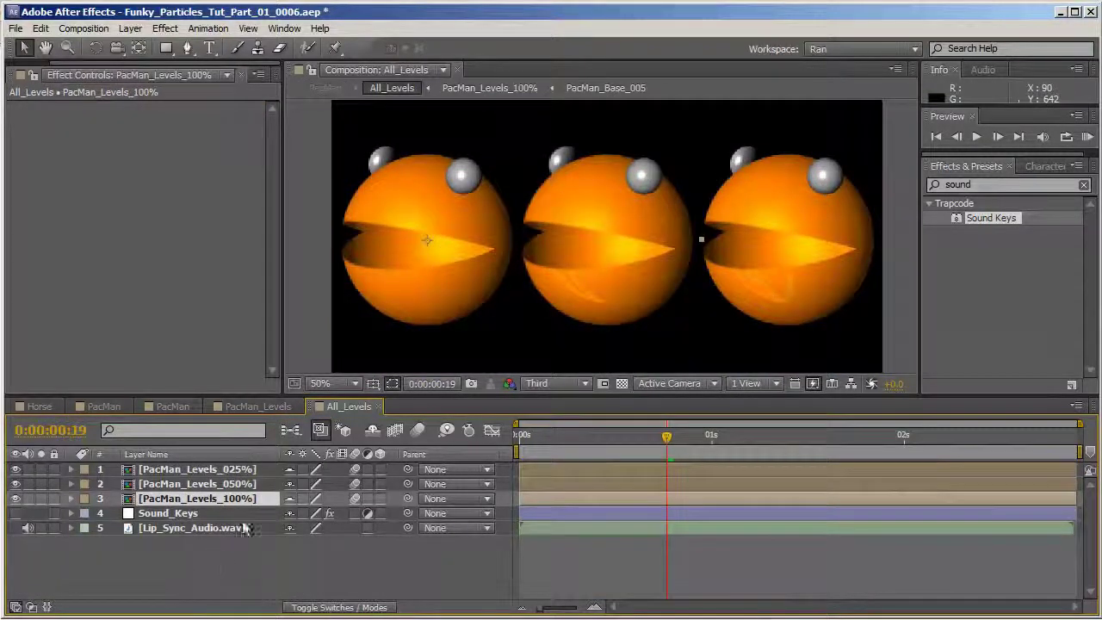
- Examine the three PacMan_Levels layers (025%, 050%, 100%) and the audio layer in All_Levels, scrubbing to 0:00:00:21 to compare the mouths
left_click(213, 498)
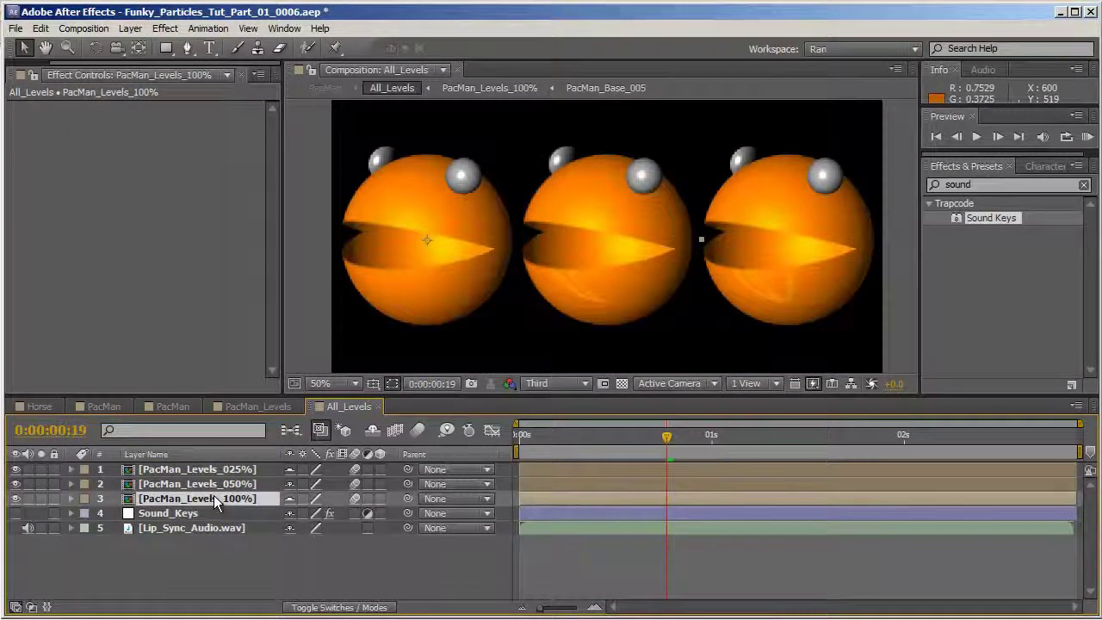
left_click(215, 485)
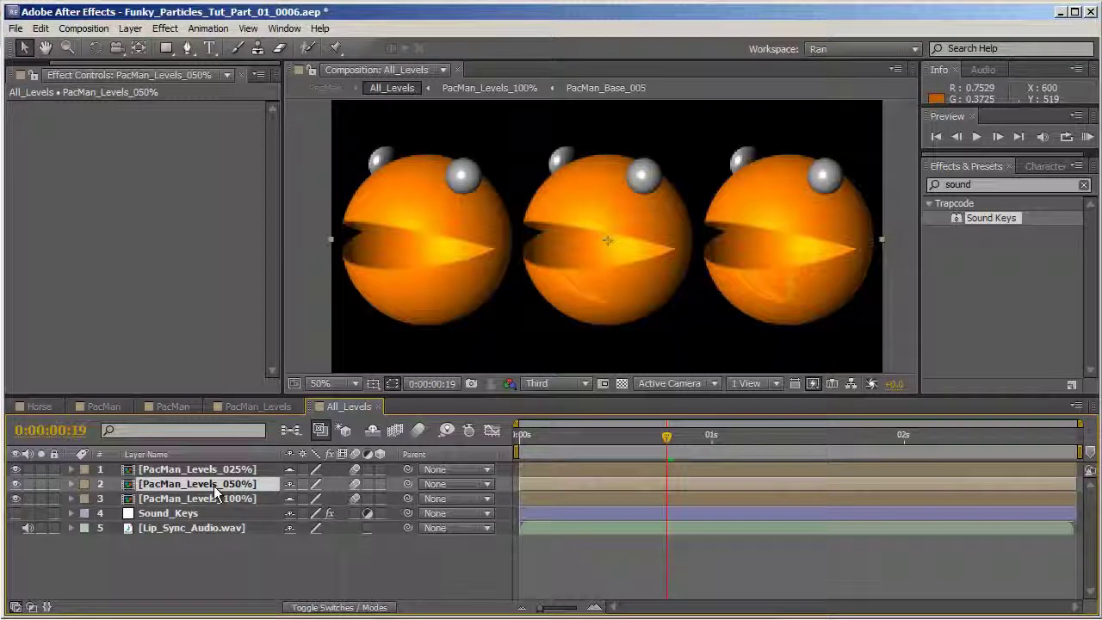
left_click(214, 470)
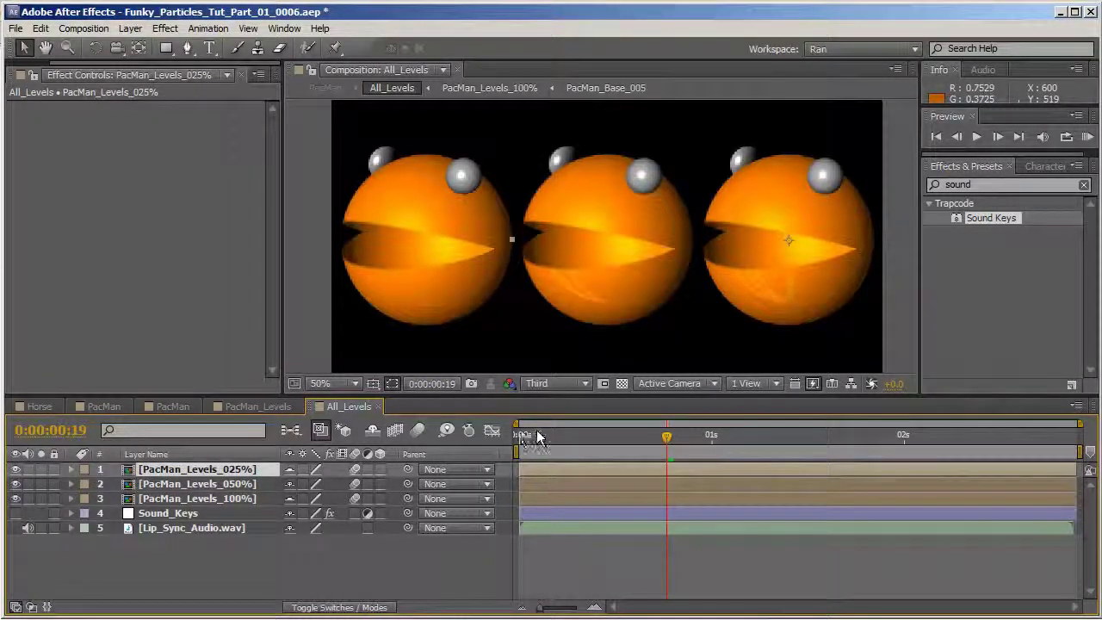
left_click(248, 483)
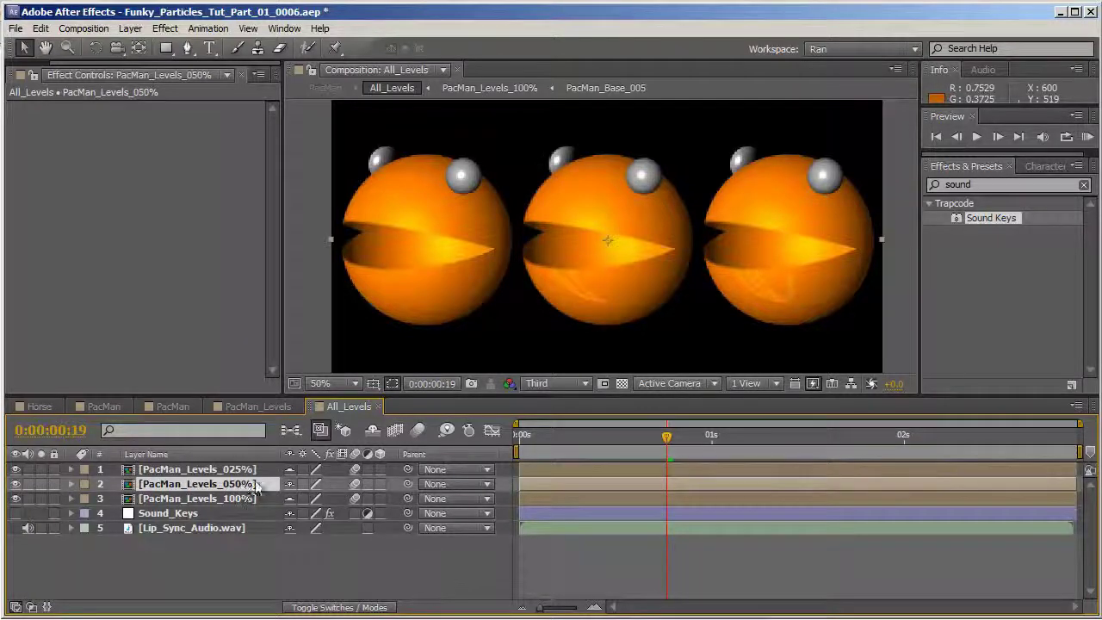
left_click_drag(631, 440, 686, 440)
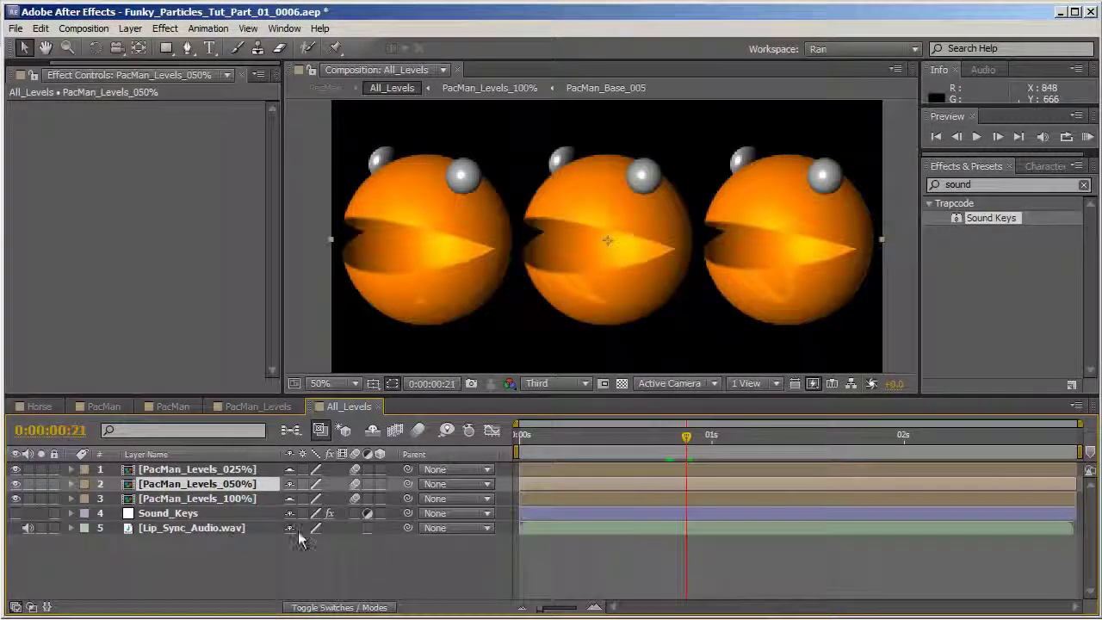
left_click(211, 527)
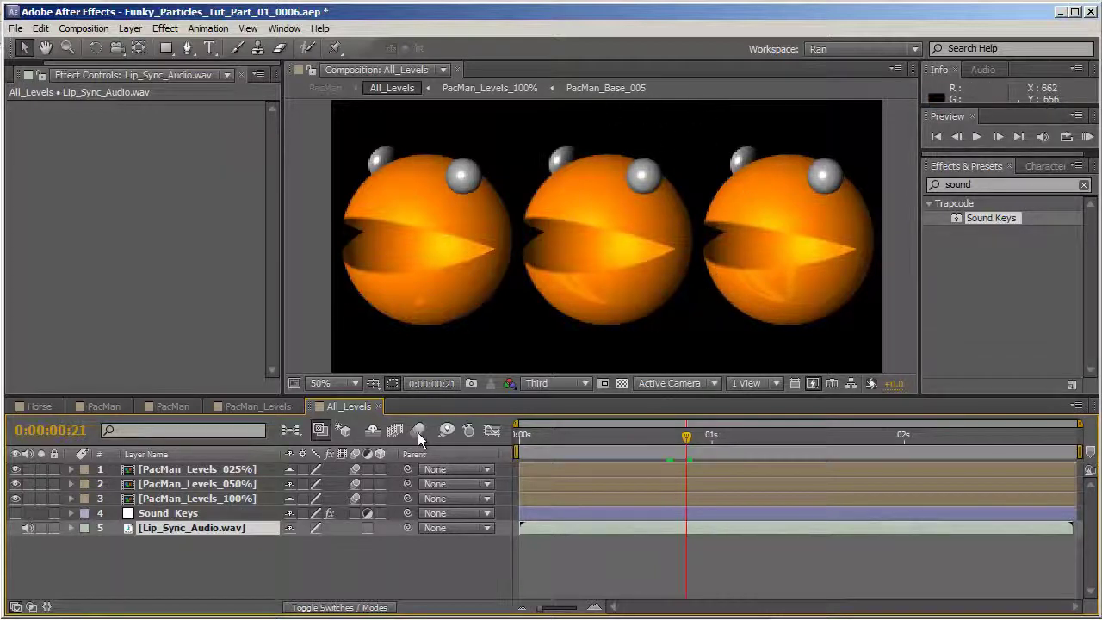
- Return to the PacMan composition with the green sphere, scrub to 0:00:00:14 and review the Time Remap expression on PacMan_Levels
left_click(257, 406)
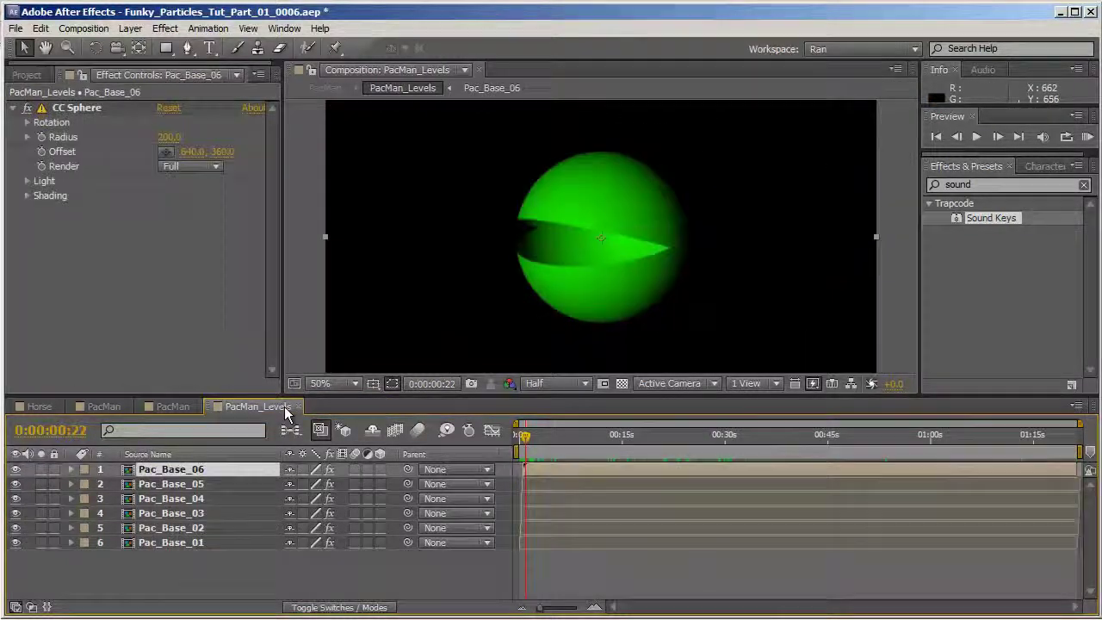
left_click(168, 408)
left_click_drag(658, 444, 628, 439)
left_click(605, 527)
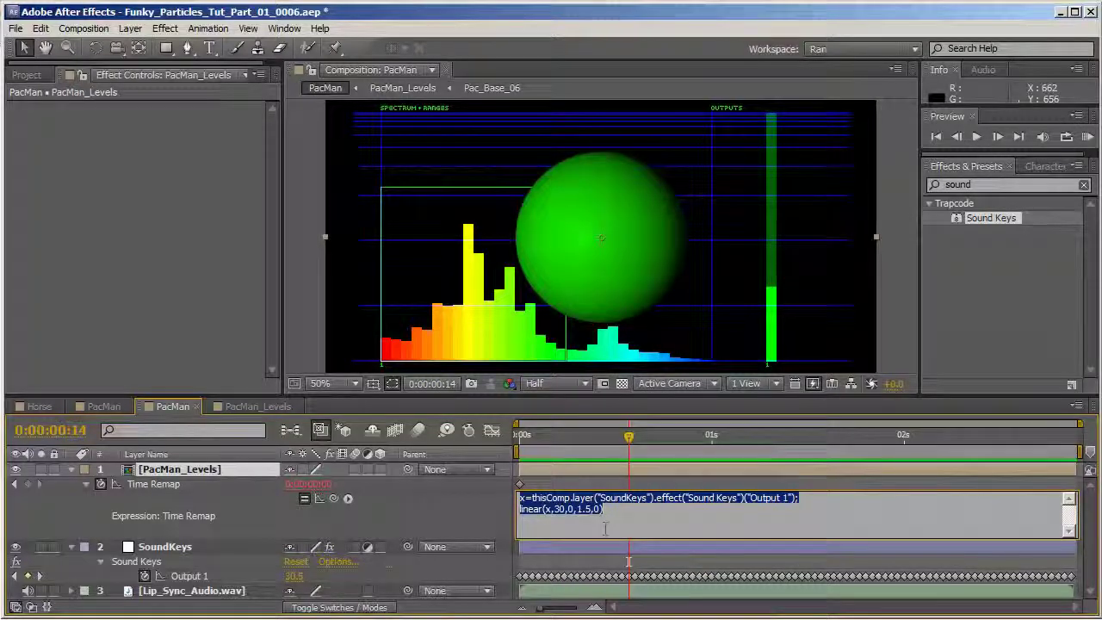
left_click(466, 511)
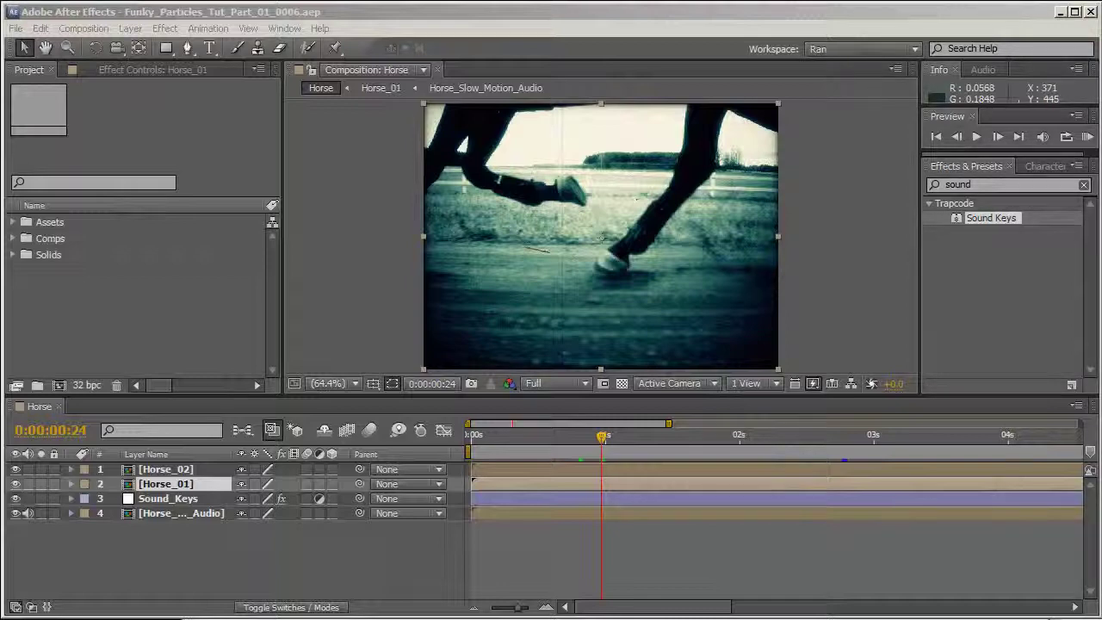
- Create a new composition with the default settings and add the Horse Gait1.wmv footage to it
left_click(306, 548)
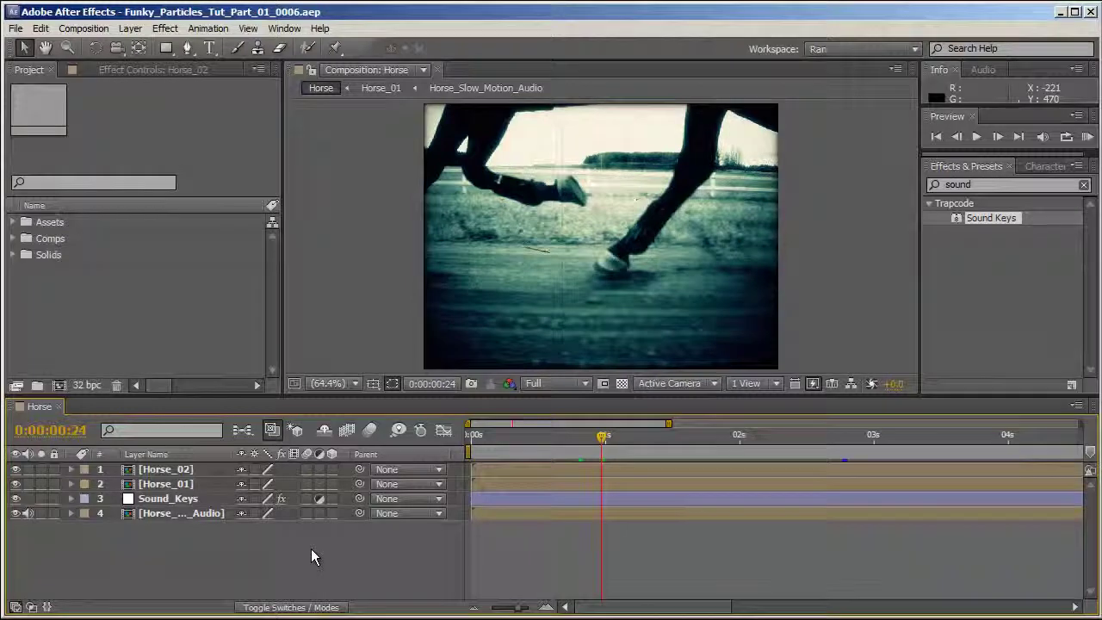
key("ctrl+n")
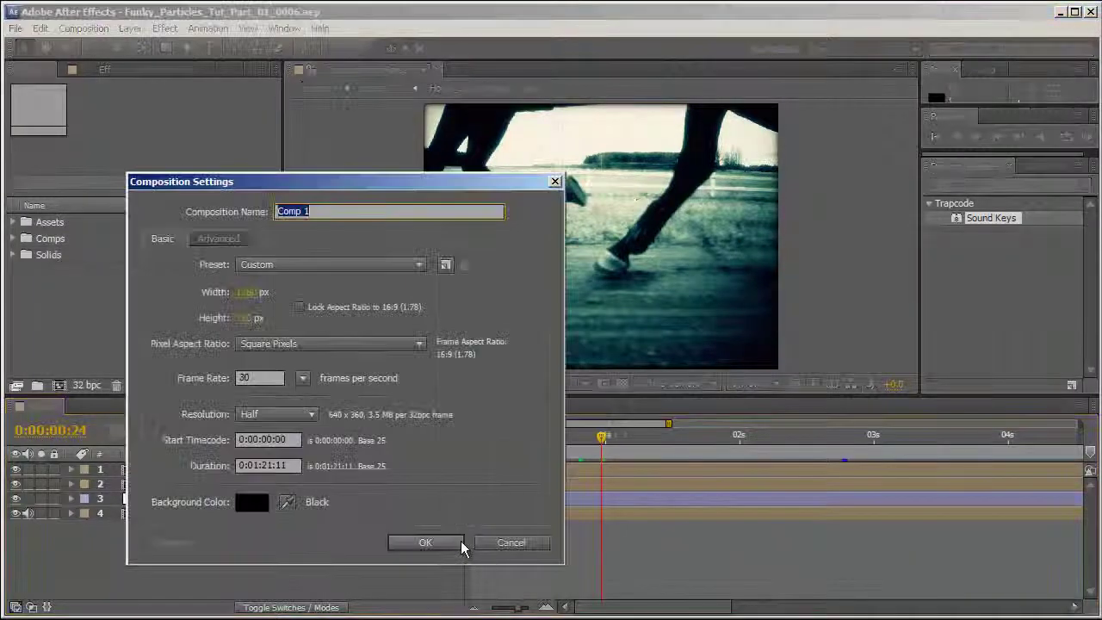
left_click(443, 540)
left_click(12, 222)
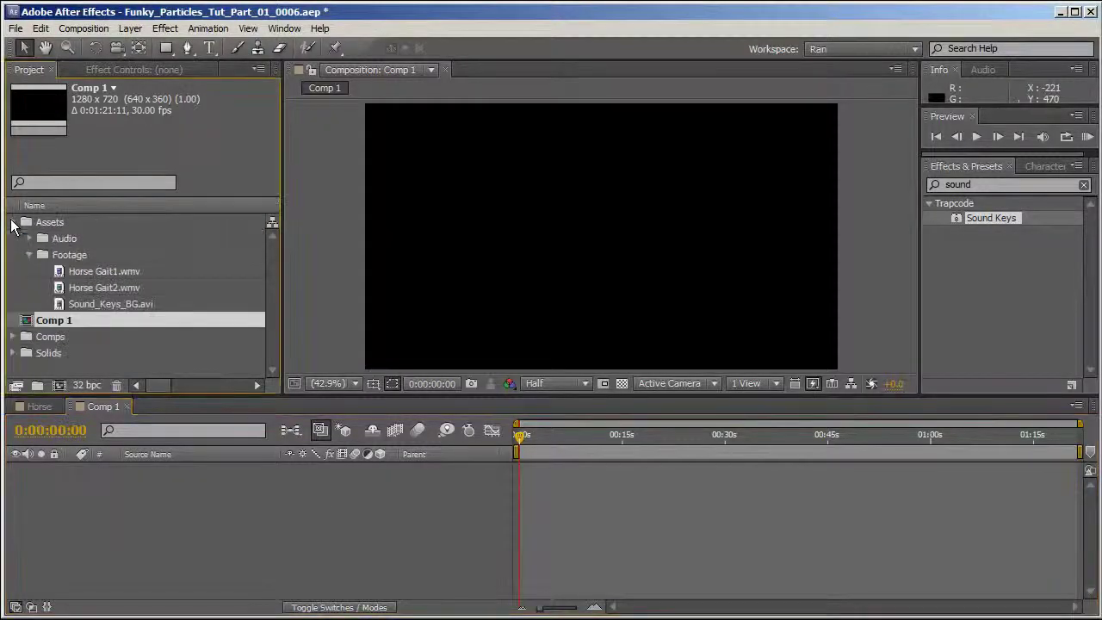
left_click_drag(122, 275, 192, 521)
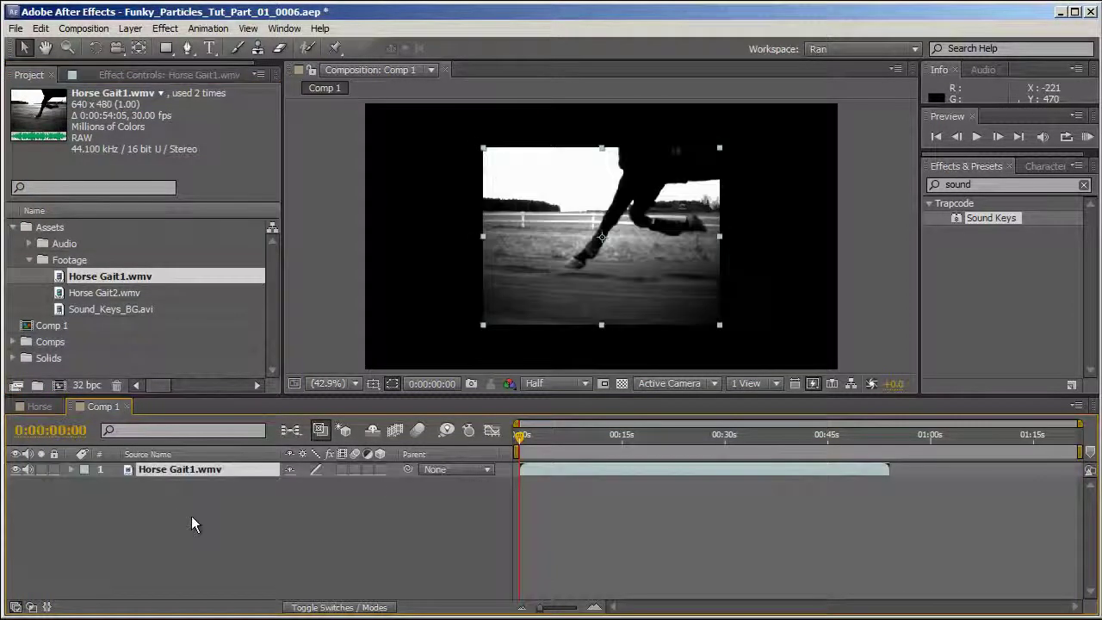
left_click(204, 483)
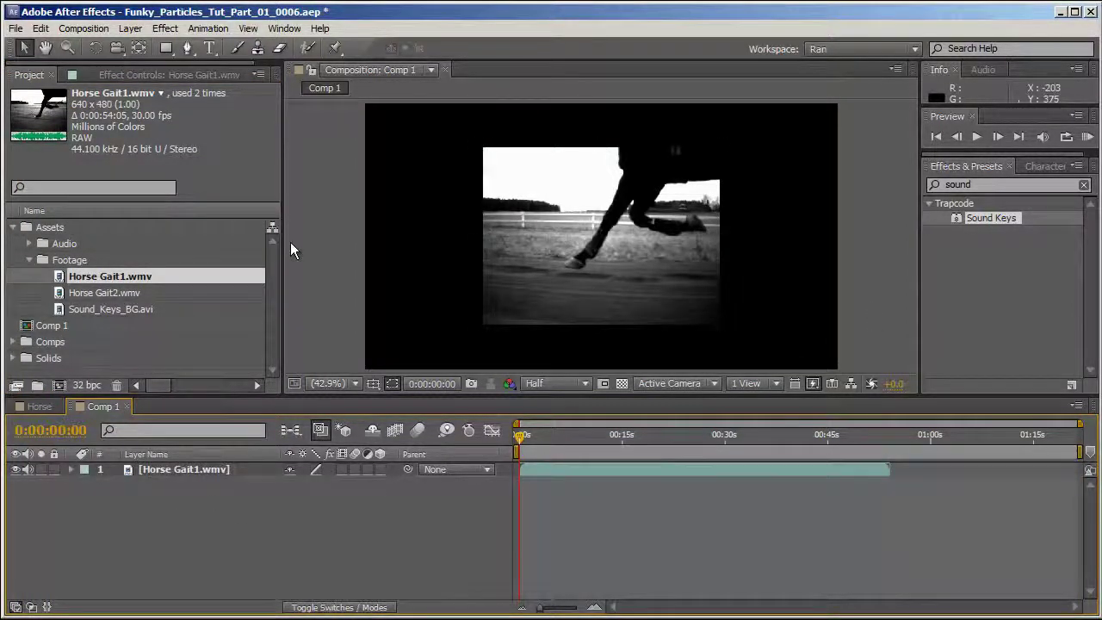
- Resize Comp 1 to 640 x 480 px to match the horse footage
left_click(204, 469)
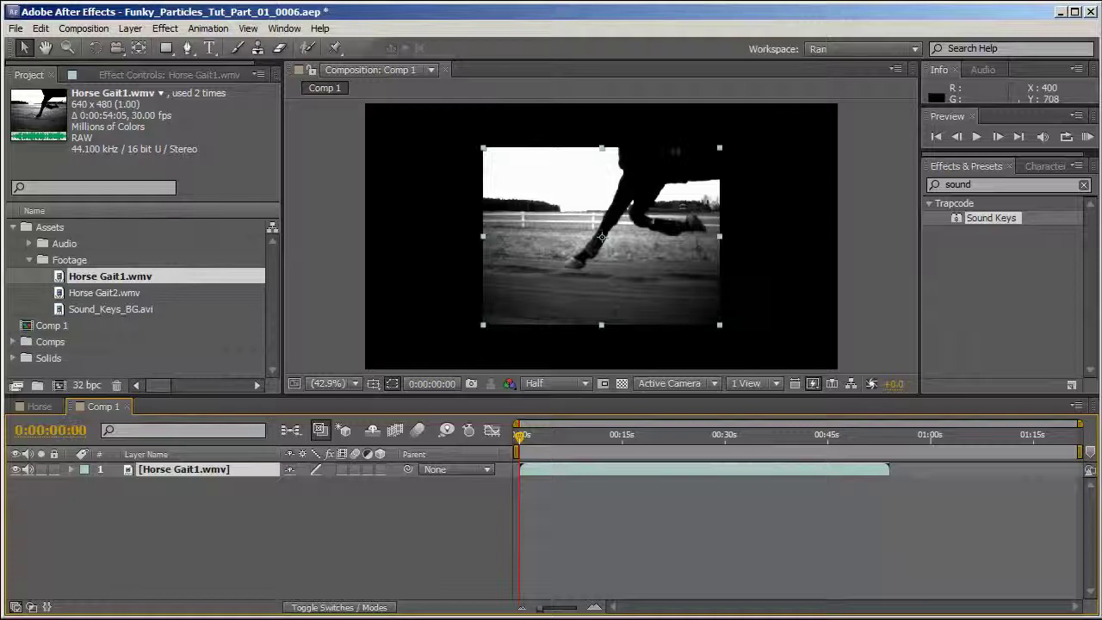
key("ctrl+k")
left_click(247, 293)
type("640")
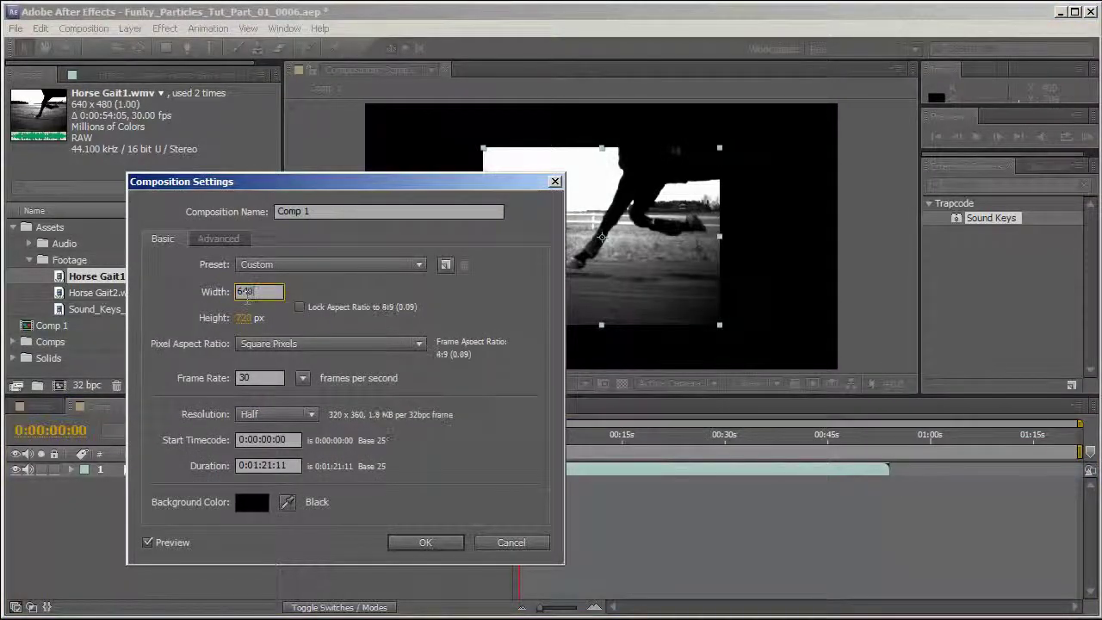
key("Tab")
type("480")
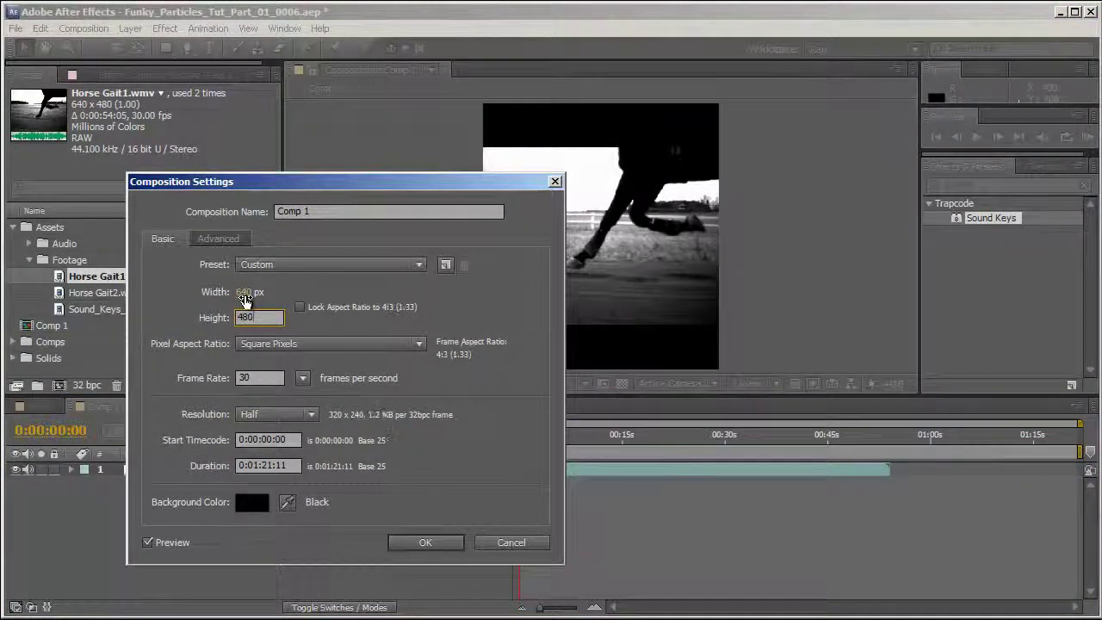
left_click(443, 542)
key("F2")
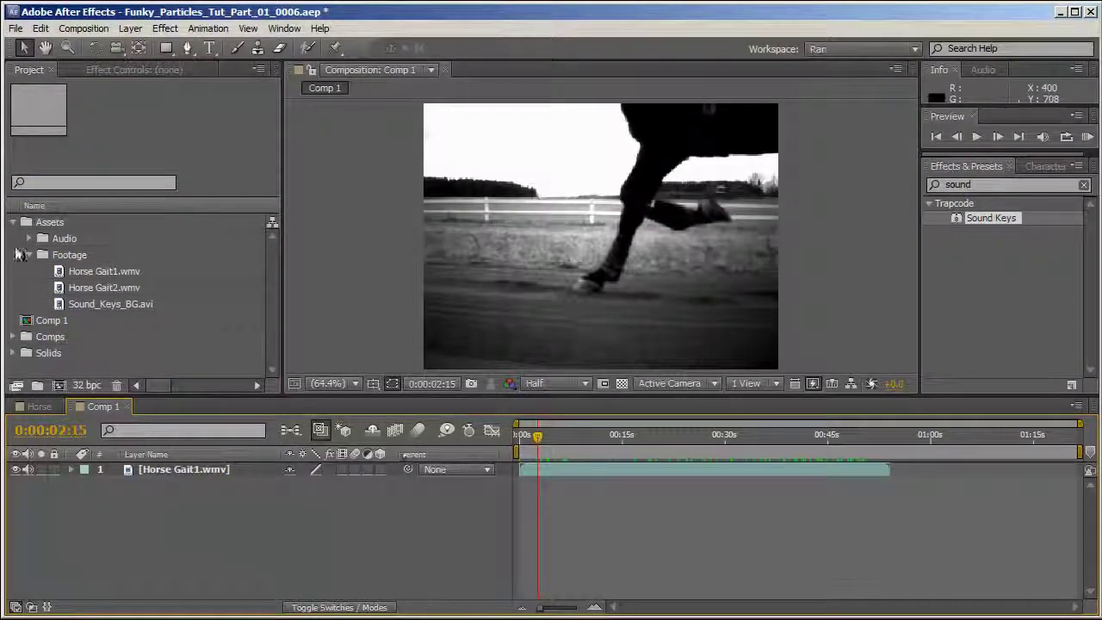
- Add the Horse_Slow_Motion_Audio composition from the Horse examples folder to Comp 1, beneath the Horse Gait1.wmv layer
left_click(12, 335)
scroll(44, 351, "down", 1)
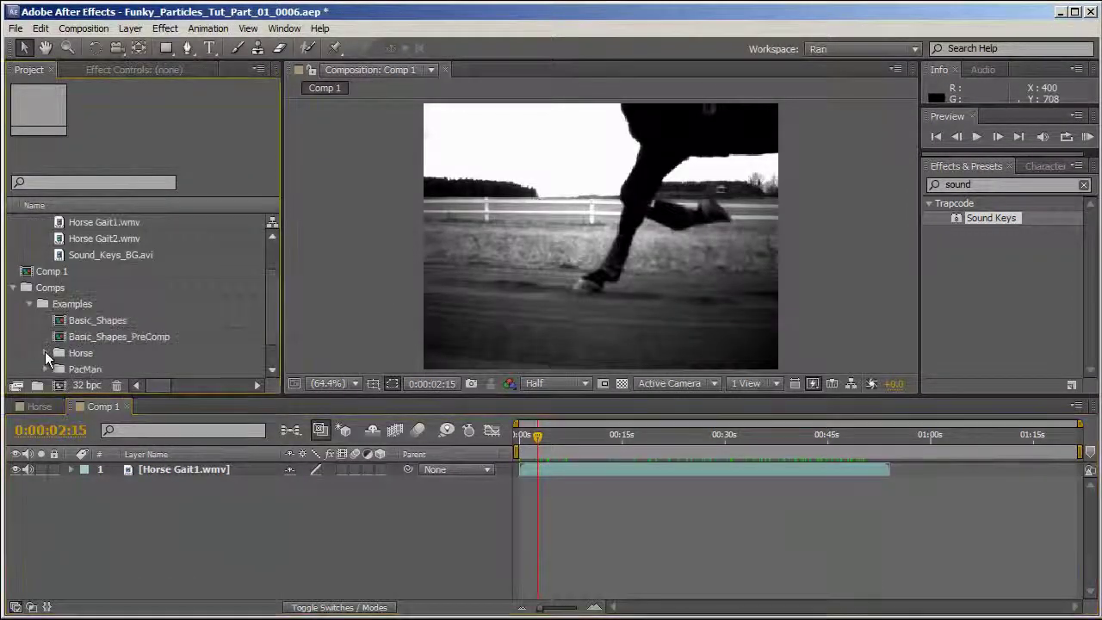
left_click(45, 351)
scroll(172, 362, "down", 2)
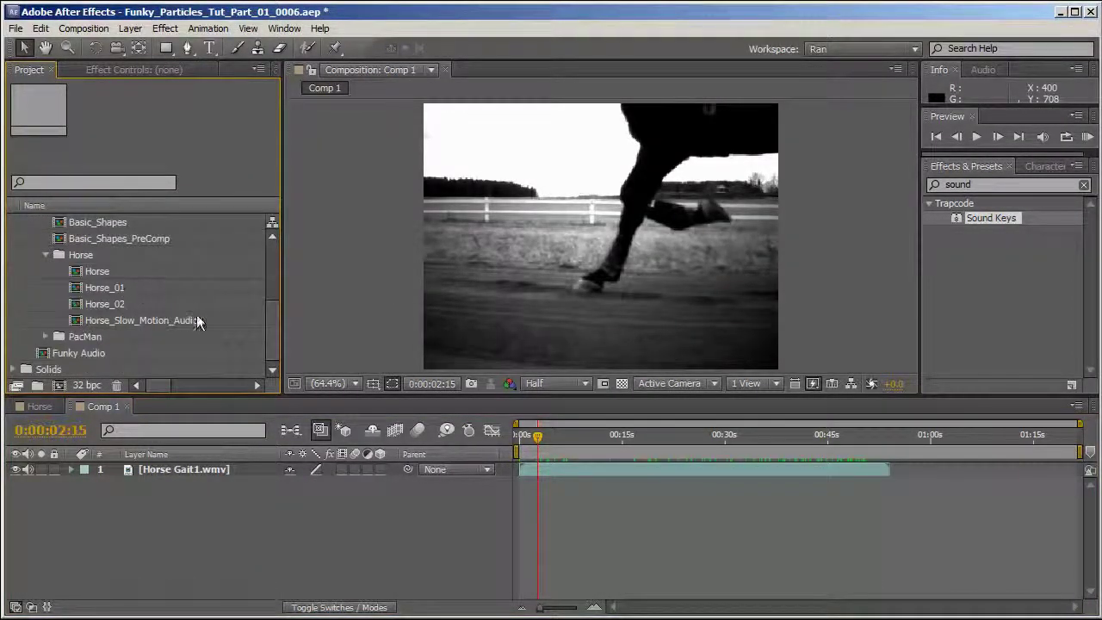
left_click_drag(152, 333, 191, 548)
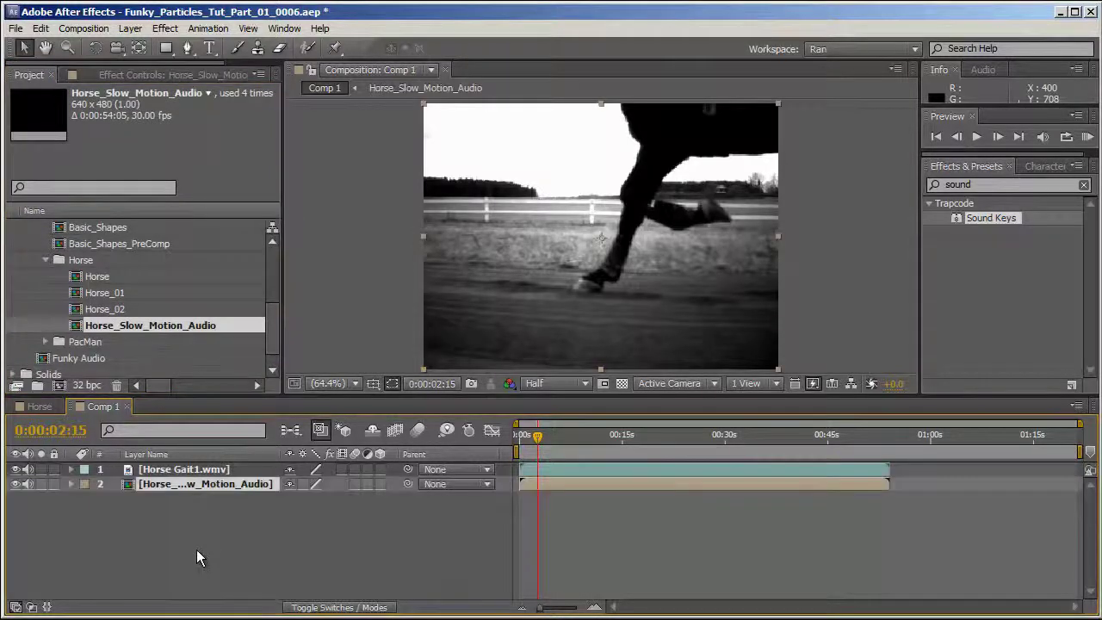
- Look inside the Horse_Slow_Motion_Audio precomp, scrub through its staggered audio layers and close it to return to Comp 1
double_click(204, 485)
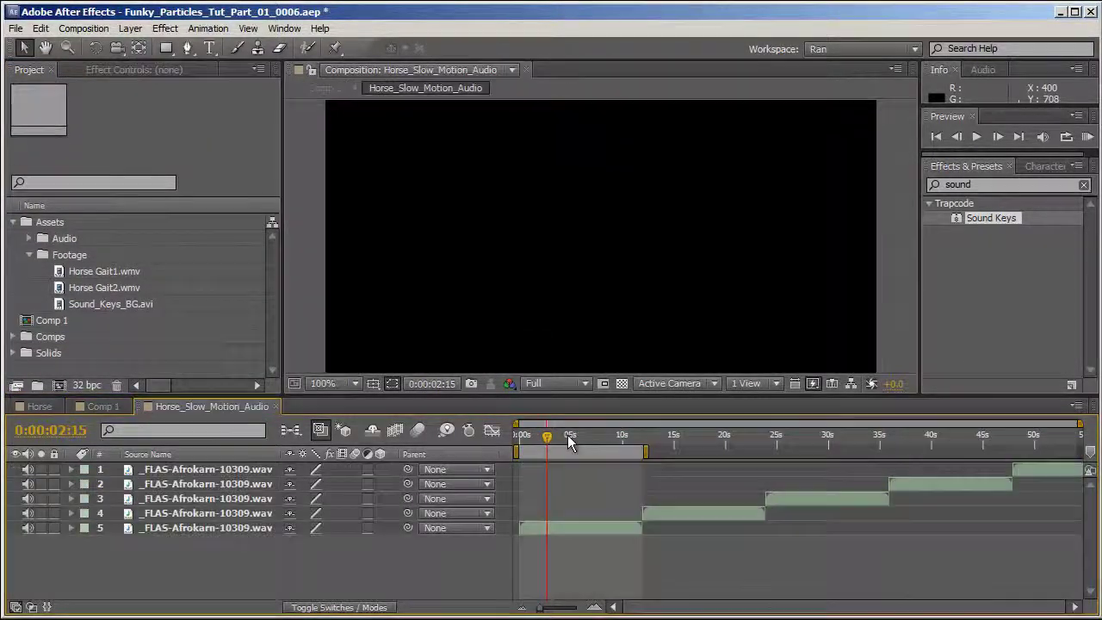
left_click(590, 437)
left_click_drag(591, 437, 635, 433)
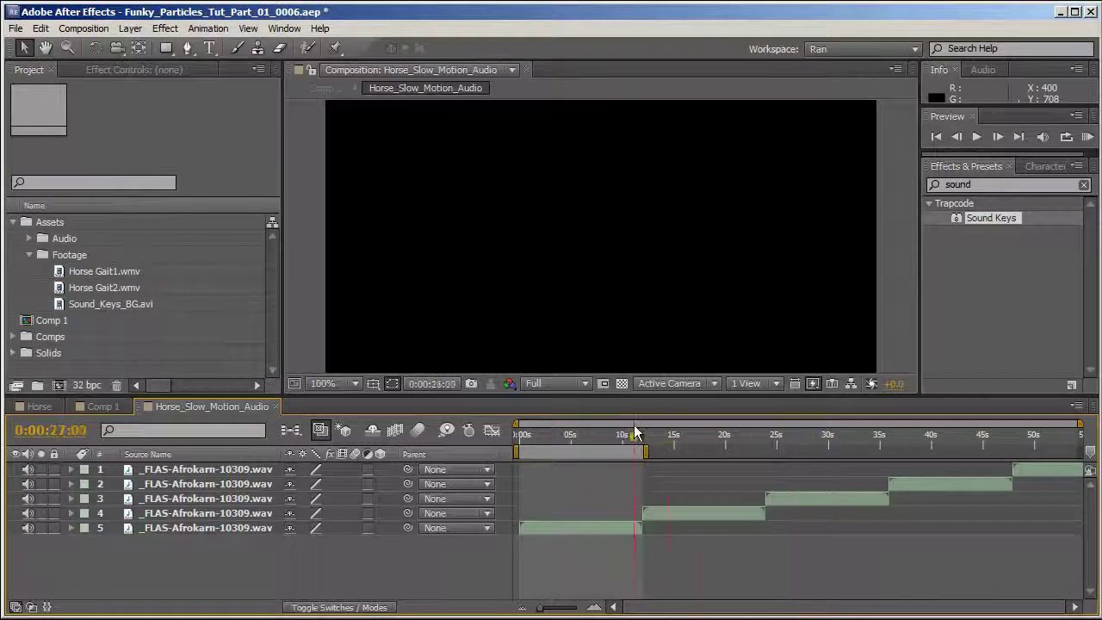
left_click(275, 406)
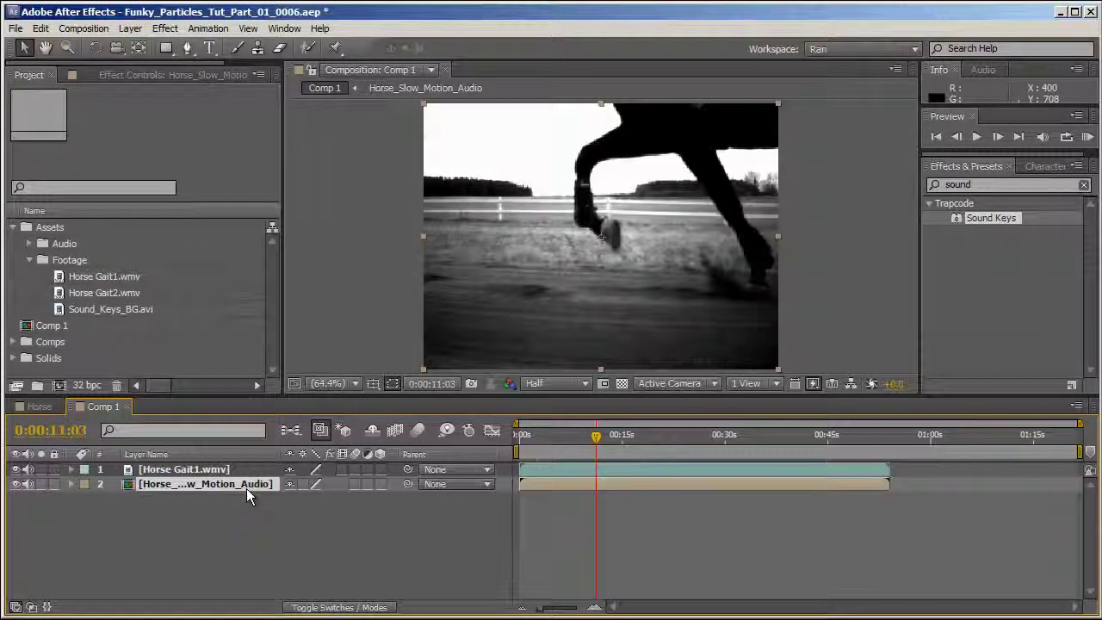
- End the work area at the audio layer's out point, trim Comp 1 to the work area and go to 0:00:05:19
key("o")
key("n")
right_click(717, 455)
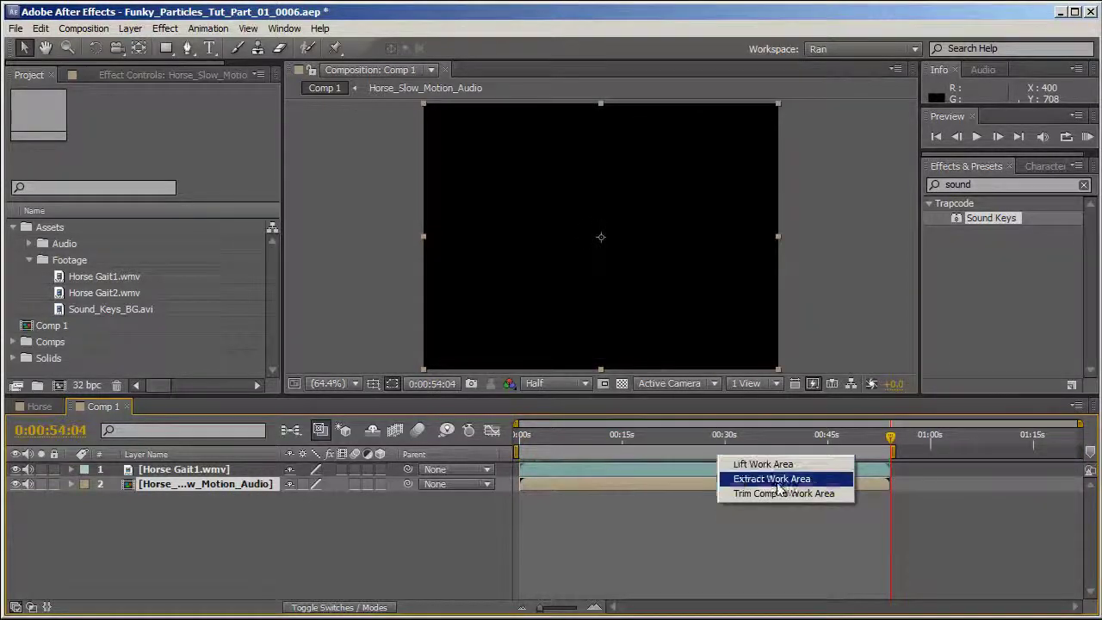
left_click(787, 493)
left_click(579, 441)
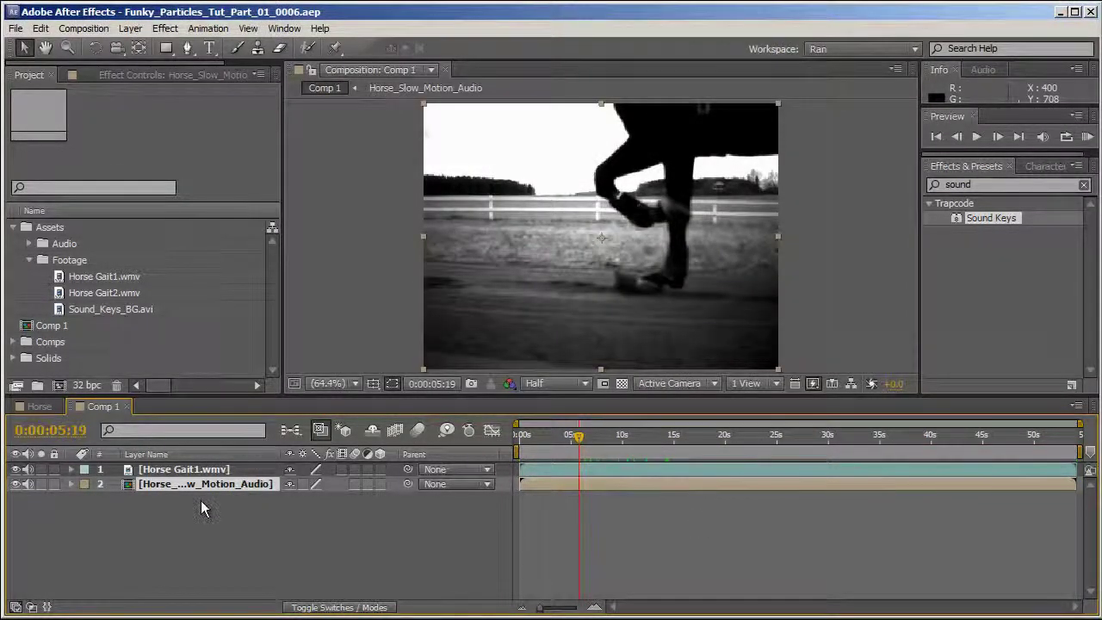
- Add a null object to Comp 1 and name it SoundKeys
right_click(223, 523)
mouse_move(291, 530)
left_click(461, 618)
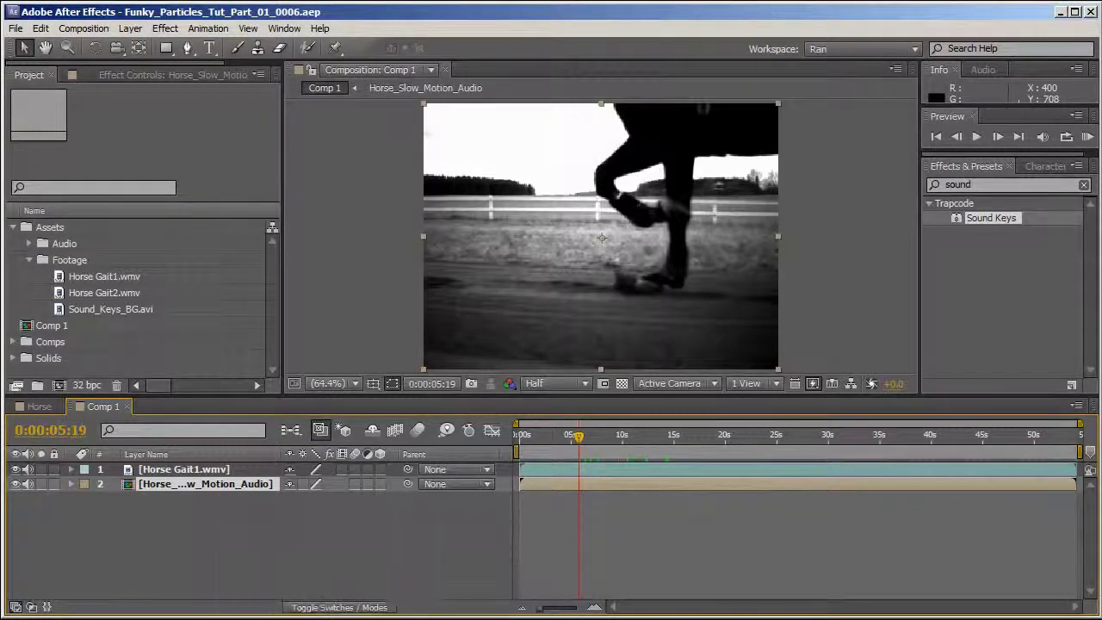
key("Return")
type("SoundKeys")
key("Return")
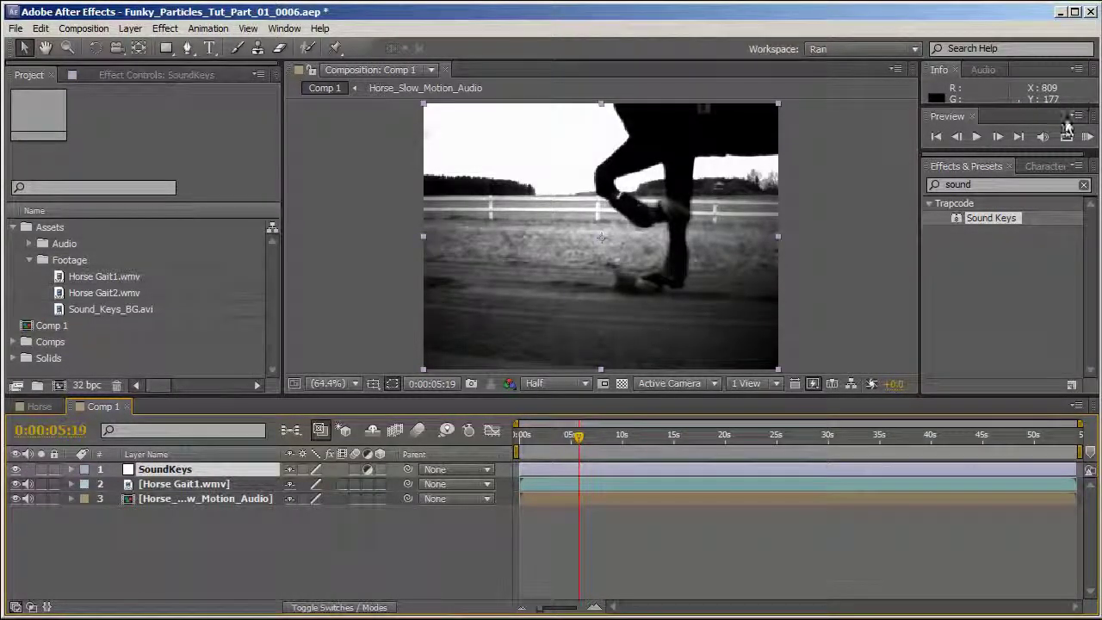
- Apply Sound Keys to the SoundKeys null with Horse_Slow_Motion_Audio as the audio layer, and place the null below the hidden Horse Gait1.wmv
double_click(990, 218)
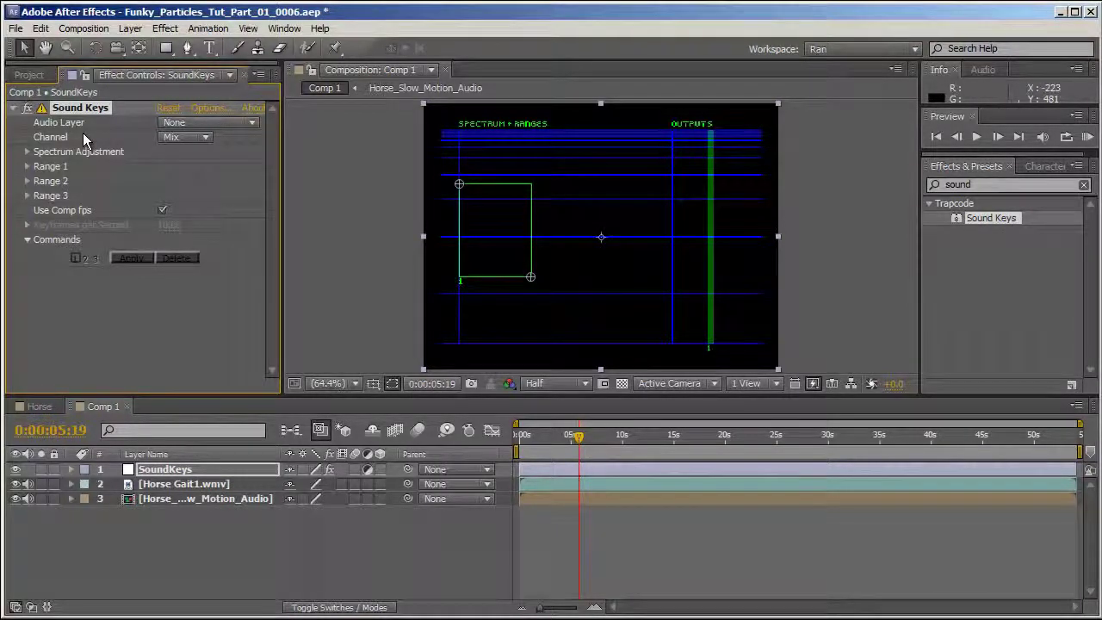
left_click(208, 124)
left_click(266, 191)
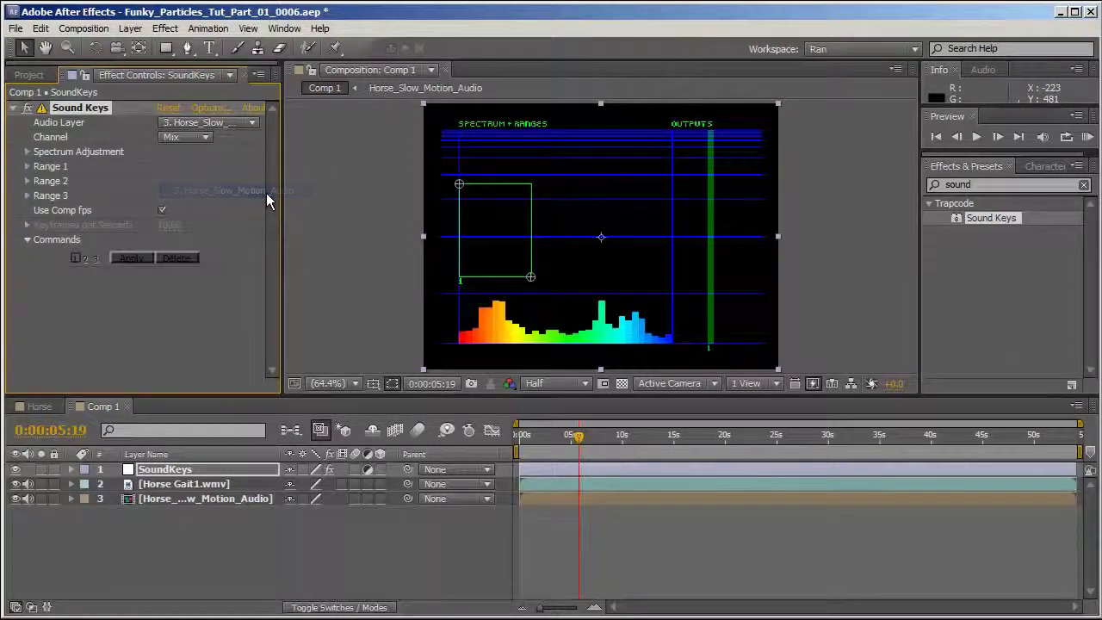
left_click_drag(177, 484, 182, 492)
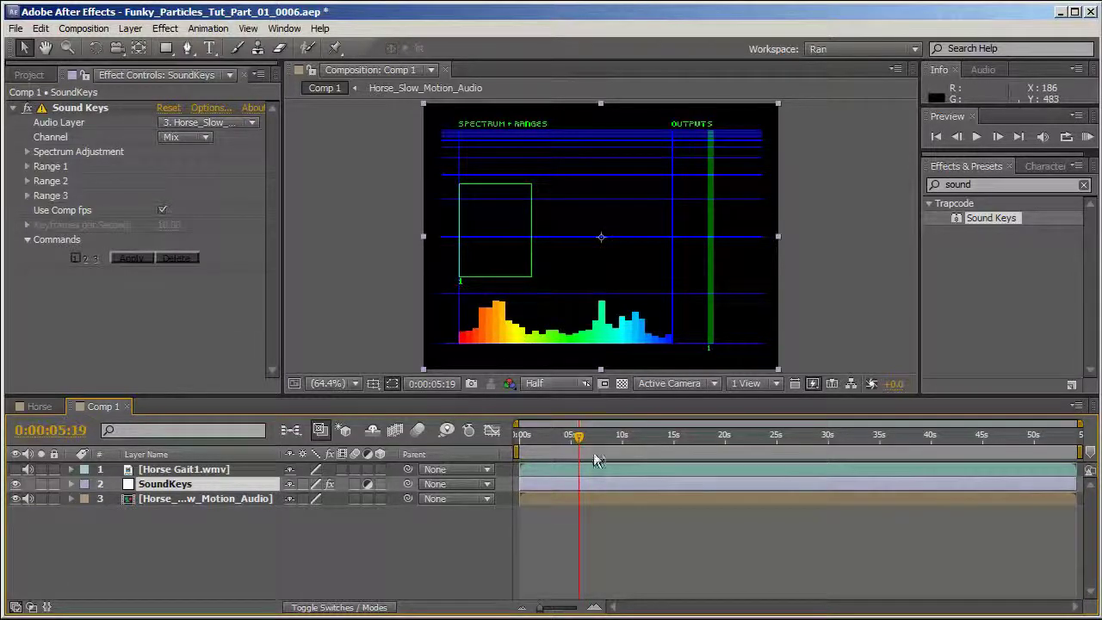
- Run a RAM preview of the Sound Keys spectrum and scrub to 0:00:06:02 to examine which frequencies peak with the music
left_click(565, 437)
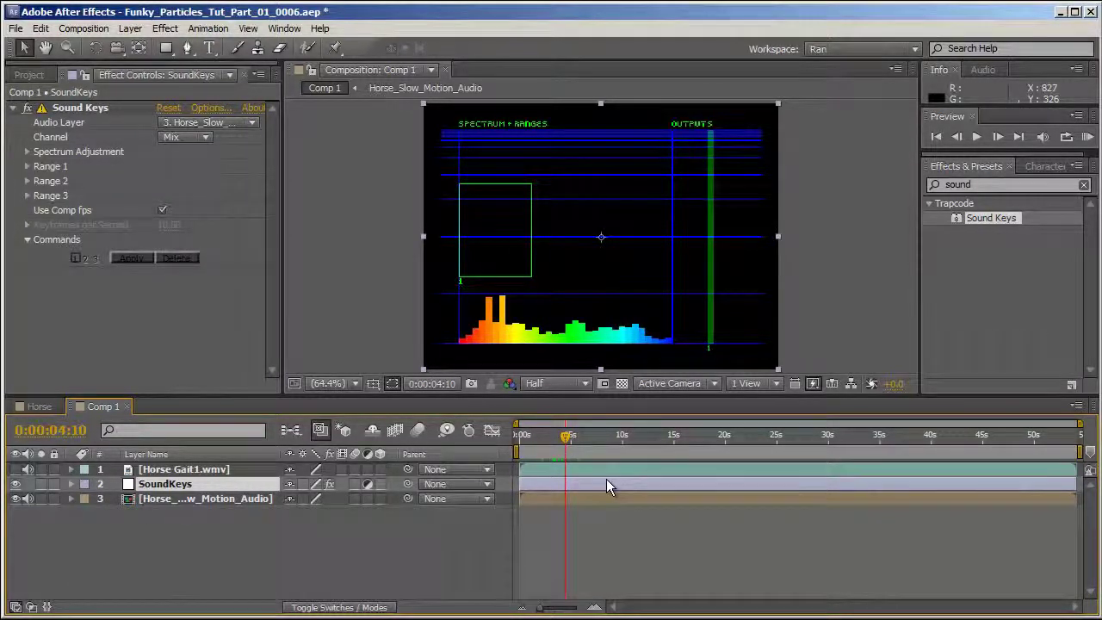
key("KP_0")
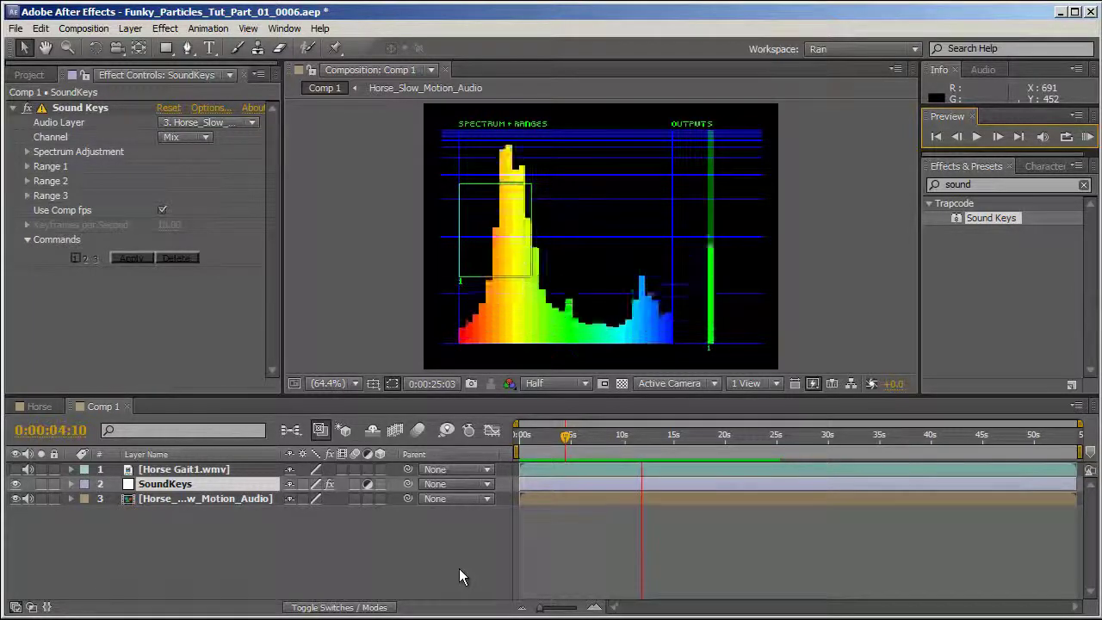
left_click(558, 441)
left_click_drag(558, 447, 561, 448)
left_click_drag(566, 442, 570, 444)
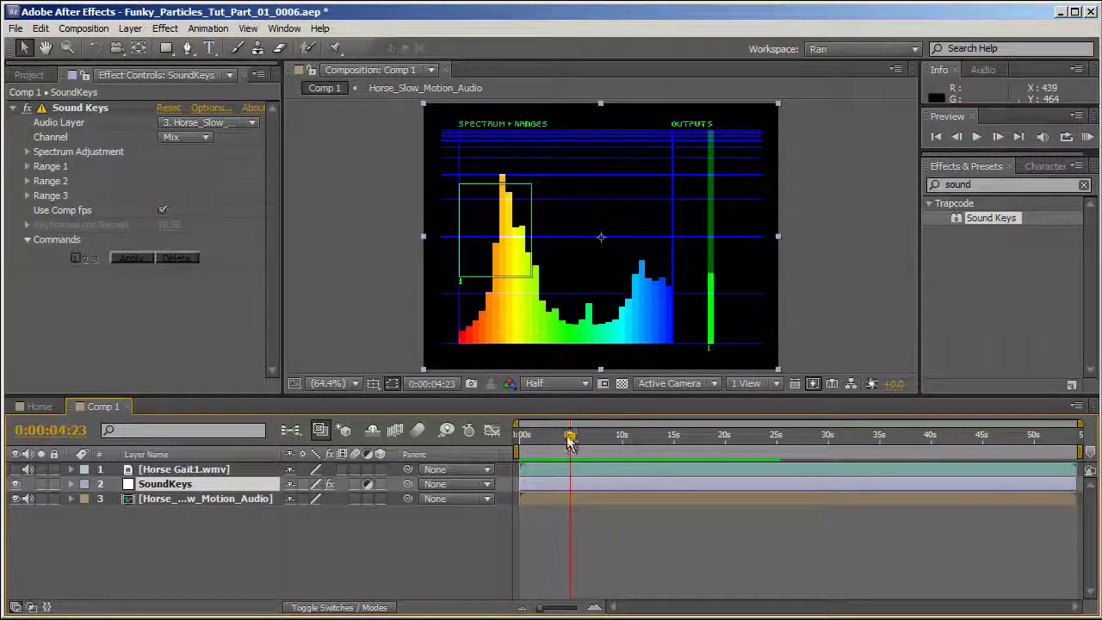
mouse_move(570, 437)
left_mouse_down()
mouse_move(563, 444)
mouse_move(582, 438)
left_mouse_up()
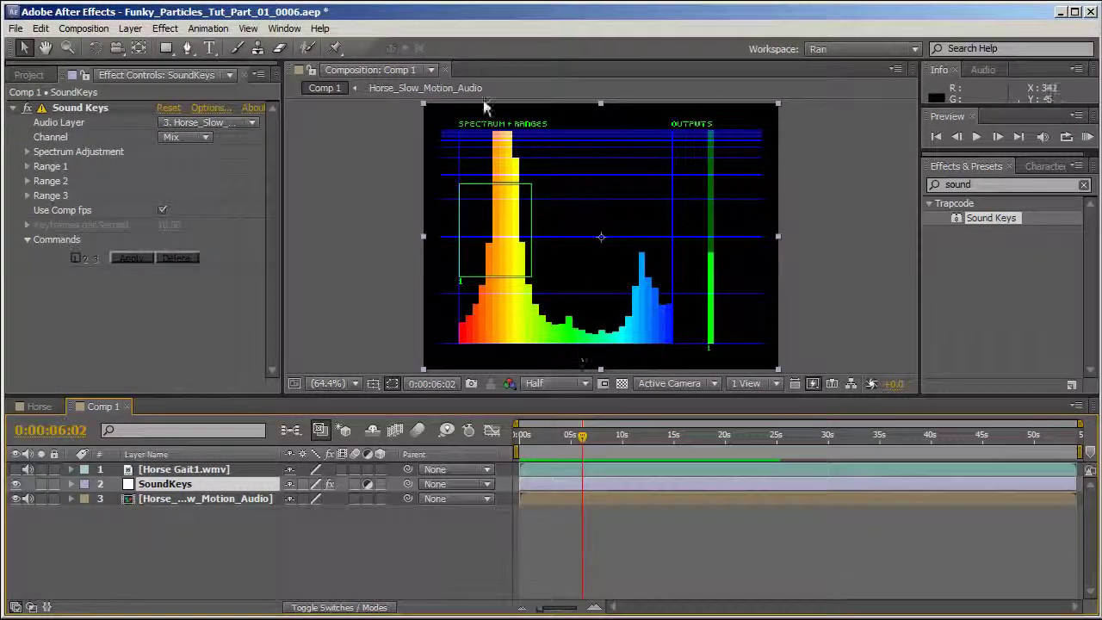
- Lower the Base in Sound Keys' Spectrum Adjustment to 0.7, checking the spectrum at 0:00:05:00 and 0:00:09:03
left_click(27, 151)
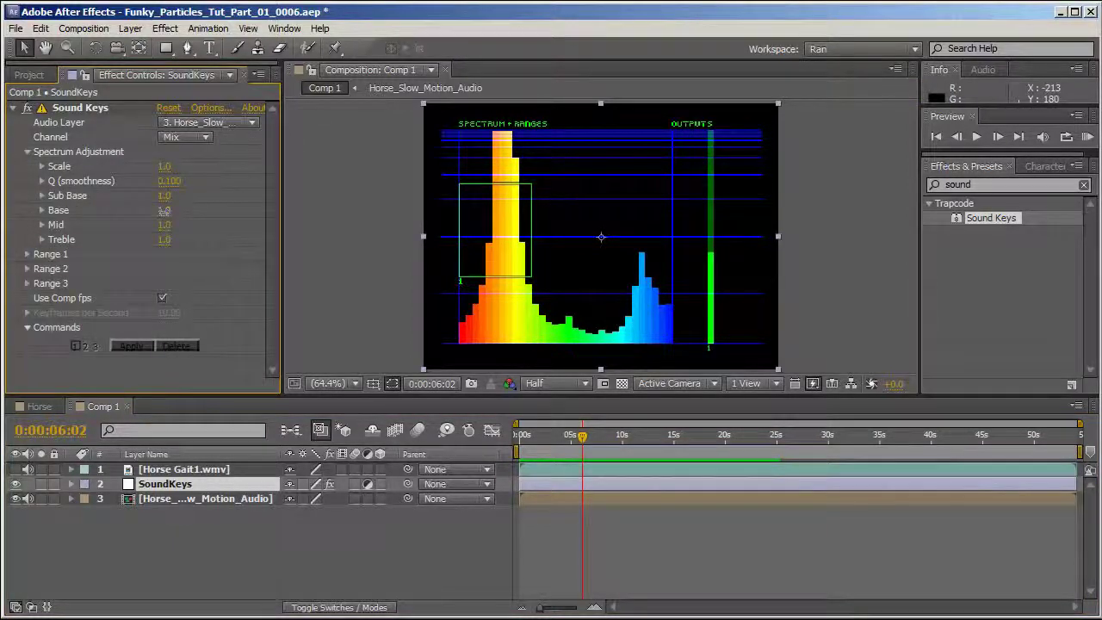
left_click_drag(164, 210, 147, 211)
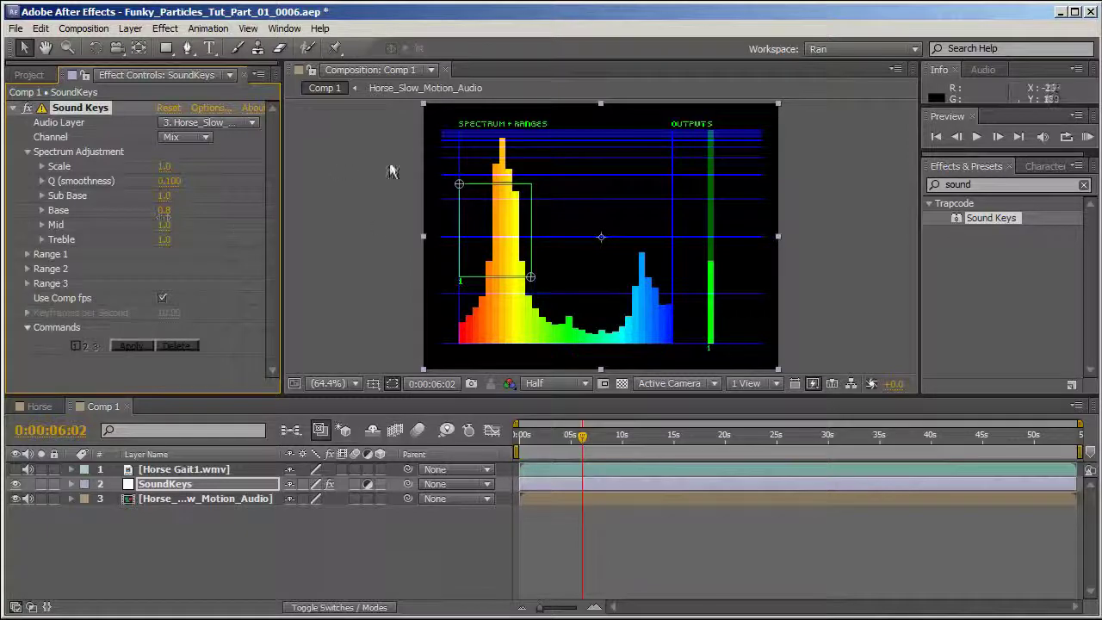
left_click_drag(583, 435, 571, 451)
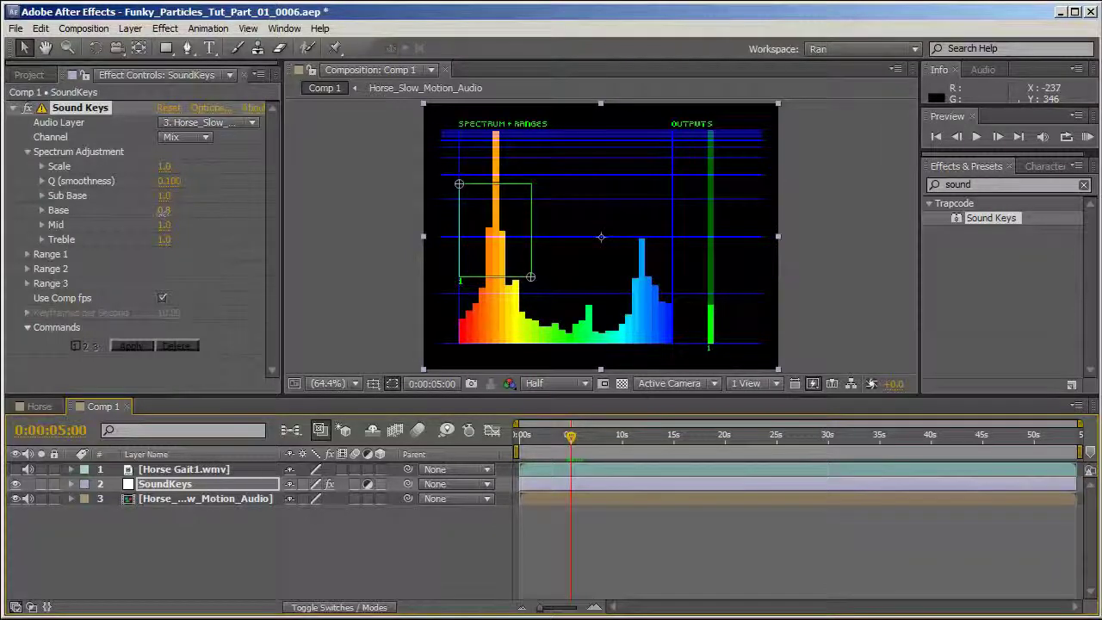
left_click_drag(155, 214, 155, 214)
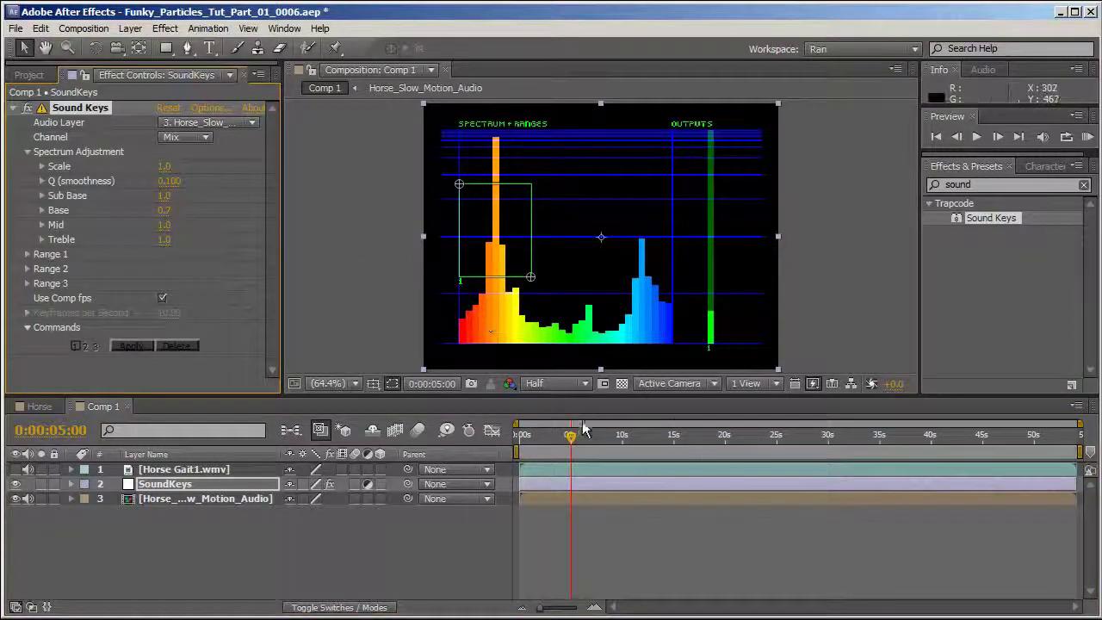
left_click_drag(571, 437, 612, 448)
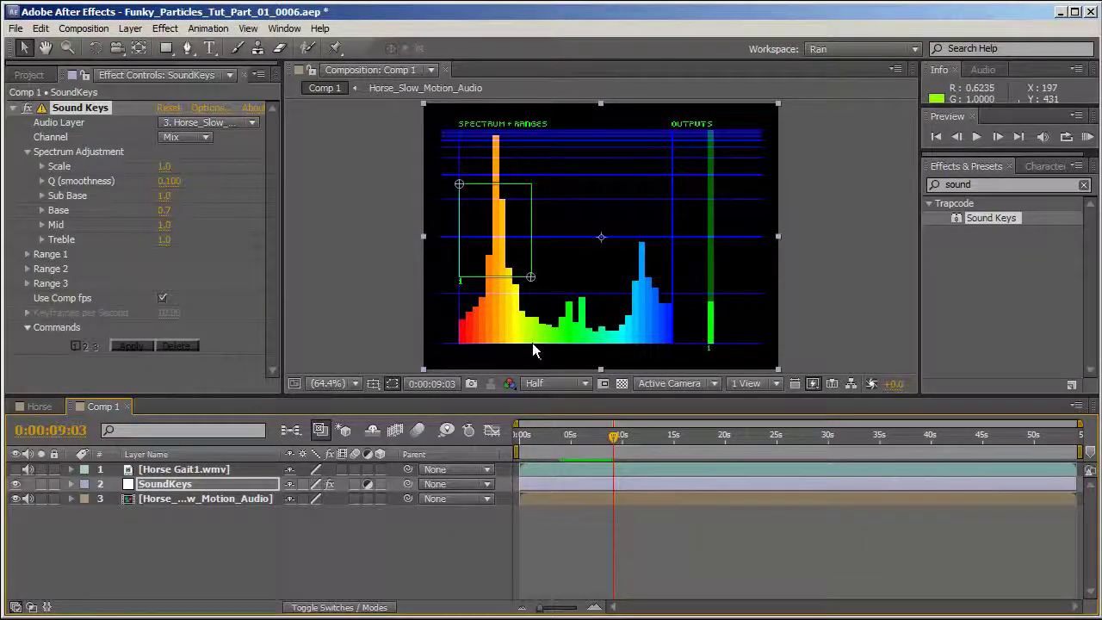
- Raise the Treble in Sound Keys' Spectrum Adjustment to 1.4 and check the spectrum up to 0:00:16:18
mouse_move(636, 444)
left_mouse_down()
mouse_move(626, 447)
mouse_move(640, 451)
left_mouse_up()
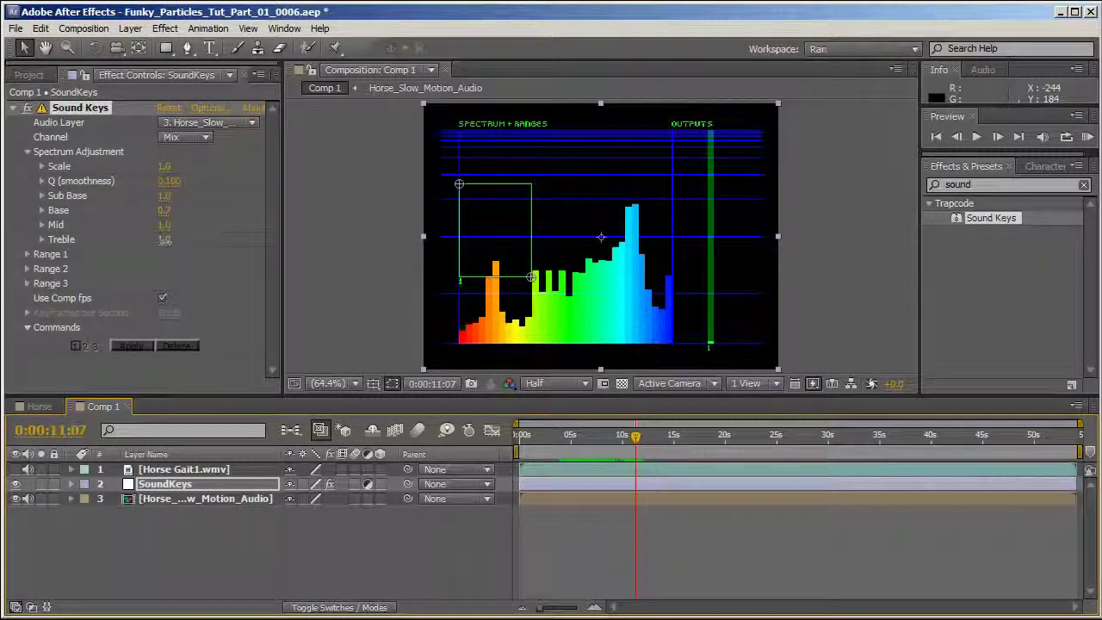
left_click_drag(171, 244, 198, 245)
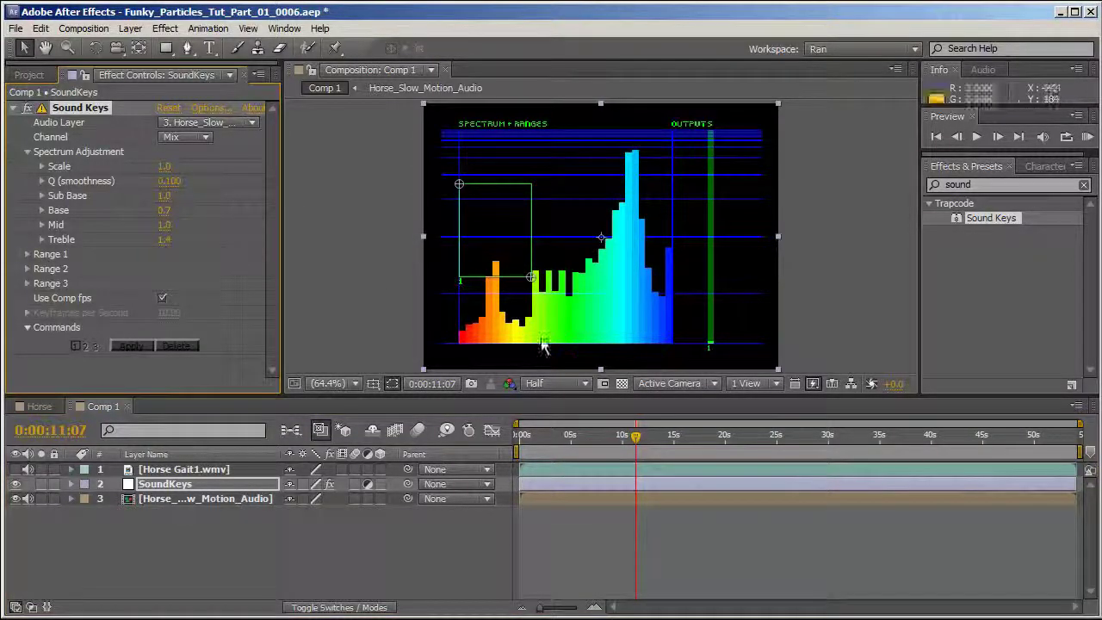
left_click_drag(658, 440, 689, 472)
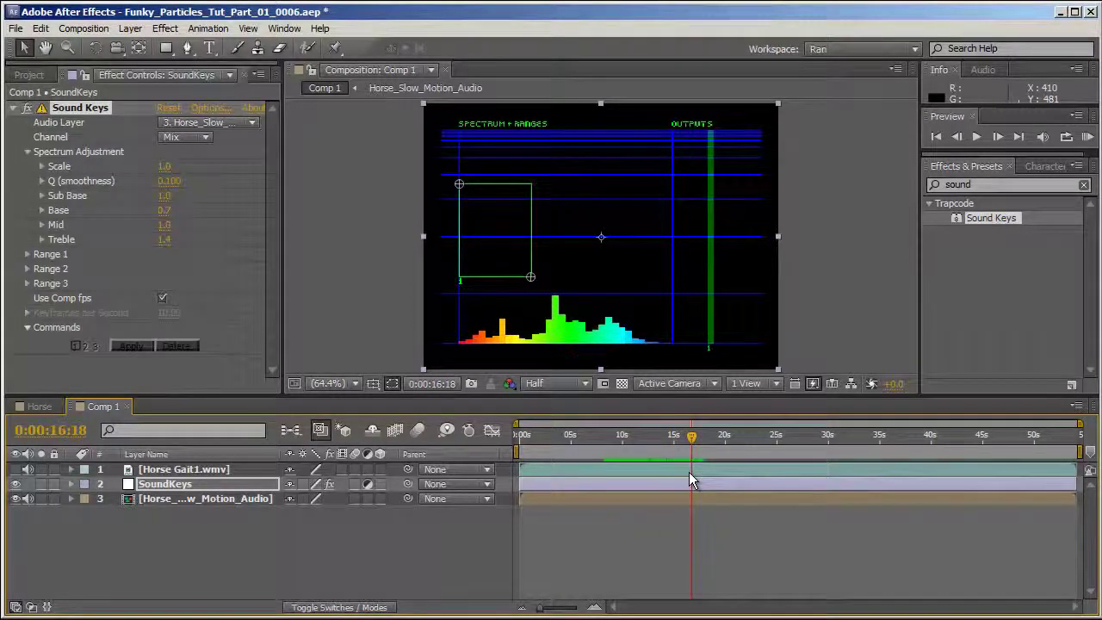
left_click(27, 153)
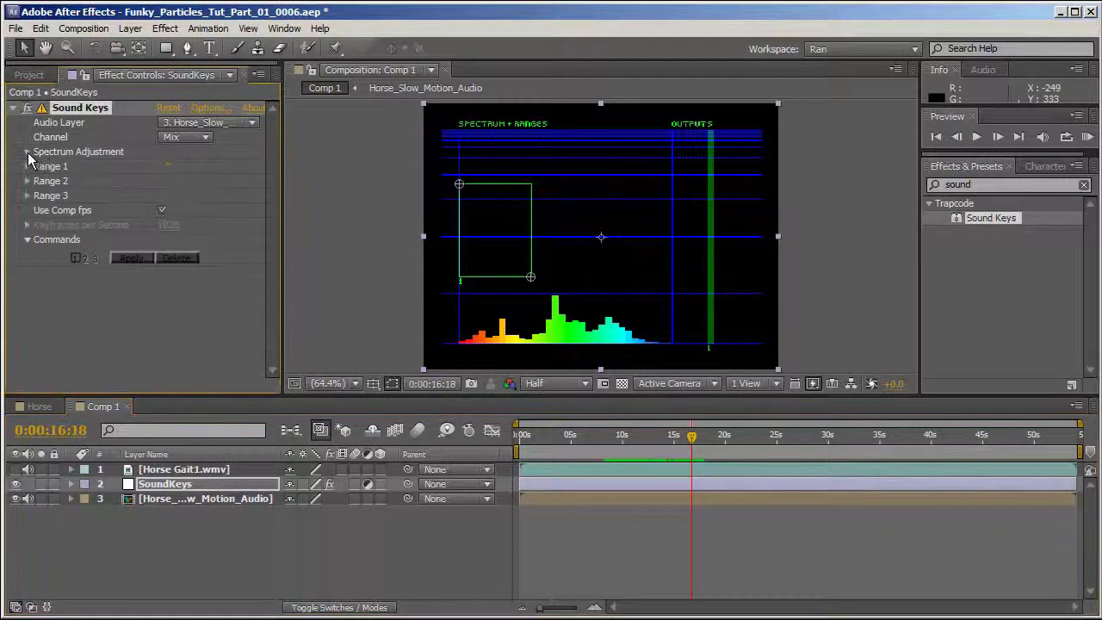
- Narrow Sound Keys' Range 1 to a thin full-height strip over the orange bass peak, with corners at about 128, 52 and 125, 449
left_click(27, 166)
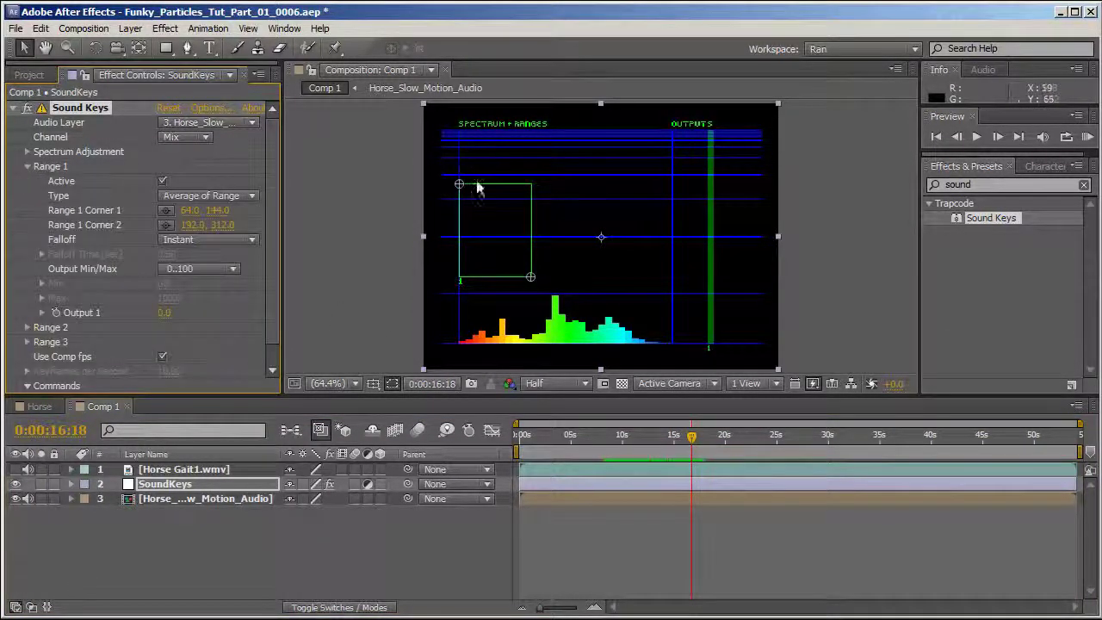
left_click_drag(641, 436, 613, 445)
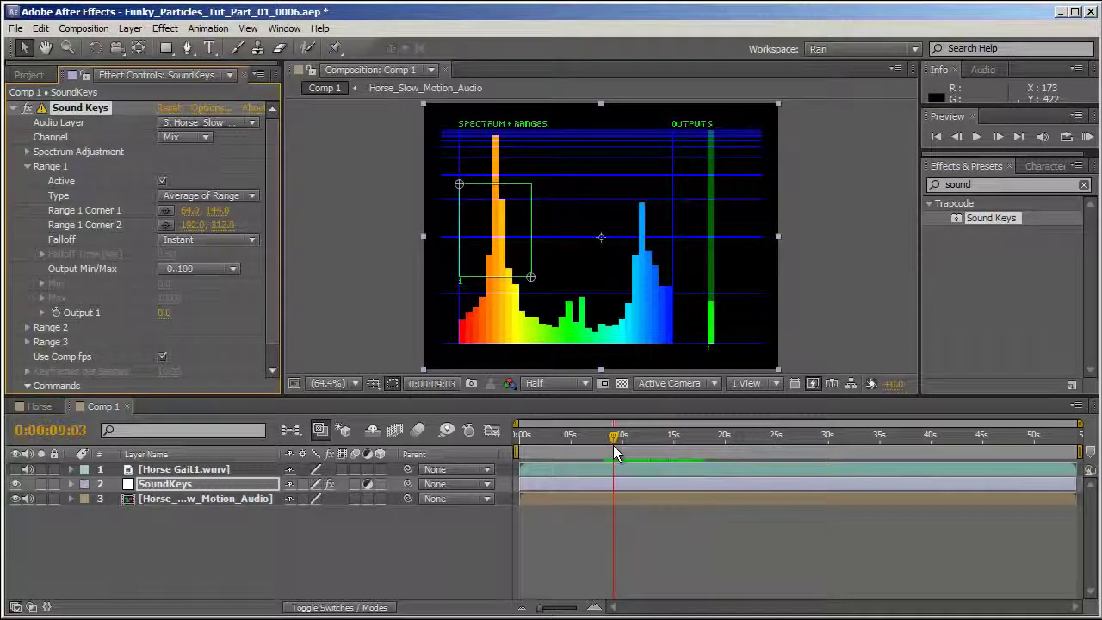
left_click_drag(460, 185, 497, 137)
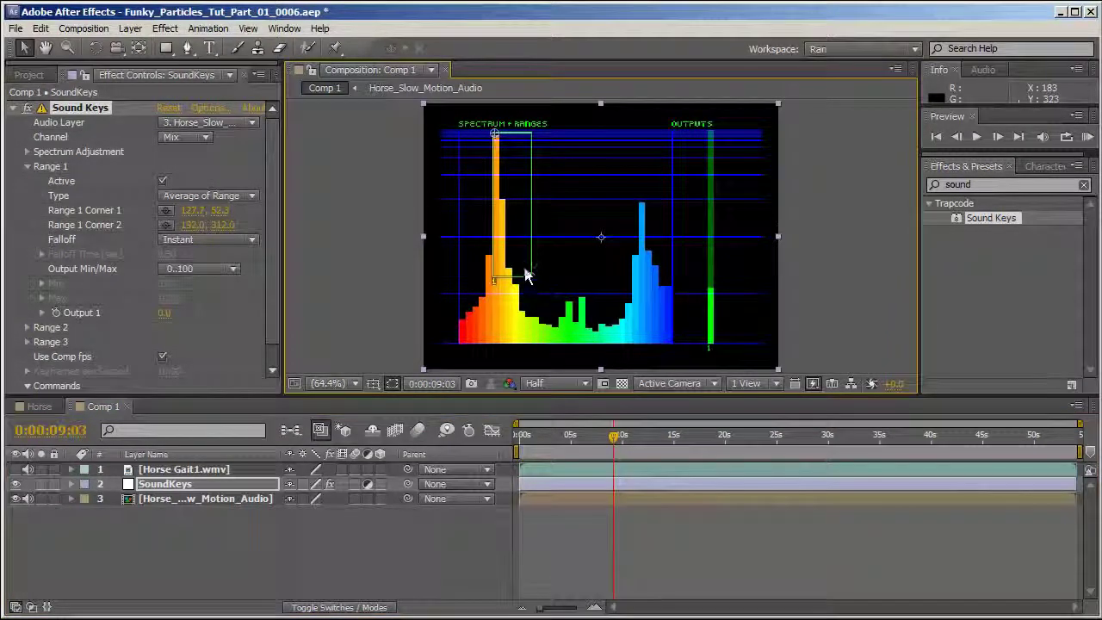
left_click_drag(531, 278, 508, 348)
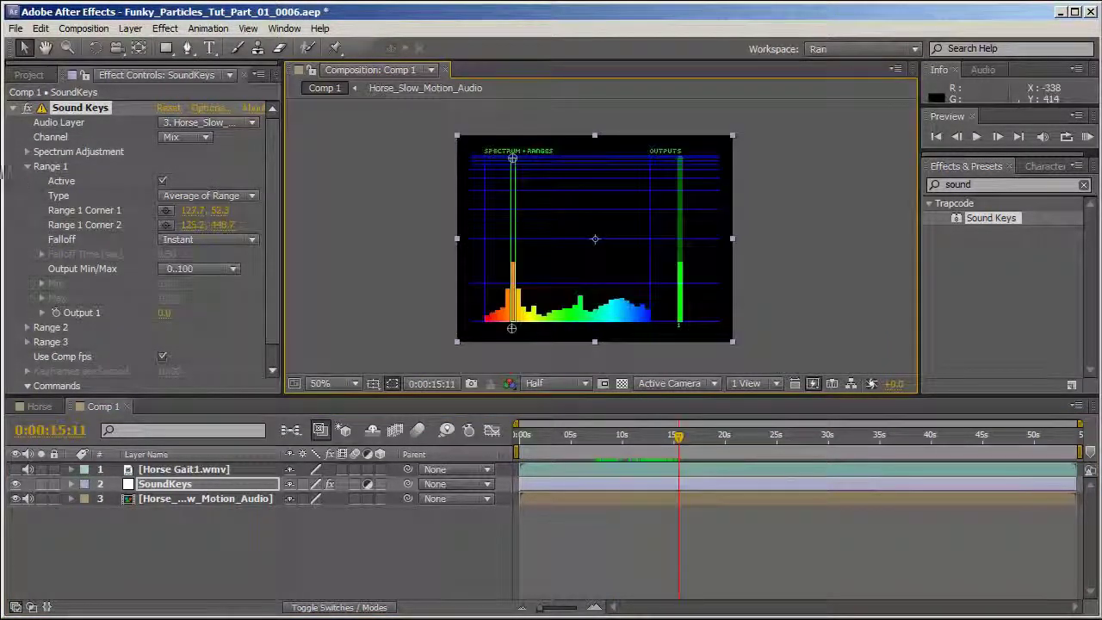
left_click(27, 167)
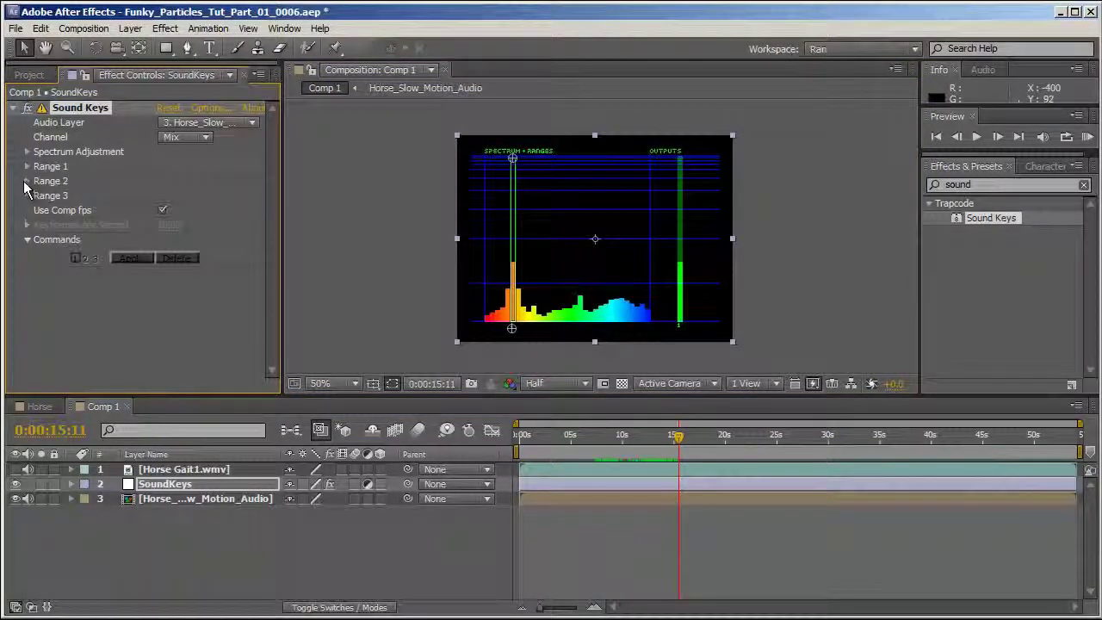
- Activate Range 2 in Sound Keys and fit it around the blue treble peak at 0:00:16:03, with Corner 2 at about 386, 440
left_click(26, 182)
left_click(160, 195)
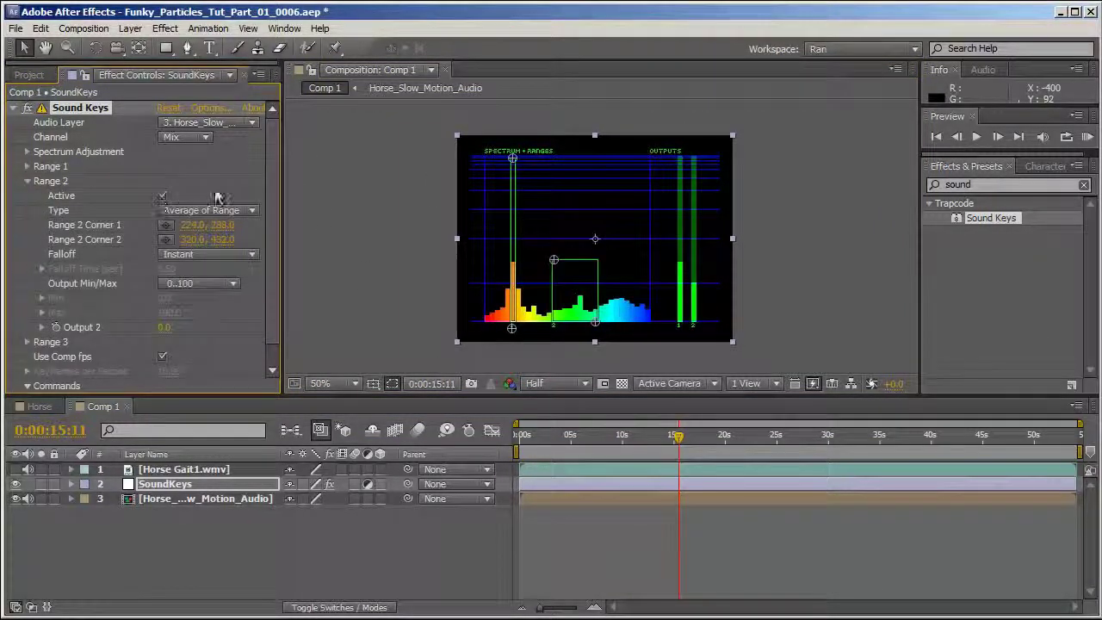
left_click_drag(679, 436, 683, 446)
left_click_drag(552, 260, 617, 185)
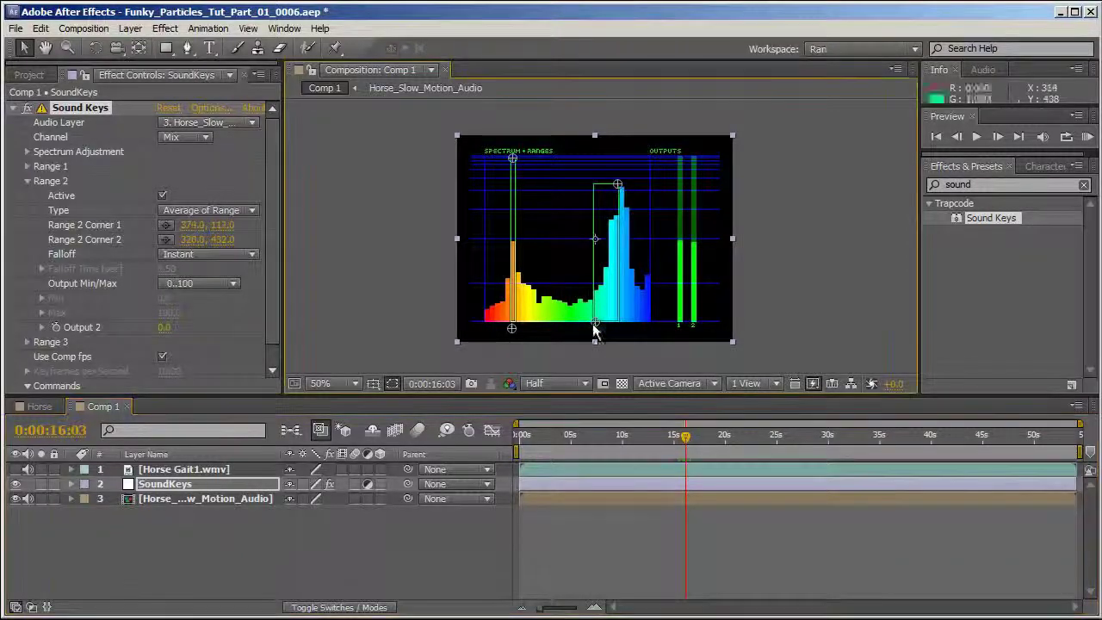
left_click_drag(594, 325, 622, 329)
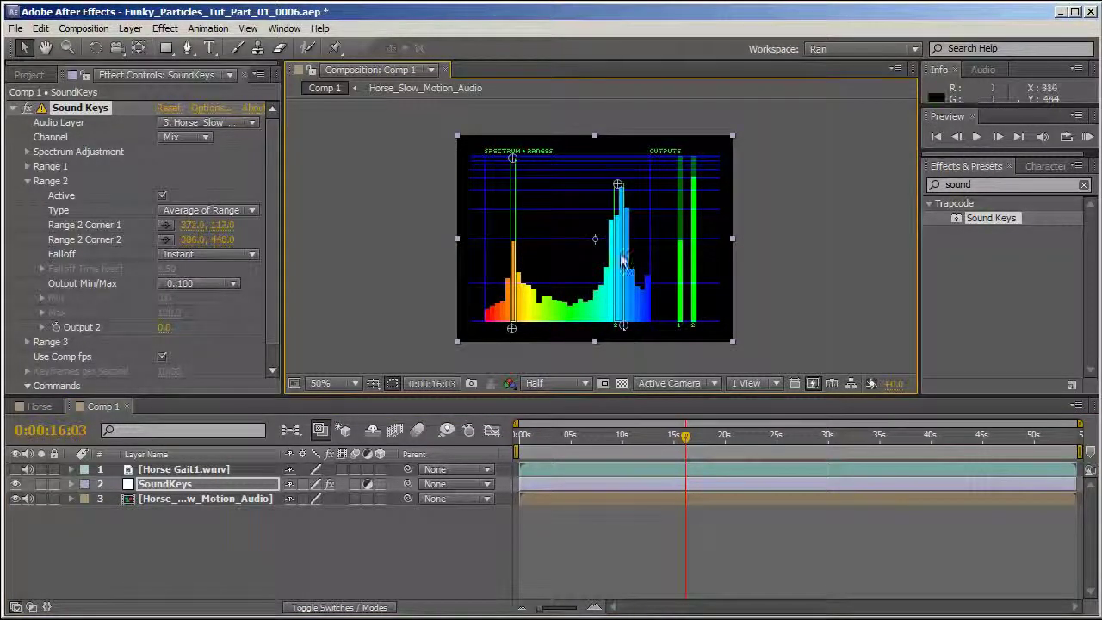
- Refine Range 2's Corner 1 against the treble peaks to about 366, 88 and check the range at 0:00:20:04
key("period")
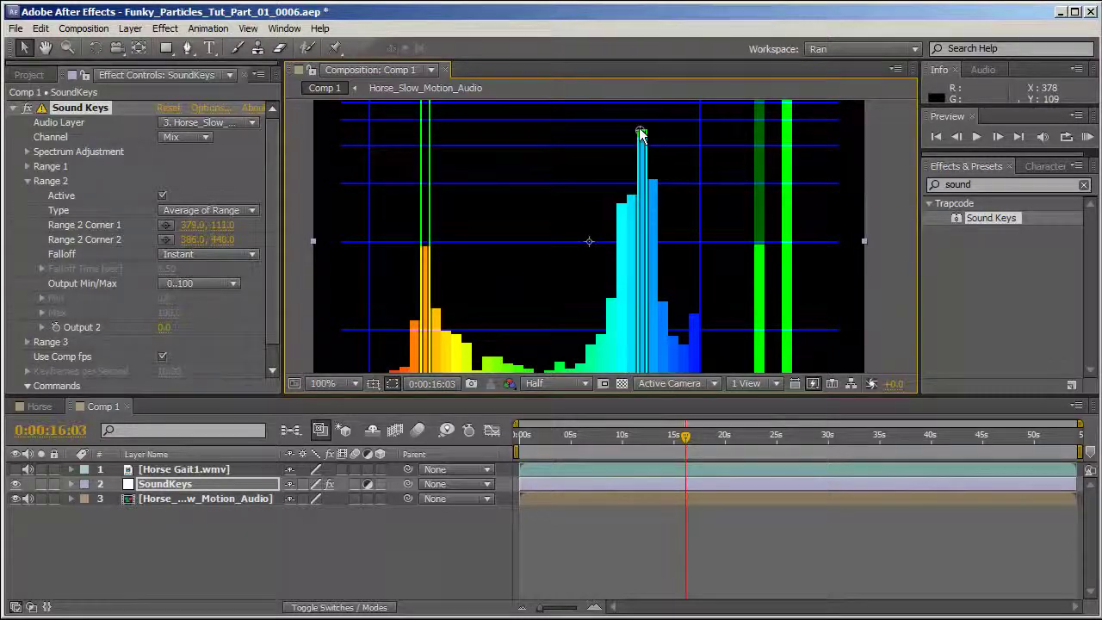
scroll(705, 179, "down", 1)
left_click_drag(697, 194, 610, 202)
scroll(706, 261, "up", 1)
mouse_move(686, 439)
left_mouse_down()
mouse_move(650, 433)
mouse_move(667, 433)
left_mouse_up()
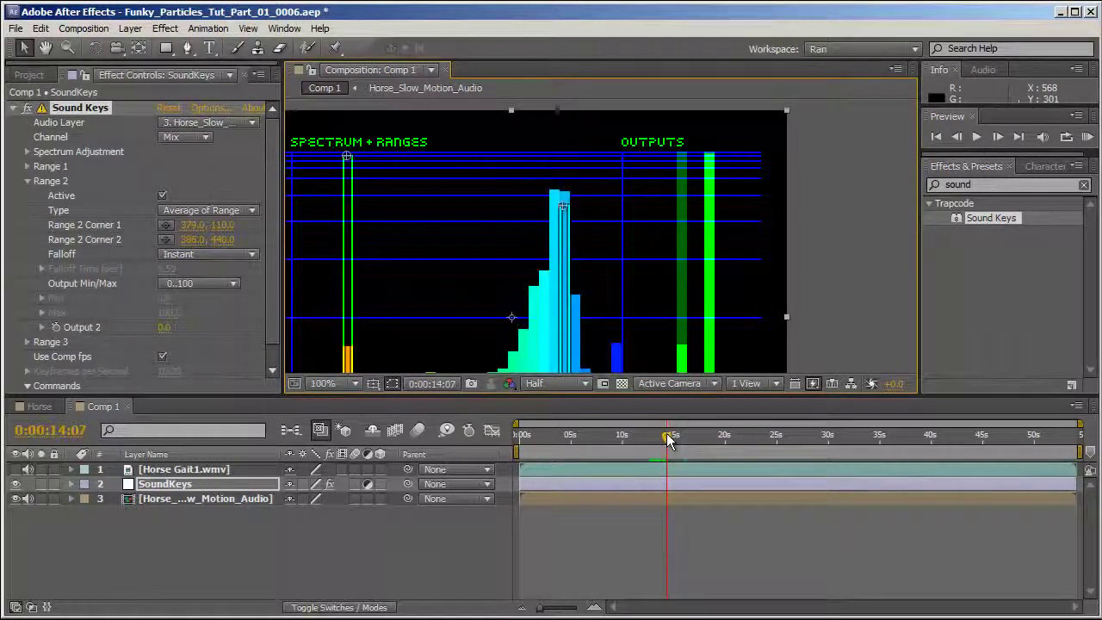
left_click_drag(564, 210, 552, 188)
left_click_drag(667, 437, 727, 437)
scroll(614, 233, "down", 2)
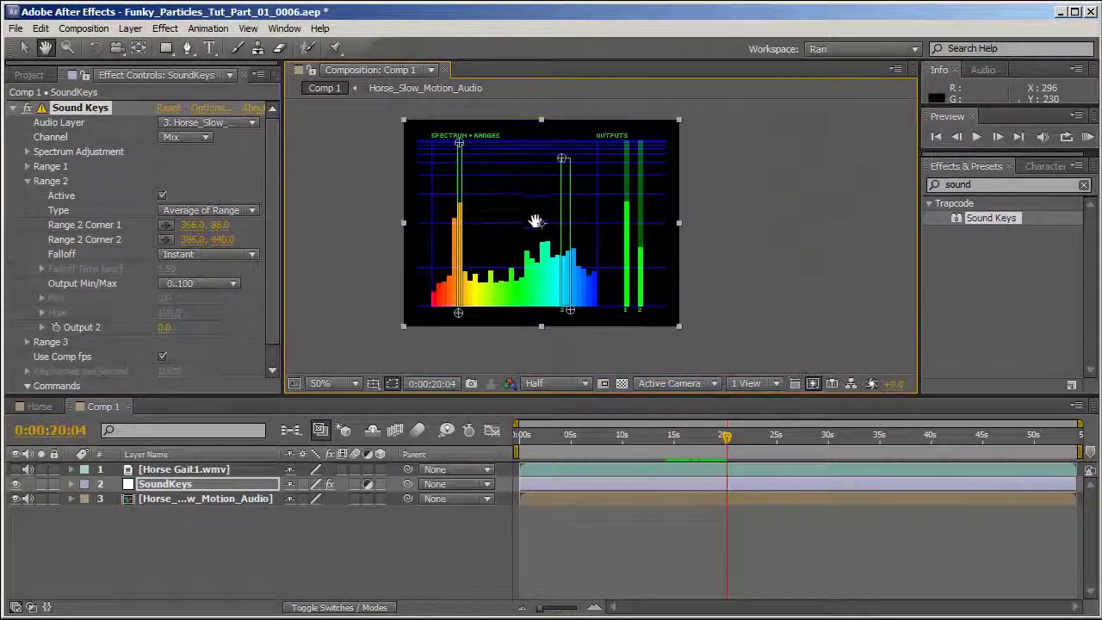
left_click(26, 182)
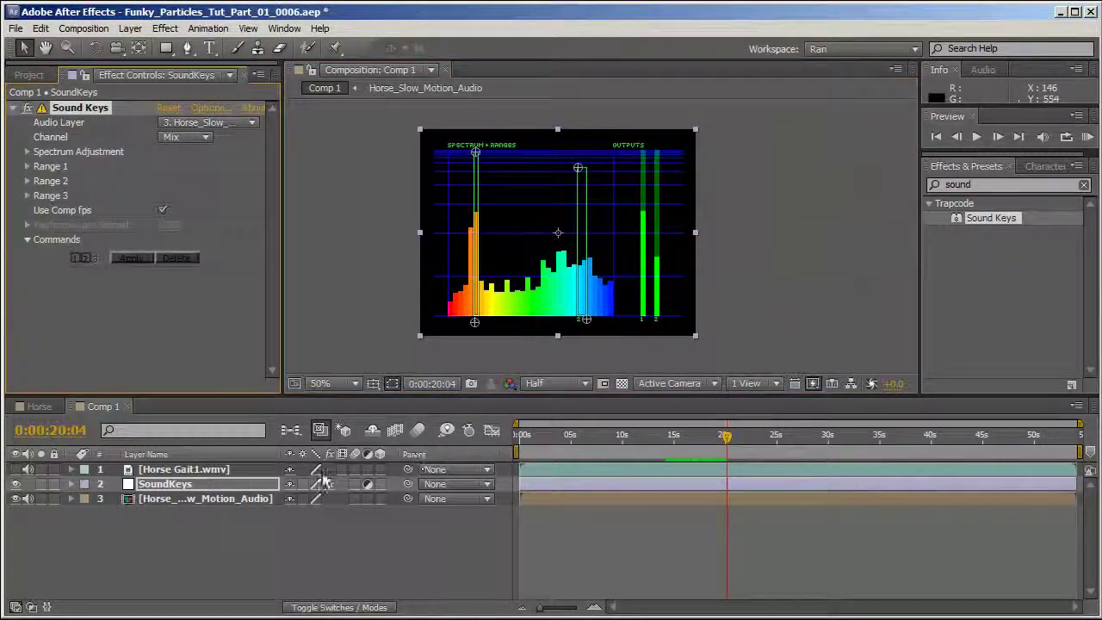
- Make the hidden Horse Gait1.wmv layer visible again and select it
left_click(14, 469)
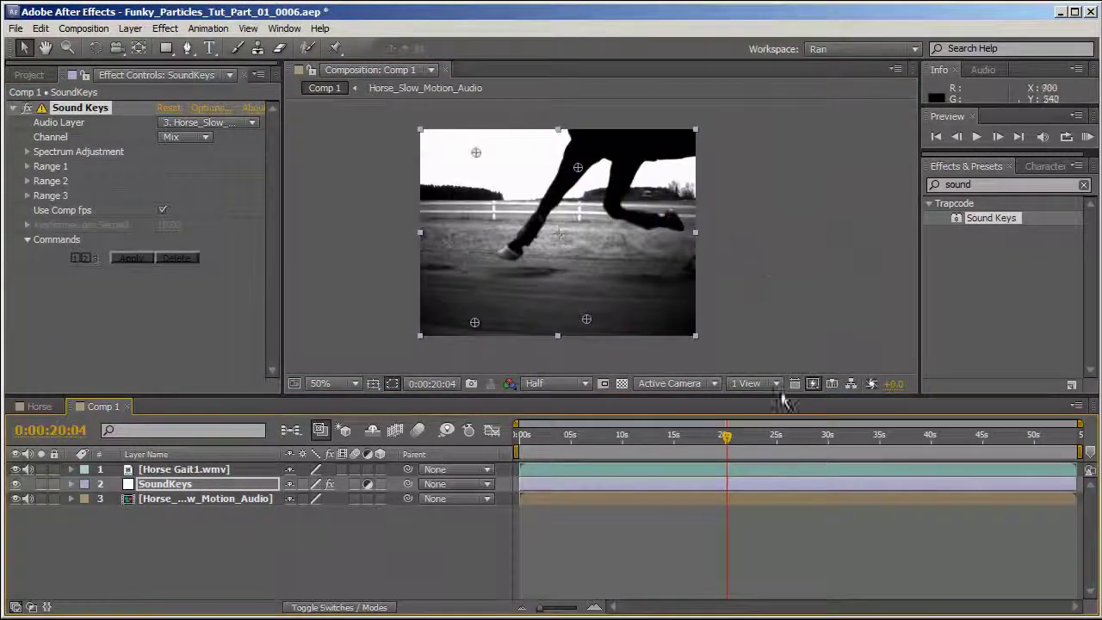
left_click(453, 538)
left_click(165, 471)
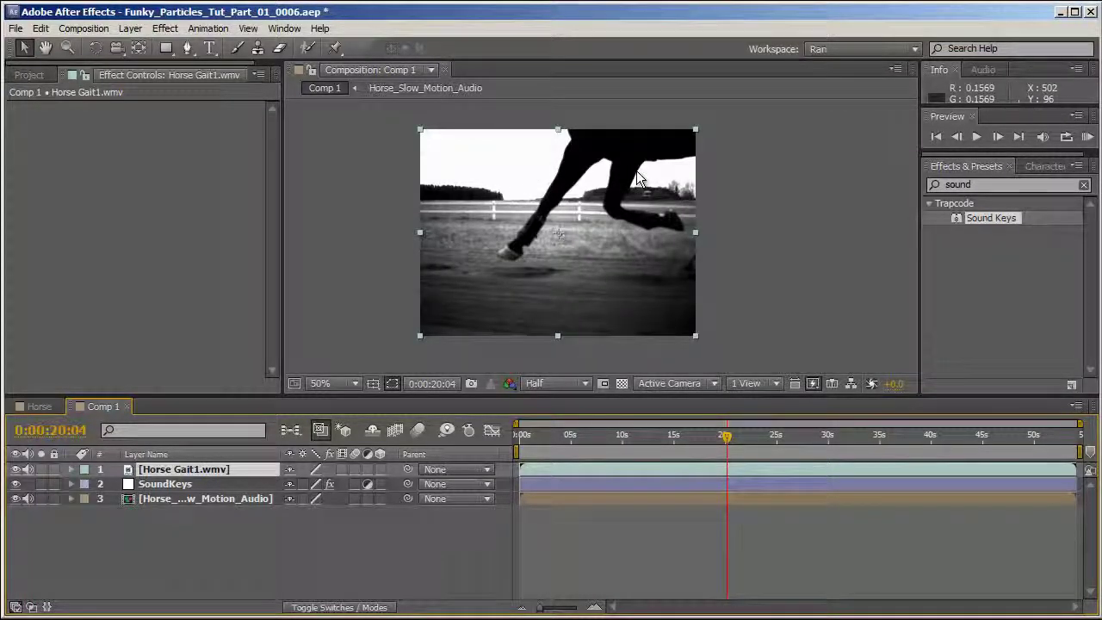
- Apply Sound Keys on the SoundKeys null to generate its output keyframes, and check Output 1 and Output 2 up to 0:00:10:03
left_click(176, 484)
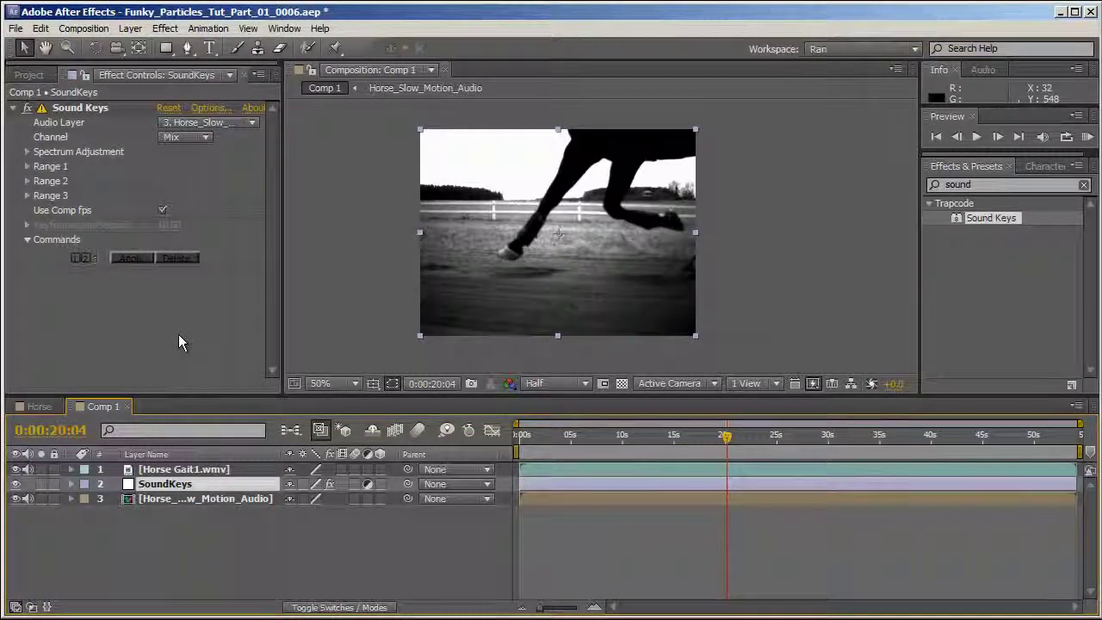
left_click(136, 258)
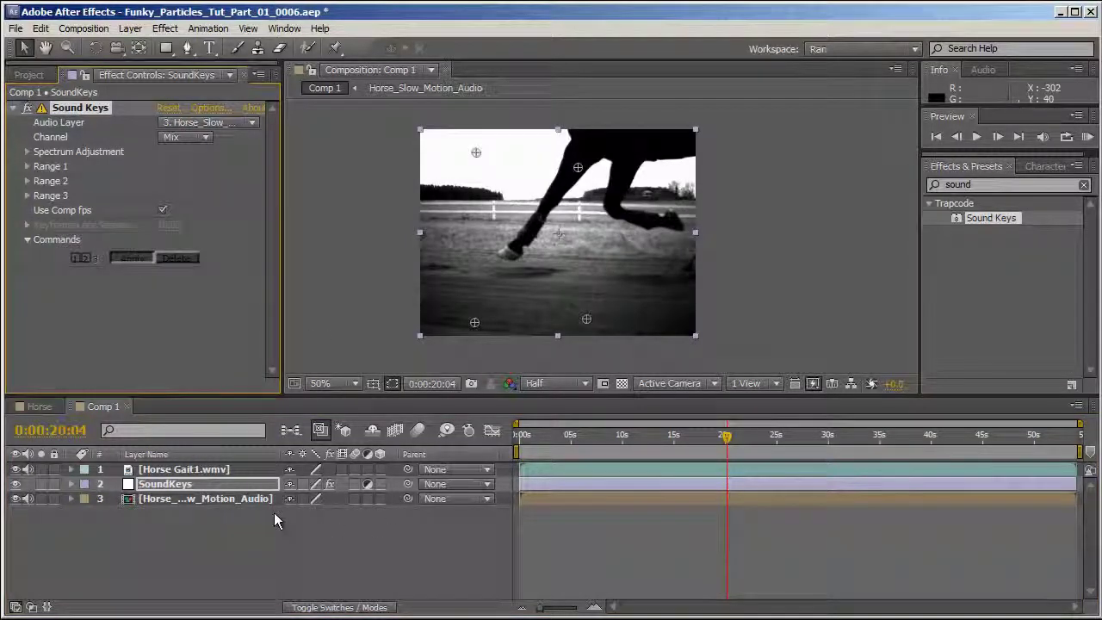
left_click(176, 485)
key("u")
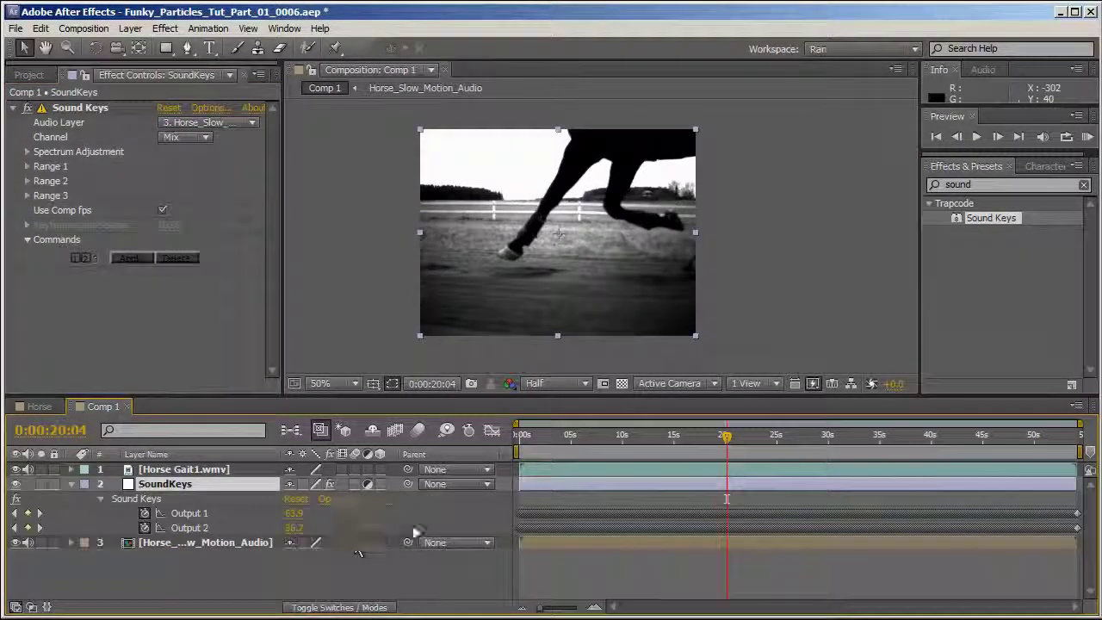
left_click_drag(556, 441, 625, 455)
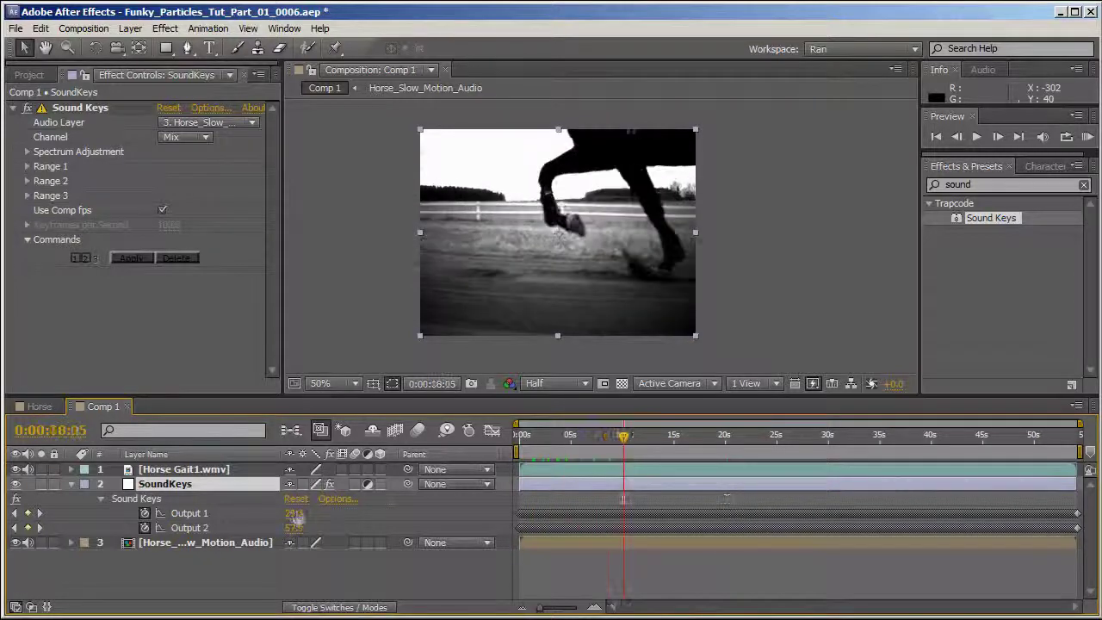
left_click(72, 485)
- Enable time remapping on Horse Gait1.wmv, delete its end keyframe at 0:00:54:04 and go to 0:00:01:19
left_click(143, 471)
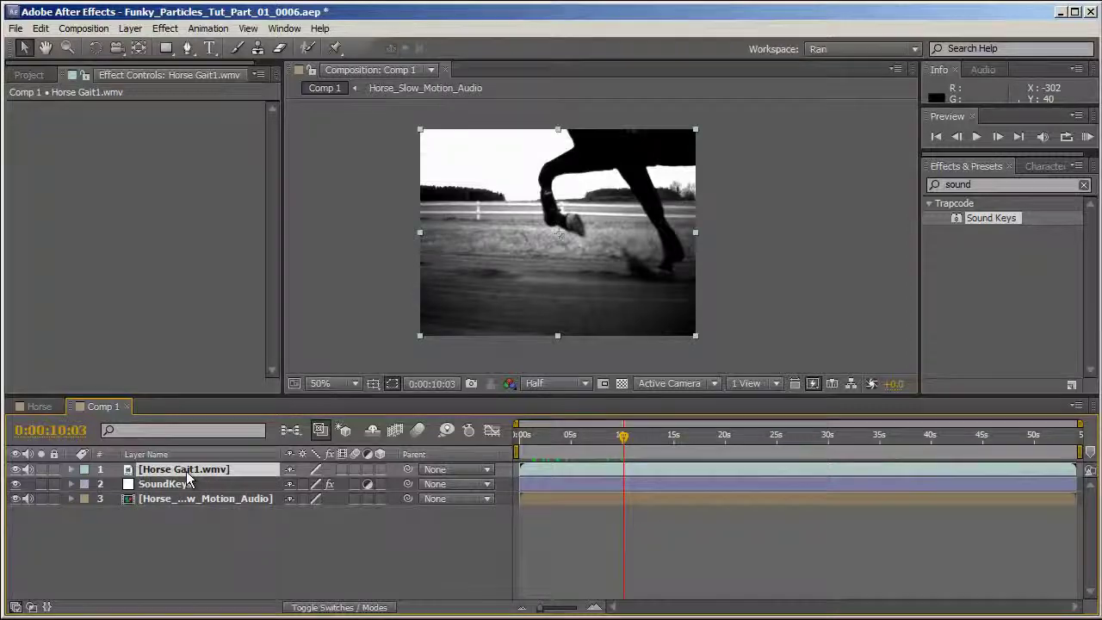
right_click(184, 474)
mouse_move(334, 102)
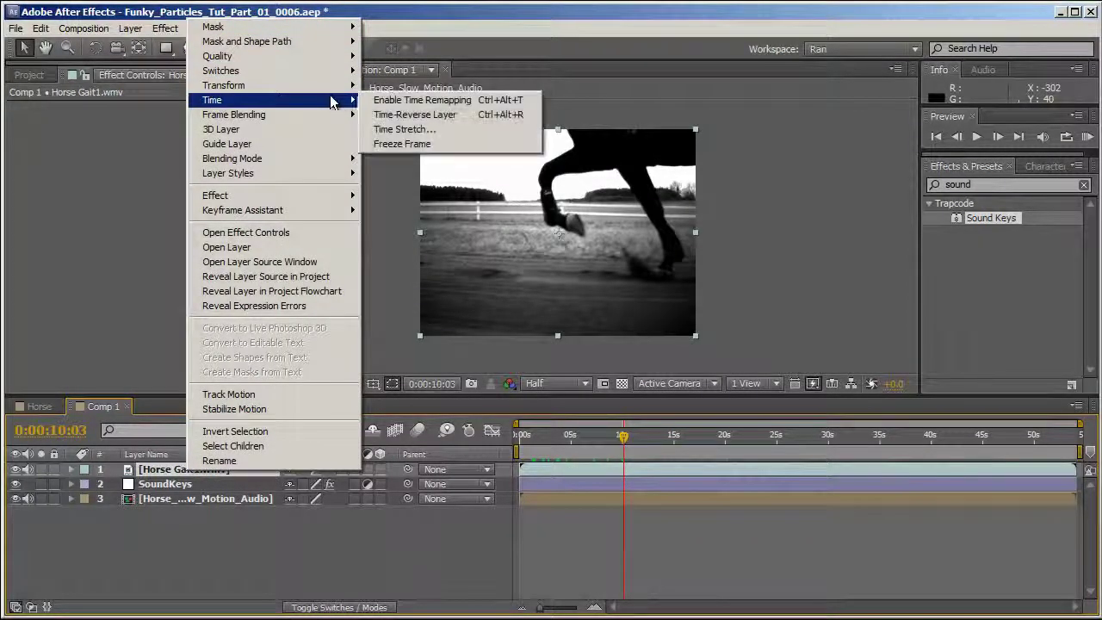
left_click(405, 102)
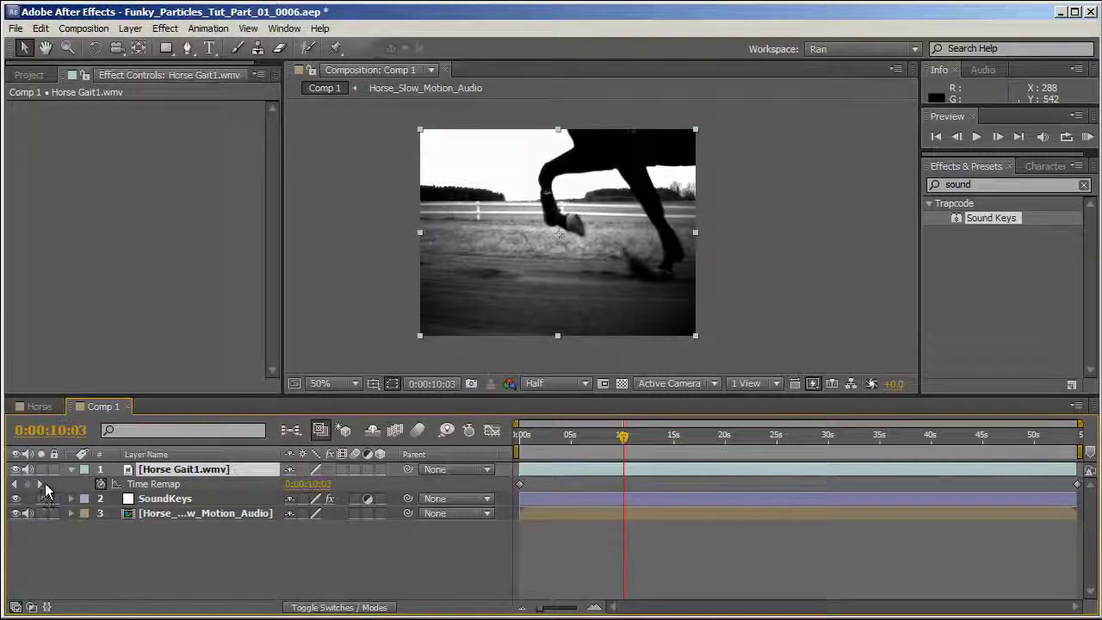
left_click(39, 484)
left_click(27, 484)
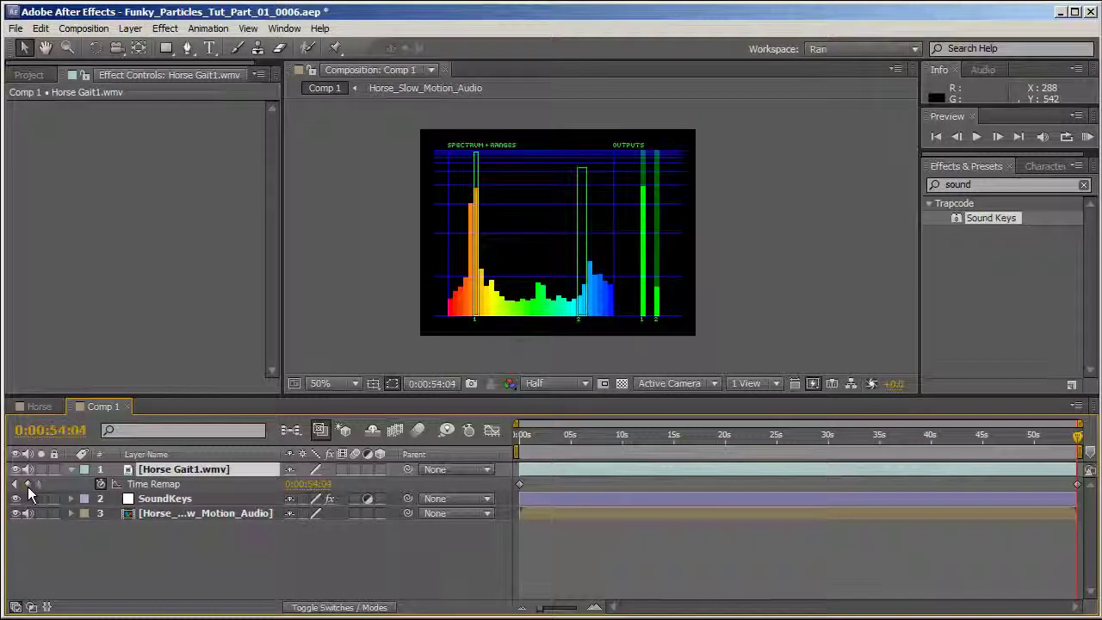
left_click_drag(674, 439, 537, 439)
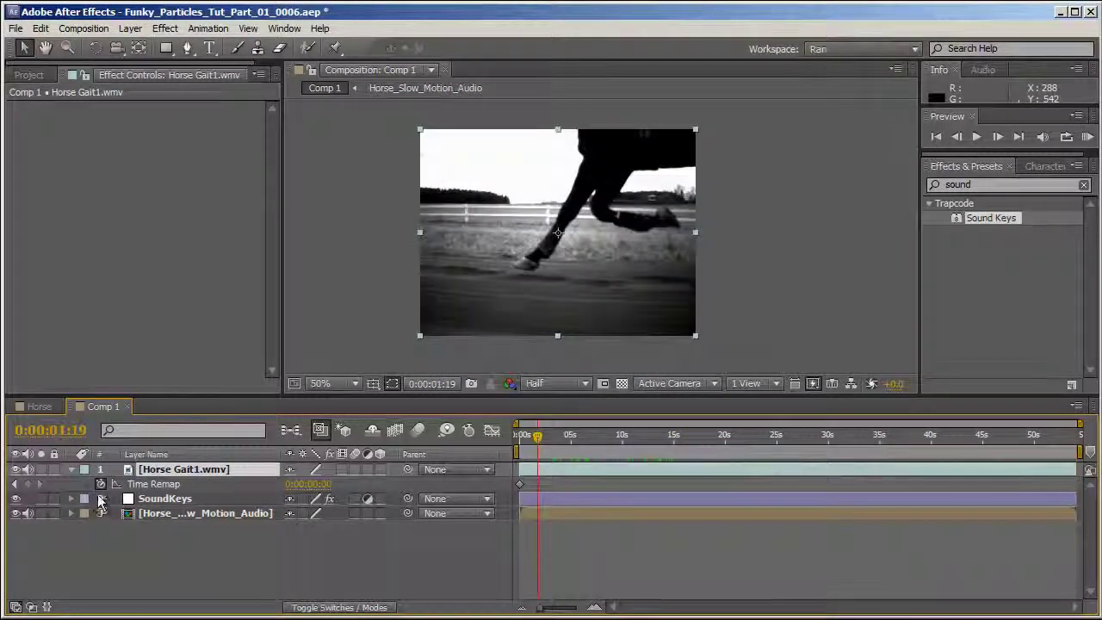
- Add an expression to Horse Gait1.wmv's Time Remap linked to Output 1 of the SoundKeys layer, and preview the motion
left_click(100, 484, "alt")
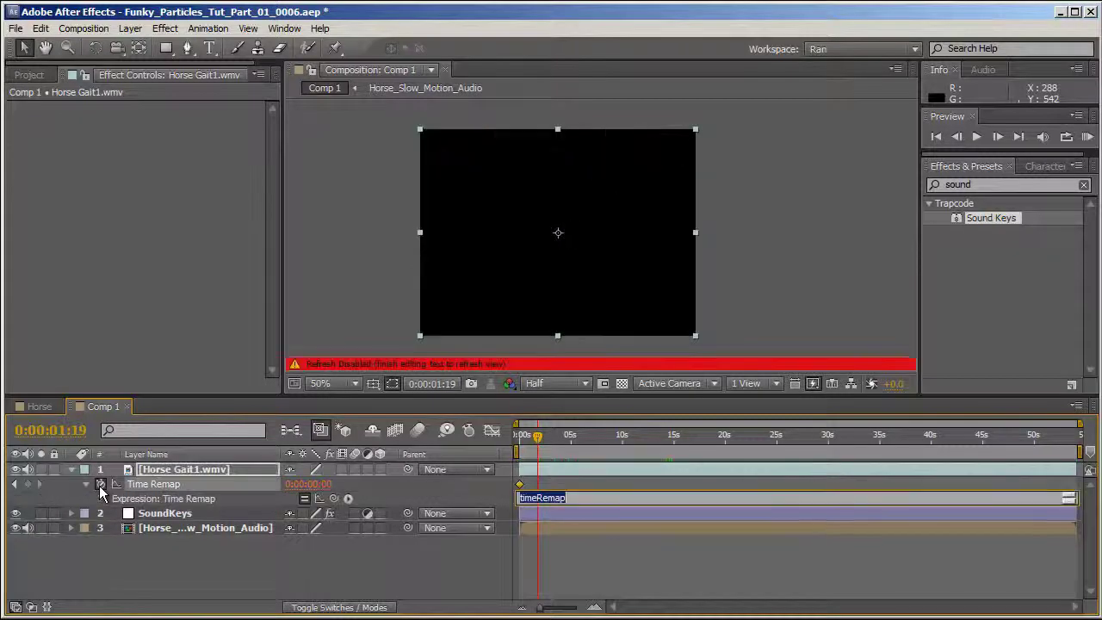
left_click(183, 514)
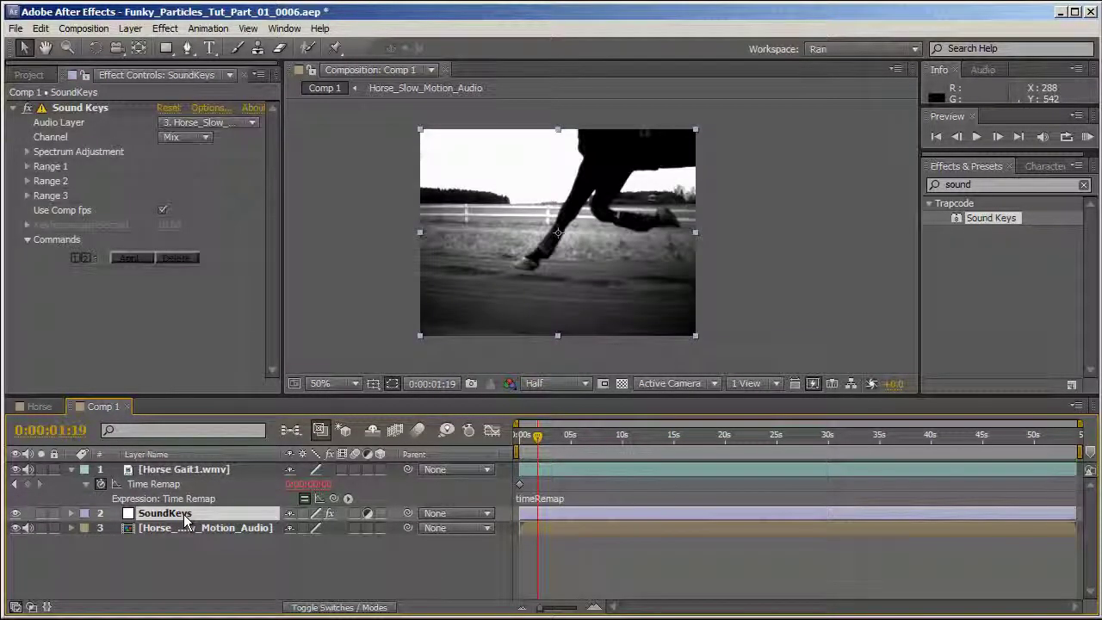
key("u")
left_click(551, 498)
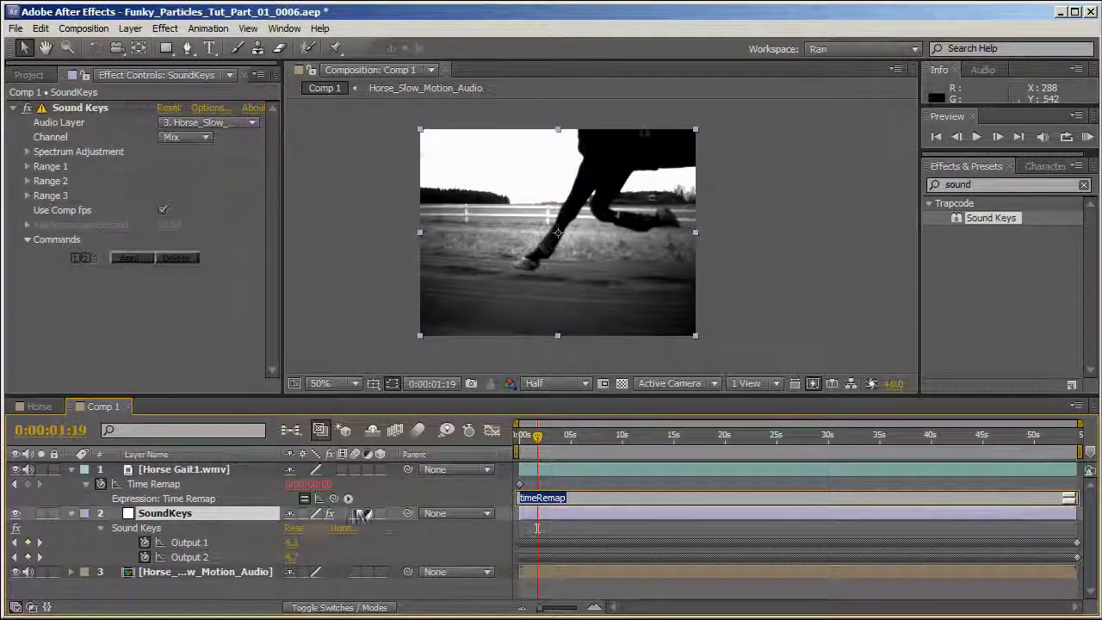
left_click_drag(341, 502, 218, 548)
left_click(536, 484)
left_click(1086, 136)
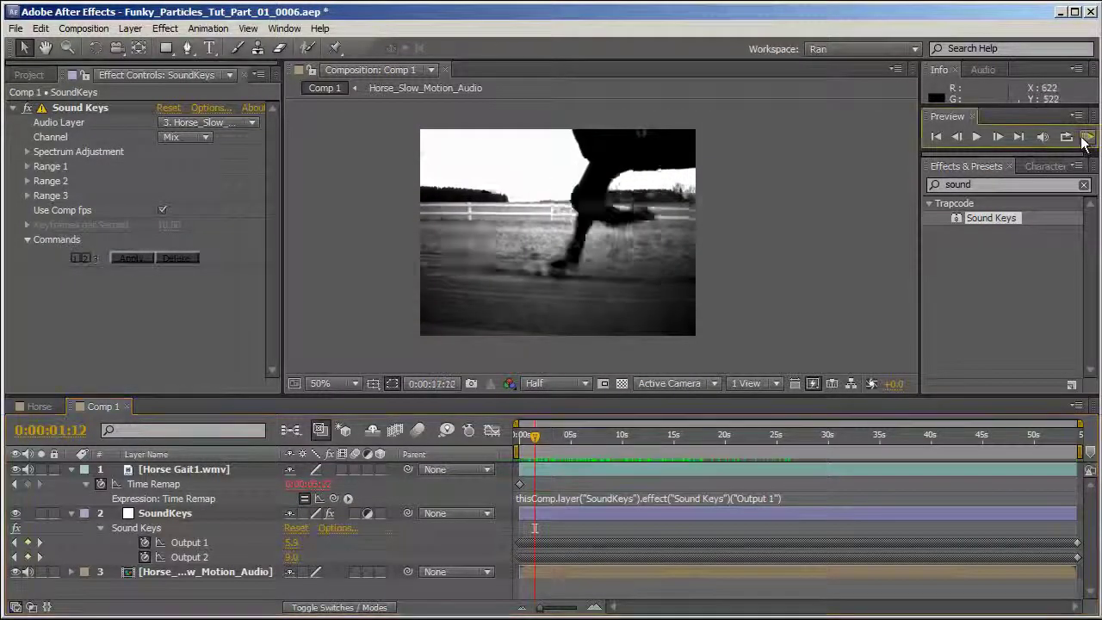
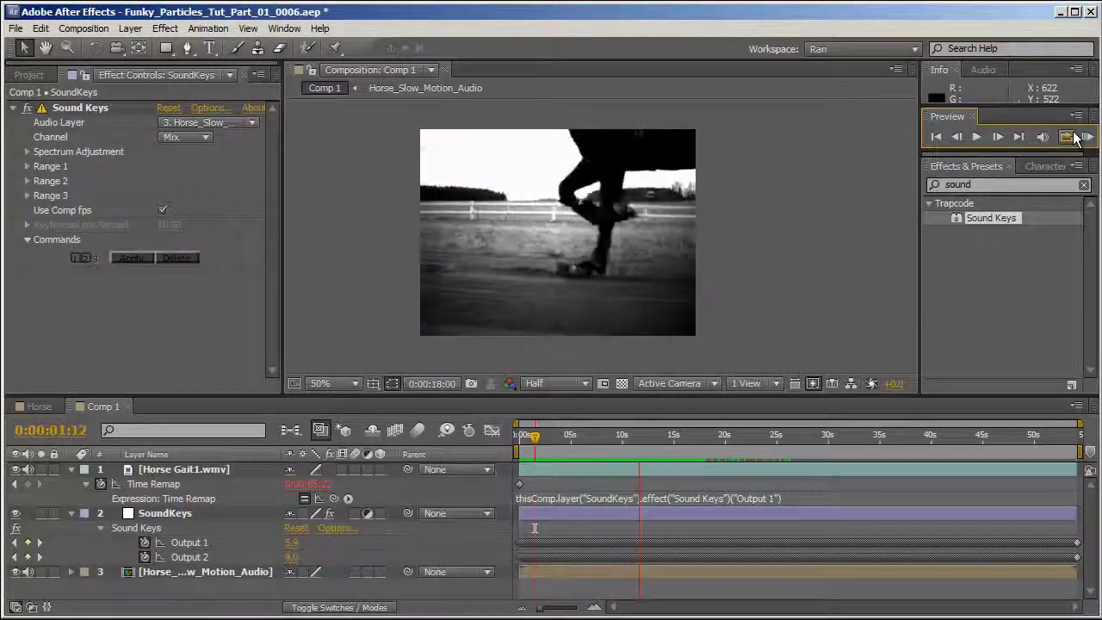
key("space")
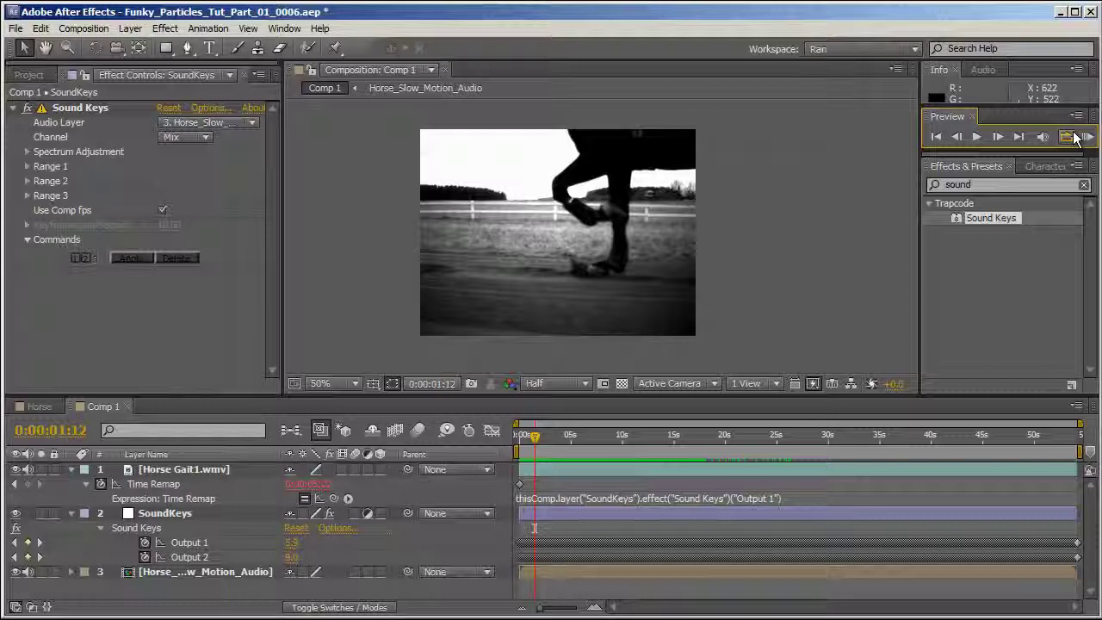
- Store the Output 1 link in the Time Remap expression as variable x, add the line TimeRemap+x/5, and preview it
left_click(731, 507)
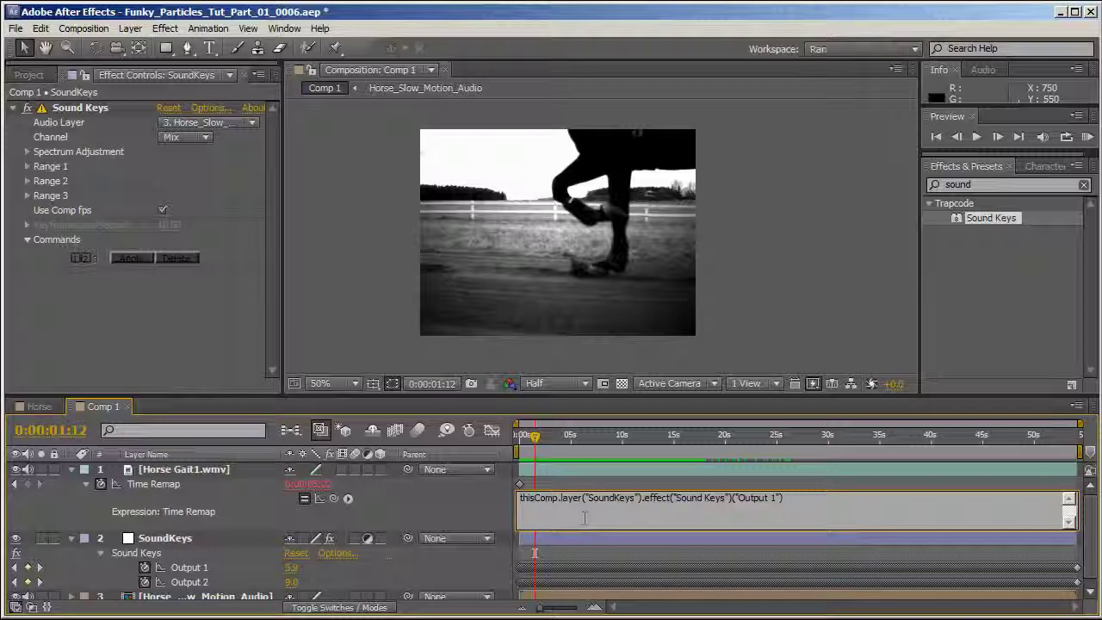
type("x=")
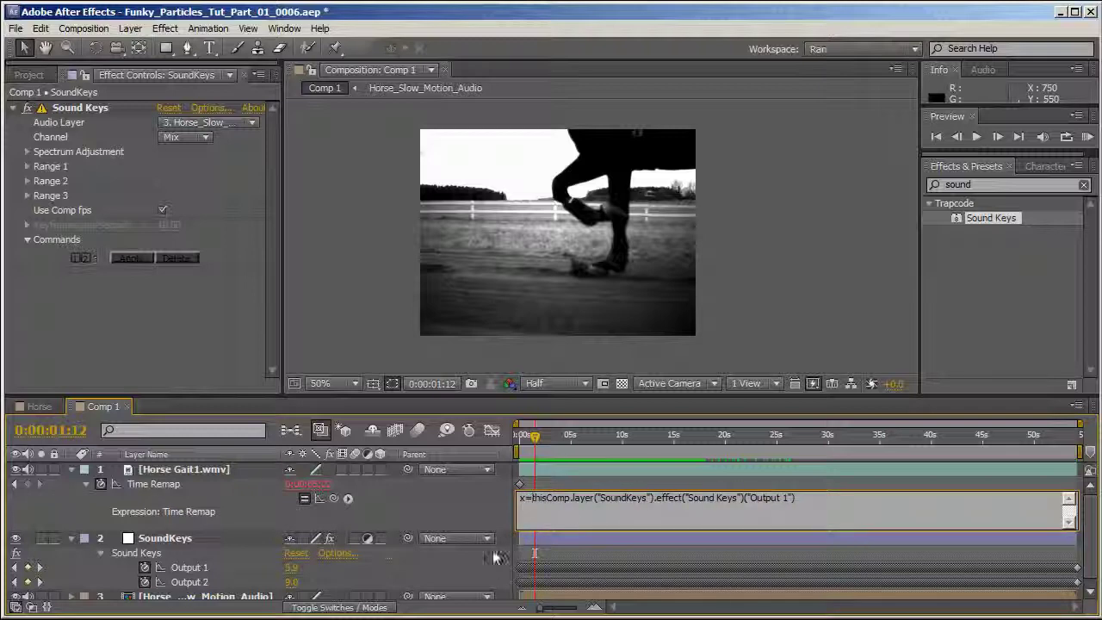
left_click(830, 497)
type(";")
key("Return")
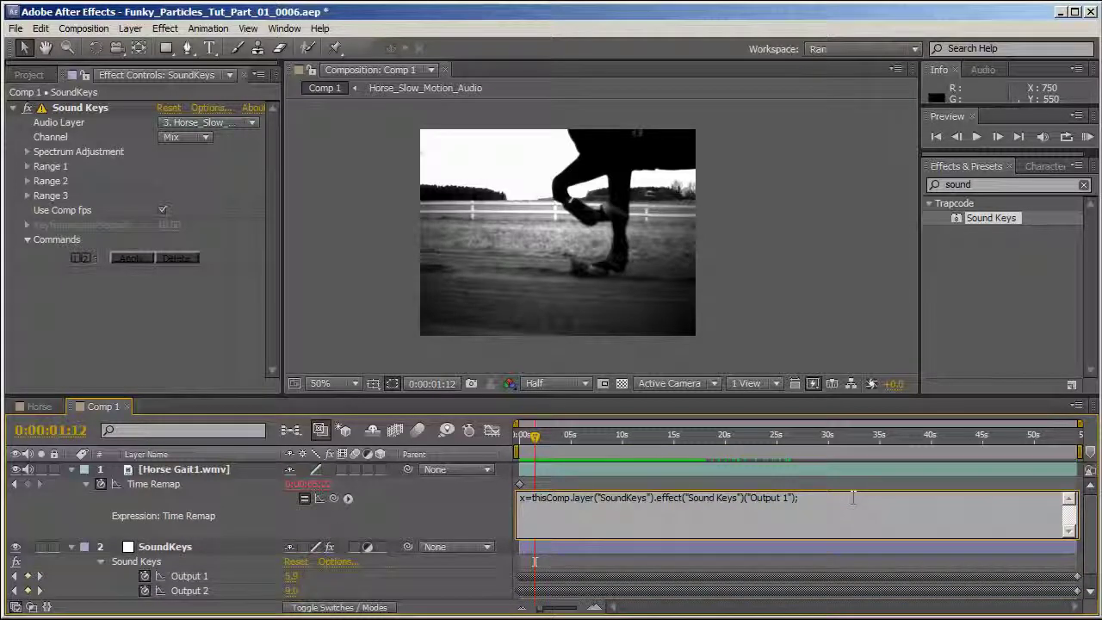
type("TimeRemap+x/5")
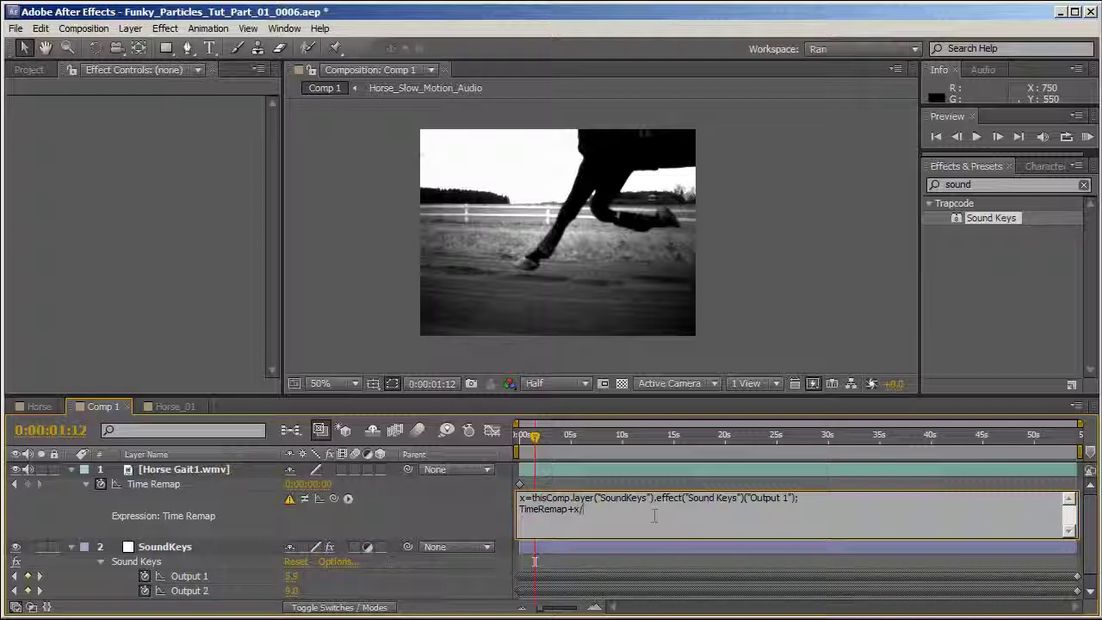
left_click(492, 473)
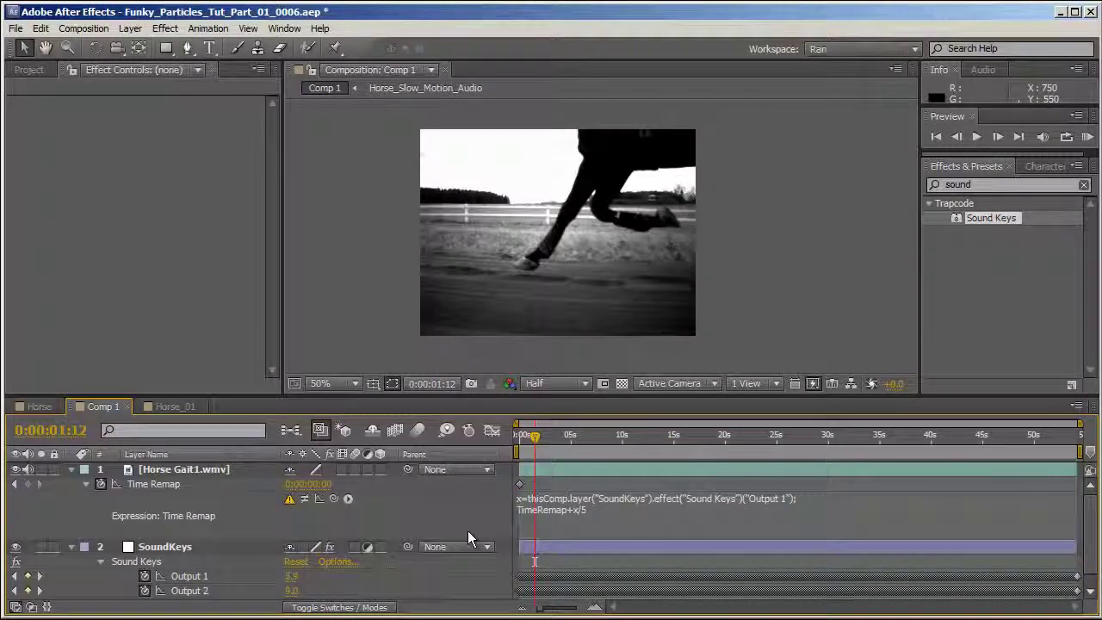
key("KP_0")
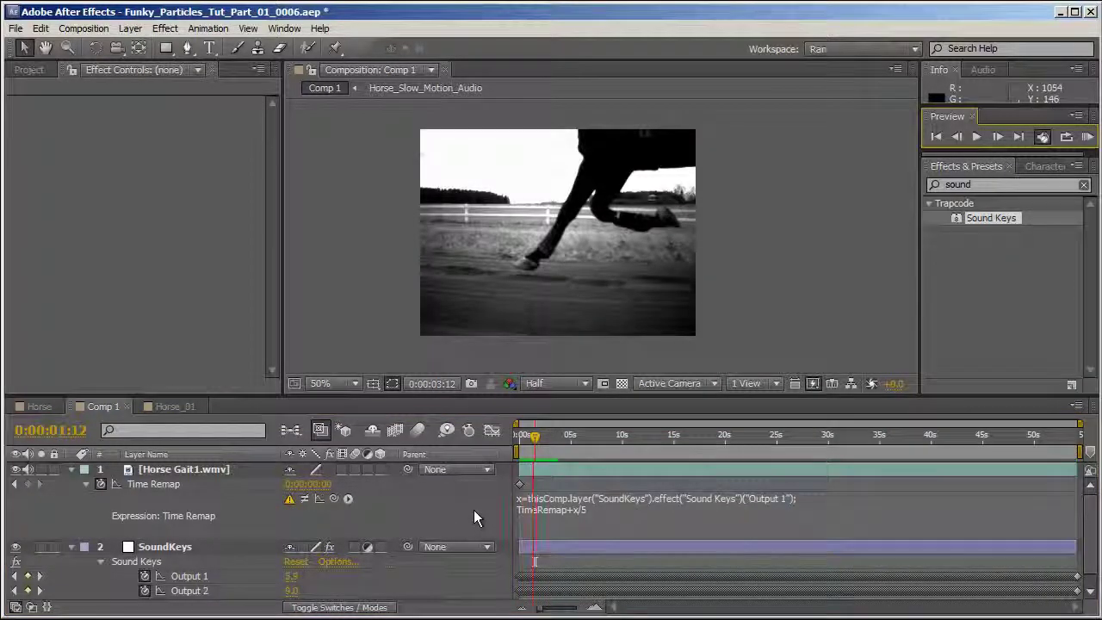
key("space")
- Correct the second line of the Time Remap expression to timeRemap+x/5 with a lowercase t, and preview the motion
left_click(555, 513)
left_click(523, 510)
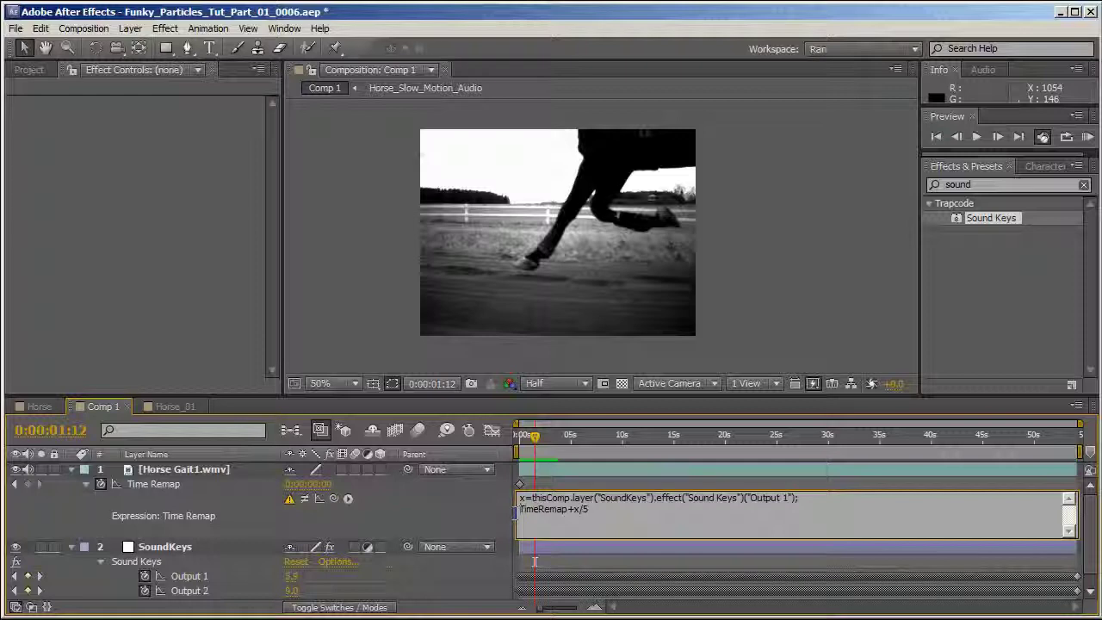
key("BackSpace")
key("BackSpace")
type("ti")
left_click(487, 525)
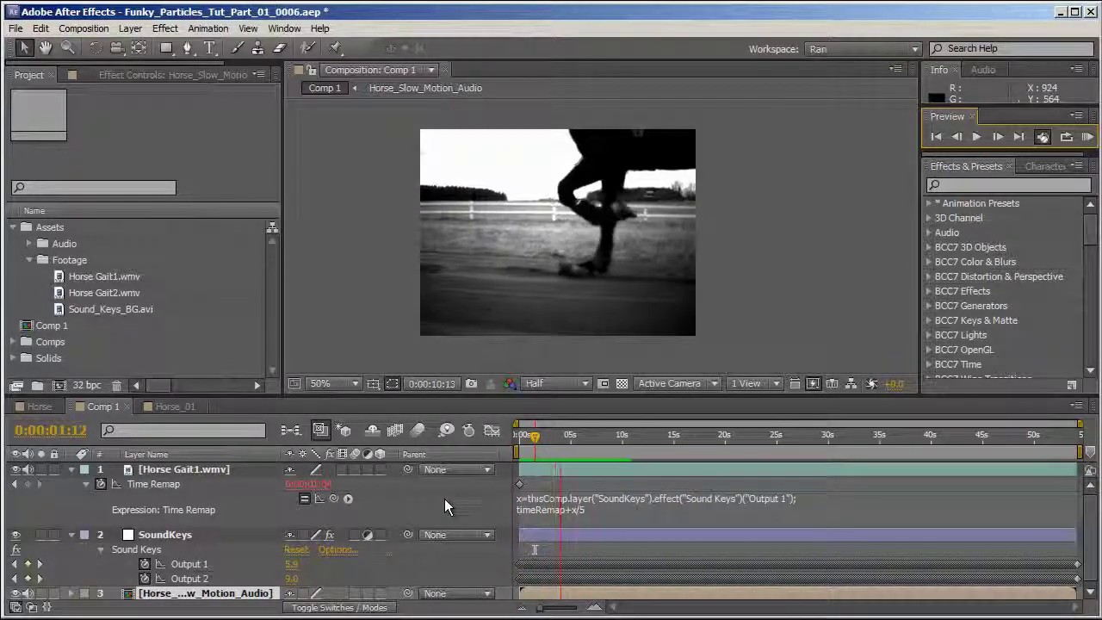
key("space")
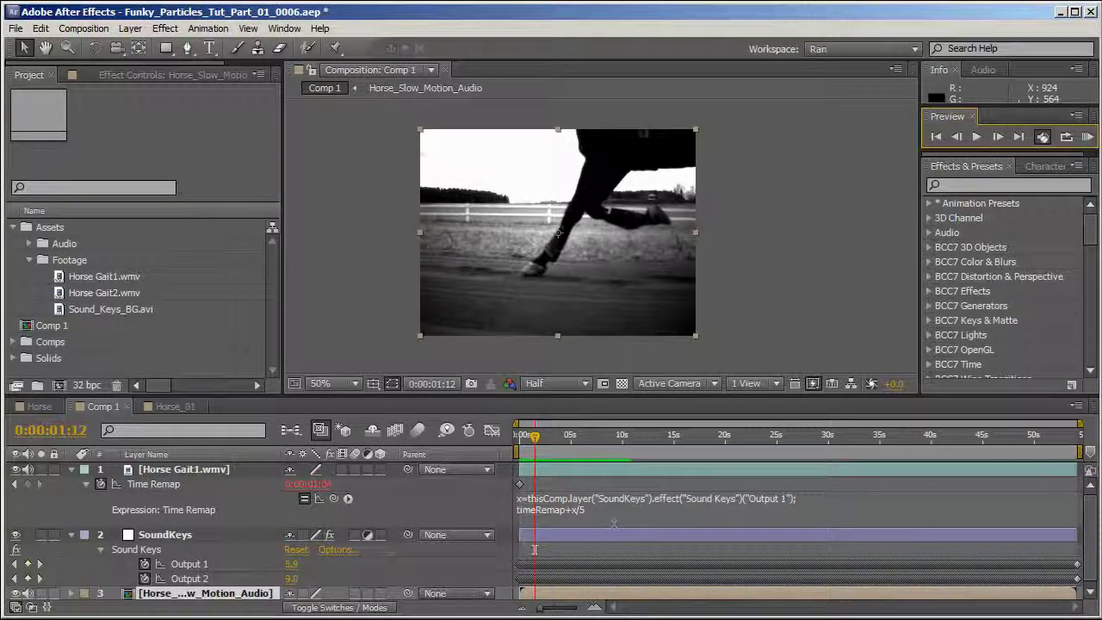
- Change the second line of the Time Remap expression to timeRemap+x/10 and preview the motion with sound
left_click(584, 510)
left_click(586, 509)
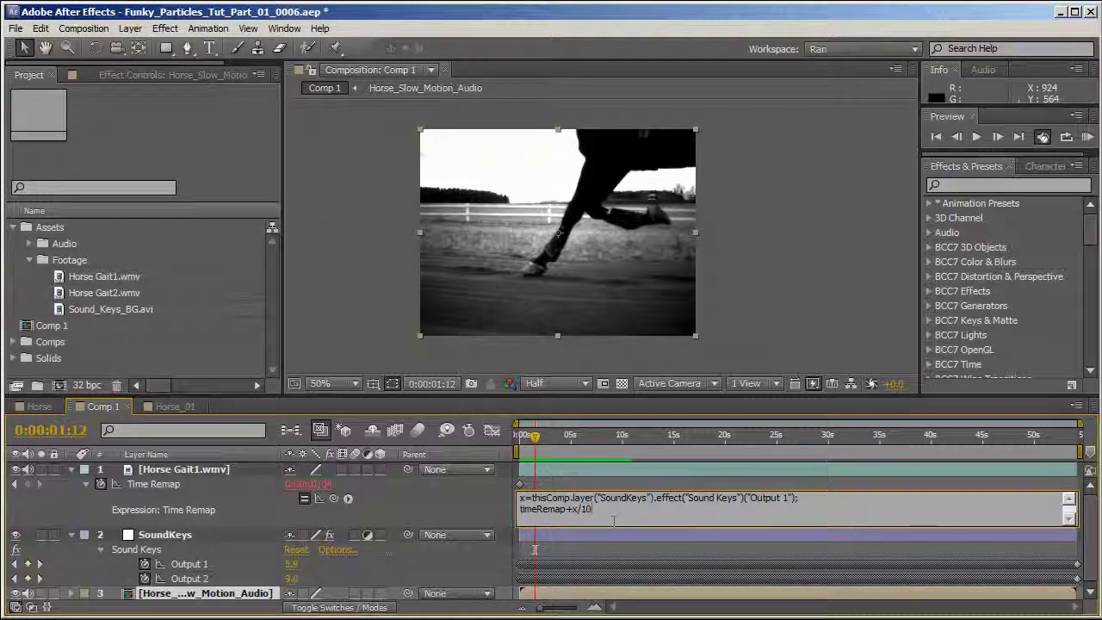
left_click(475, 498)
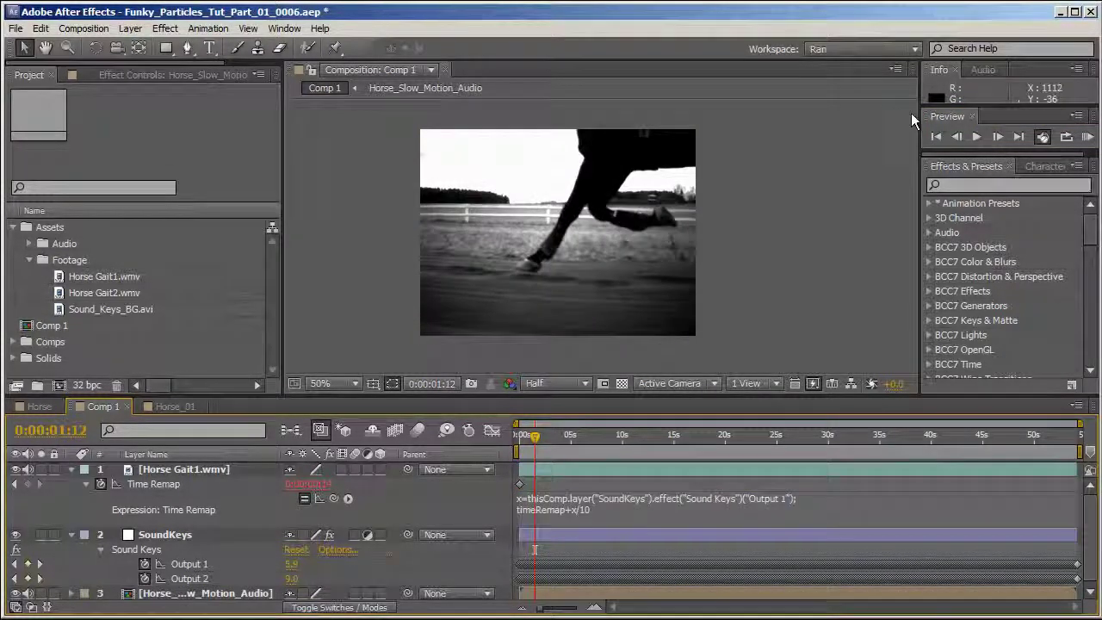
left_click(1087, 138)
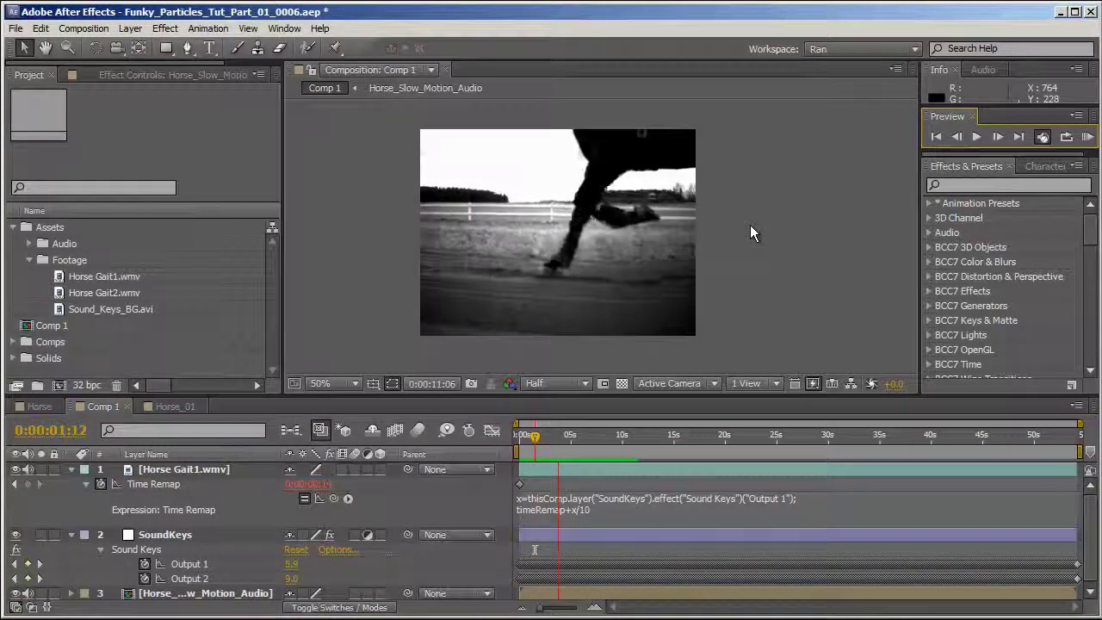
key("space")
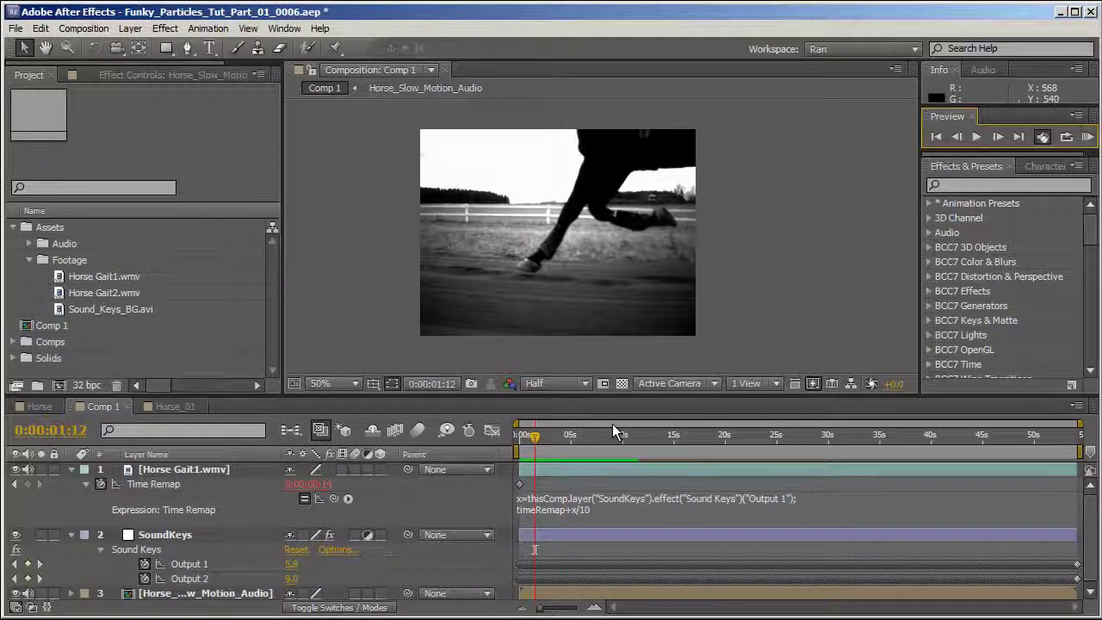
- Save the project and collapse the open properties of the Horse Gait1.wmv and SoundKeys layers
key("ctrl+s")
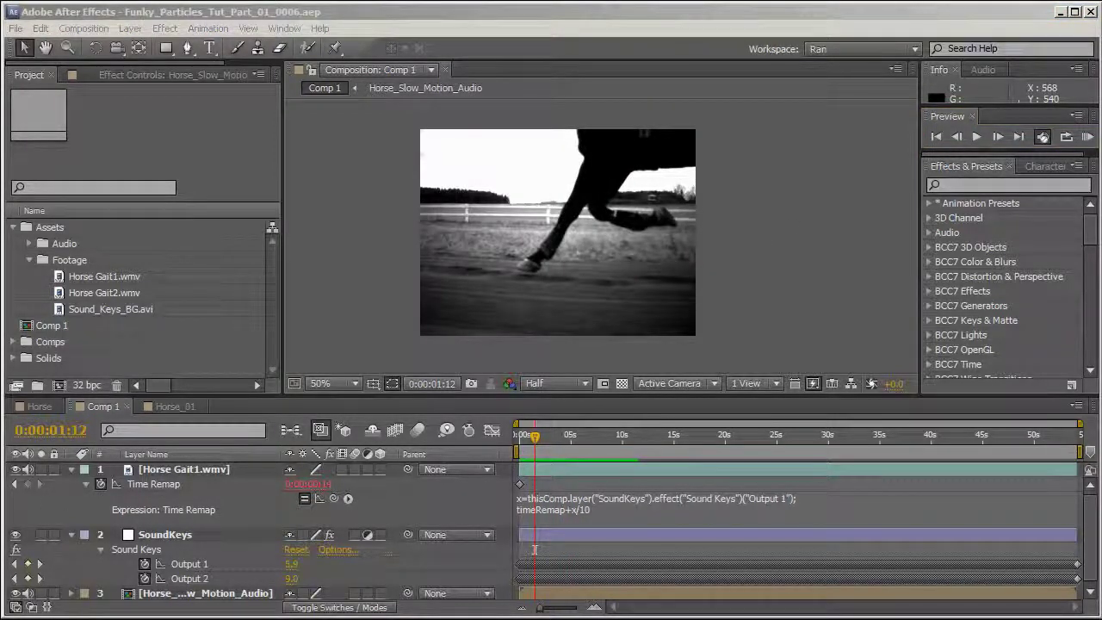
left_click(71, 469)
left_click(70, 485)
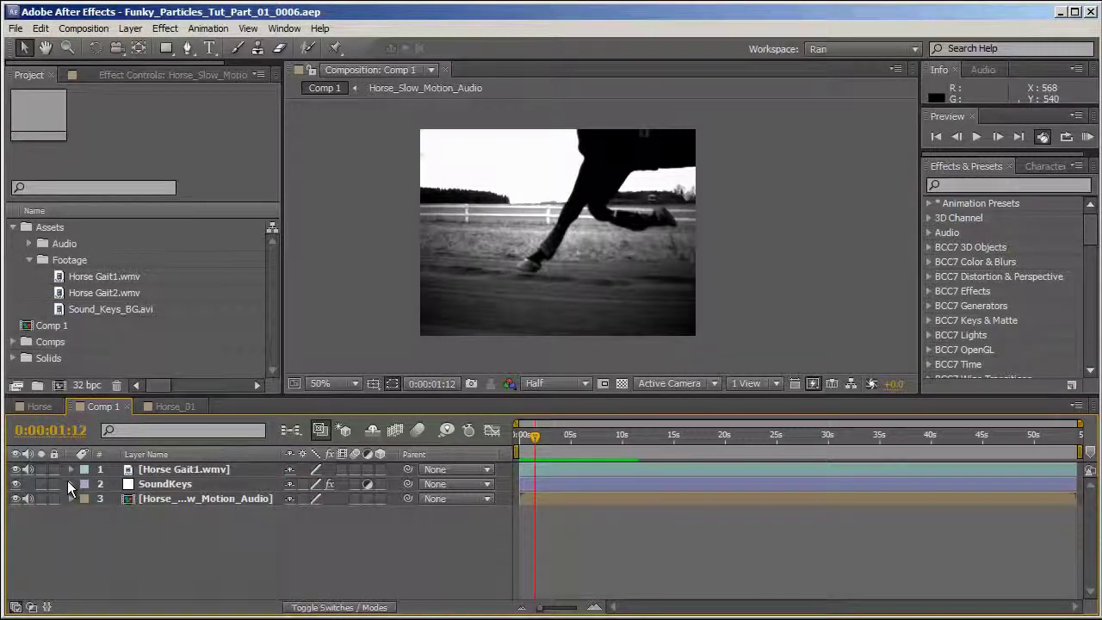
left_click(71, 483)
key("u")
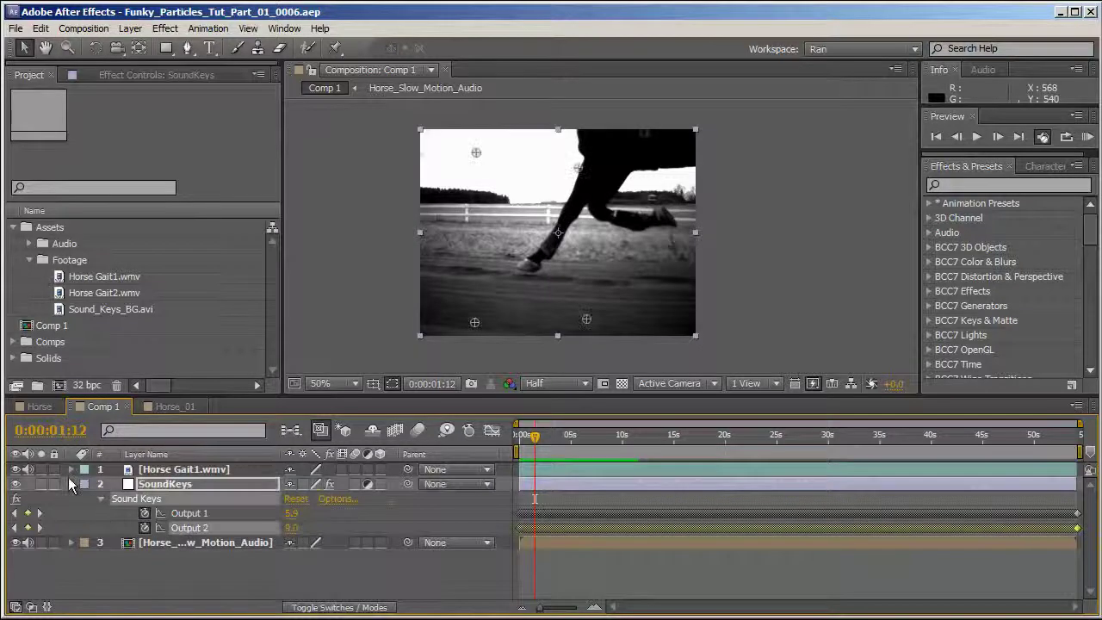
left_click(71, 484)
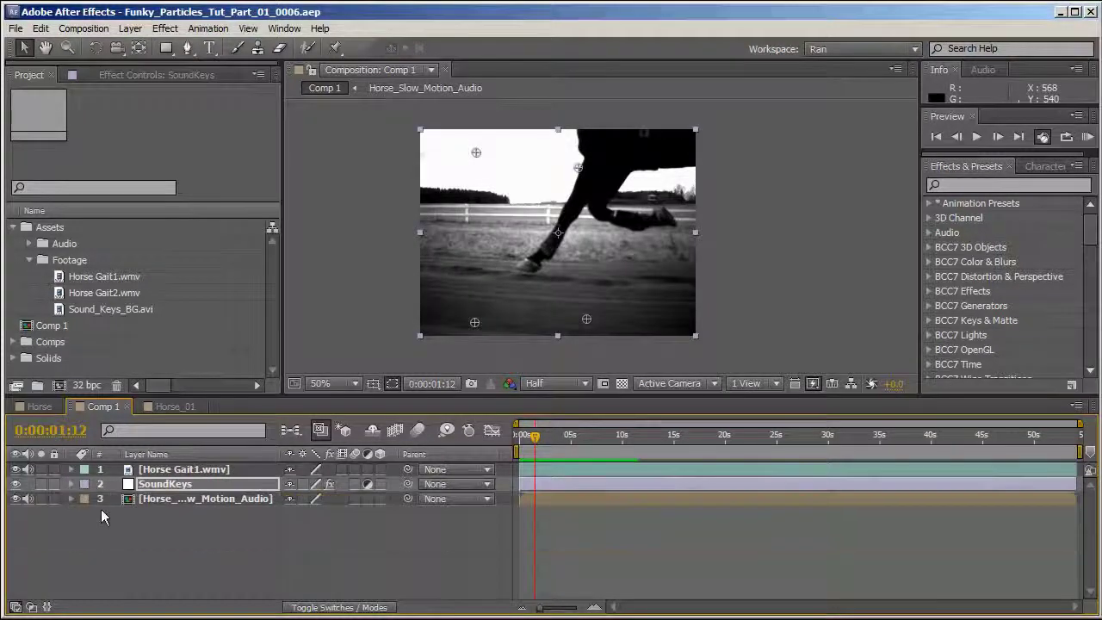
- Create a new adjustment layer above Horse Gait1.wmv and name it Effects
key("ctrl+alt+y")
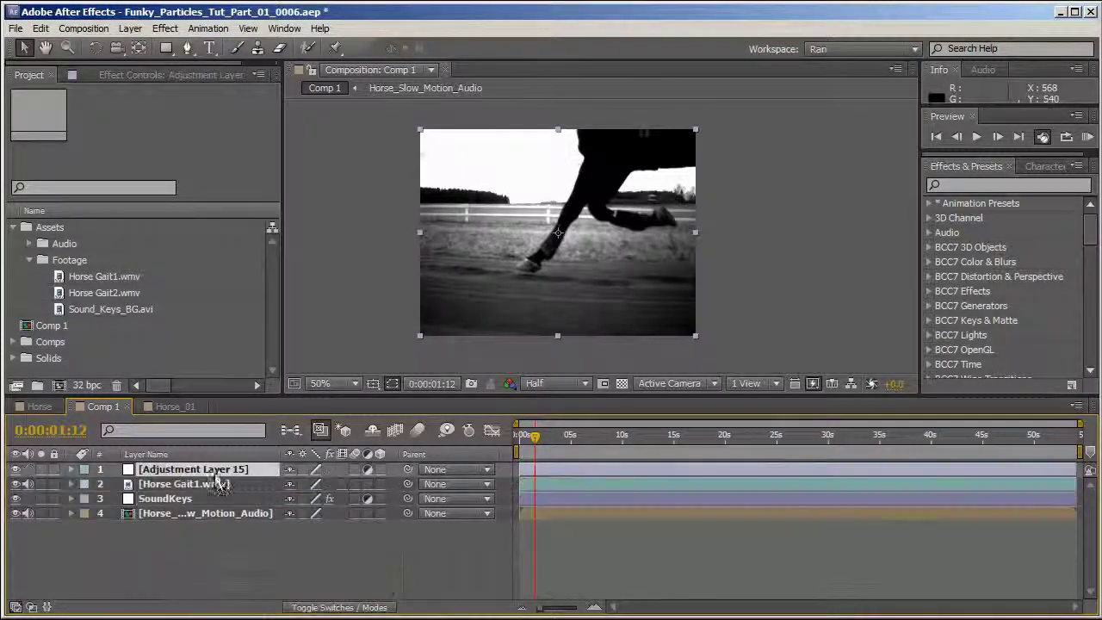
key("Return")
type("Effects")
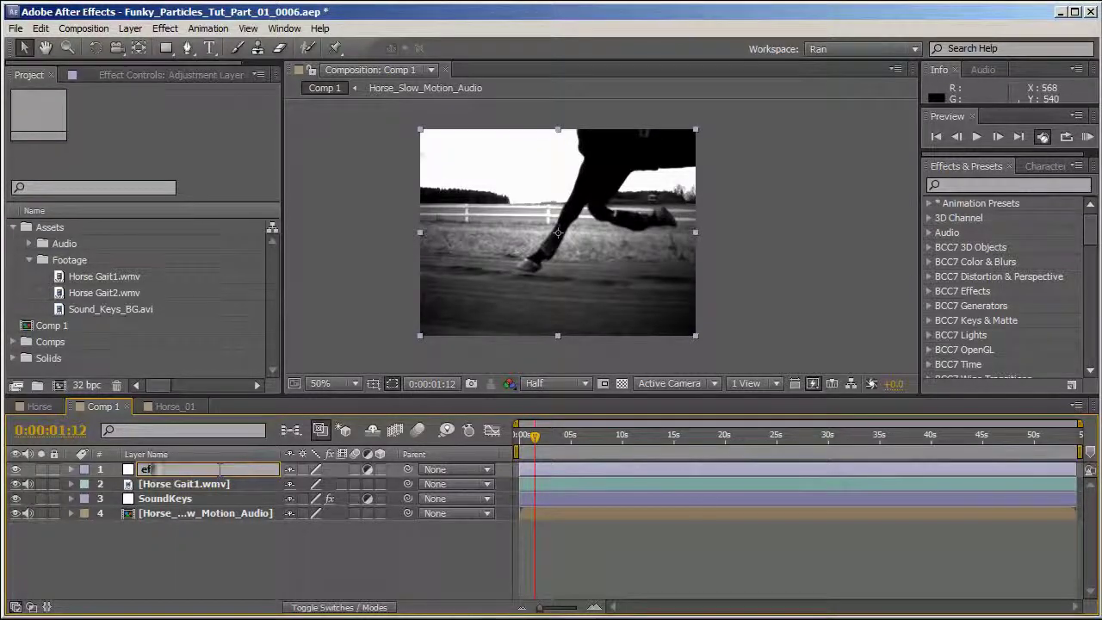
key("Return")
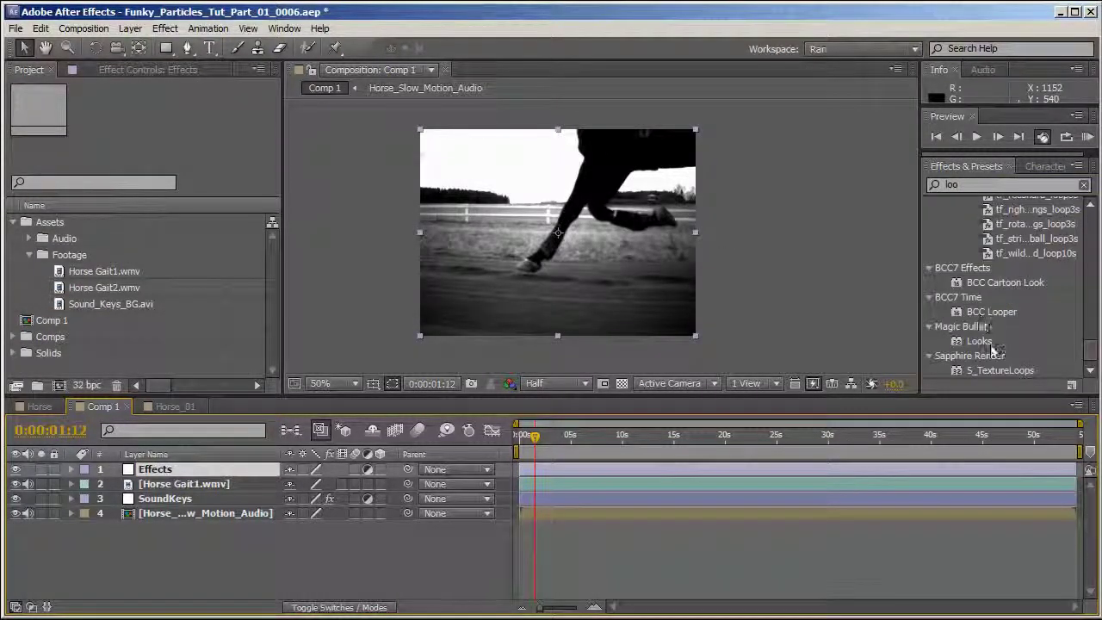
- Apply Magic Bullet Looks to the Effects layer and choose the Ultimatum preset
double_click(978, 340)
left_click(60, 145)
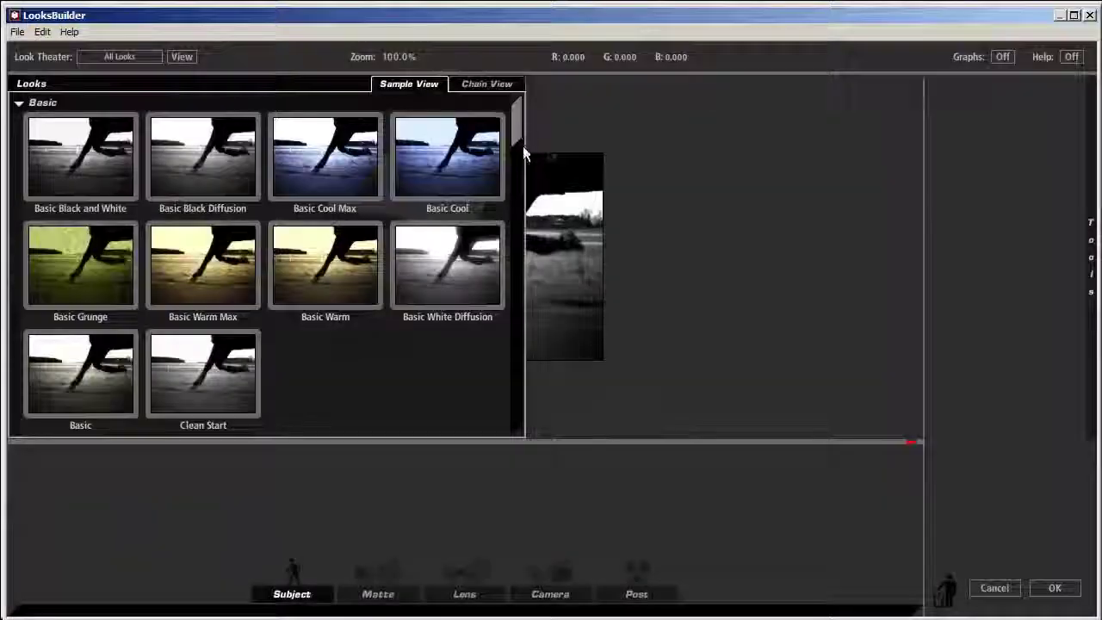
left_click_drag(516, 137, 532, 226)
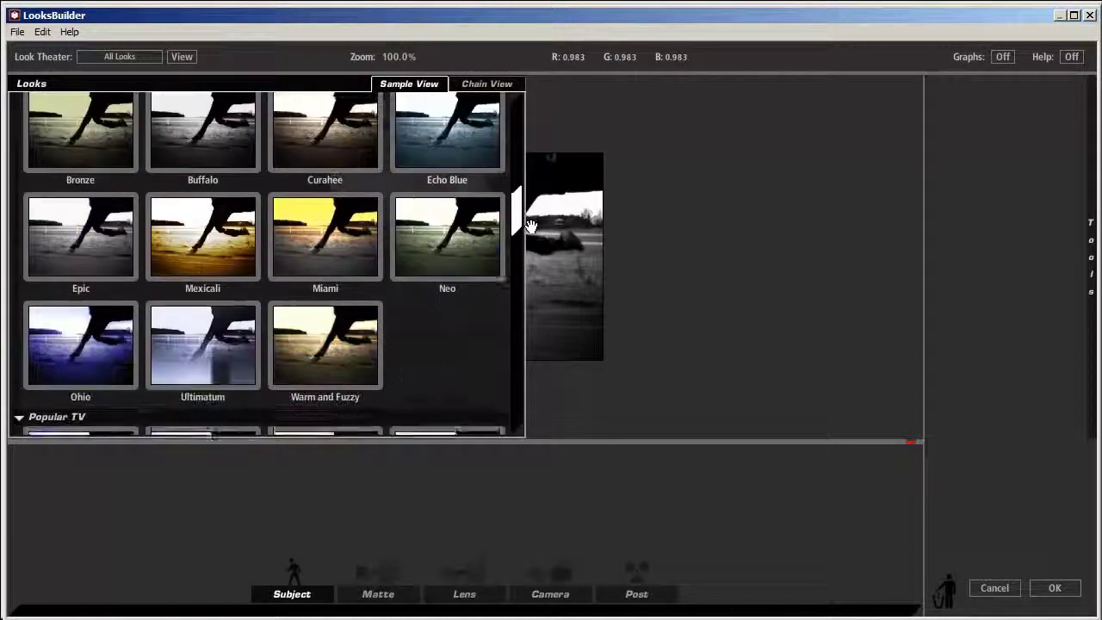
left_click(198, 314)
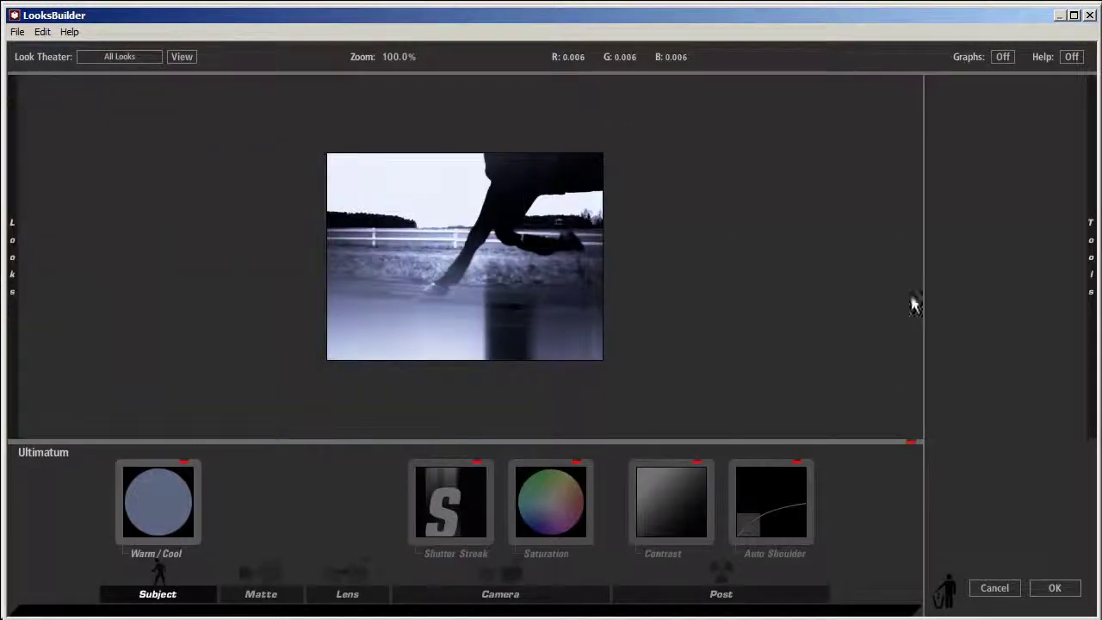
left_click(1055, 589)
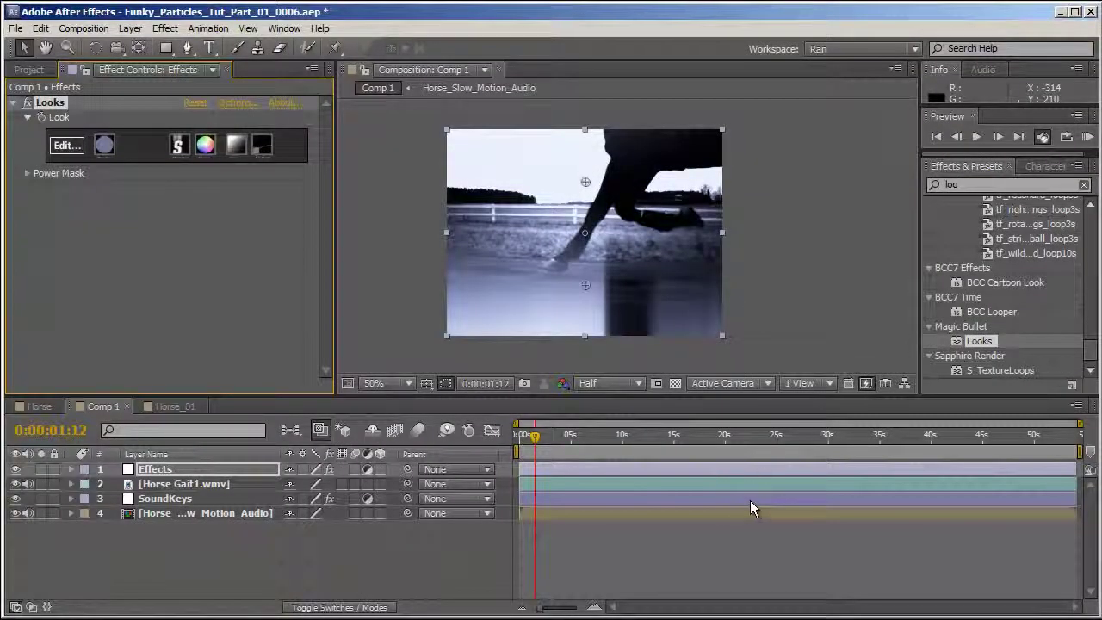
- Search the effects for "age" and apply DE_AgedFilm to the Effects layer
left_click(1023, 188)
type("ad")
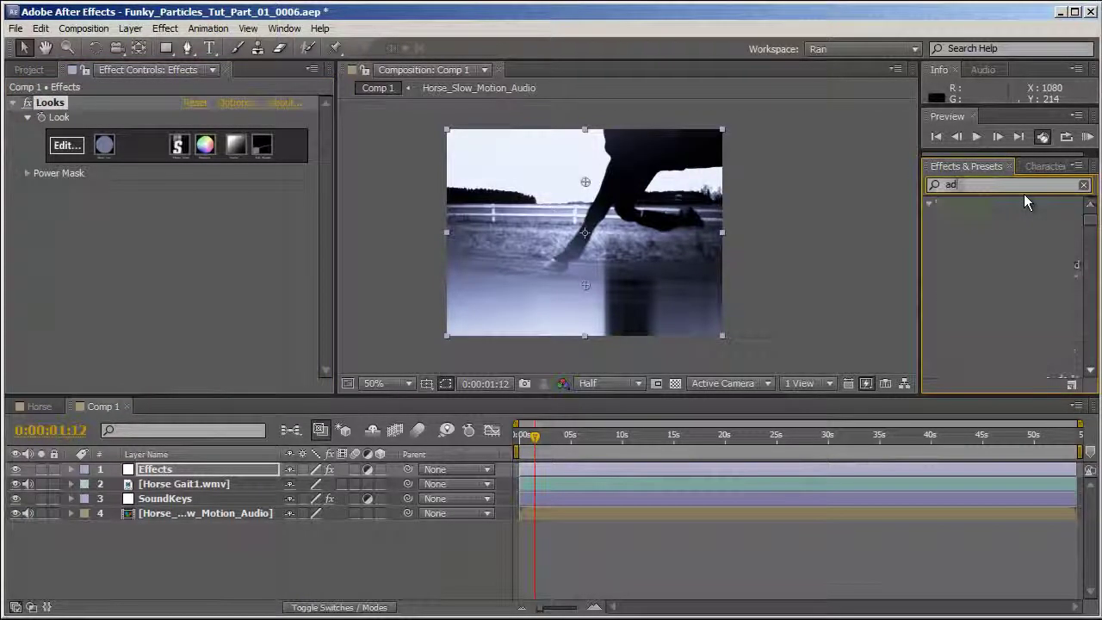
type("e")
double_click(994, 295)
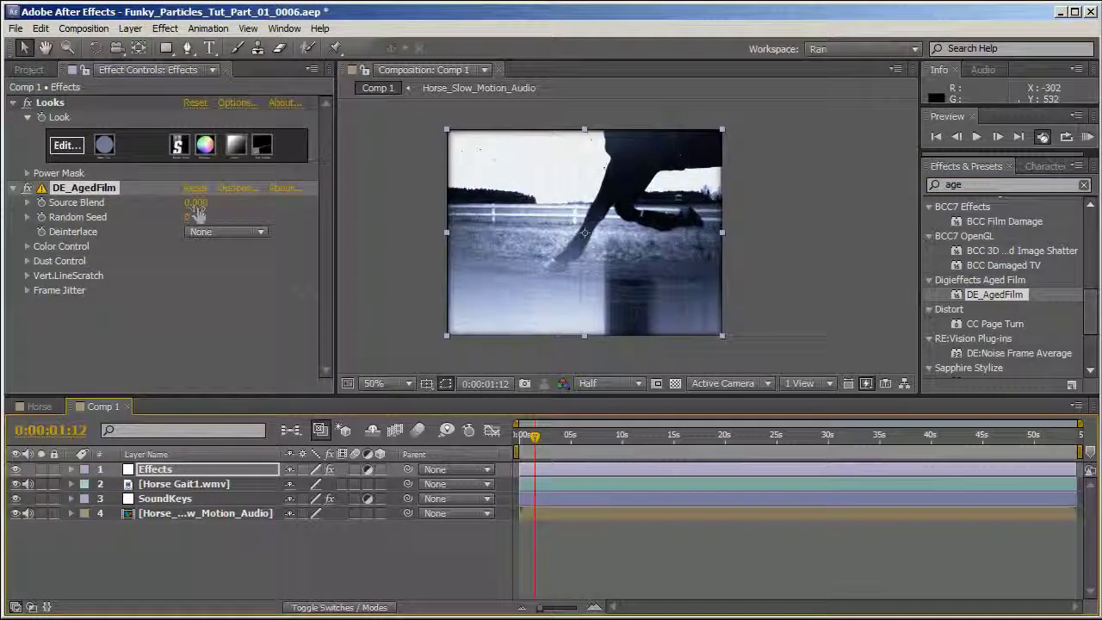
- Set DE_AgedFilm's Source Blend to 25 and Random Seed to 2000, and check the look around 0:00:10:20
mouse_move(206, 204)
left_mouse_down()
mouse_move(243, 212)
mouse_move(222, 214)
left_mouse_up()
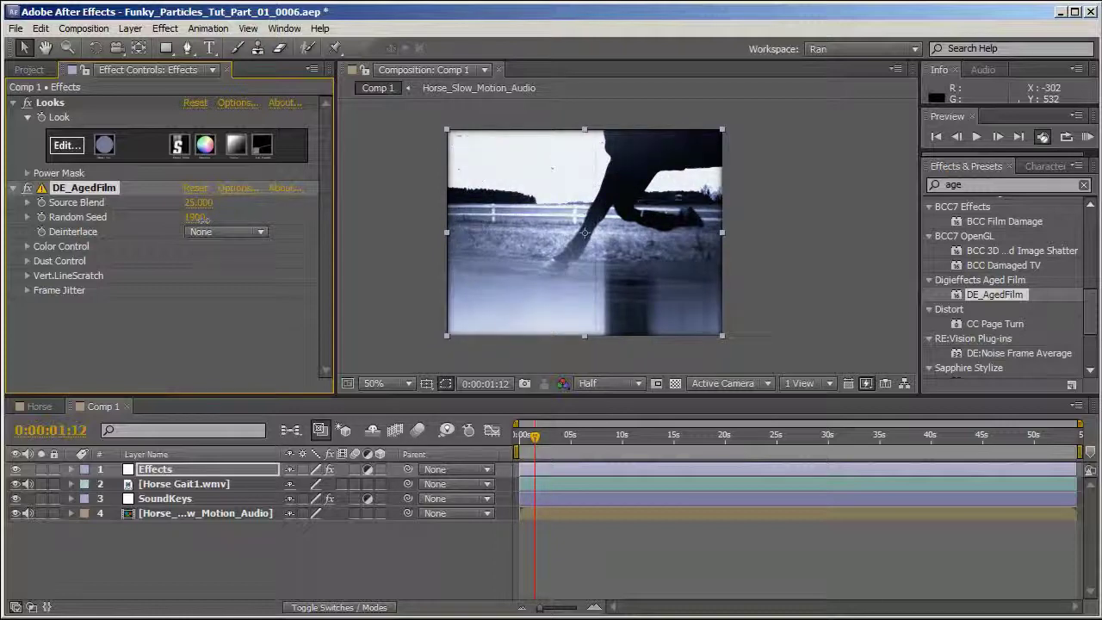
left_click_drag(203, 222, 237, 231)
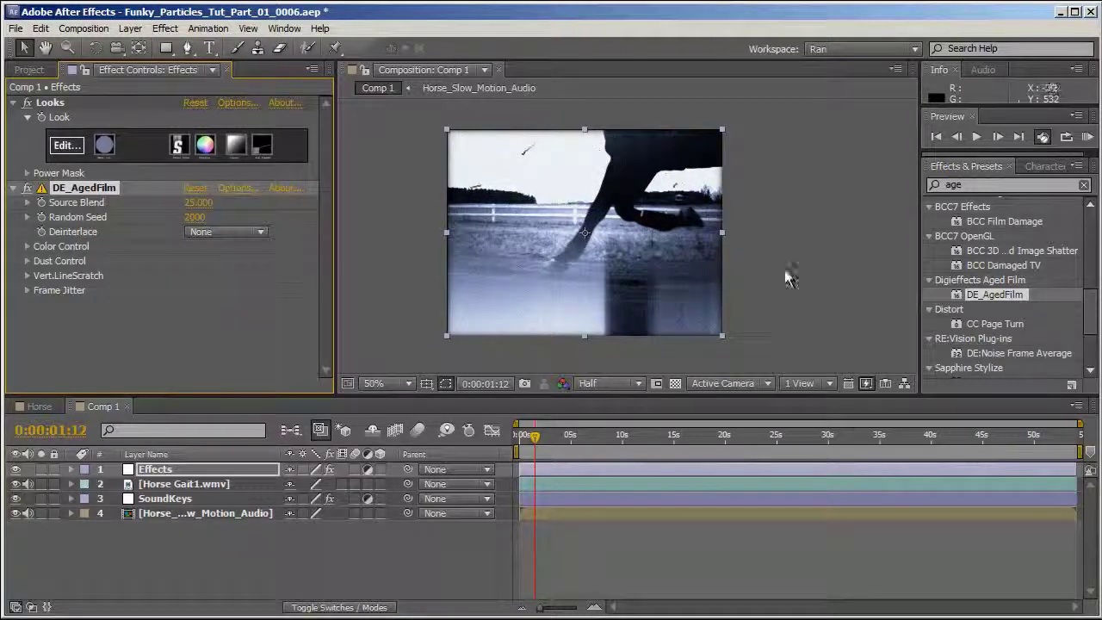
left_click_drag(594, 448, 656, 450)
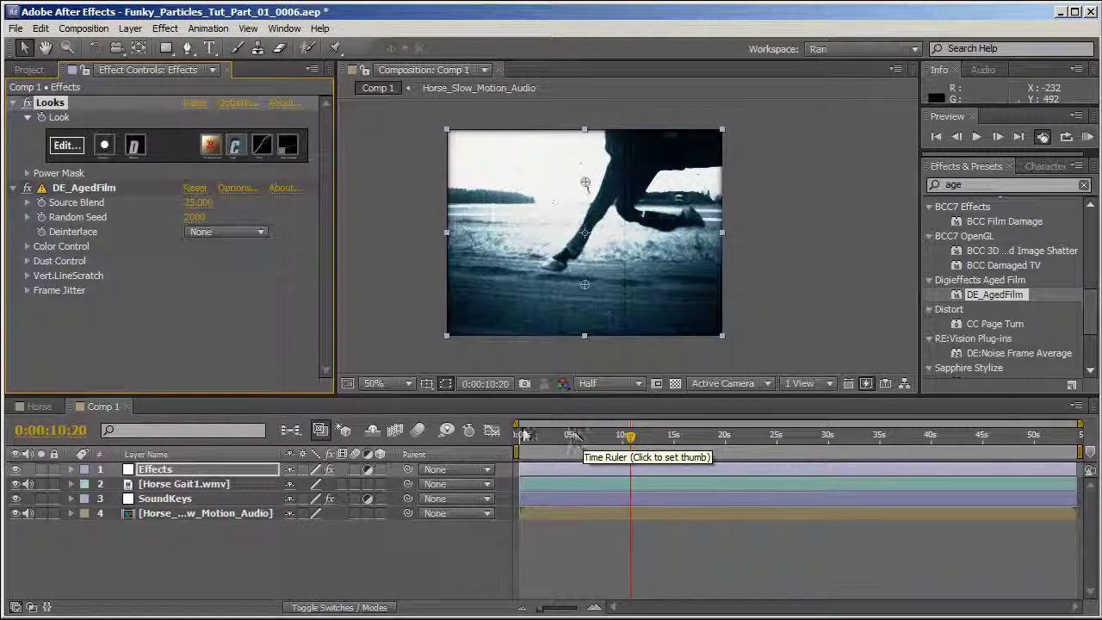
- Add an elliptical mask that fills the whole Effects layer
left_click_drag(166, 47, 196, 86)
double_click(166, 47)
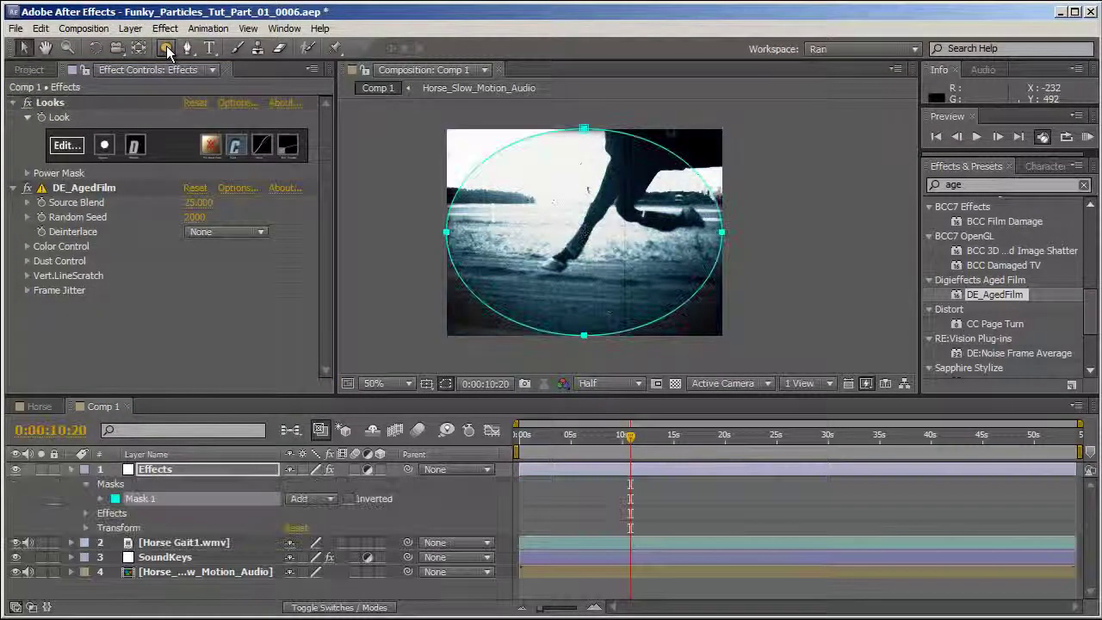
- Feather the edge of Mask 1 on the Effects layer and change its mask mode
key("v")
key("m")
key("m")
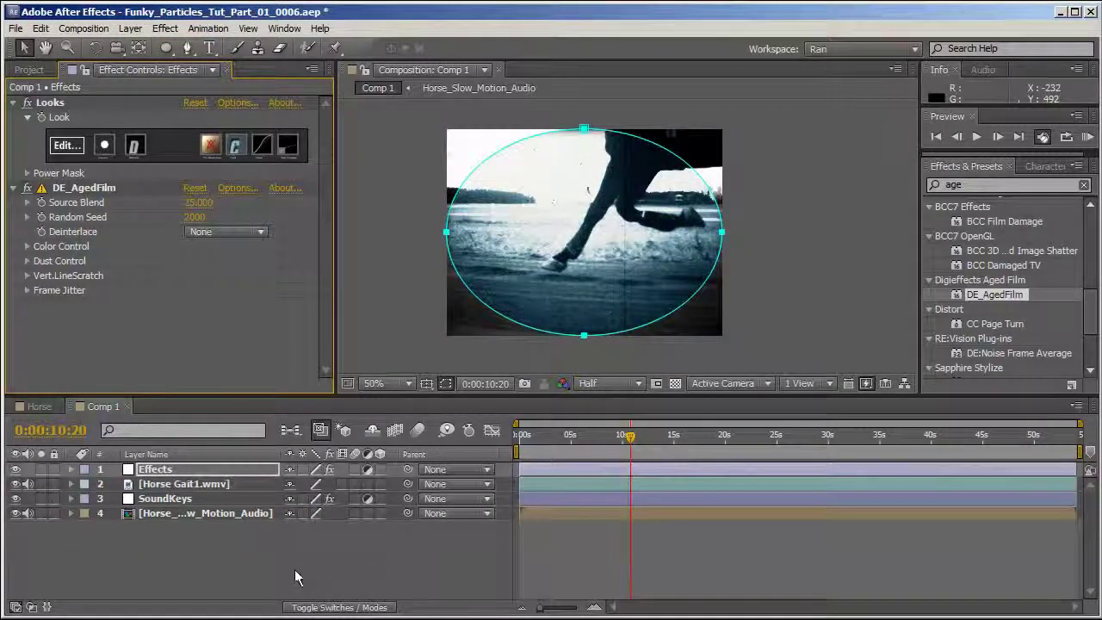
mouse_move(306, 514)
left_mouse_down()
mouse_move(331, 514)
mouse_move(308, 514)
left_mouse_up()
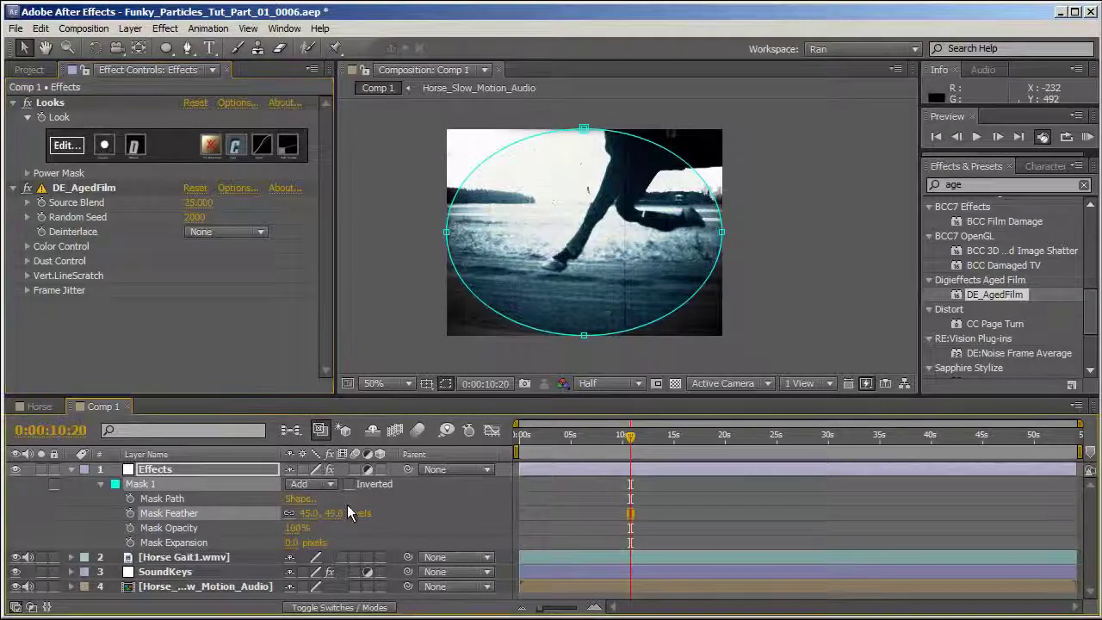
left_click(323, 484)
left_click(341, 528)
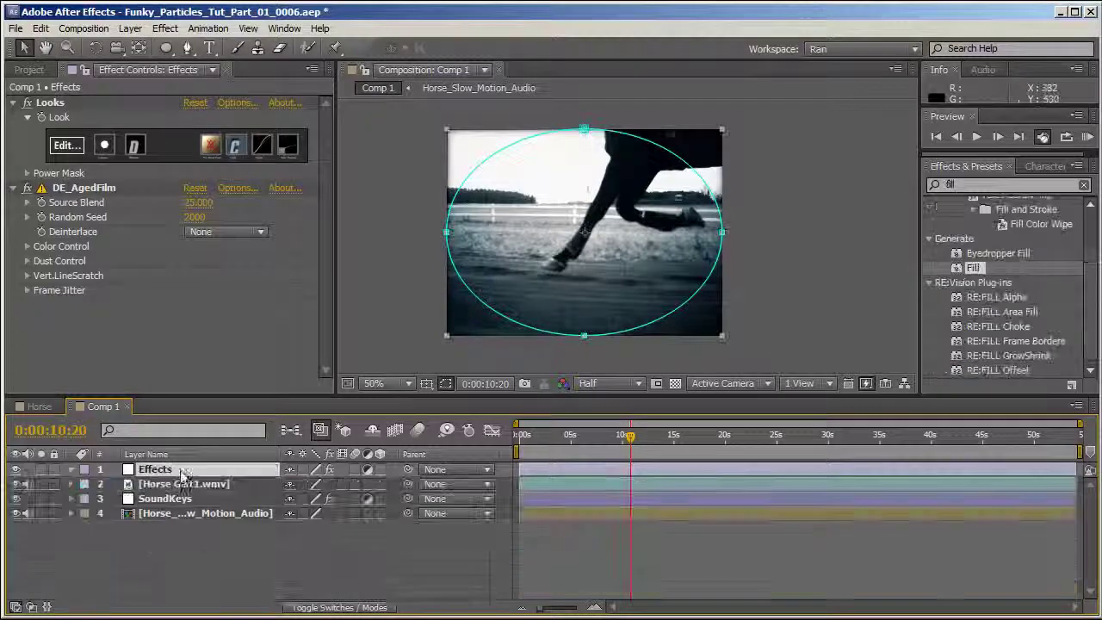
left_click(261, 592)
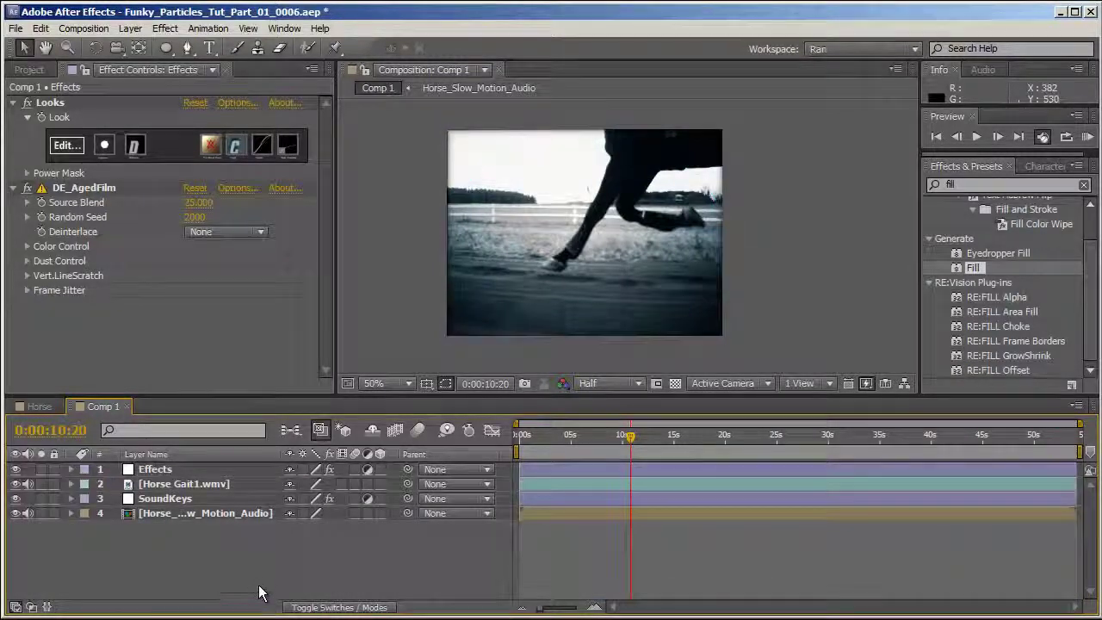
left_click(164, 469)
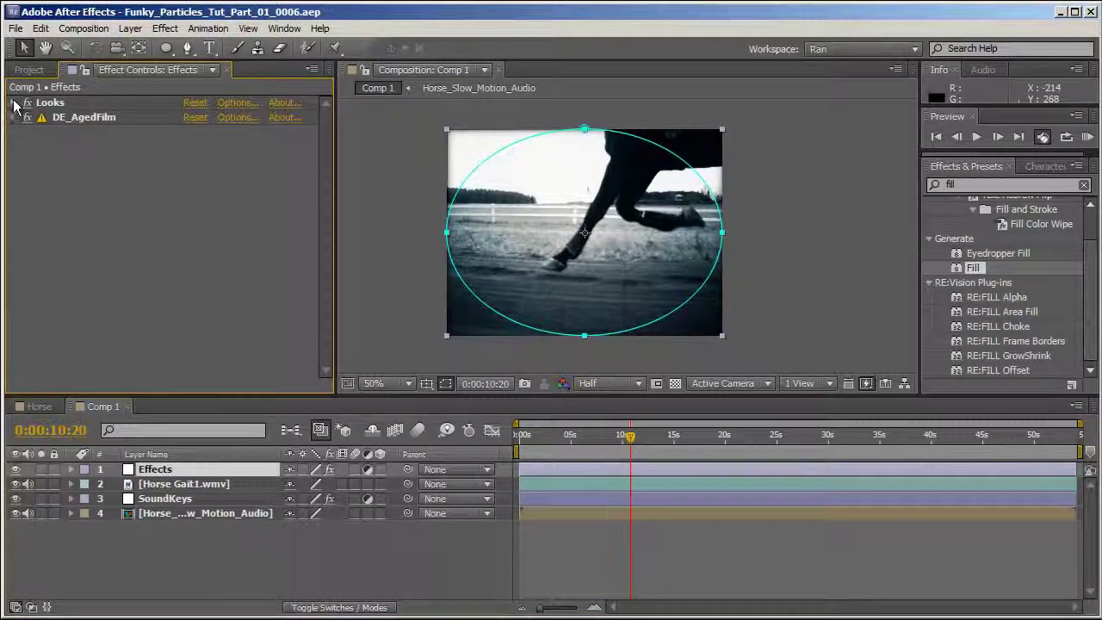
left_click(13, 102)
left_click(14, 102)
left_click(83, 117)
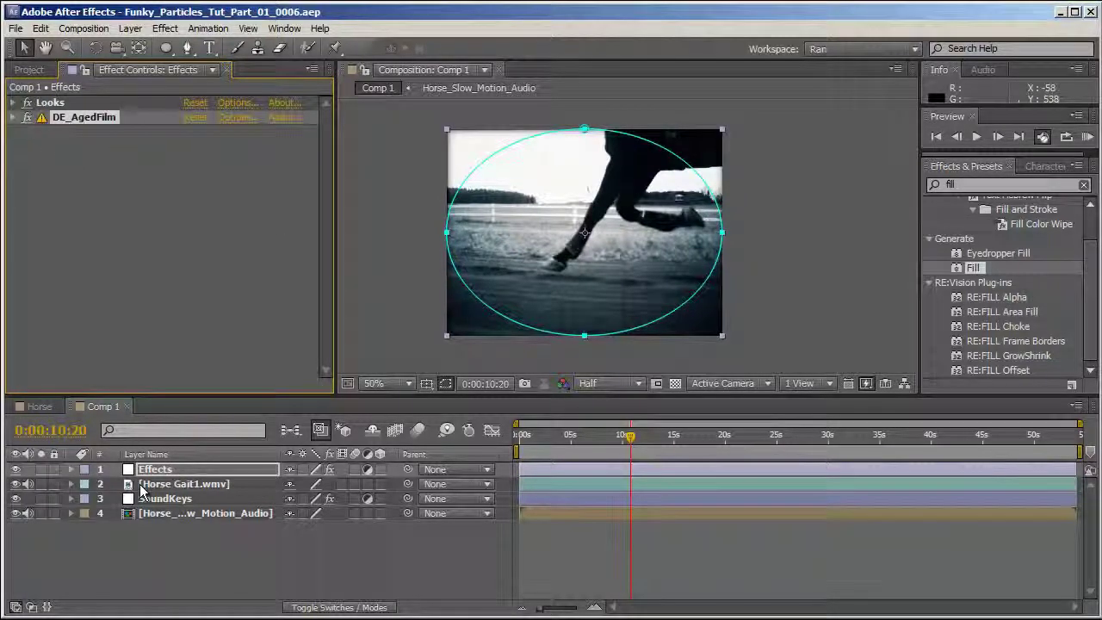
- Link the Effects layer's Opacity by expression to Output 2 of the Sound Keys effect on SoundKeys, and preview the result
left_click(168, 472)
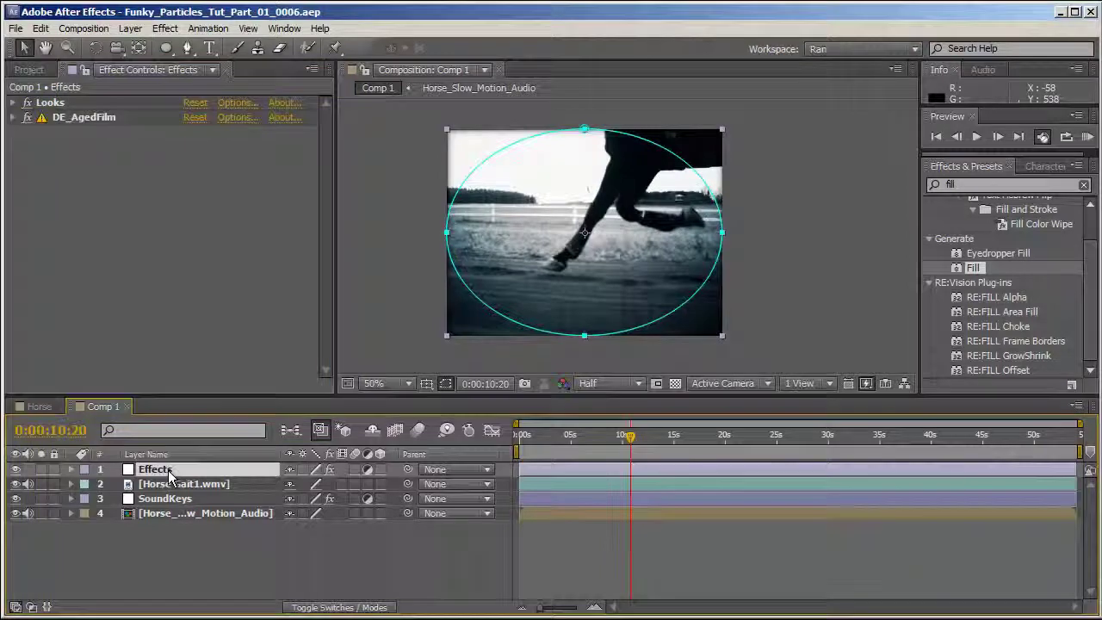
key("t")
left_click(142, 513)
key("u")
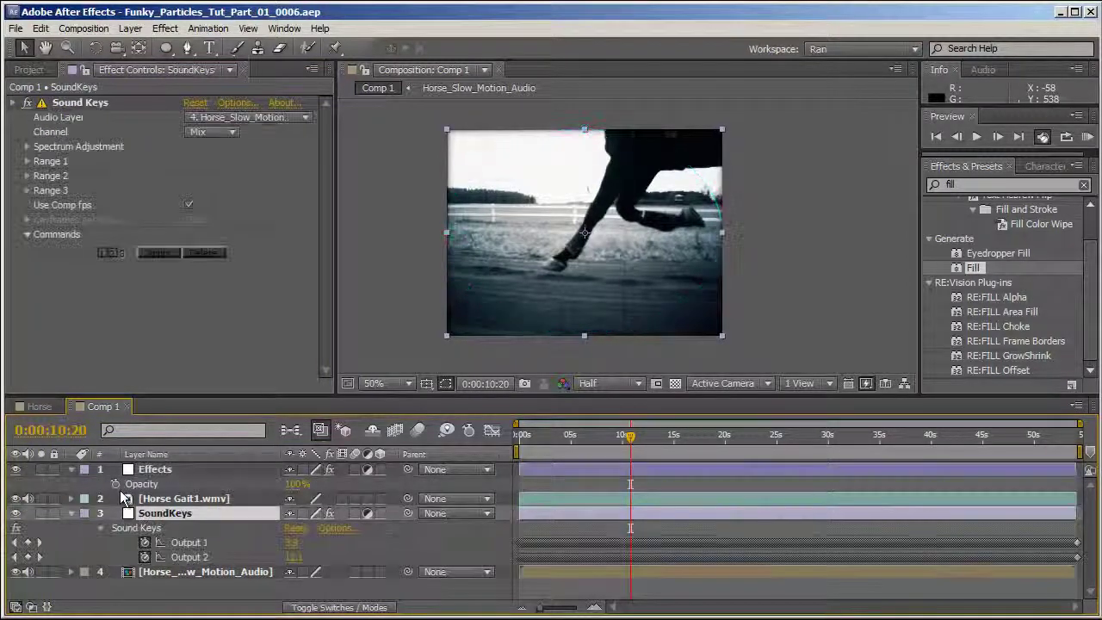
left_click(117, 484, "alt")
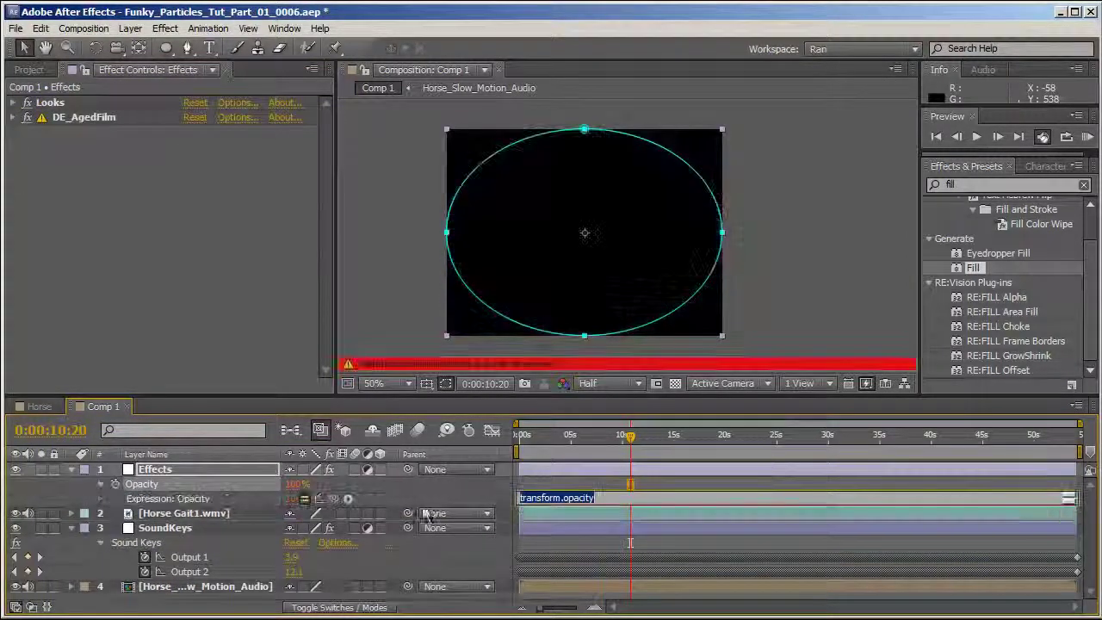
left_click_drag(334, 499, 221, 569)
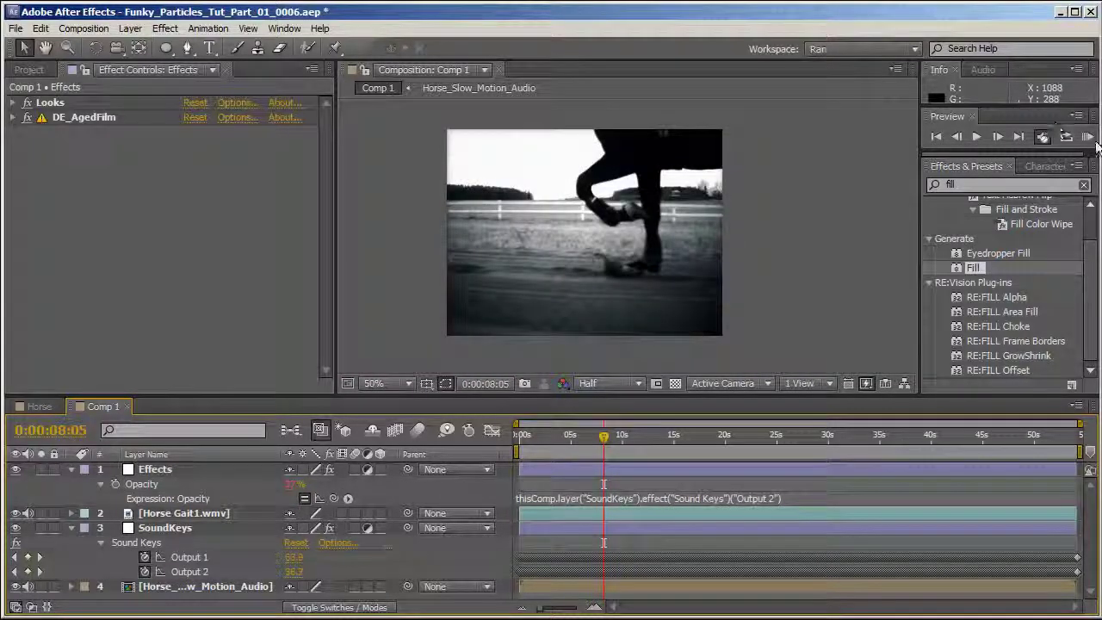
left_click(1088, 138)
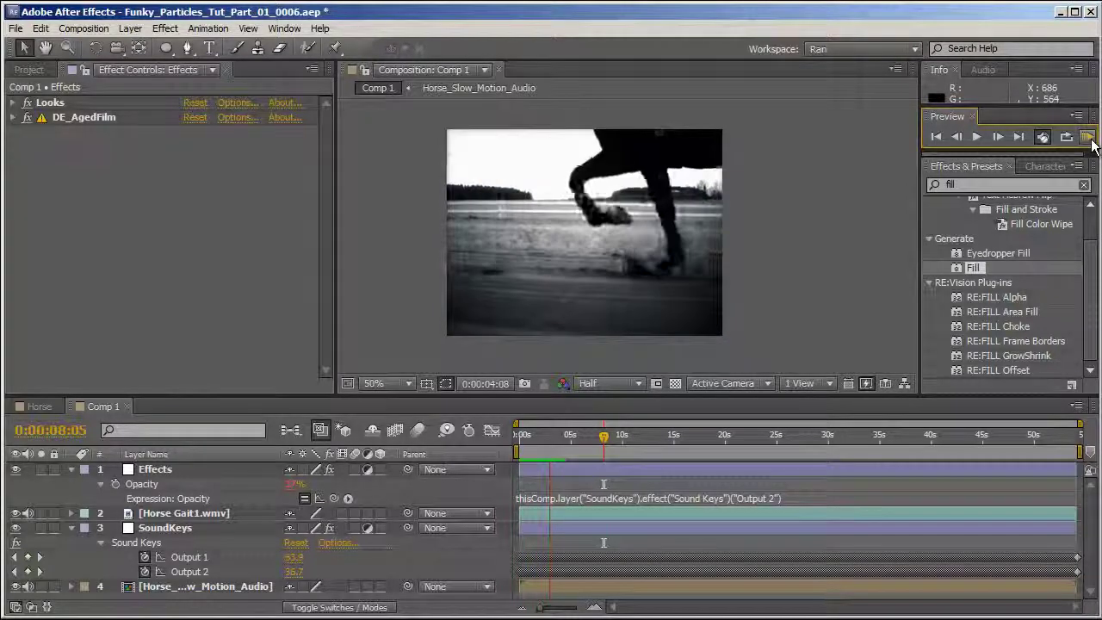
- Assign the Output 2 reference in the Effects layer's Opacity expression to a variable x, ending the line with a semicolon
left_click(519, 499)
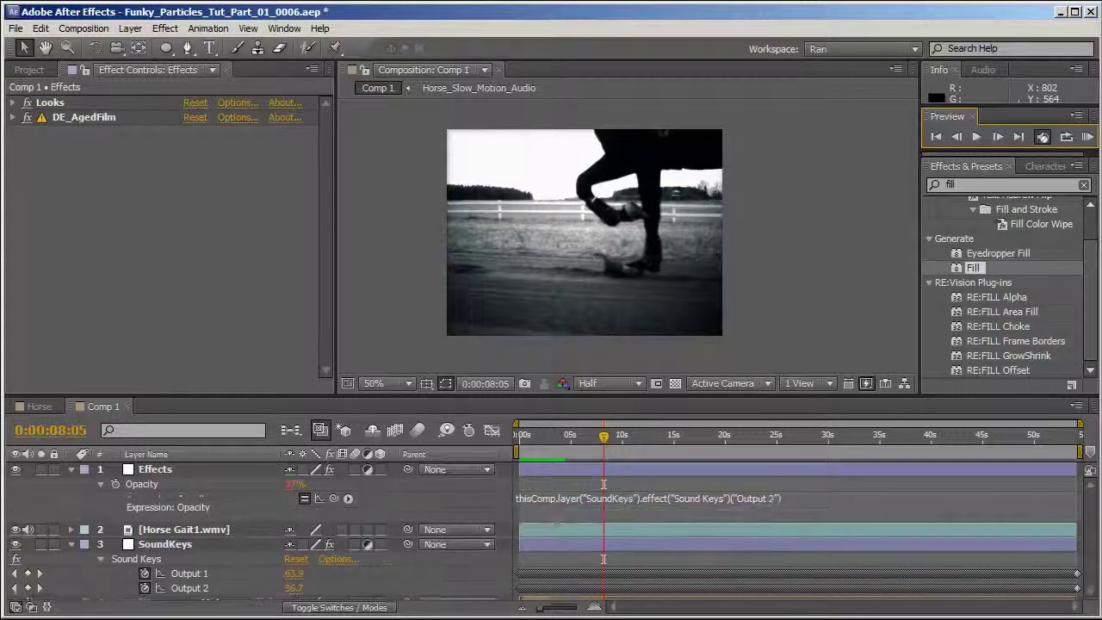
left_click(447, 521)
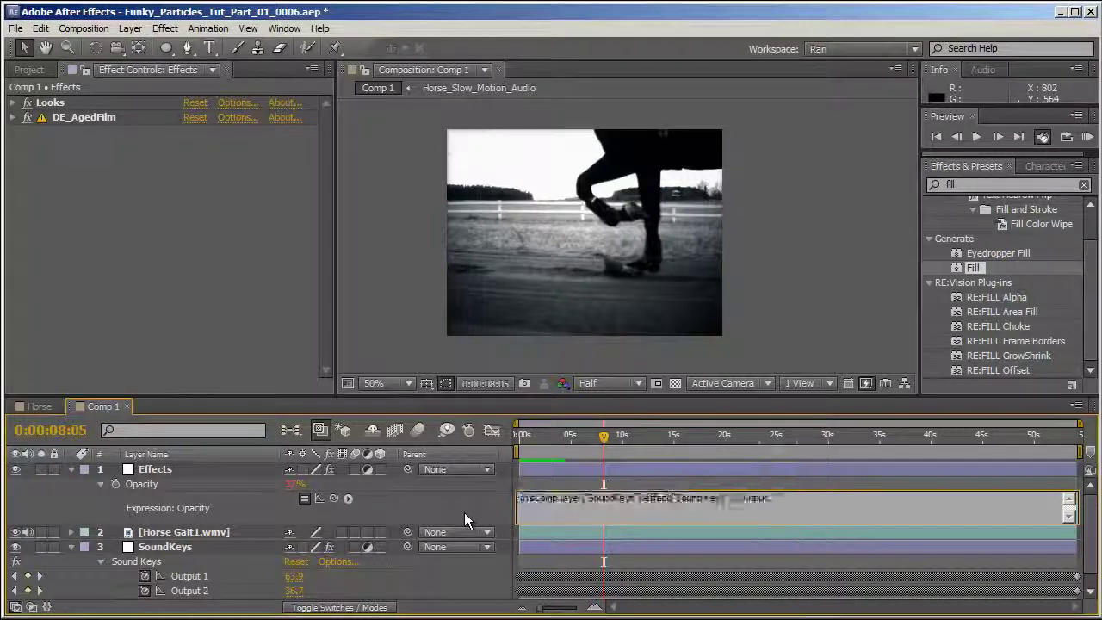
left_click(523, 498)
left_click(633, 499)
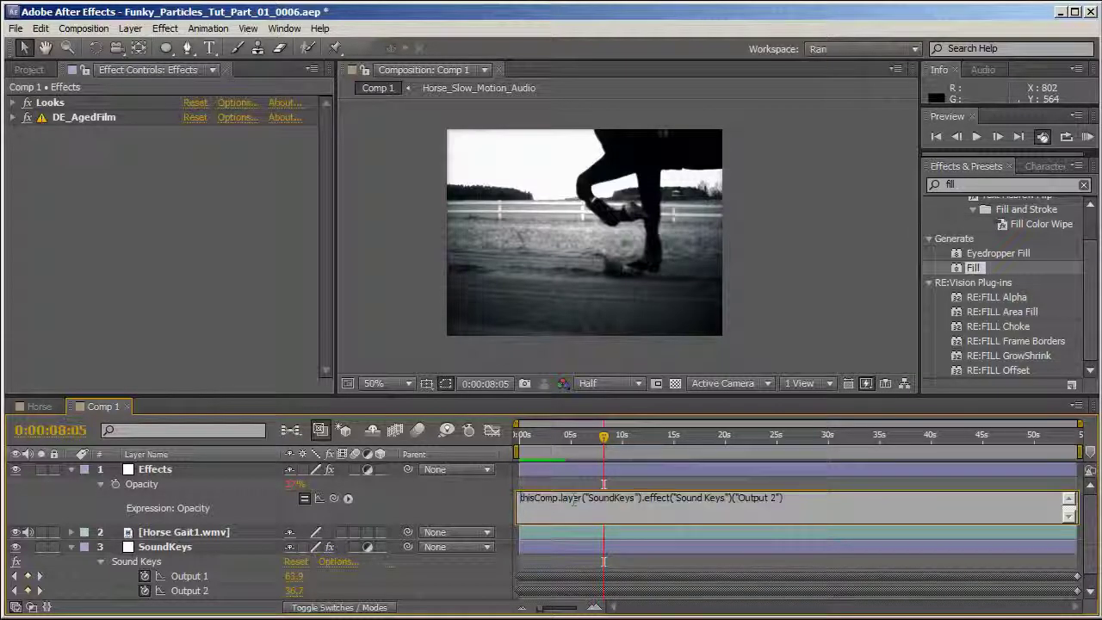
key("Home")
type("x=")
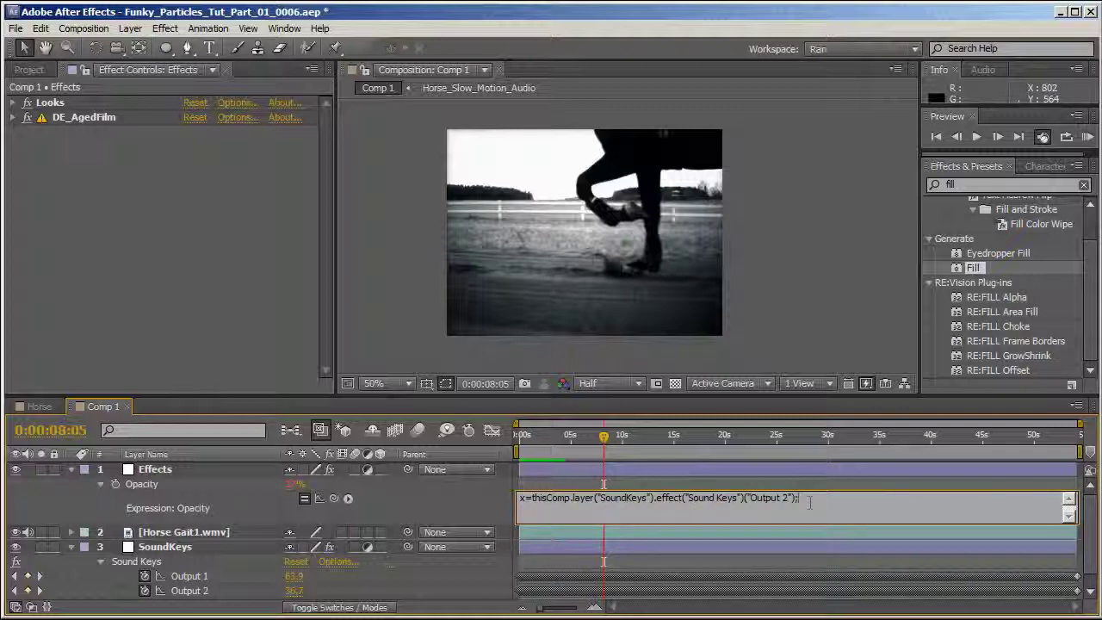
- Add a second line, linear(x,0,0,0,0), to the Effects layer's Opacity expression
key("Return")
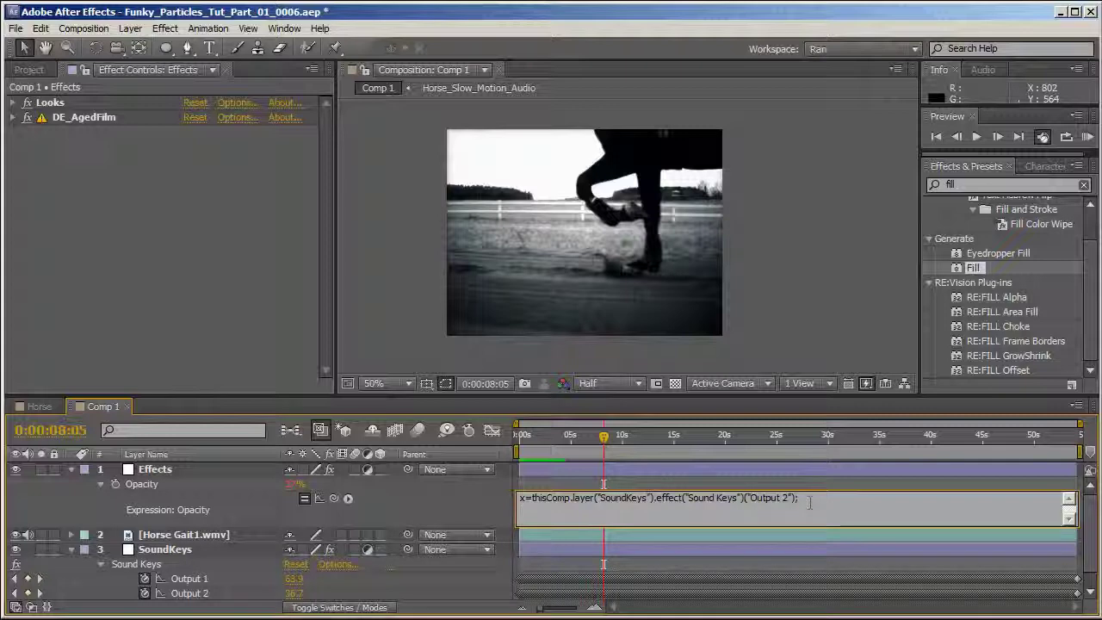
type("inear(x,")
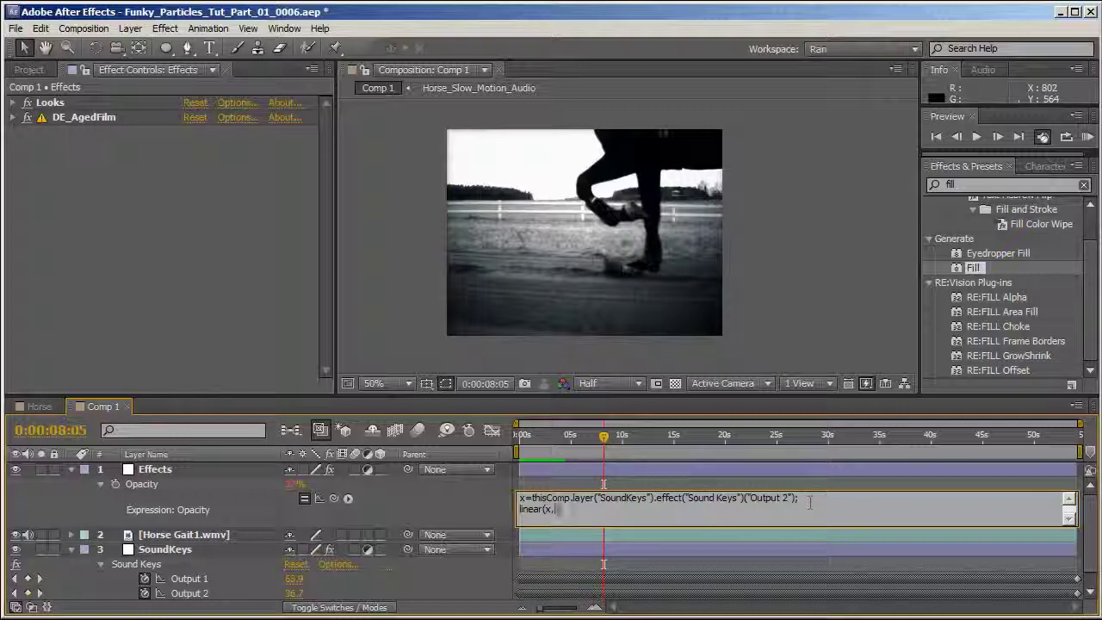
type("0,")
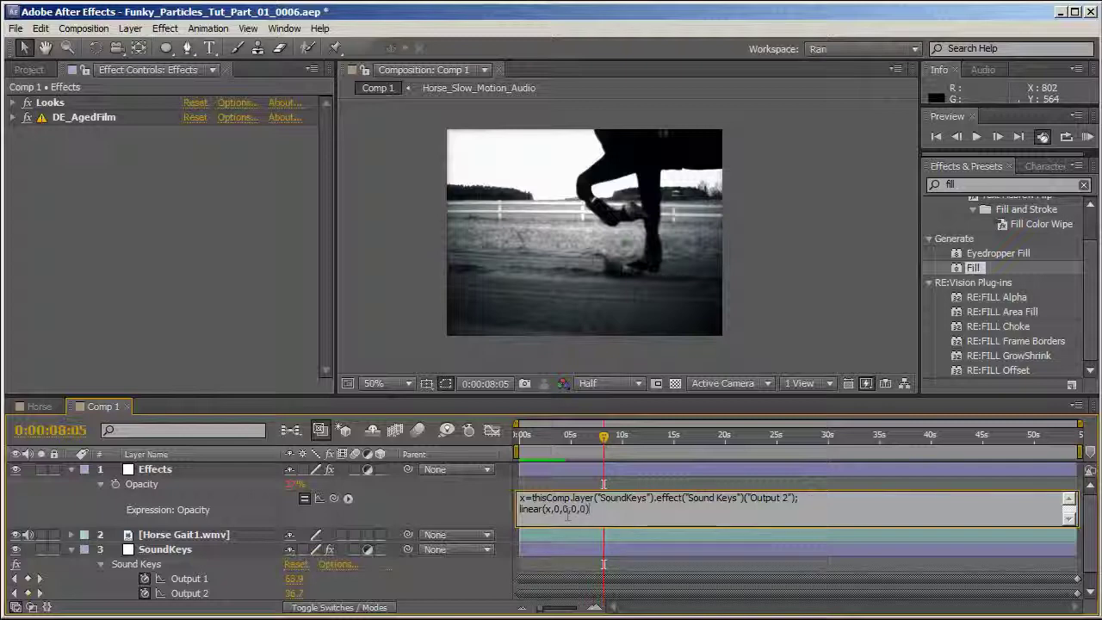
type("0,0)")
left_click(585, 548)
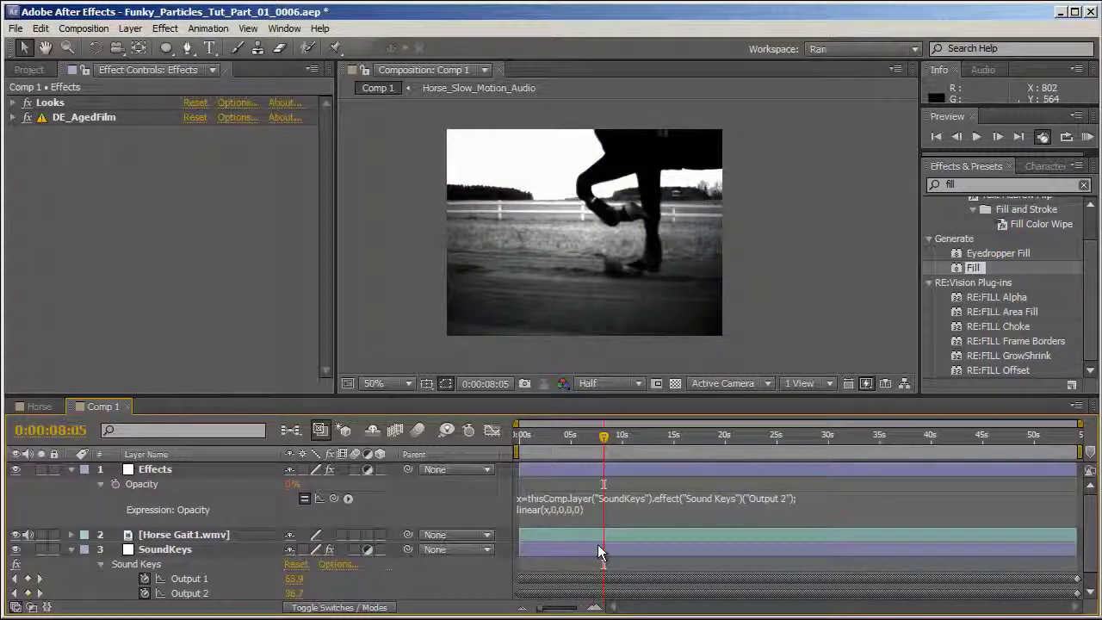
- Remove the linear(x,0,0,0,0) line from the Opacity expression
left_click(588, 511)
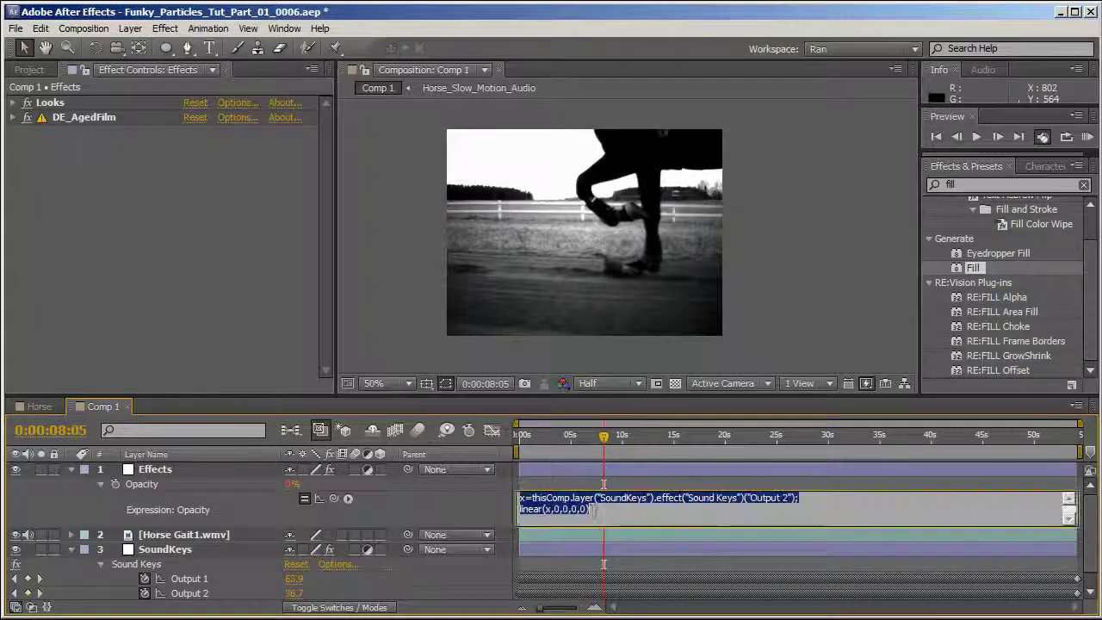
left_click_drag(590, 510, 422, 515)
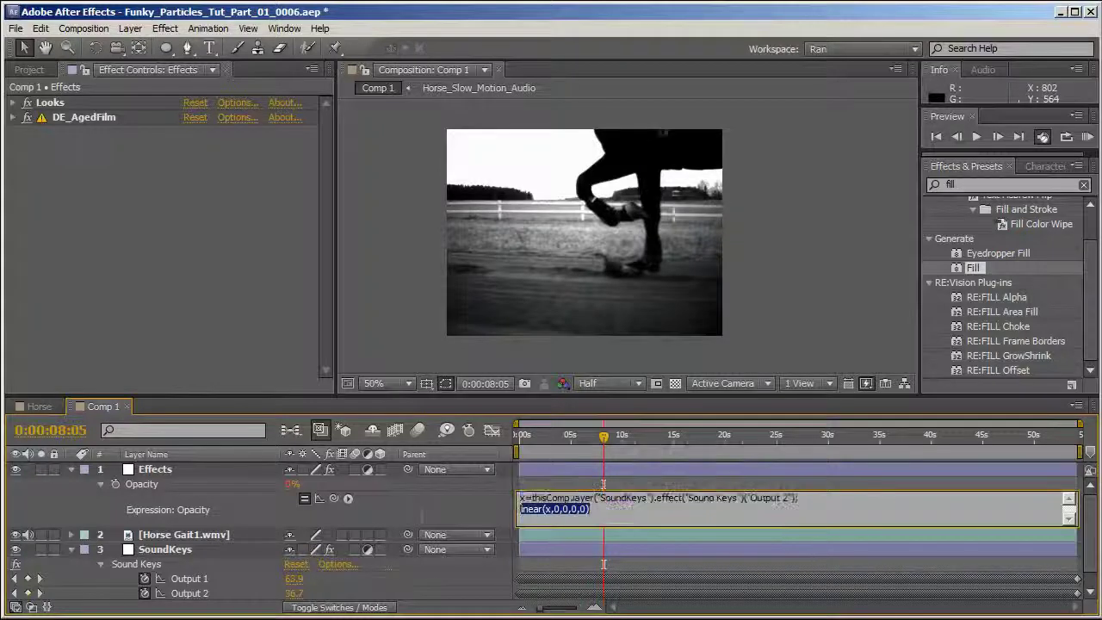
key("BackSpace")
left_click(420, 515)
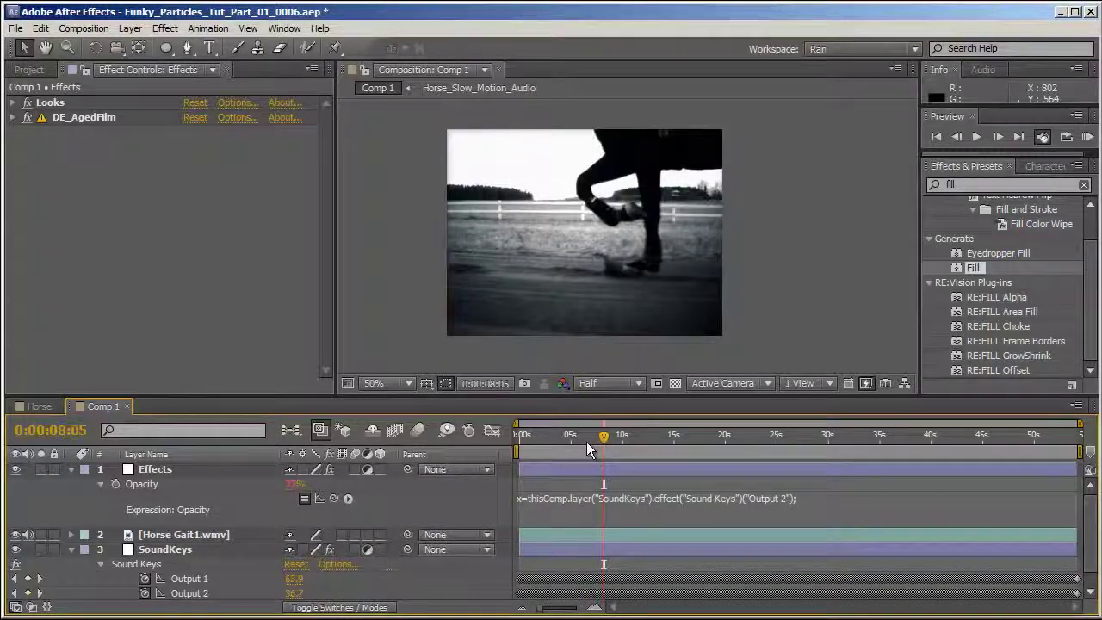
- Compare the Effects layer's opacity at 0:00:10:05 and 0:00:08:02 against the Sound Keys outputs
left_click_drag(586, 441, 624, 444)
left_click(556, 511)
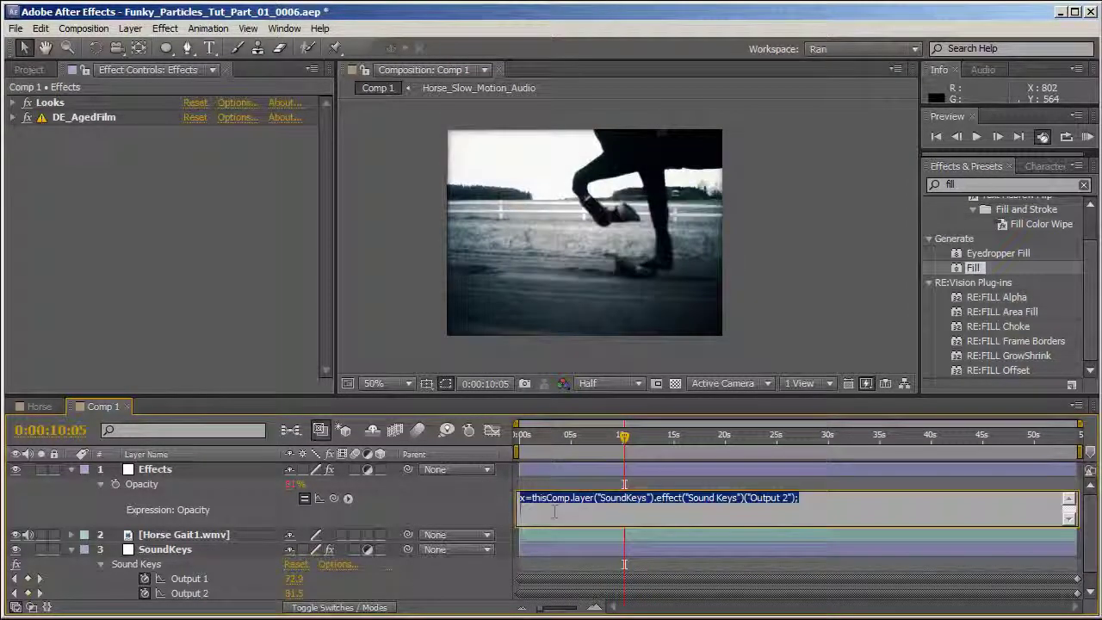
left_click(544, 515)
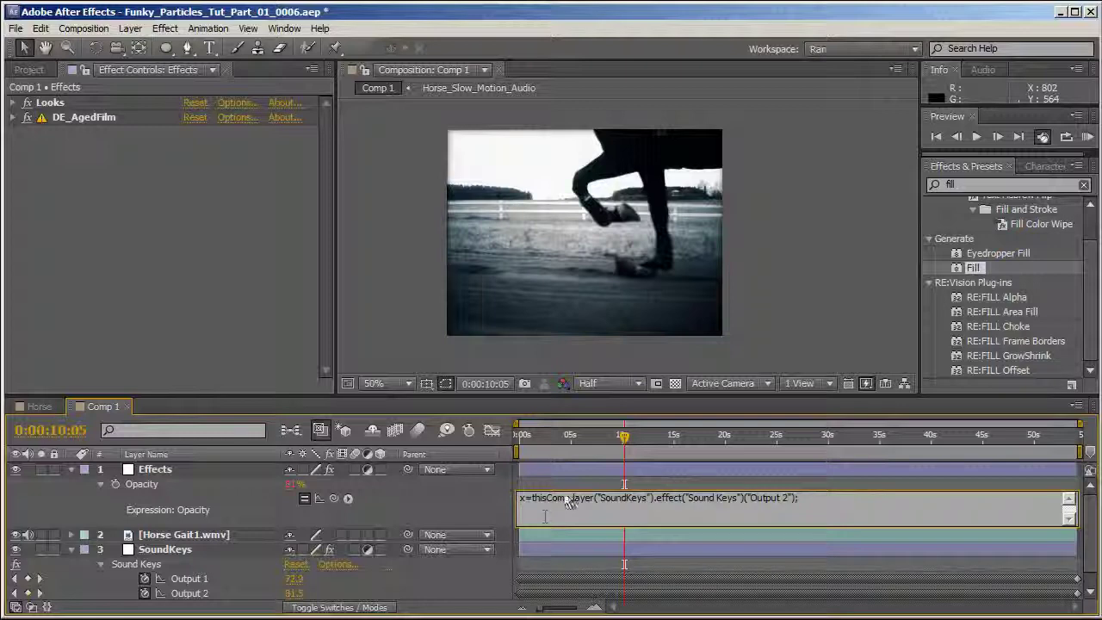
left_click(554, 440)
left_click_drag(553, 440, 603, 451)
left_click(540, 507)
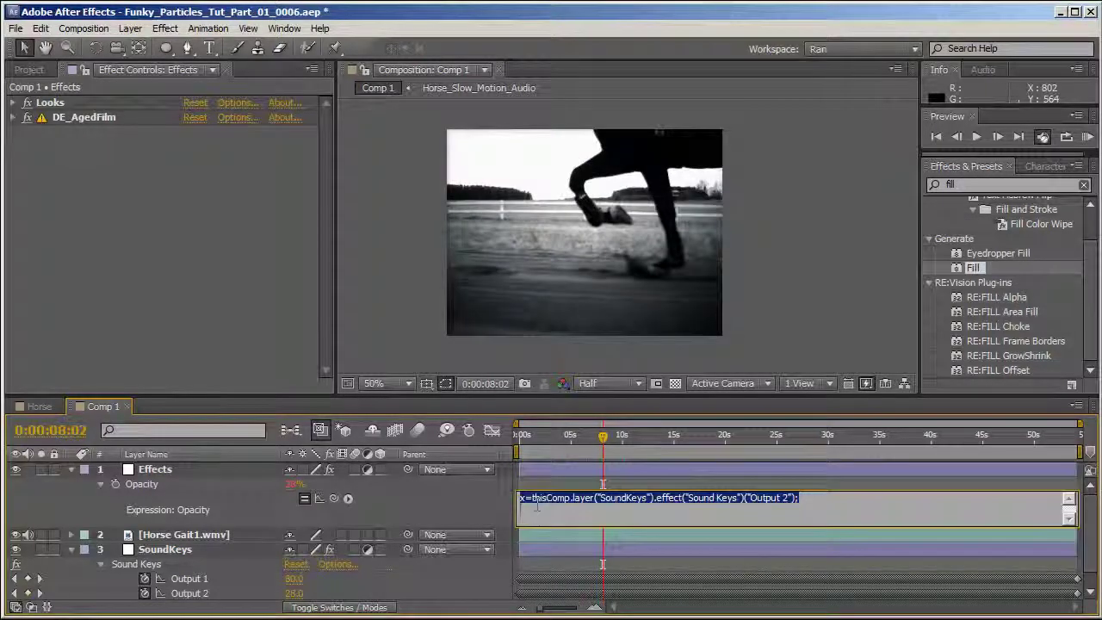
- Put the linear(x,0,0,0,0) line back below the x assignment in the Opacity expression
left_click(545, 523)
type("linear(x,0,0,0,0)")
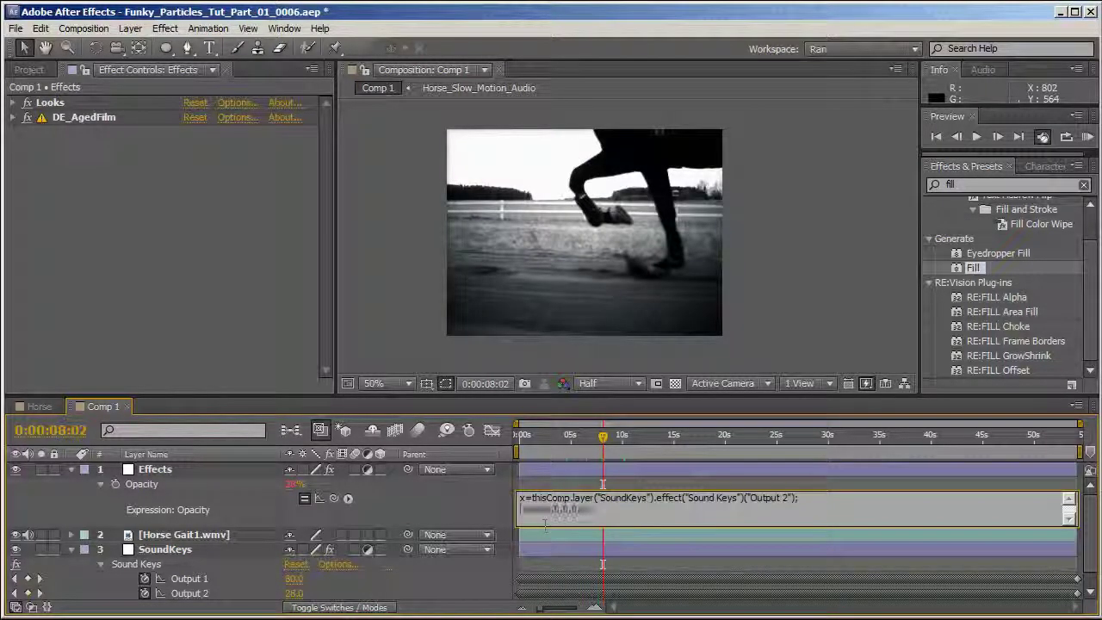
left_click(444, 512)
- Set the linear function's input range in the Opacity expression to 100 and 5, and check the frame at 0:00:02:08
left_click(556, 509)
double_click(556, 509)
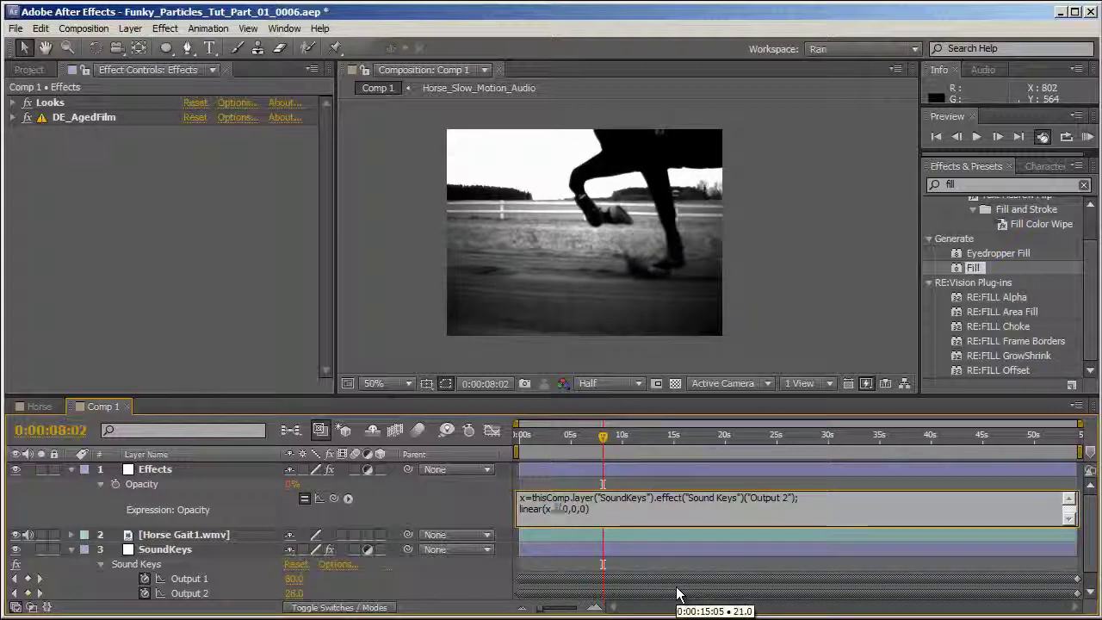
type("100,5")
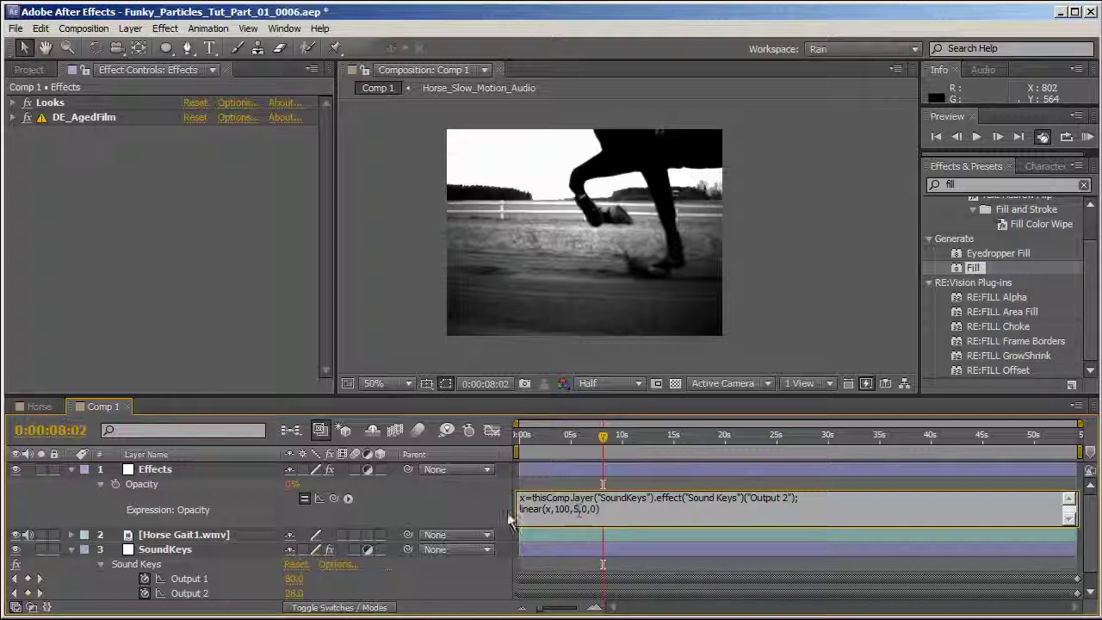
left_click(553, 486)
mouse_move(555, 439)
left_mouse_down()
mouse_move(581, 443)
mouse_move(520, 457)
mouse_move(542, 454)
left_mouse_up()
- Set the linear function's output range to 0 and 100, completing linear(x,100,5,0,100), and preview the composition
left_click(582, 513)
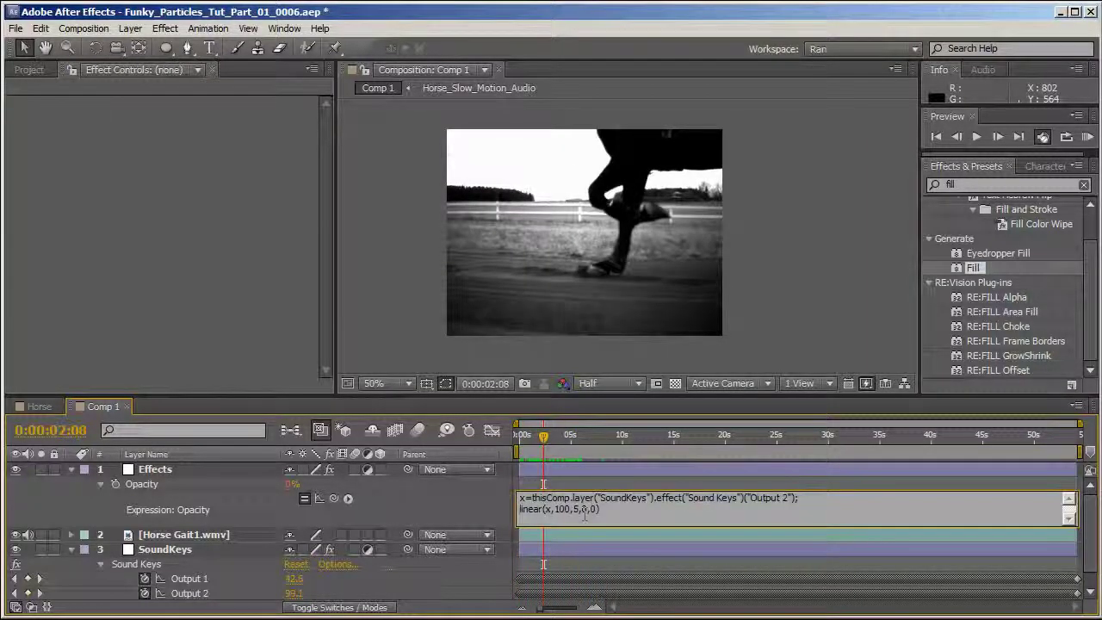
double_click(593, 509)
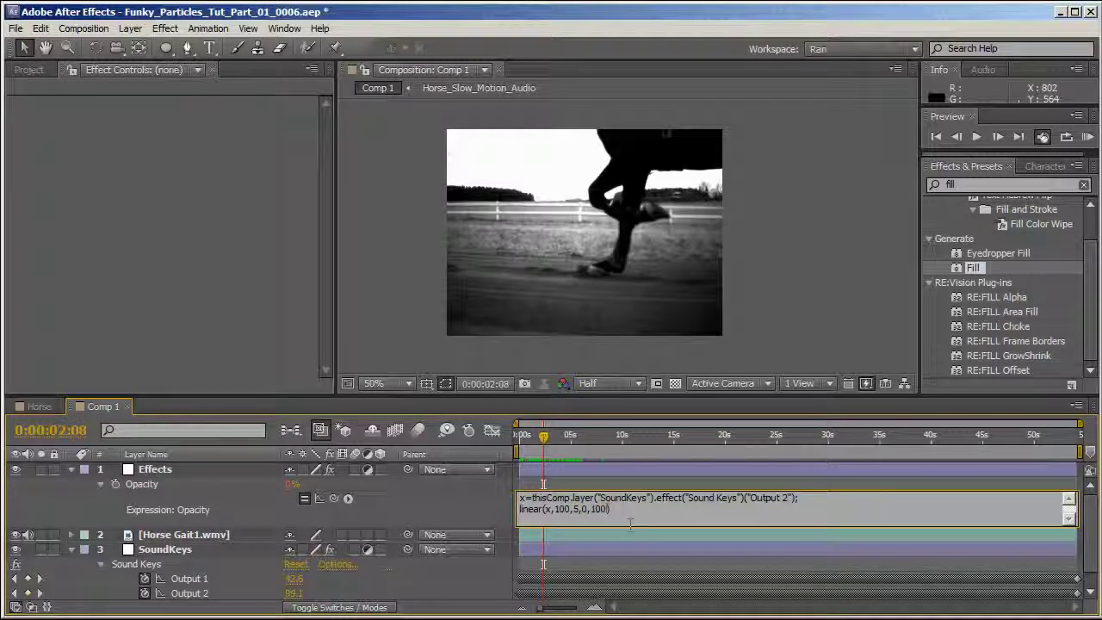
left_click(449, 502)
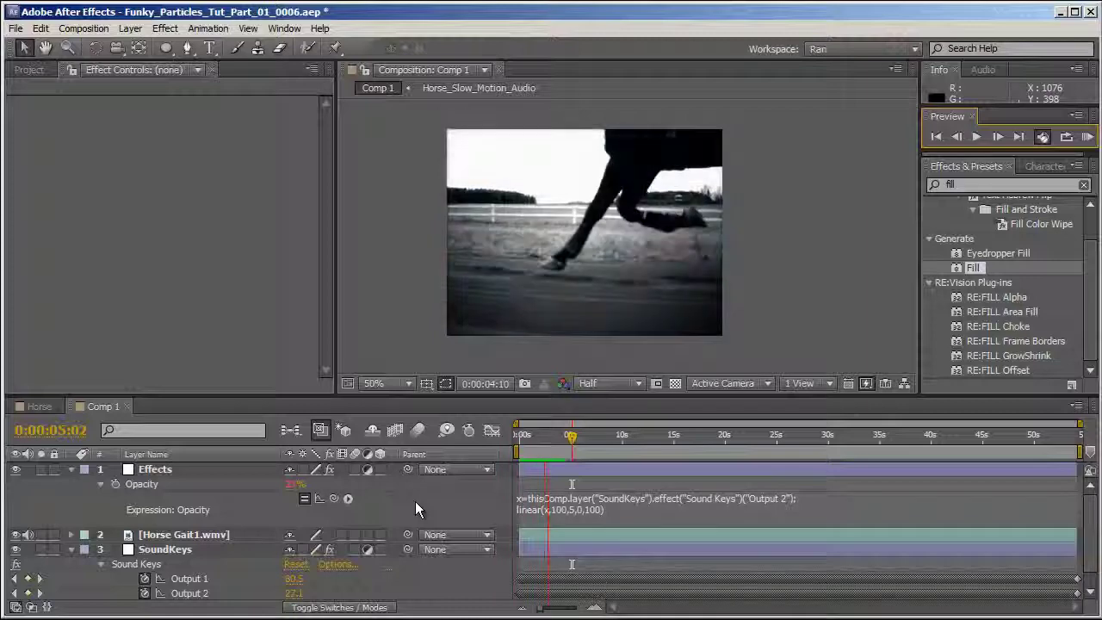
key("space")
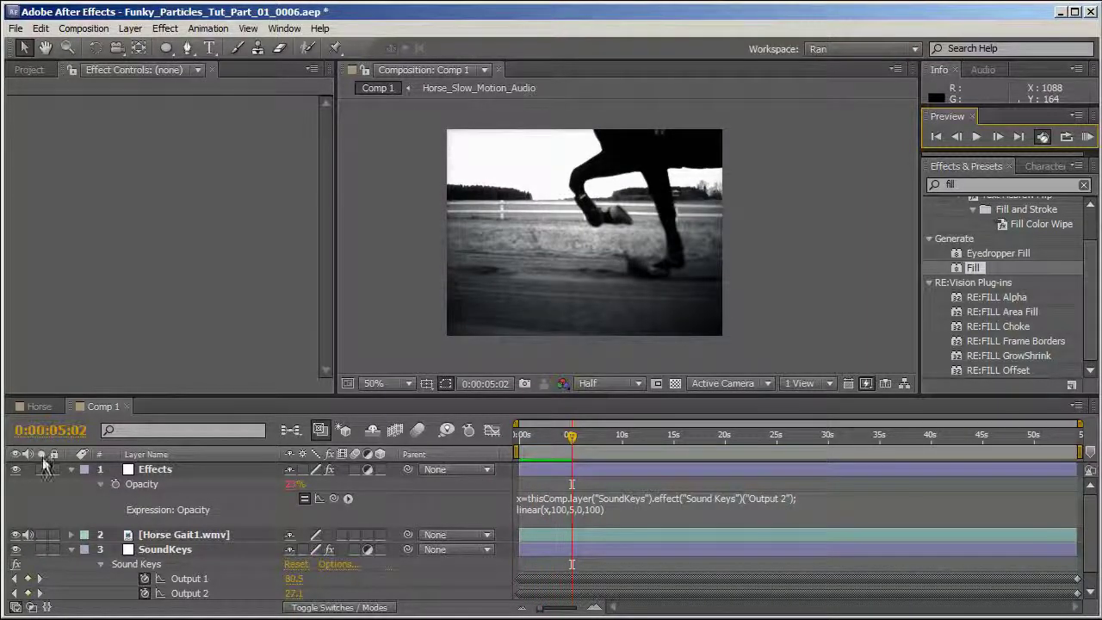
- Pre-compose all four layers of Comp 1 into a new composition named Horse_01, moving all attributes
left_click(70, 470)
left_click(70, 497)
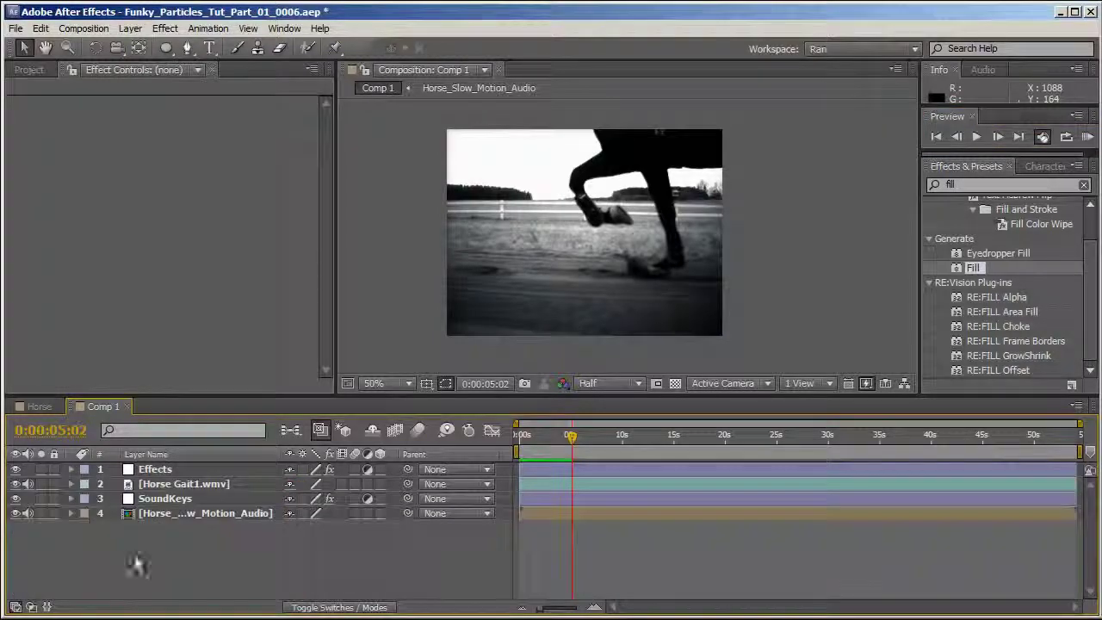
left_click_drag(94, 548, 178, 463)
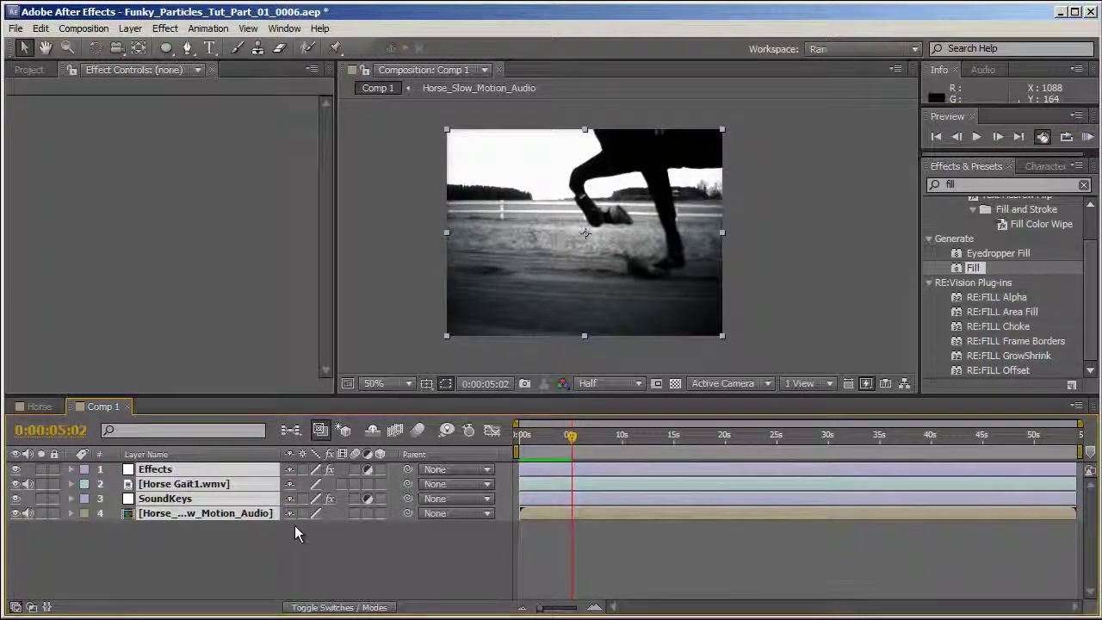
key("ctrl+shift+c")
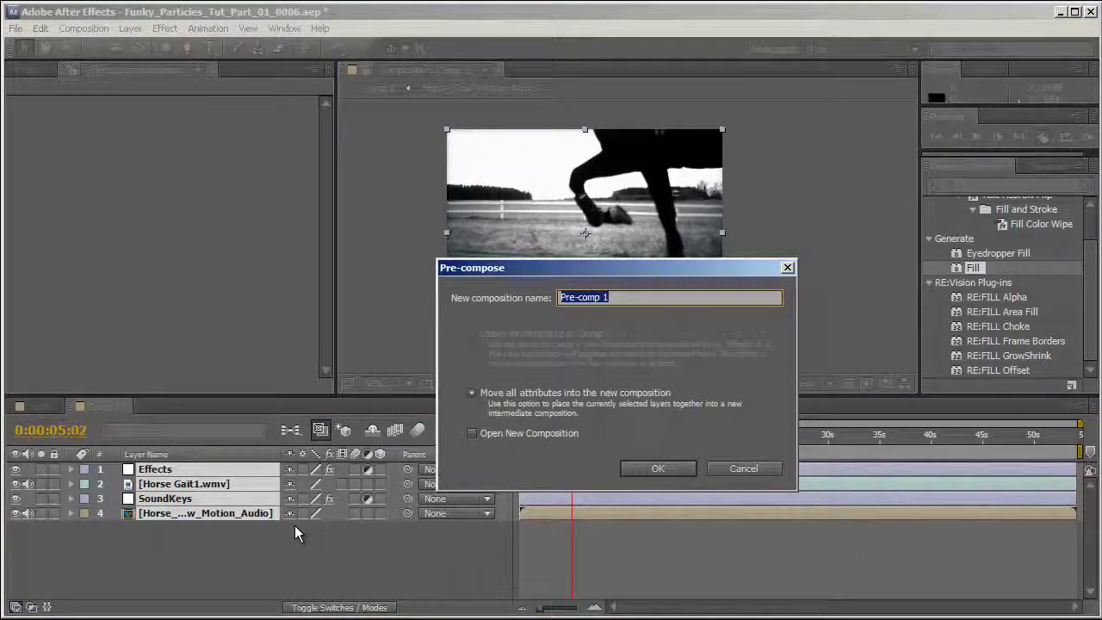
type("Horse")
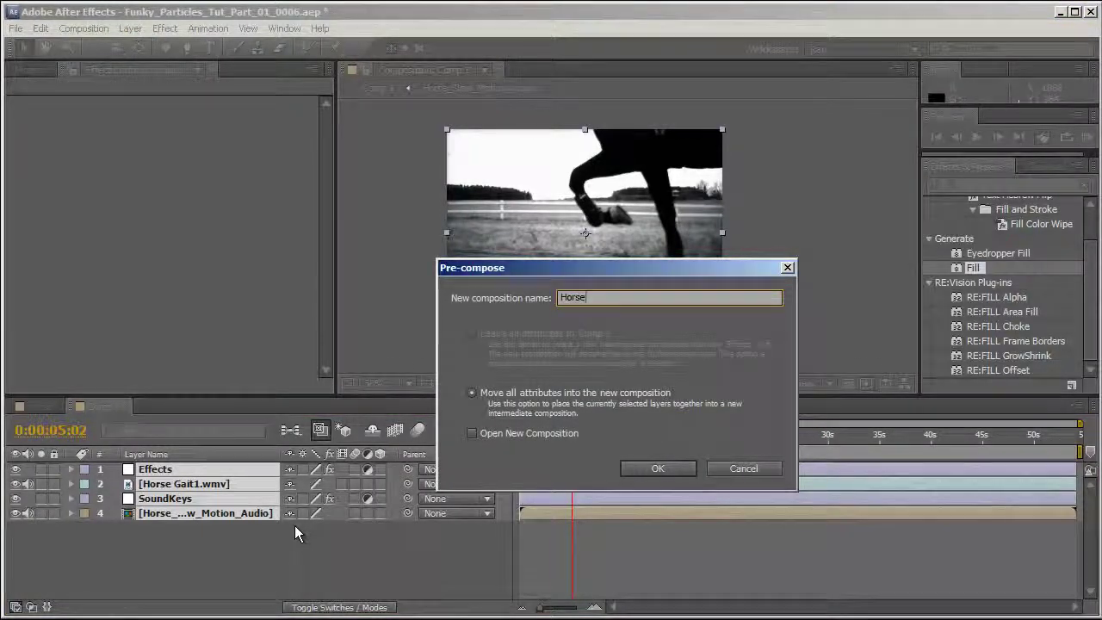
type("_01")
key("Return")
- Rename the Comp 1 composition to Horses in the project
left_click(30, 70)
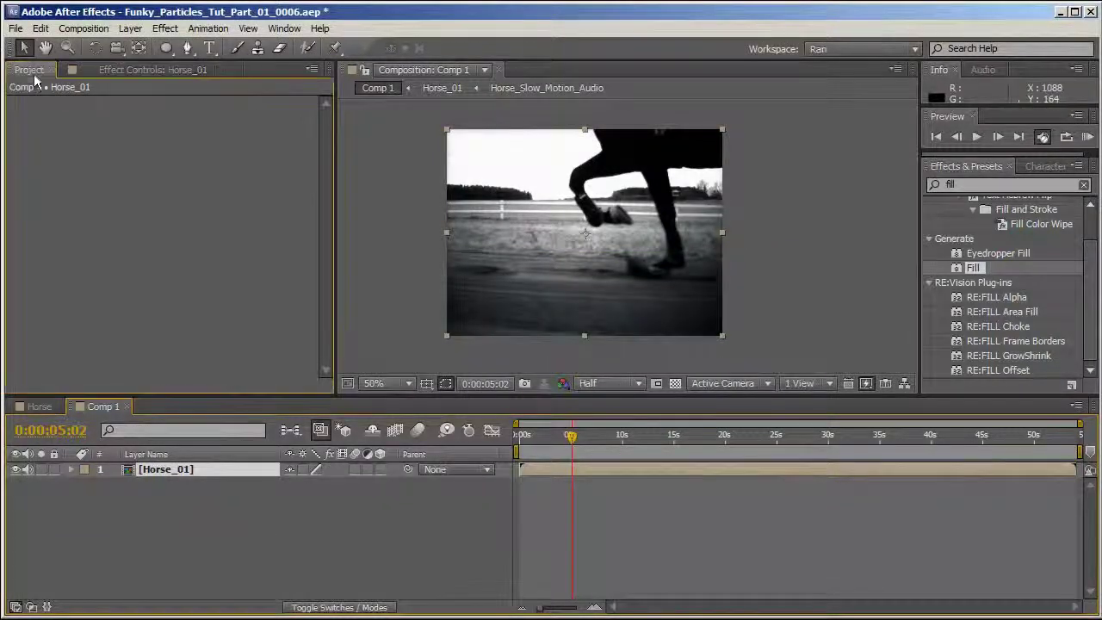
left_click(14, 222)
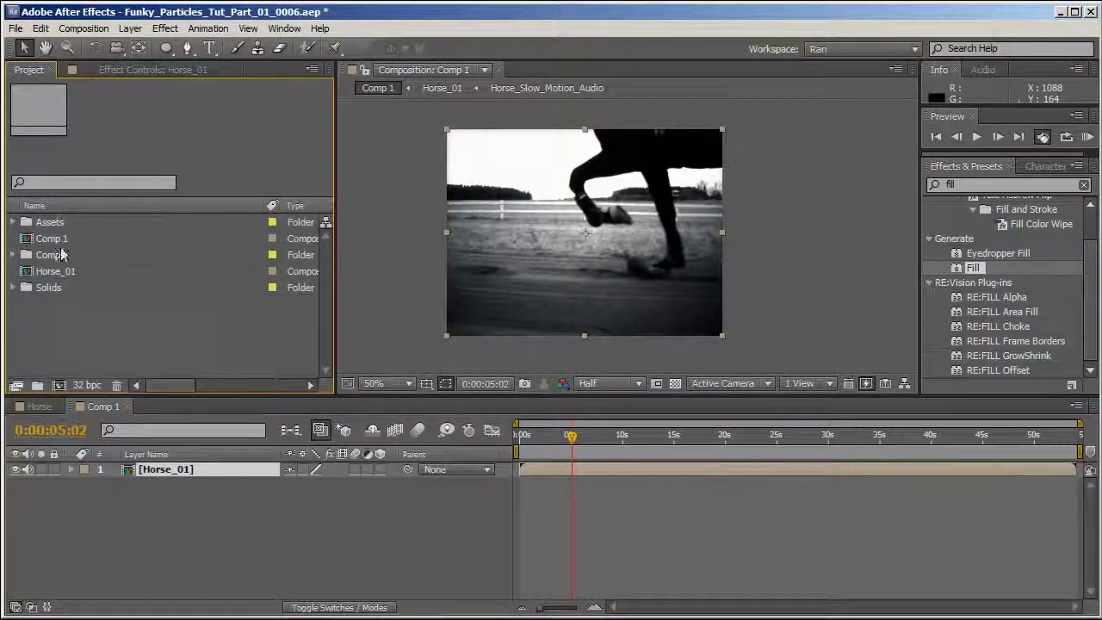
left_click(69, 273)
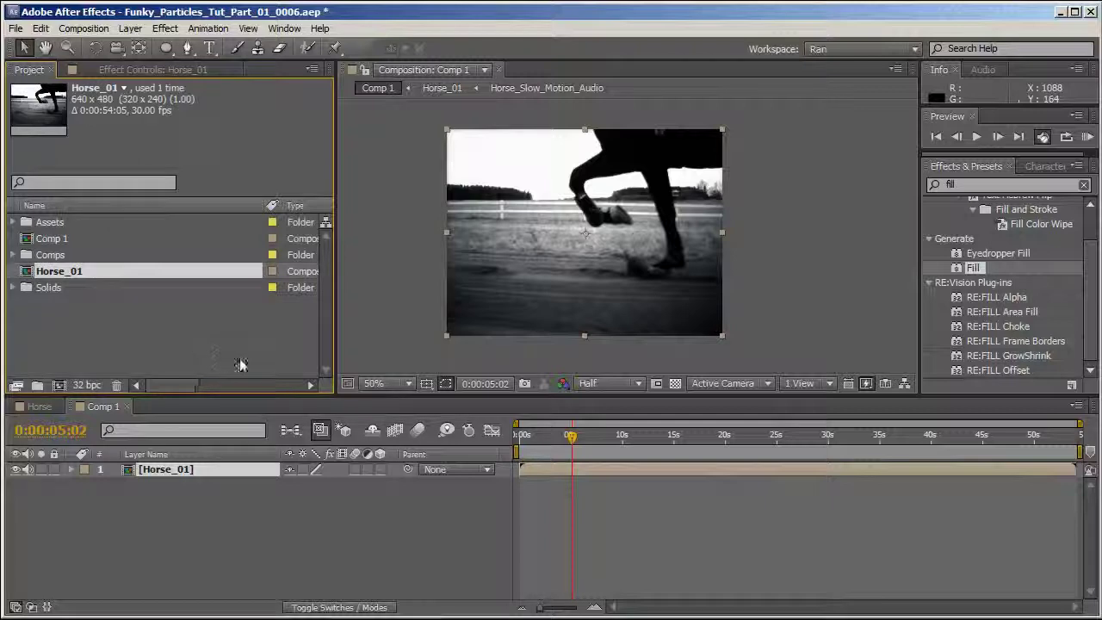
left_click(69, 240)
key("Return")
type("F")
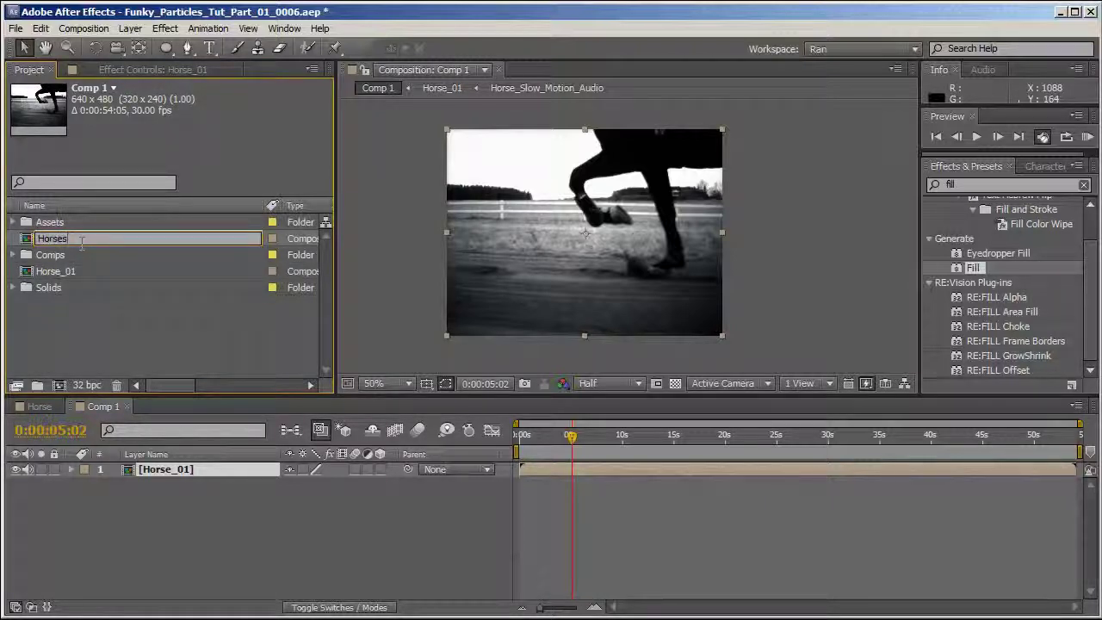
type("orses")
key("Return")
- Duplicate the Horse_01 composition in the project and rename the copy Horse_02
left_click(76, 256)
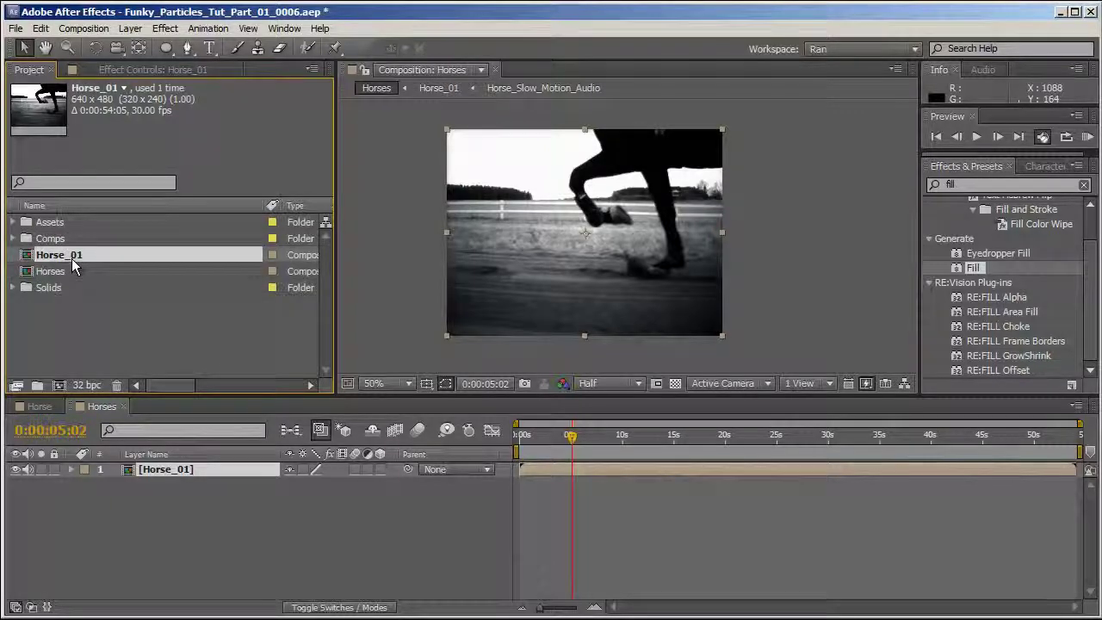
key("ctrl+d")
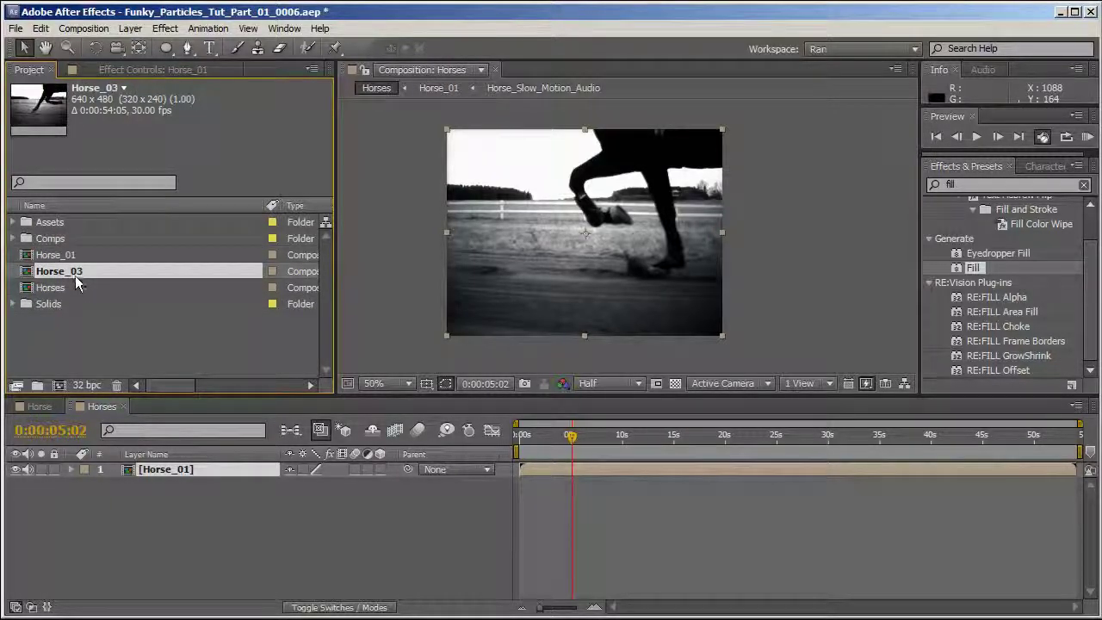
key("Return")
key("BackSpace")
type("2")
key("Return")
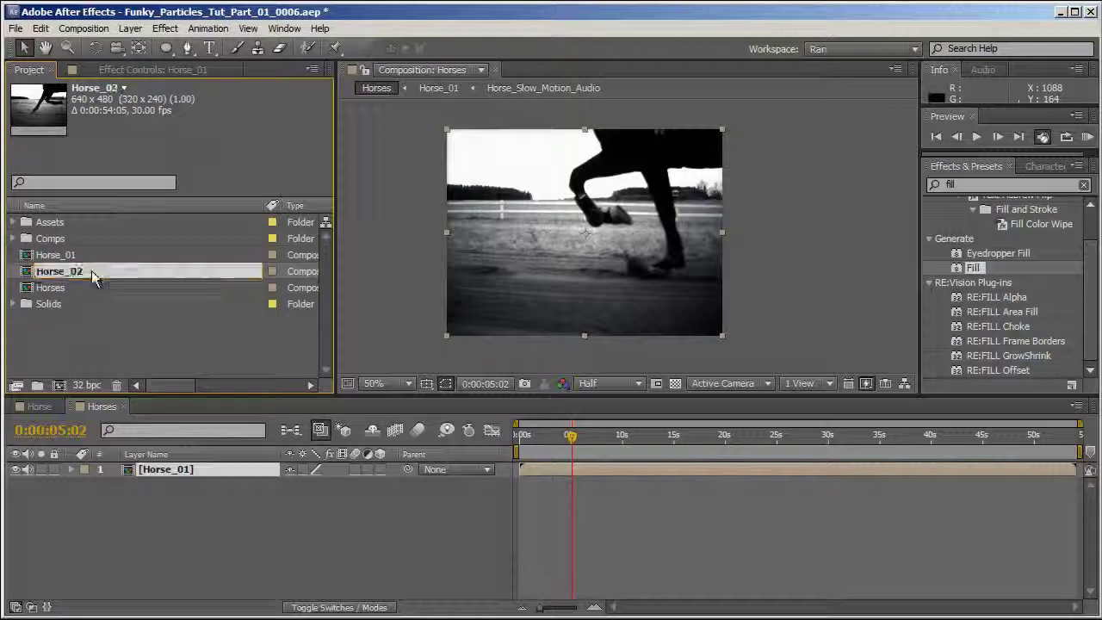
- In the Horse_02 composition, replace the Horse Gait1.wmv layer's footage with Horse Gait2.wmv and check the frame at 0:00:10:21
double_click(91, 270)
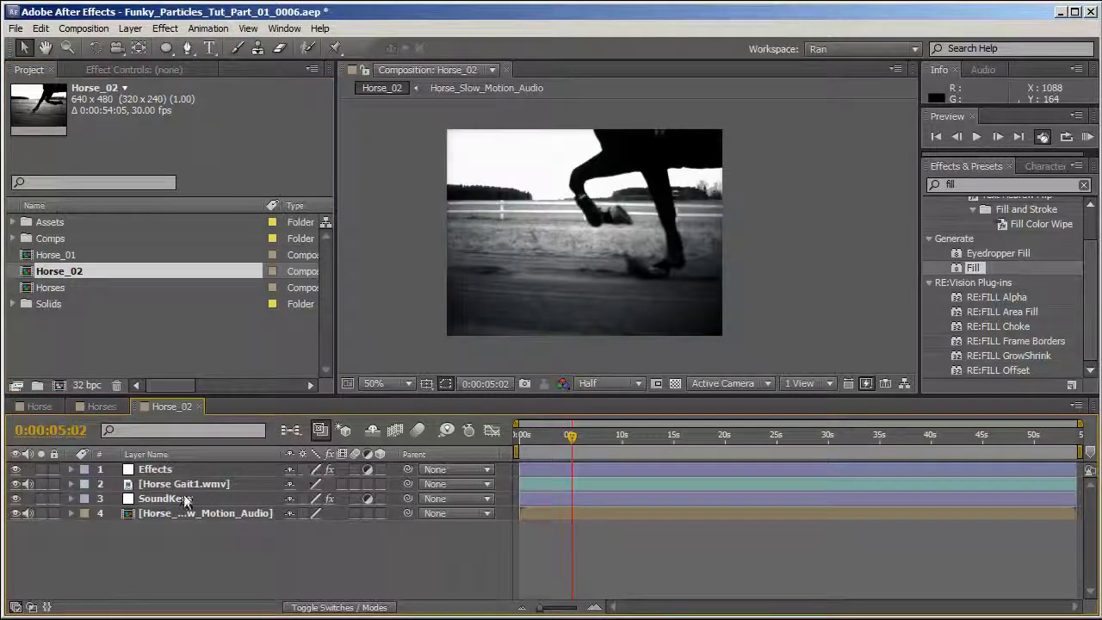
left_click(187, 486)
left_click(13, 223)
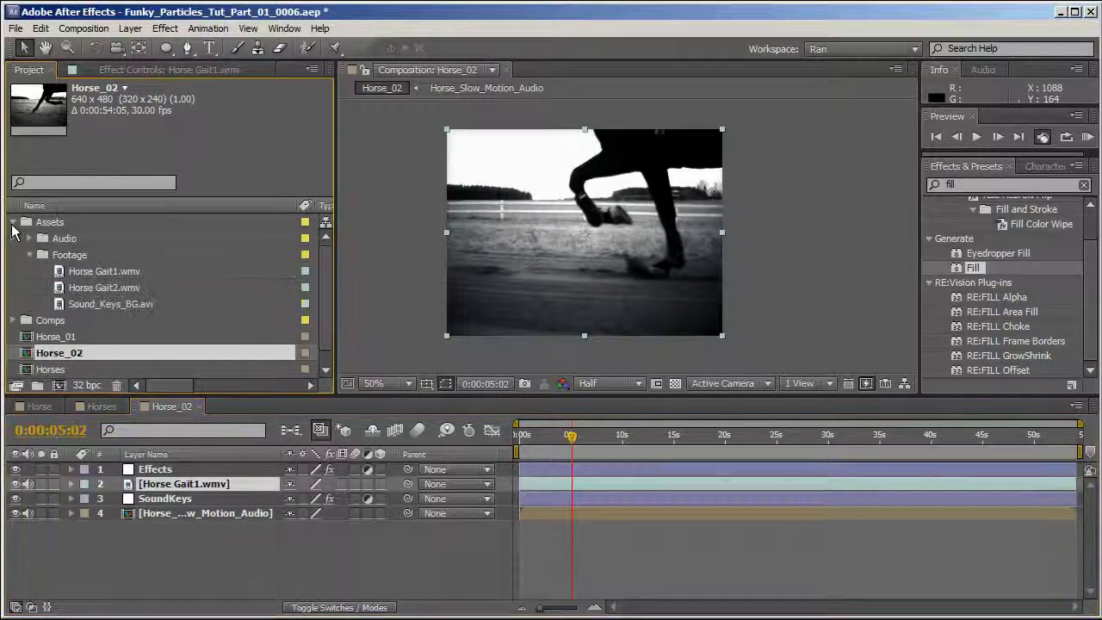
left_click(104, 288)
left_click_drag(103, 287, 170, 485)
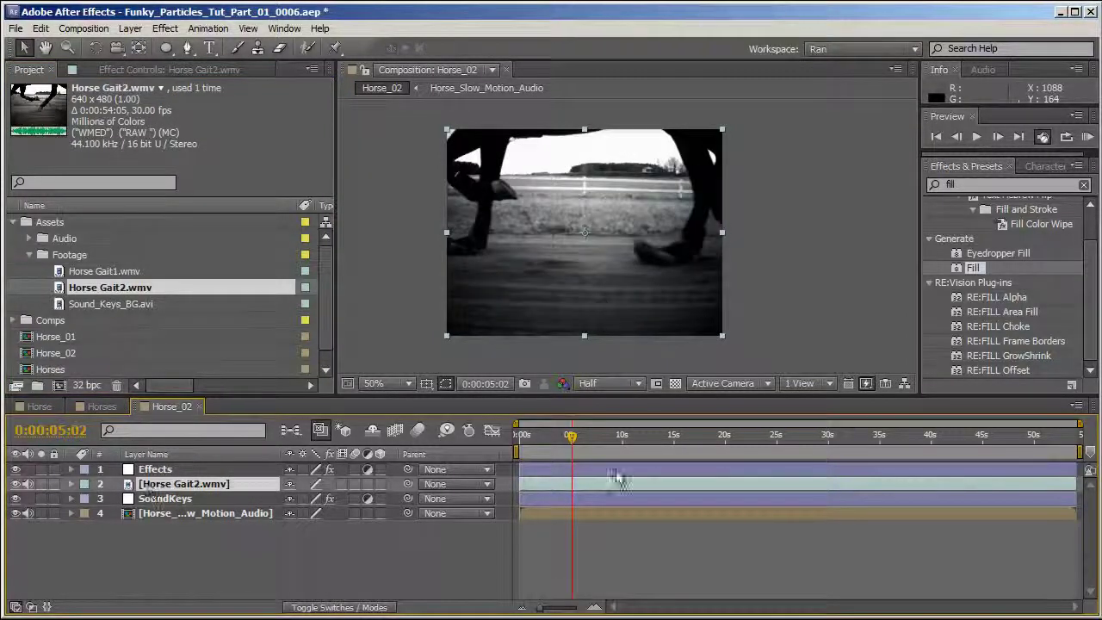
left_click_drag(571, 435, 631, 445)
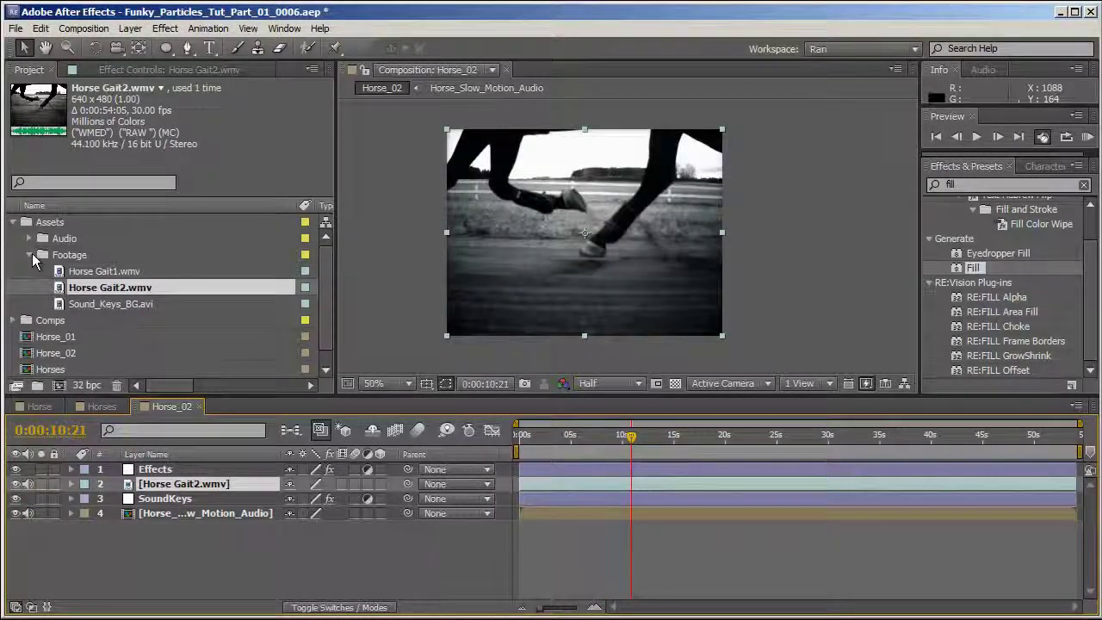
- Add the Horse_02 composition to the Horses composition as a layer above Horse_01
left_click(30, 255)
double_click(60, 321)
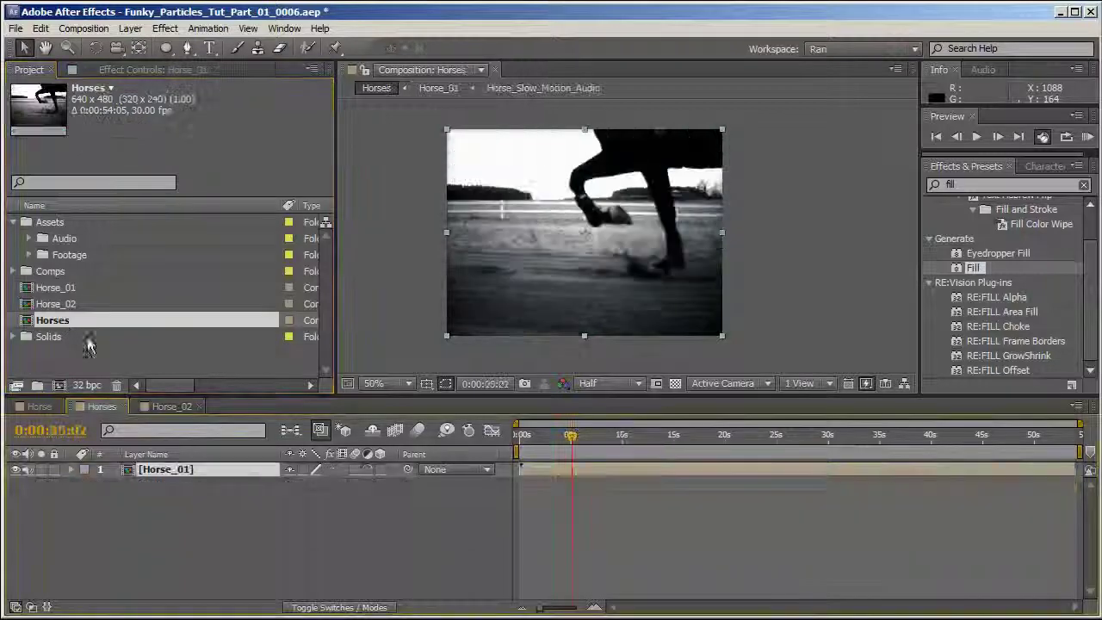
left_click(59, 304)
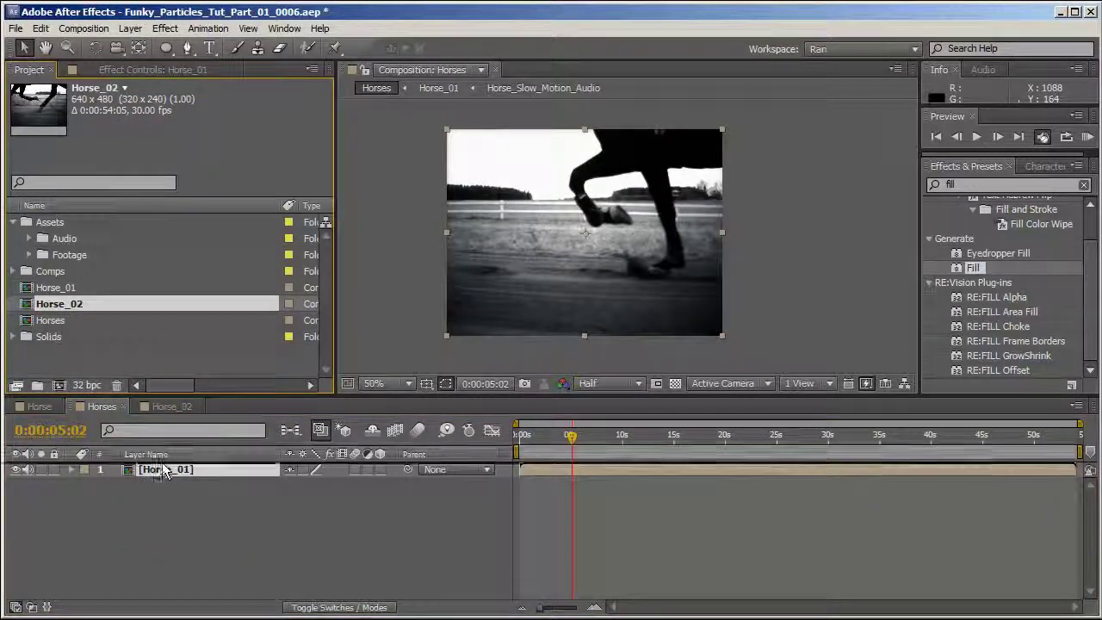
key("ctrl+slash")
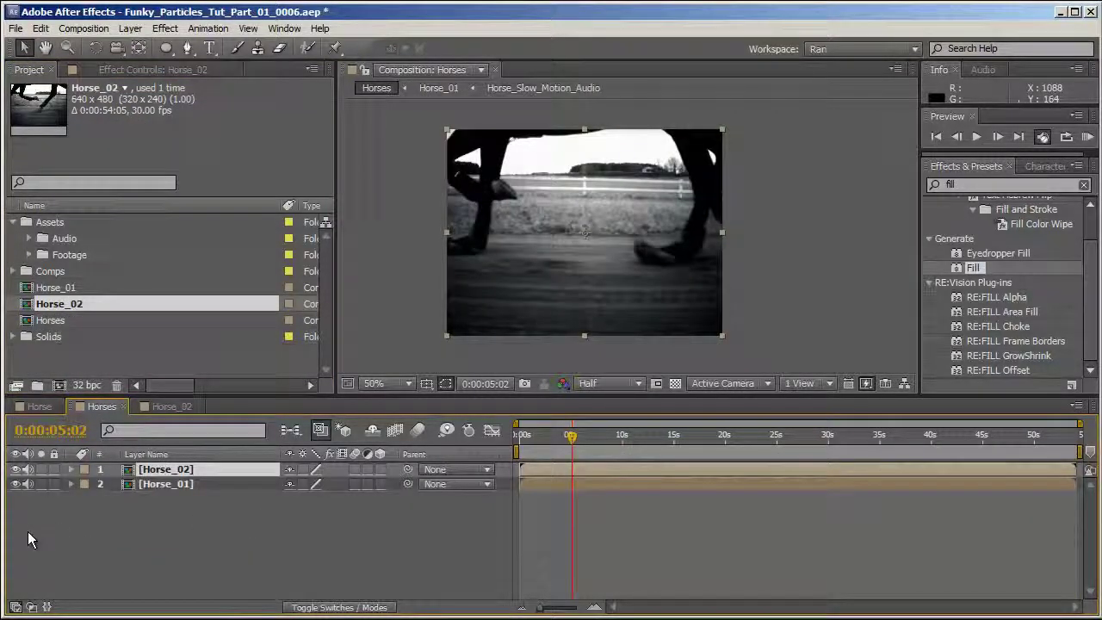
- Copy the SoundKeys and Horse_Slow_Motion_Audio layers from Horse_02 into the Horses composition
double_click(165, 469)
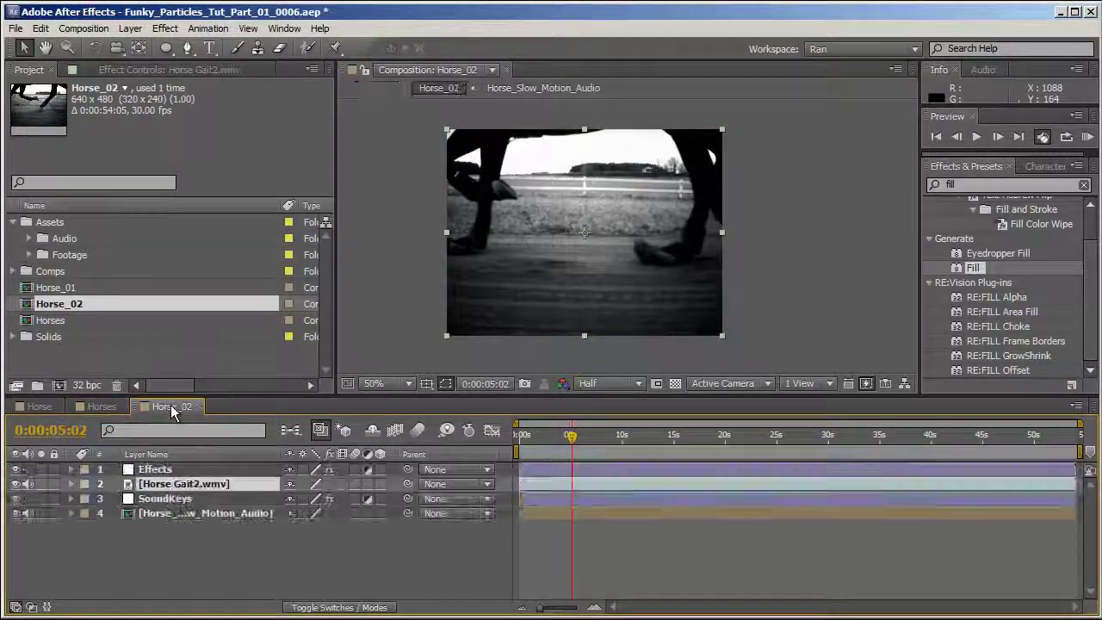
left_click(172, 500)
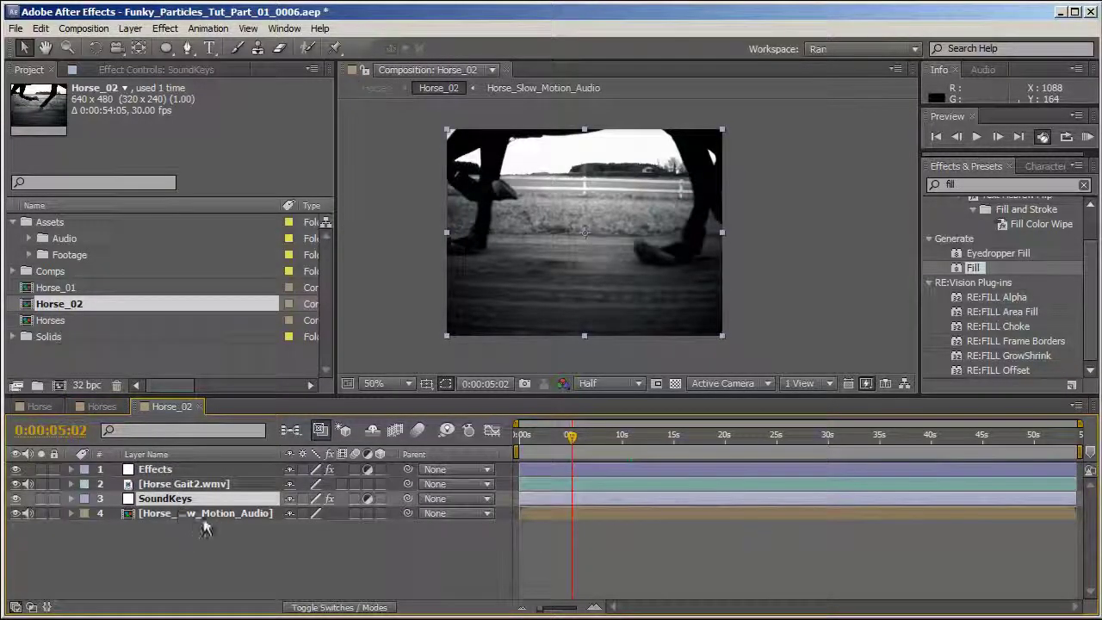
left_click(176, 515, "shift")
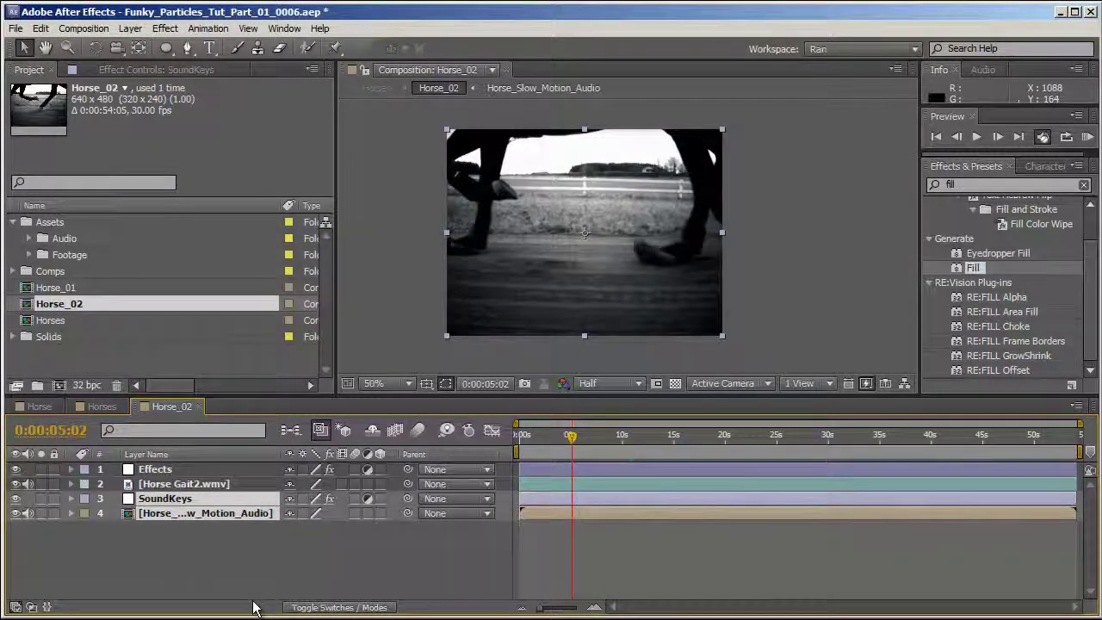
left_click(199, 406)
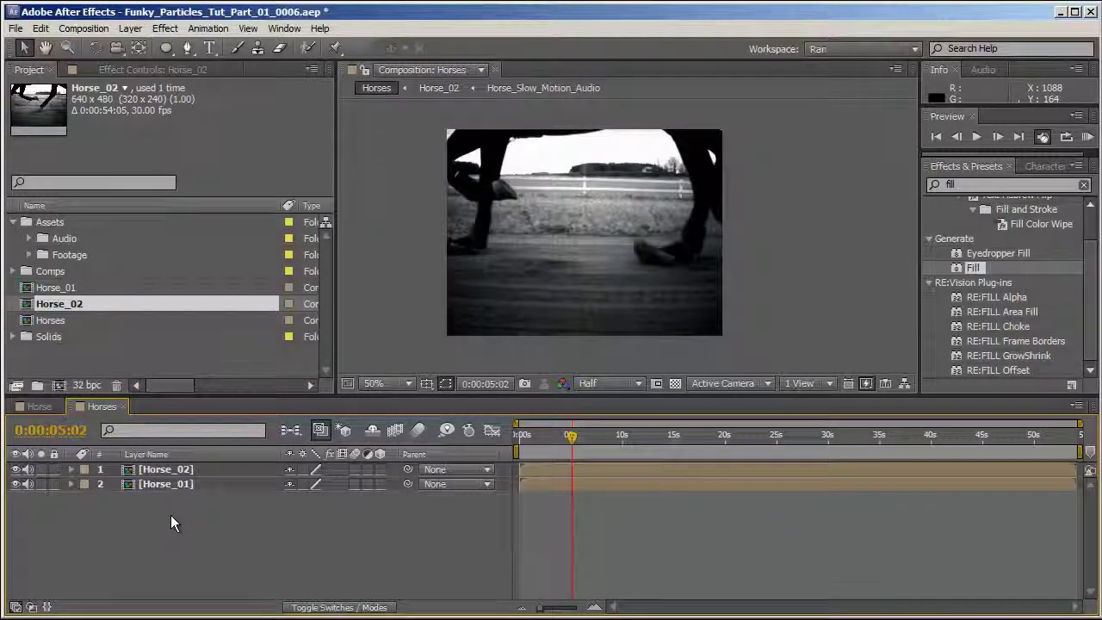
key("ctrl+v")
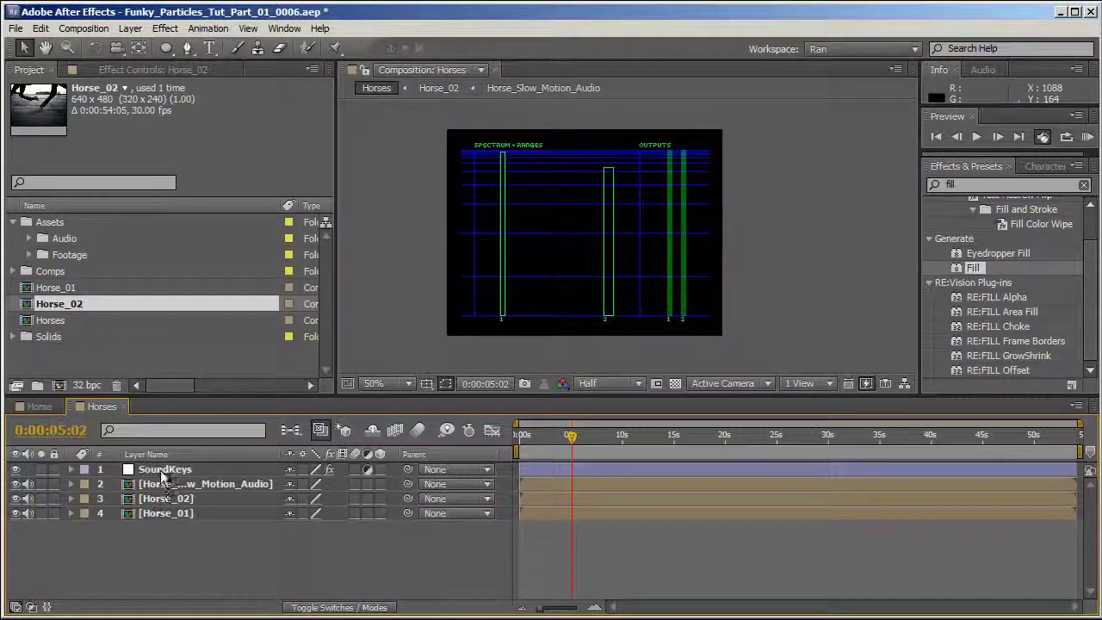
- Move the SoundKeys and Horse_Slow_Motion_Audio layers below Horse_02 and Horse_01 in the Horses composition's layer stack
double_click(161, 489)
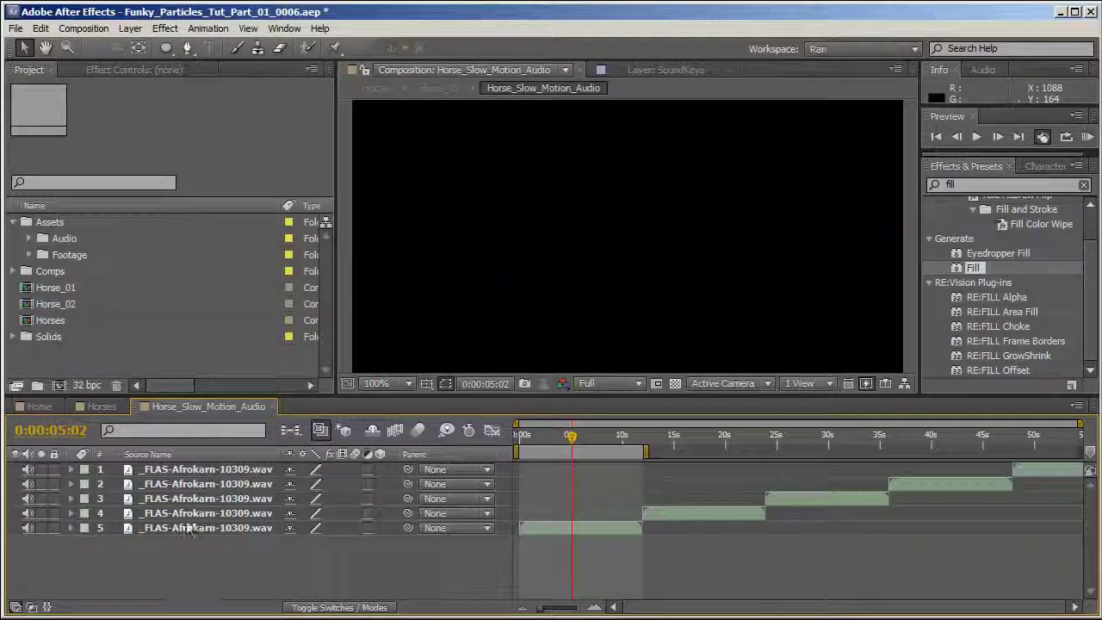
left_click(272, 407)
left_click_drag(150, 484, 161, 525)
left_click(152, 562)
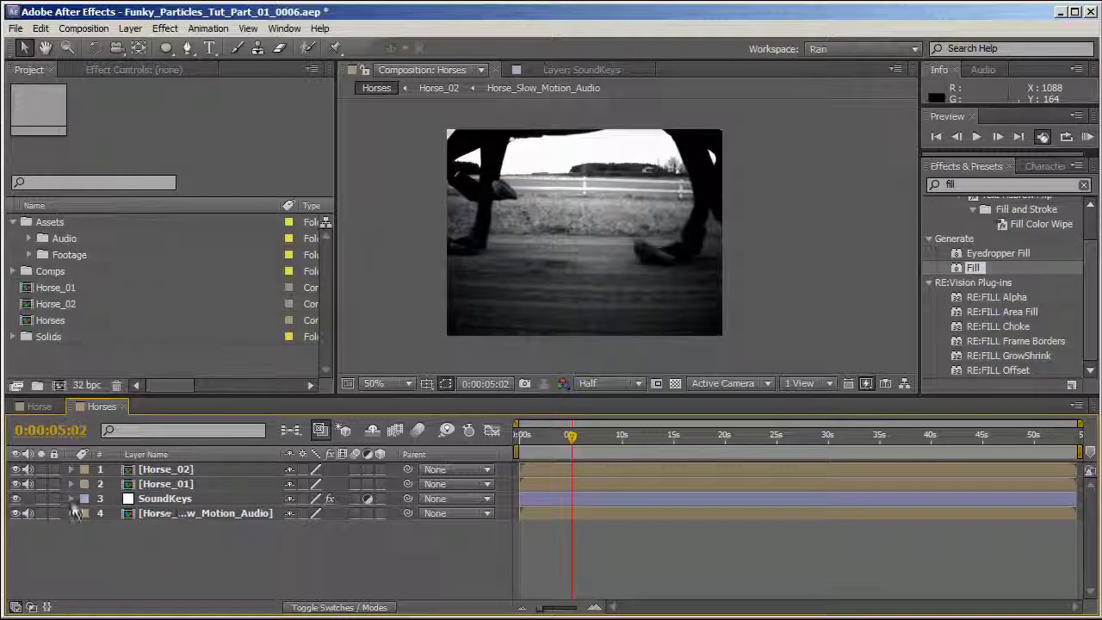
- Mute the audio of the Horse_01 and Horse_02 layers and check the frame at 0:00:03:19
left_click_drag(27, 484, 27, 472)
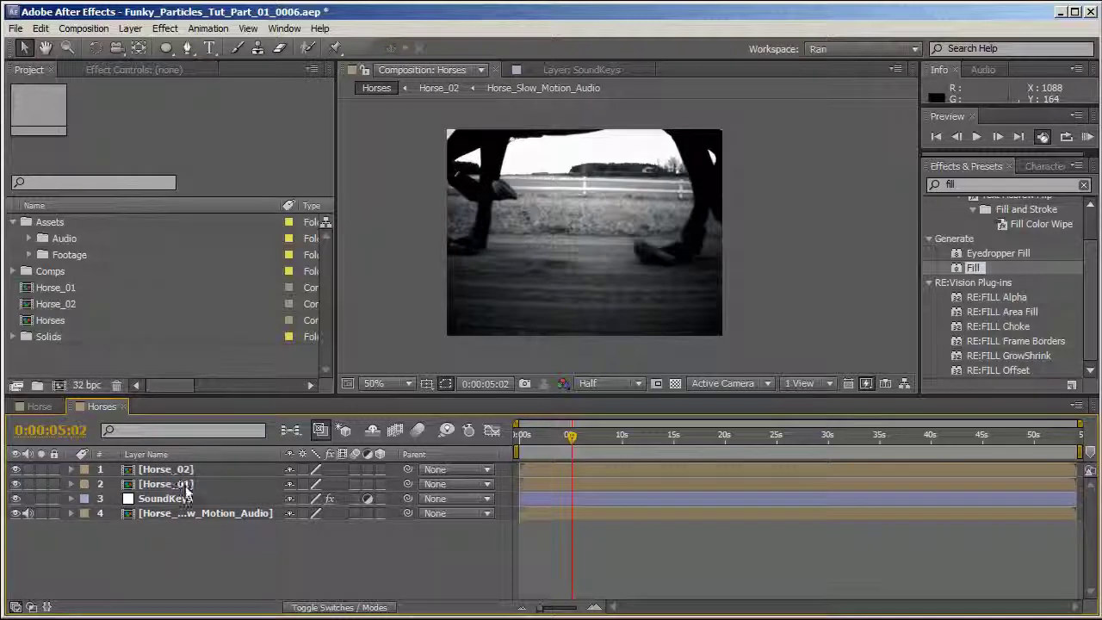
left_click_drag(586, 434, 561, 436)
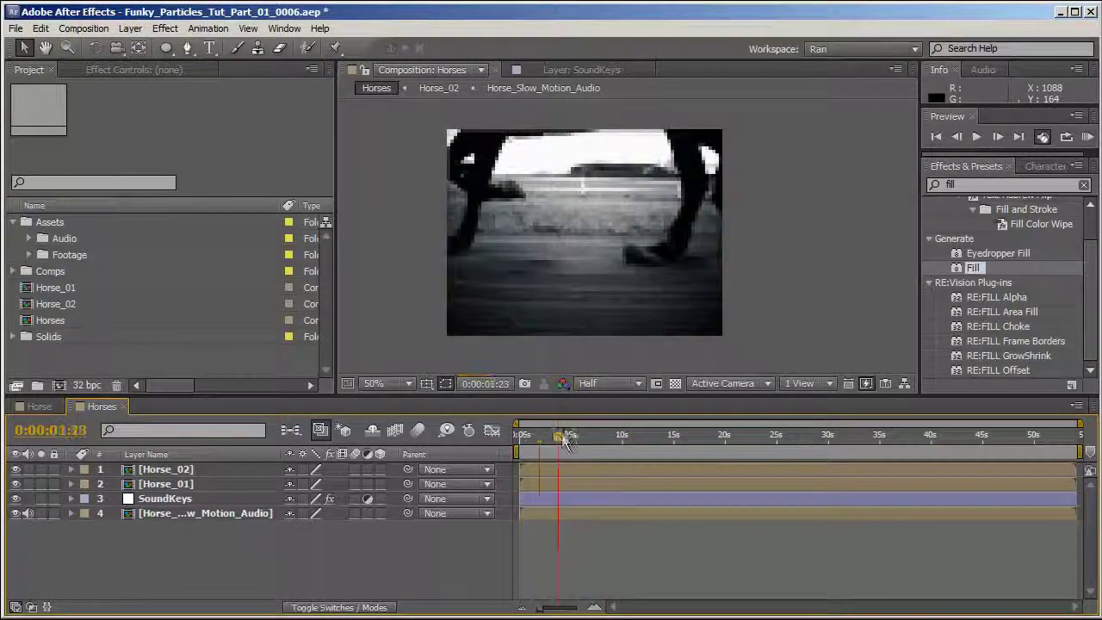
left_click(184, 489)
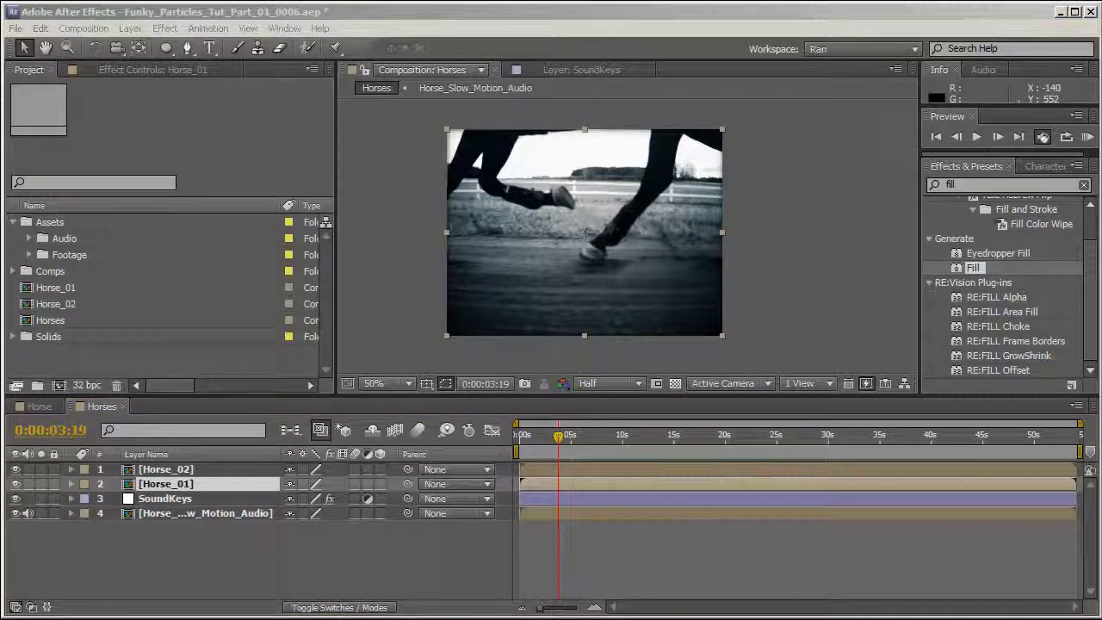
left_click(129, 543)
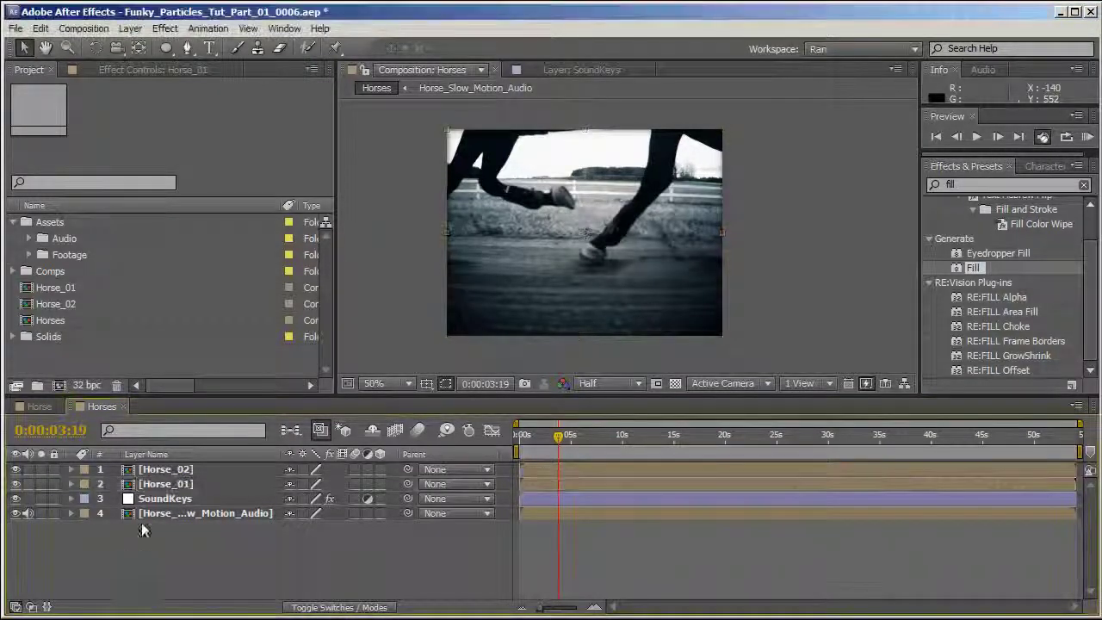
- Copy the Opacity expression of the Effects layer in Horse_02 and return to the Horses composition
double_click(165, 470)
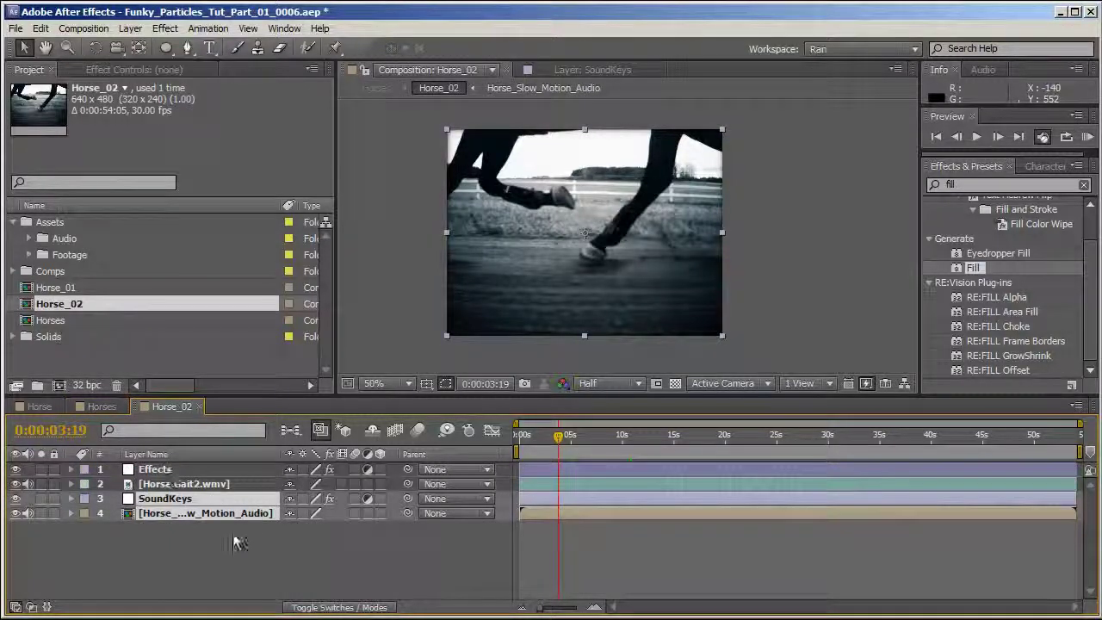
left_click(180, 471)
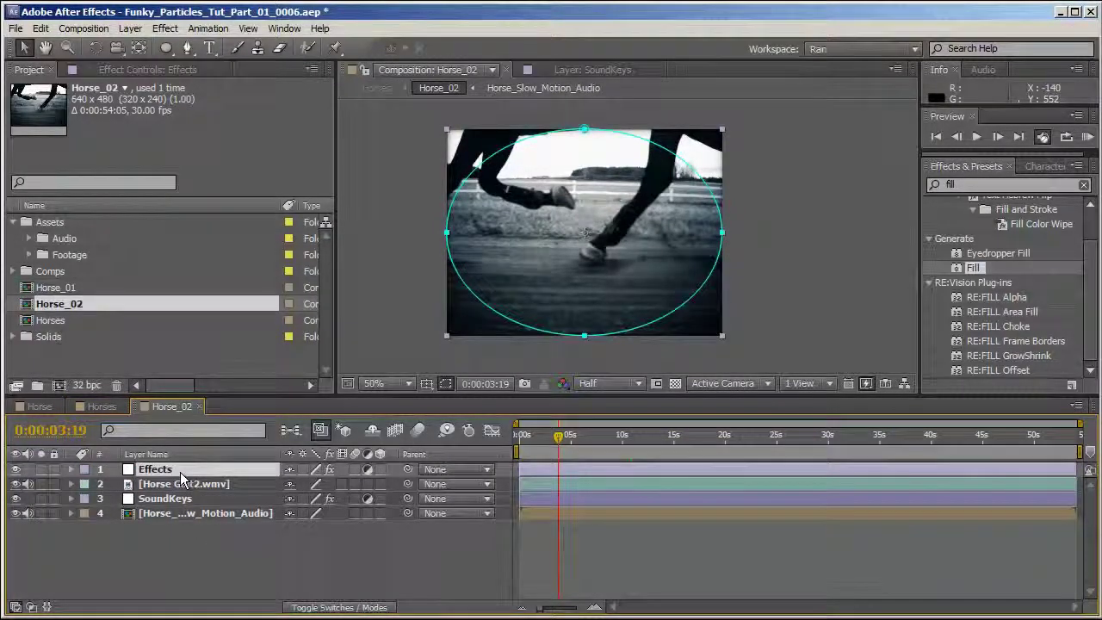
key("e")
key("e")
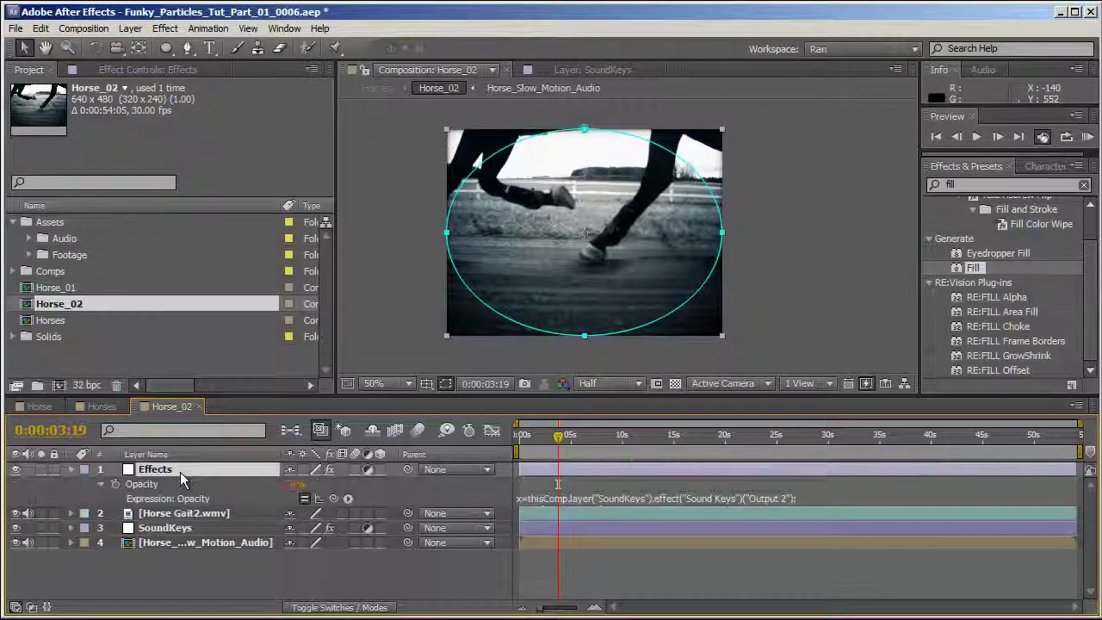
left_click(558, 497)
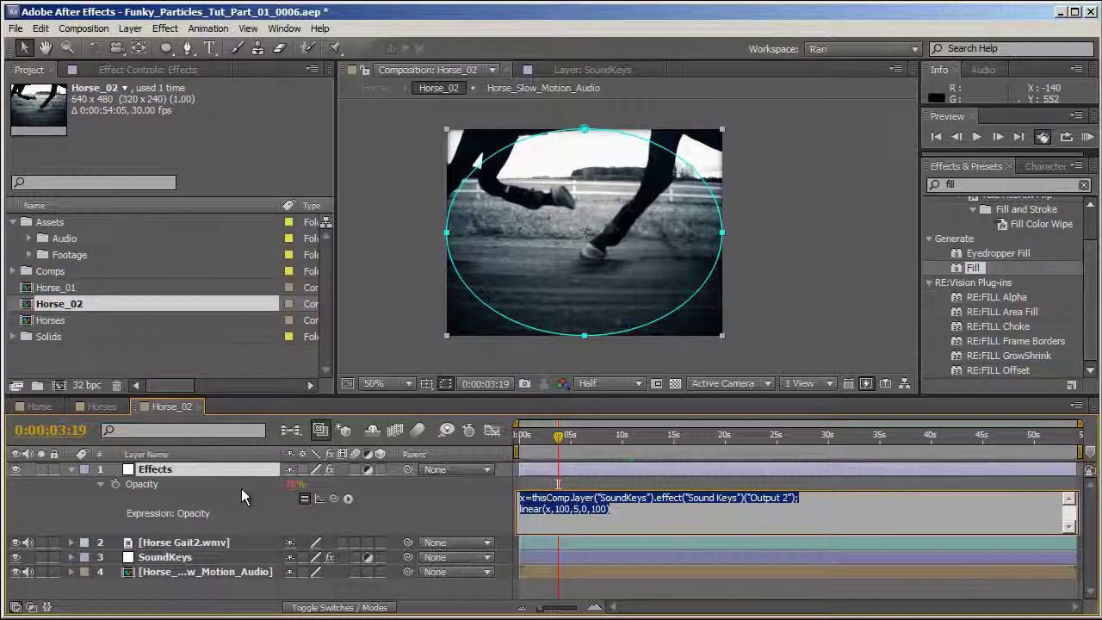
left_click(201, 407)
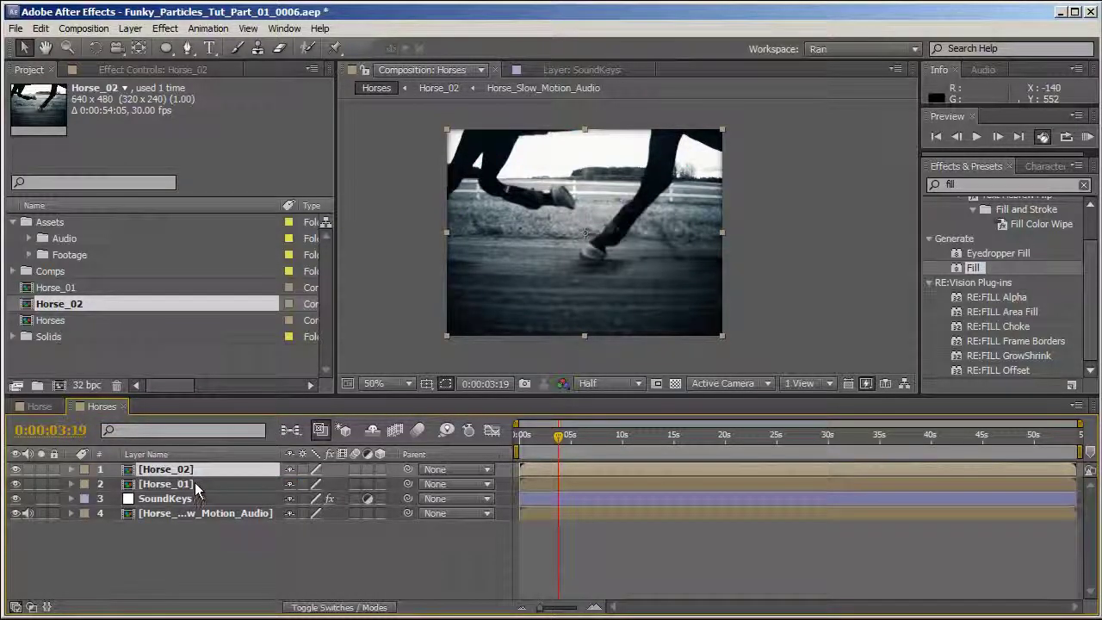
- Apply the copied SoundKeys "Output 2" expression to the Horse_02 layer's Opacity in Horses and preview the composition
key("t")
left_click(113, 485, "alt")
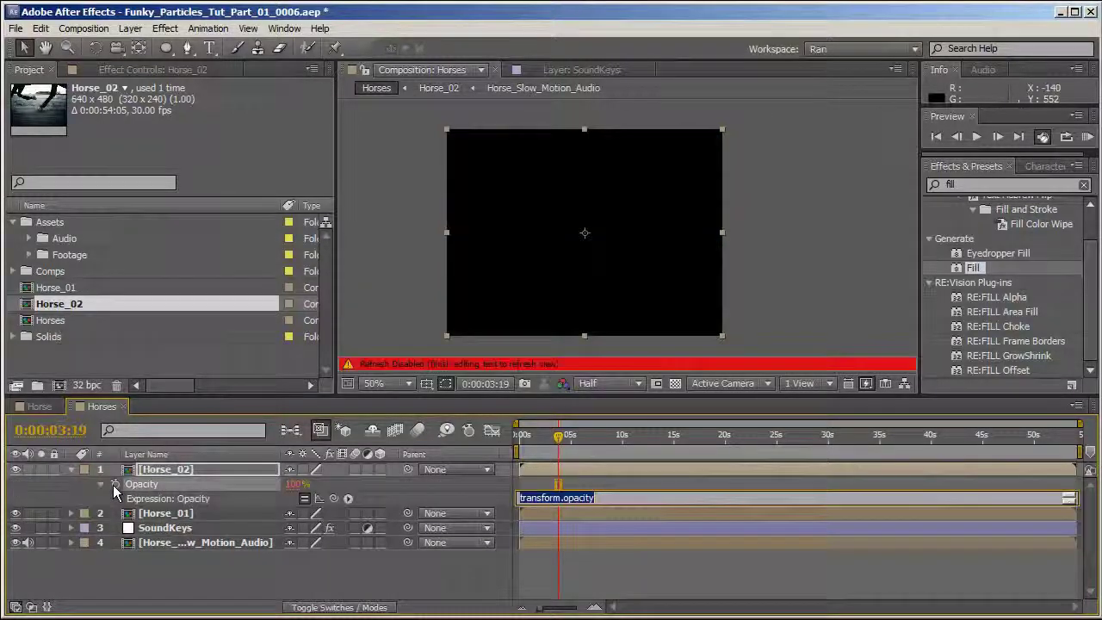
type("x=thisComp.layer(\"SoundKeys\").effect(\"Sound Keys\")(\"Output 2\");")
left_click_drag(564, 452, 571, 453)
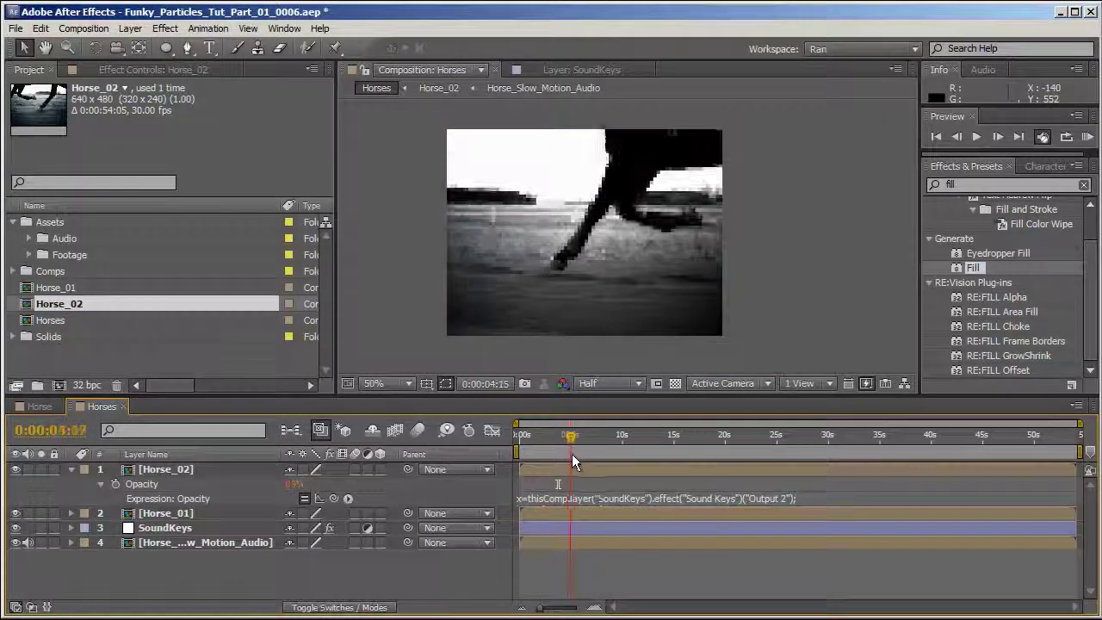
key("space")
left_click(1087, 137)
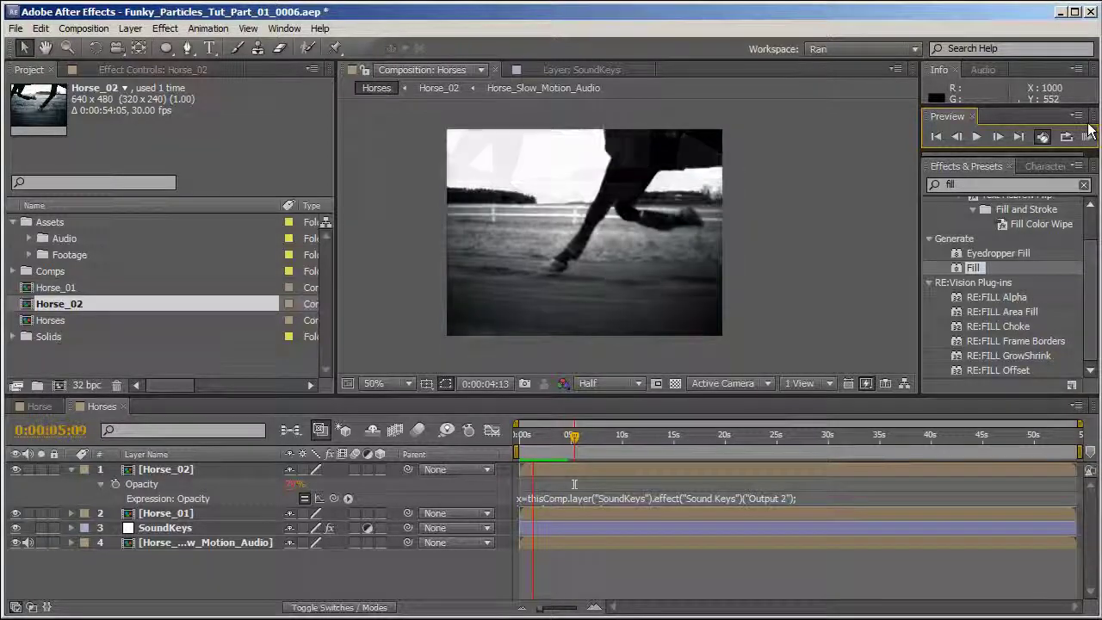
key("space")
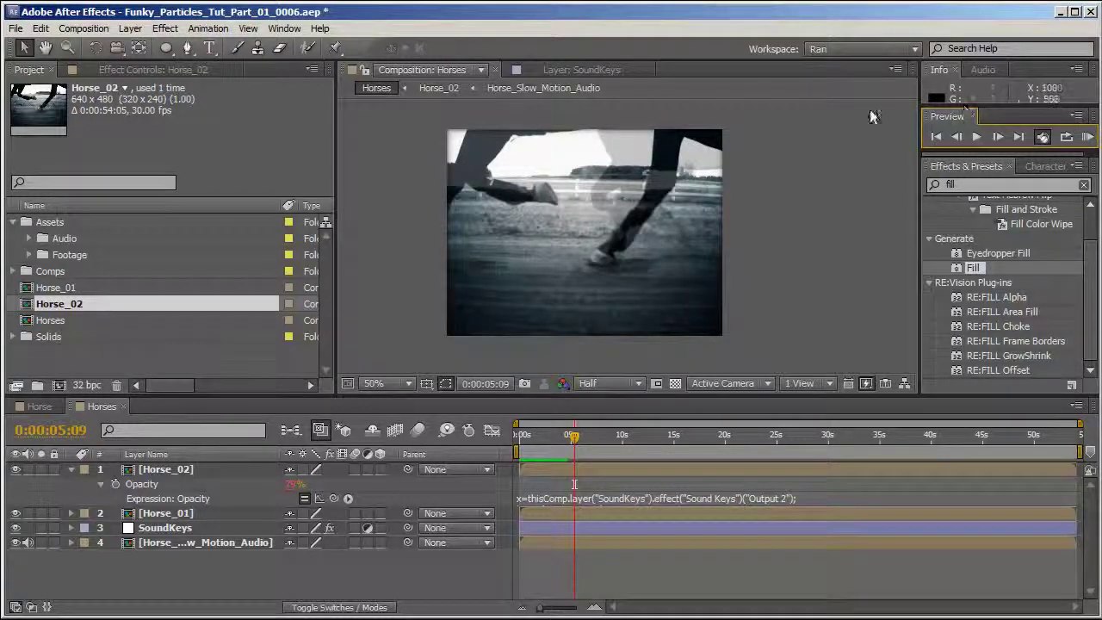
- Collapse the Horse_02 layer's properties and select the SoundKeys layer in the Horses composition
left_click(70, 470)
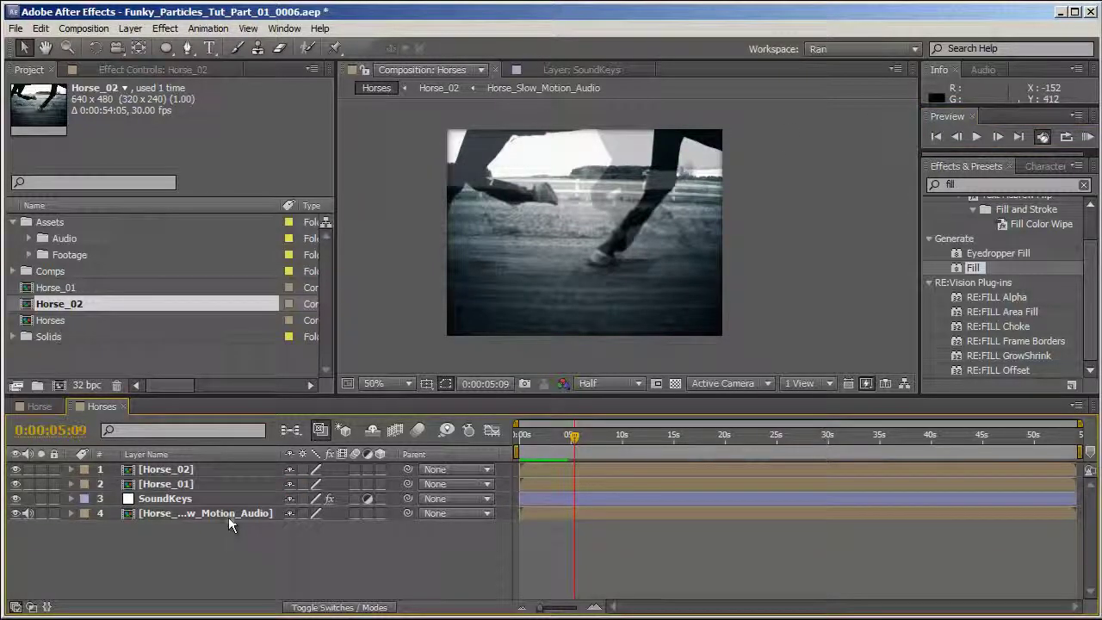
left_click(191, 499)
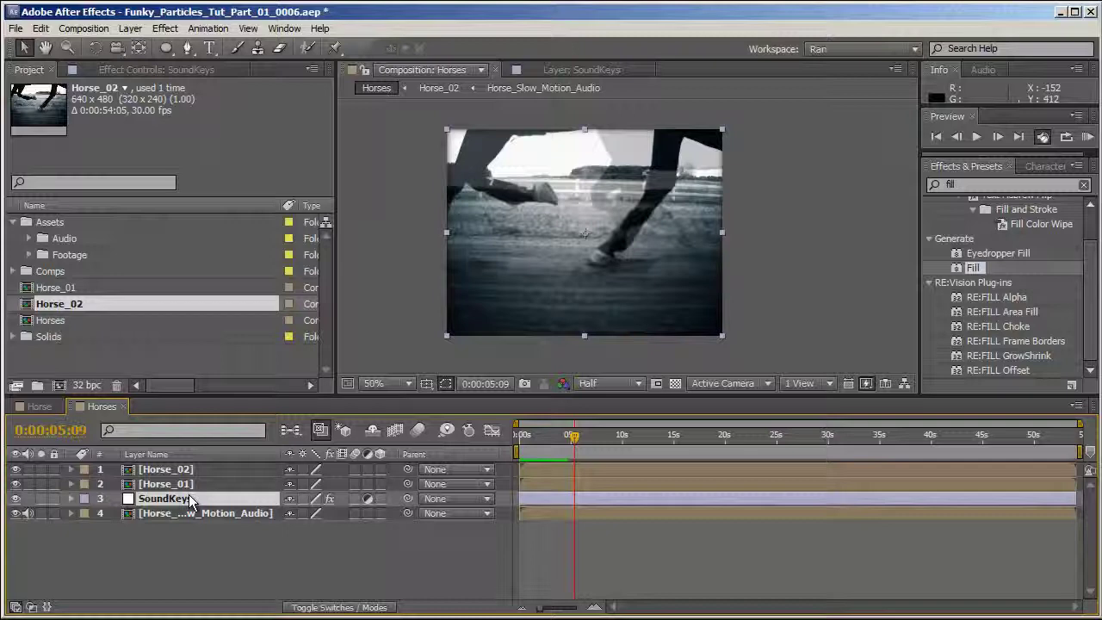